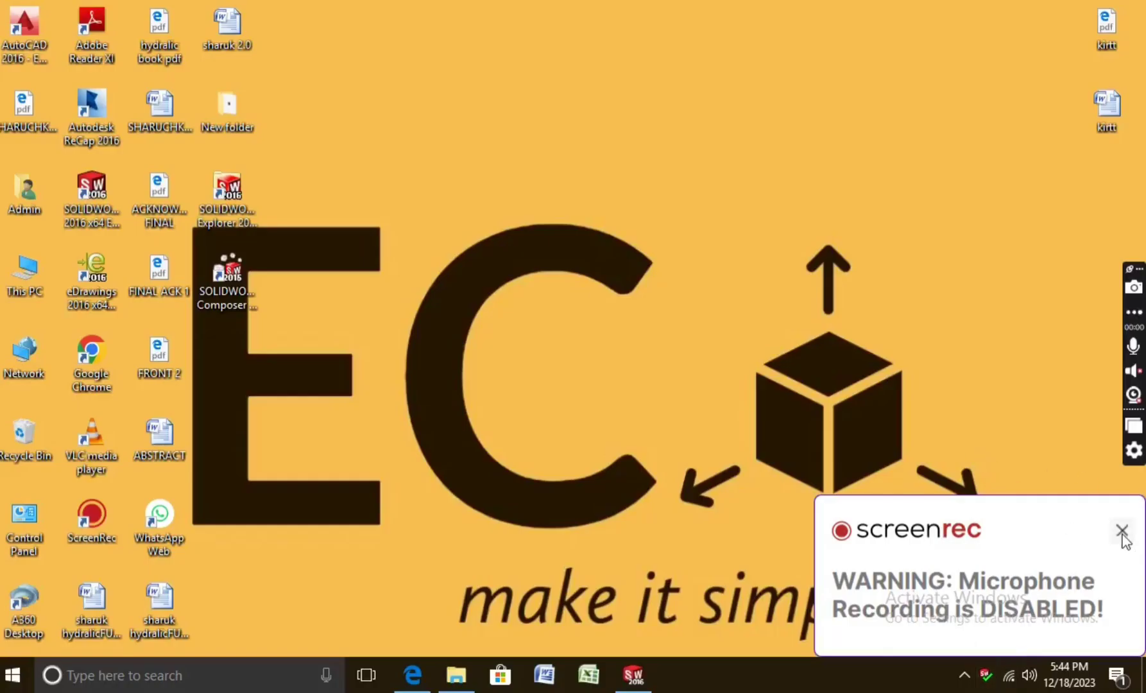
Close the ScreenRec microphone warning so the Windows desktop is showing.
click(1121, 531)
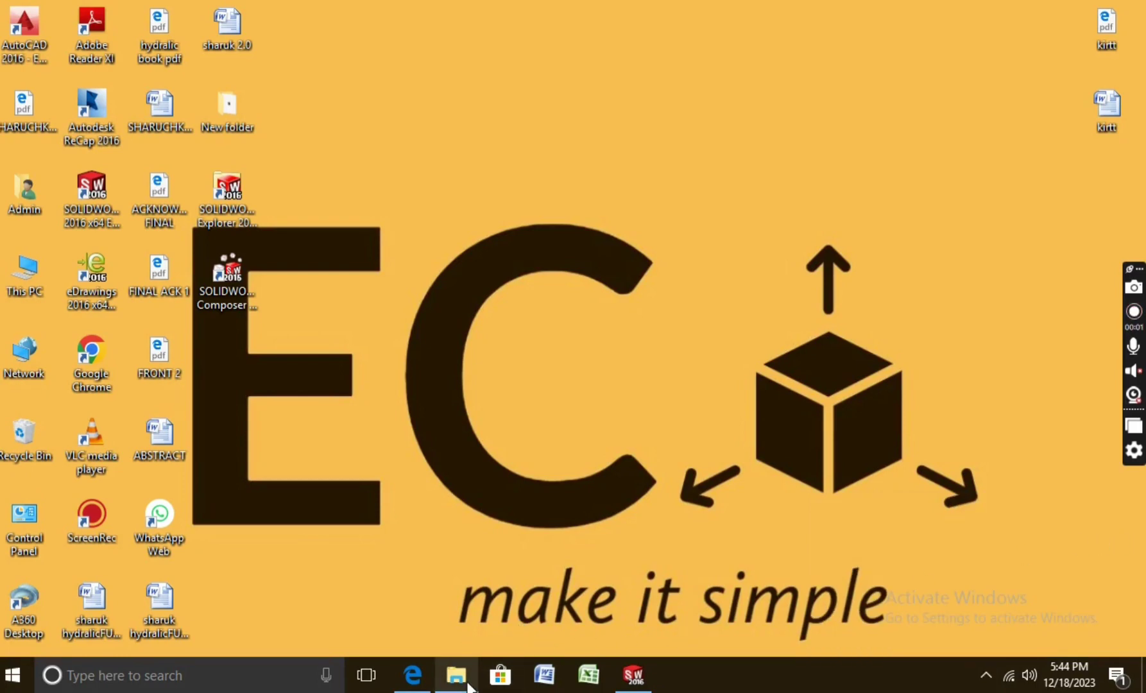
click(421, 683)
scroll(496, 456, up, 5)
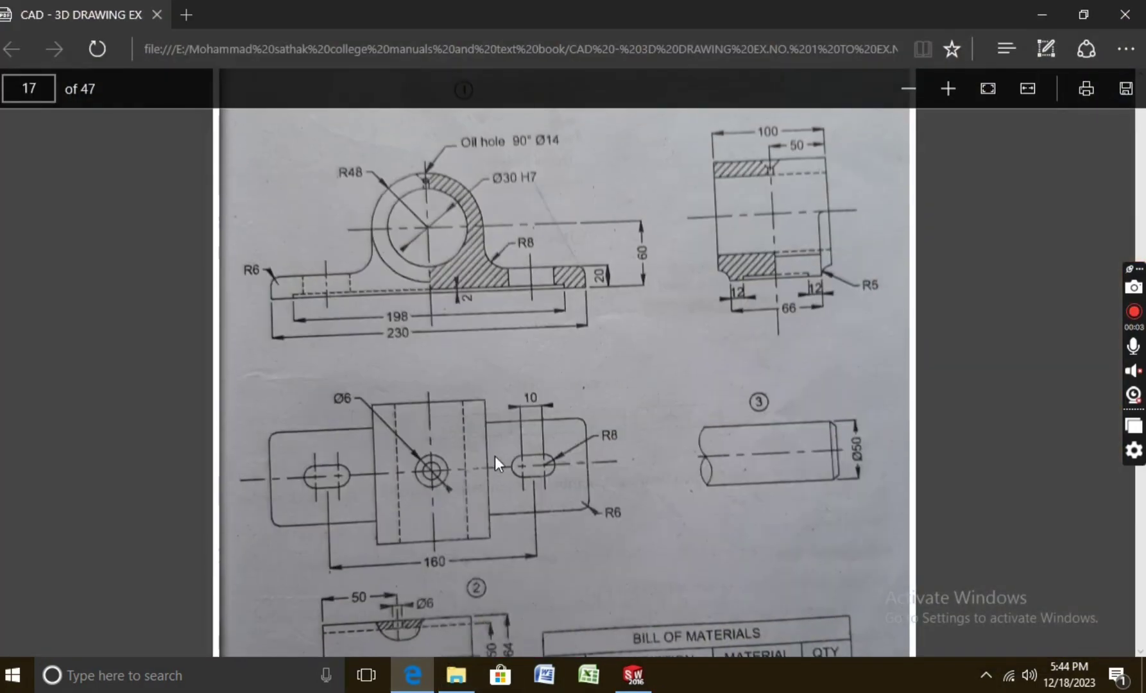
scroll(495, 455, up, 2)
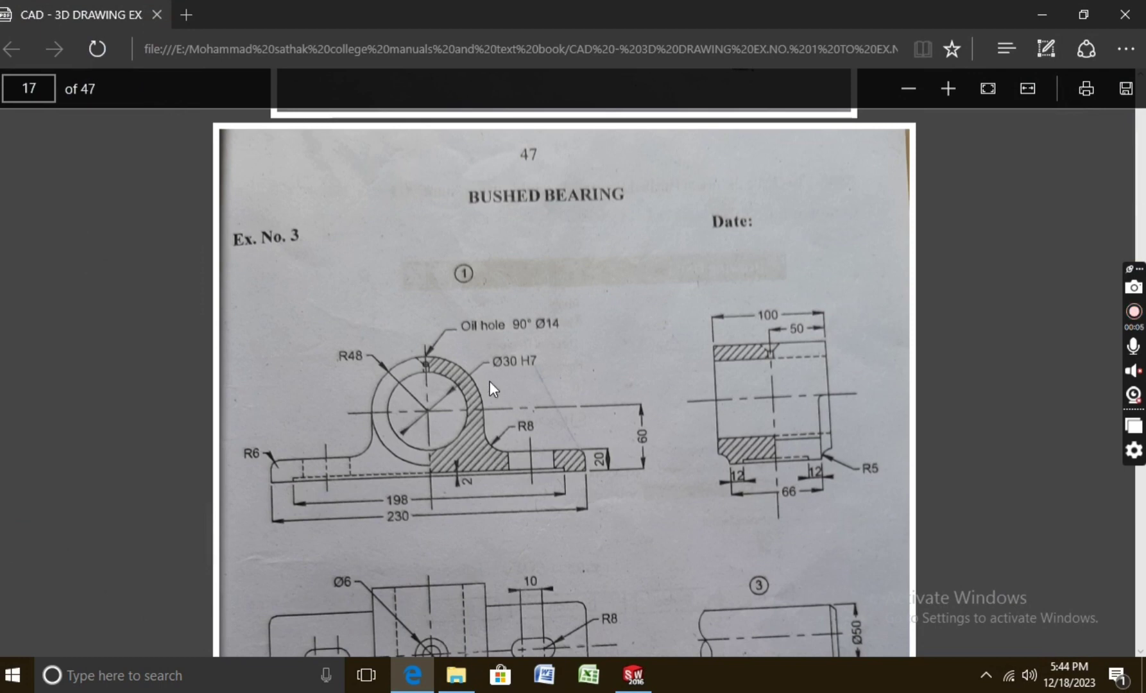
scroll(545, 270, down, 2)
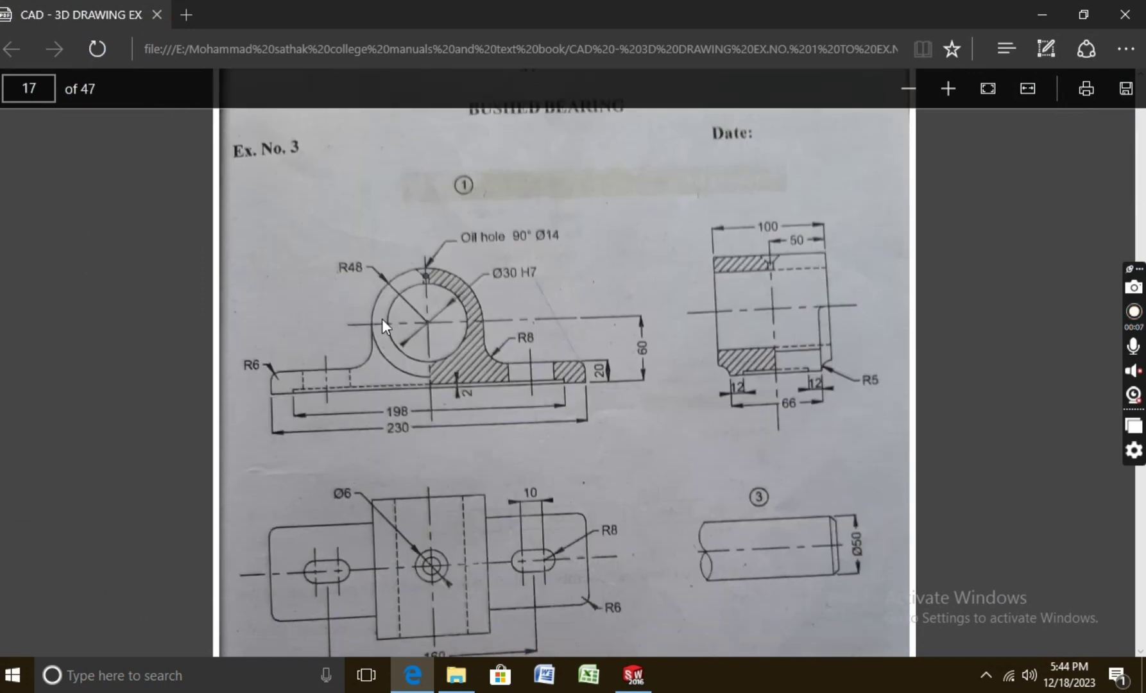
scroll(502, 462, down, 2)
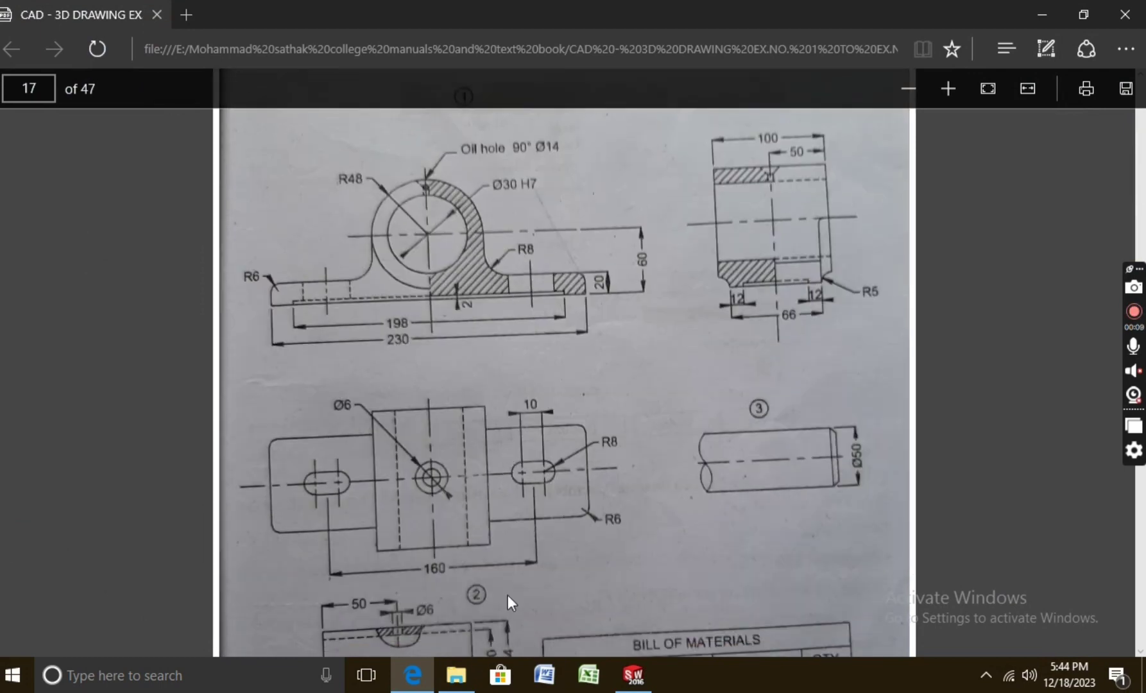
scroll(457, 636, down, 2)
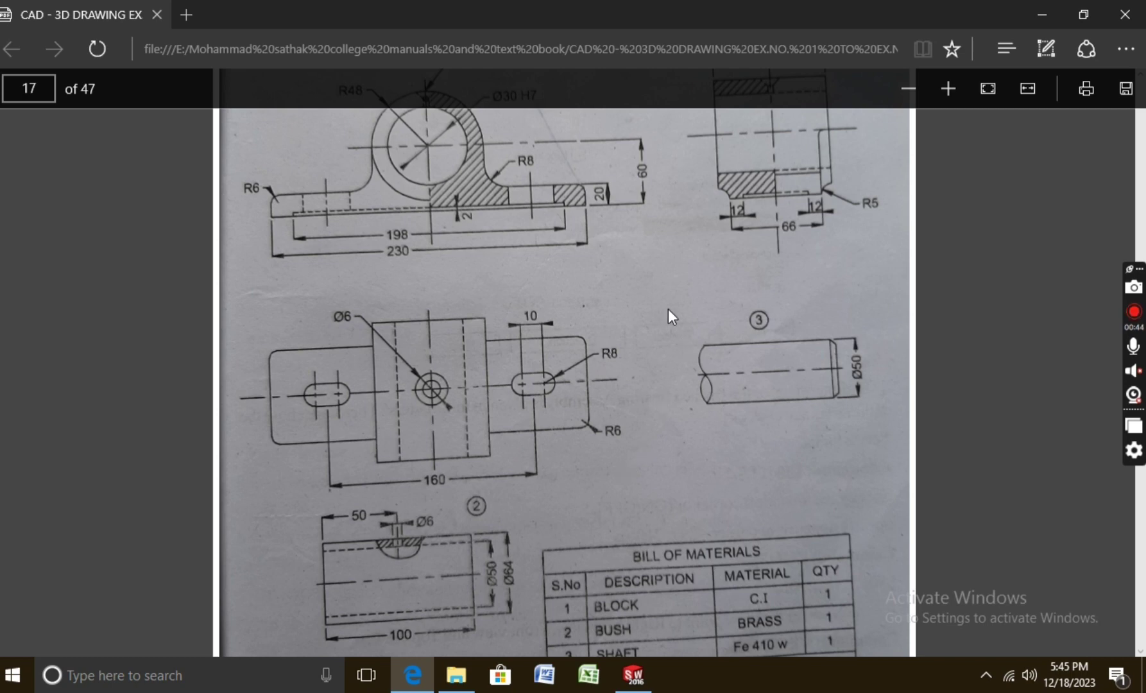
click(1042, 15)
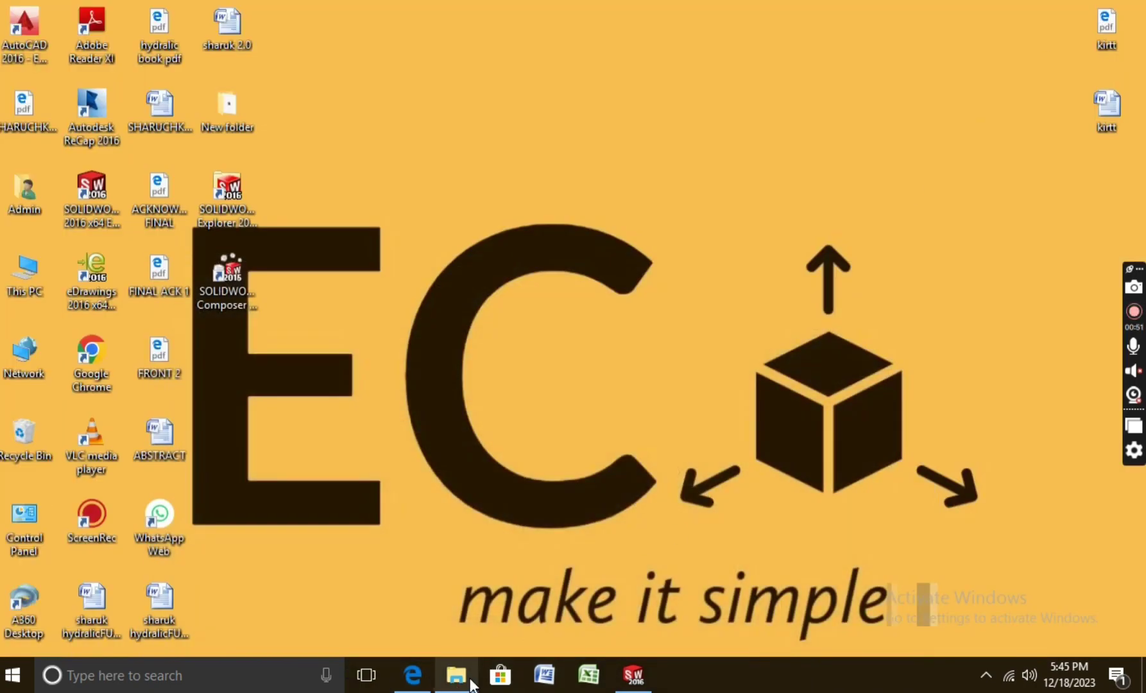
Bring SOLIDWORKS back and create a new Part document (Part1) via File > New.
click(641, 686)
click(162, 14)
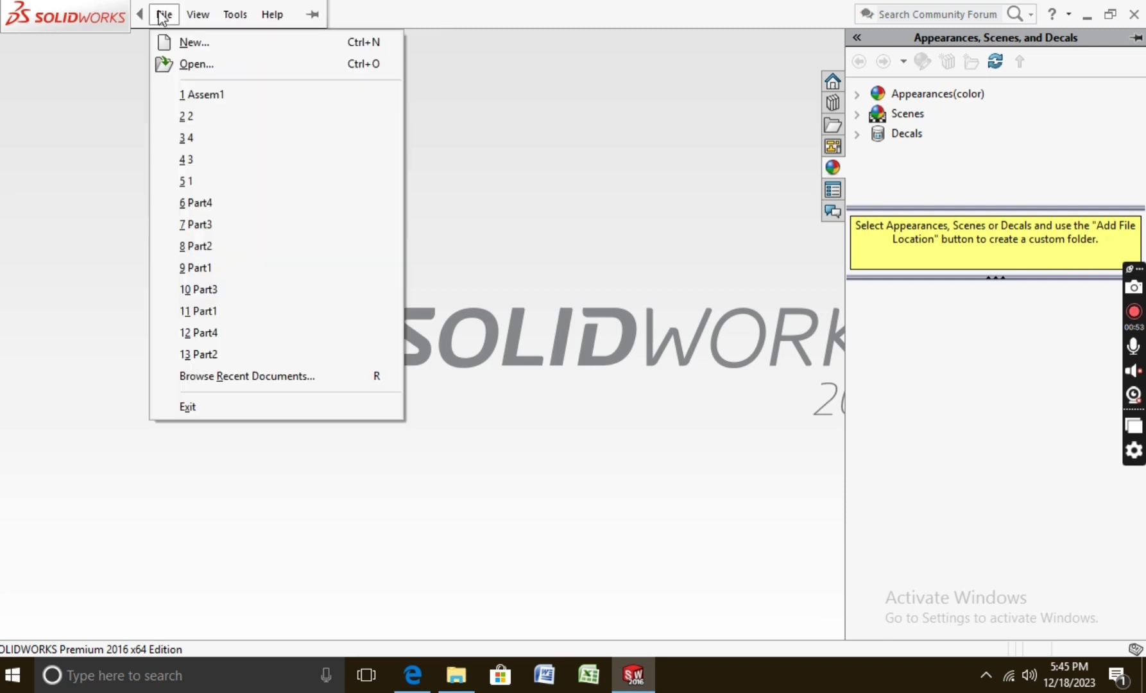
click(205, 43)
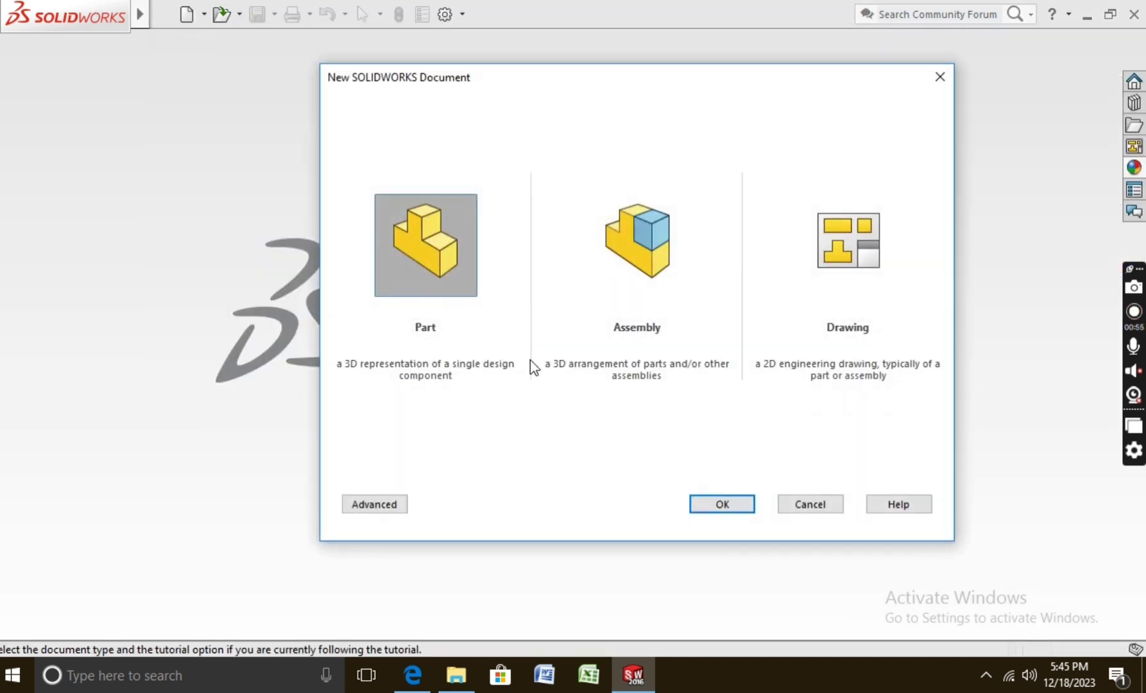
click(712, 504)
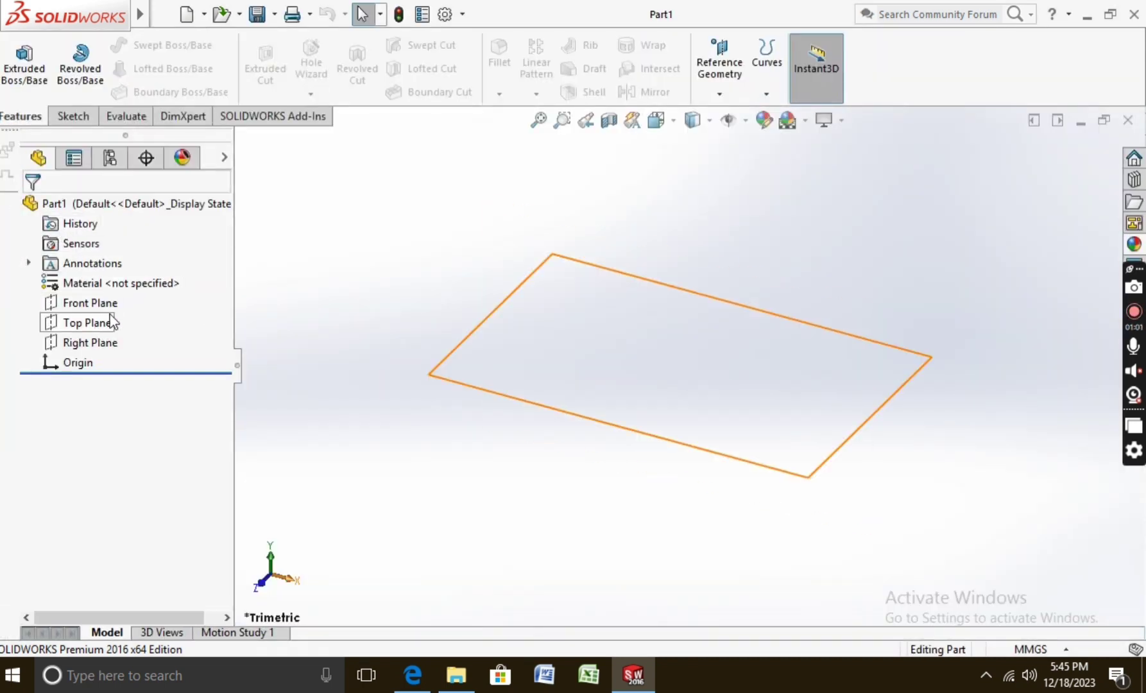
Start a sketch on the Front Plane viewed normal to, deleting a stray line.
click(122, 304)
click(200, 276)
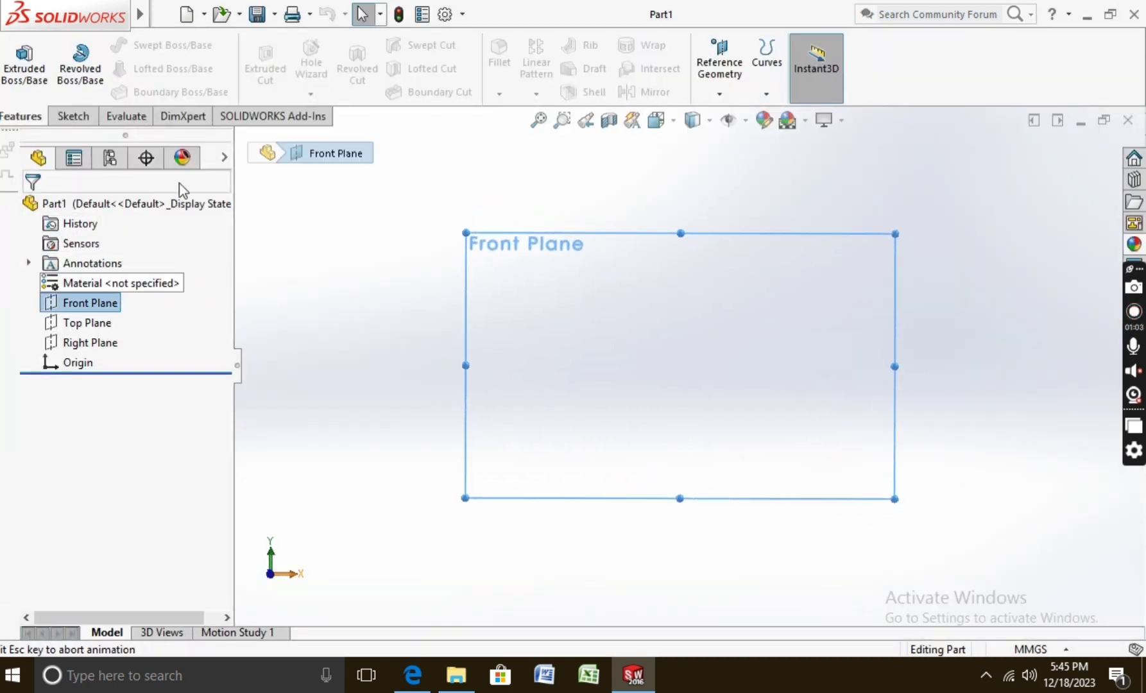
click(72, 116)
click(17, 61)
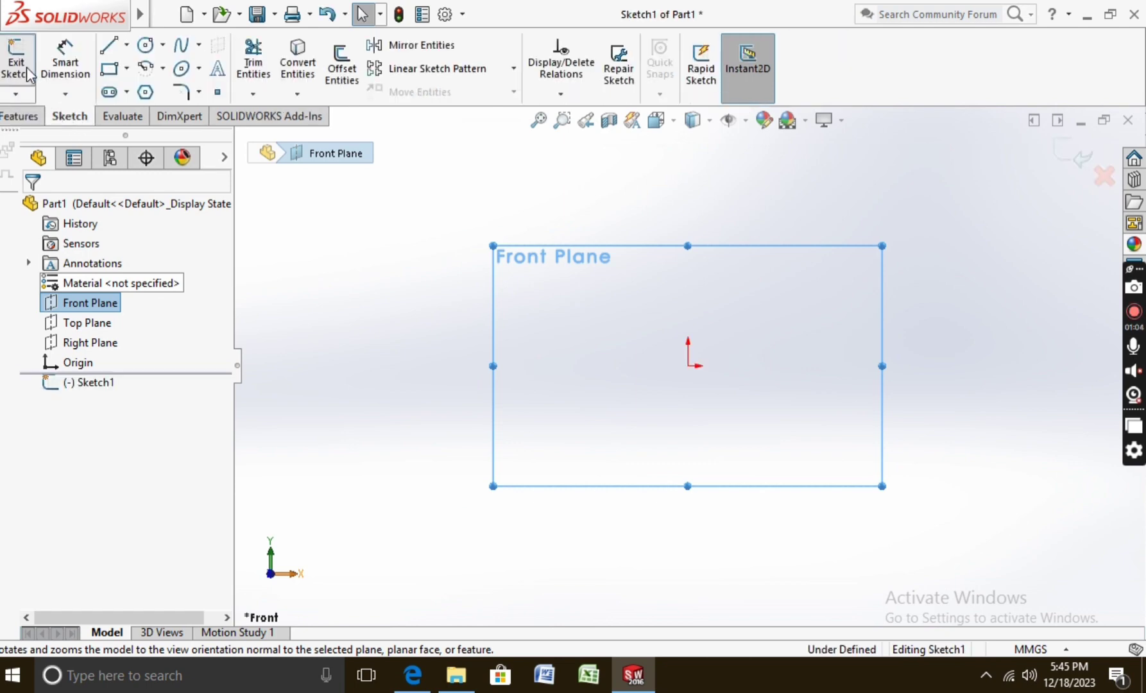
click(107, 45)
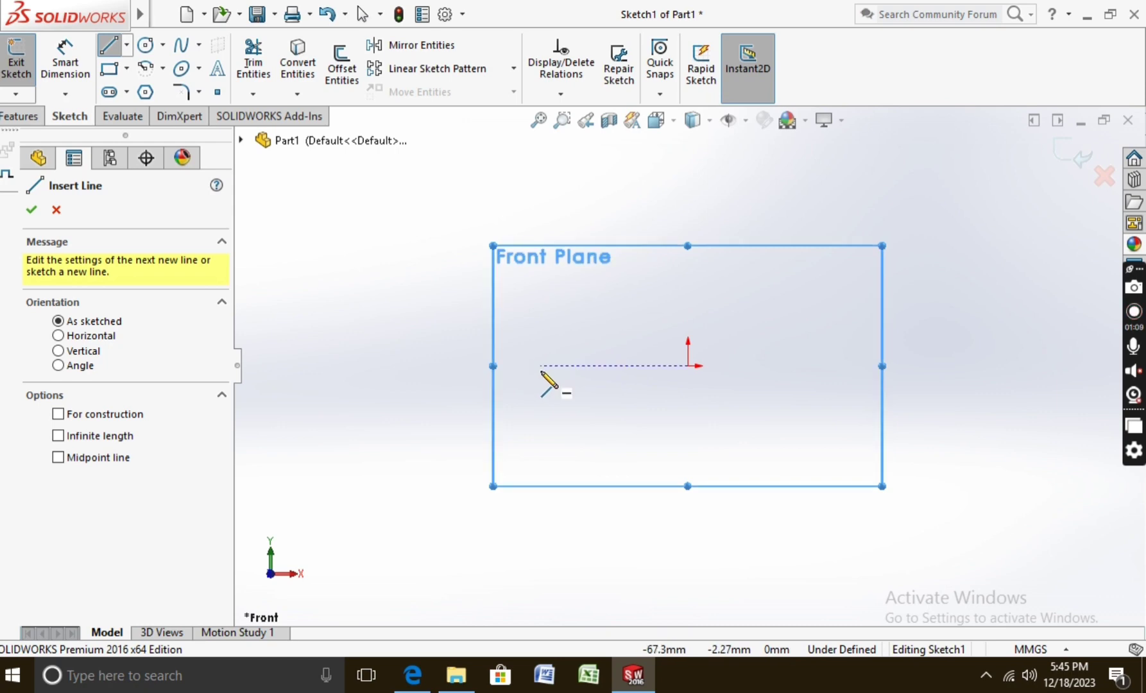
drag(562, 370, 548, 371)
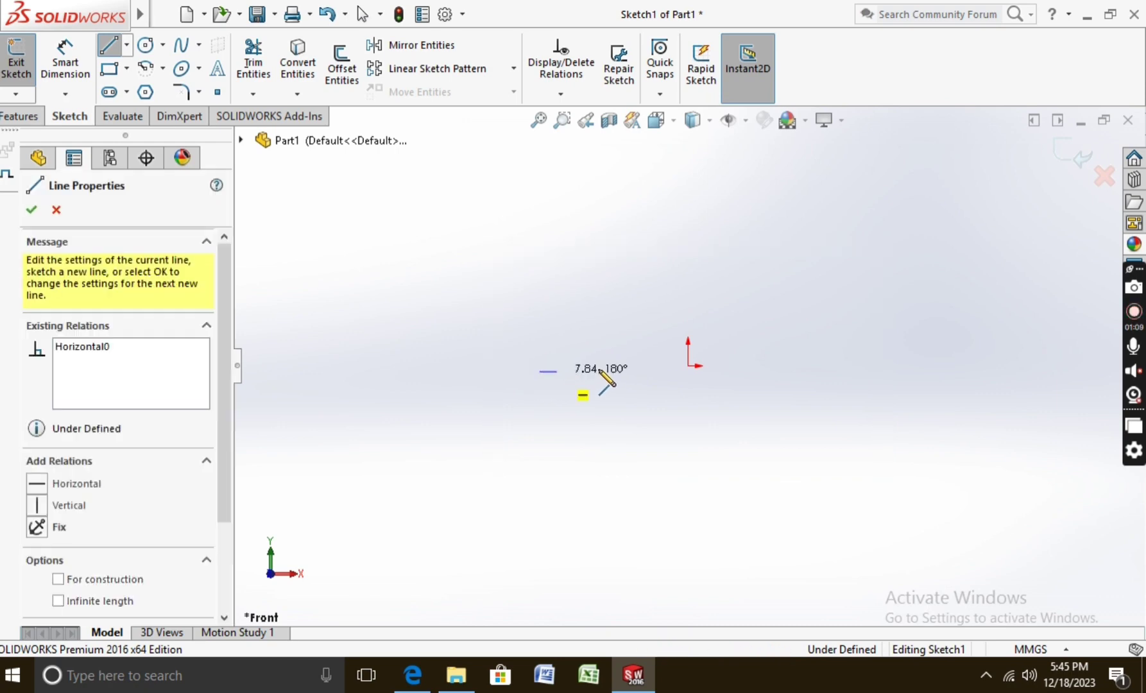
key(Escape)
click(546, 371)
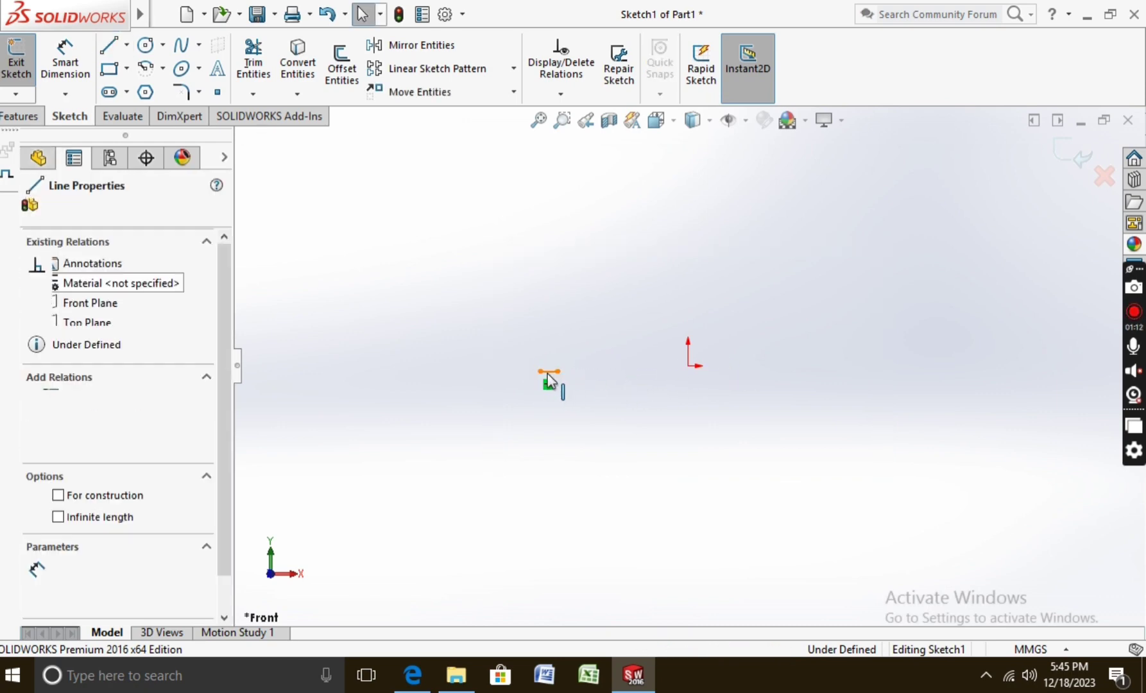
key(Delete)
Draw a closed four-line rectangle whose bottom edge passes through the origin.
click(108, 45)
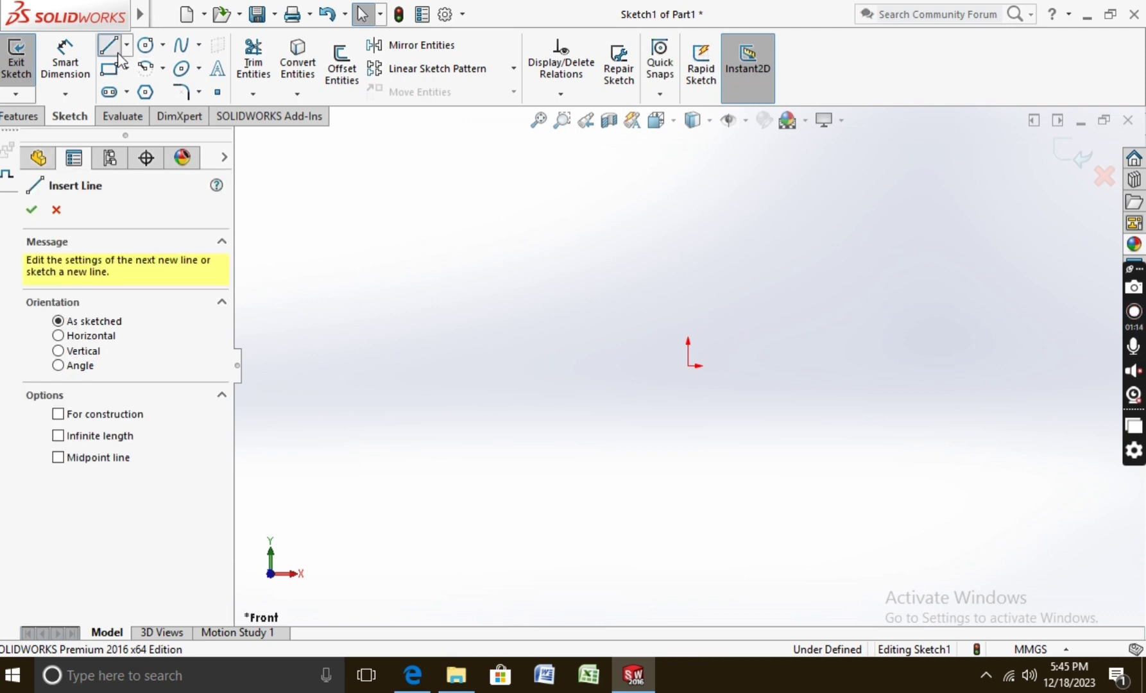
click(606, 366)
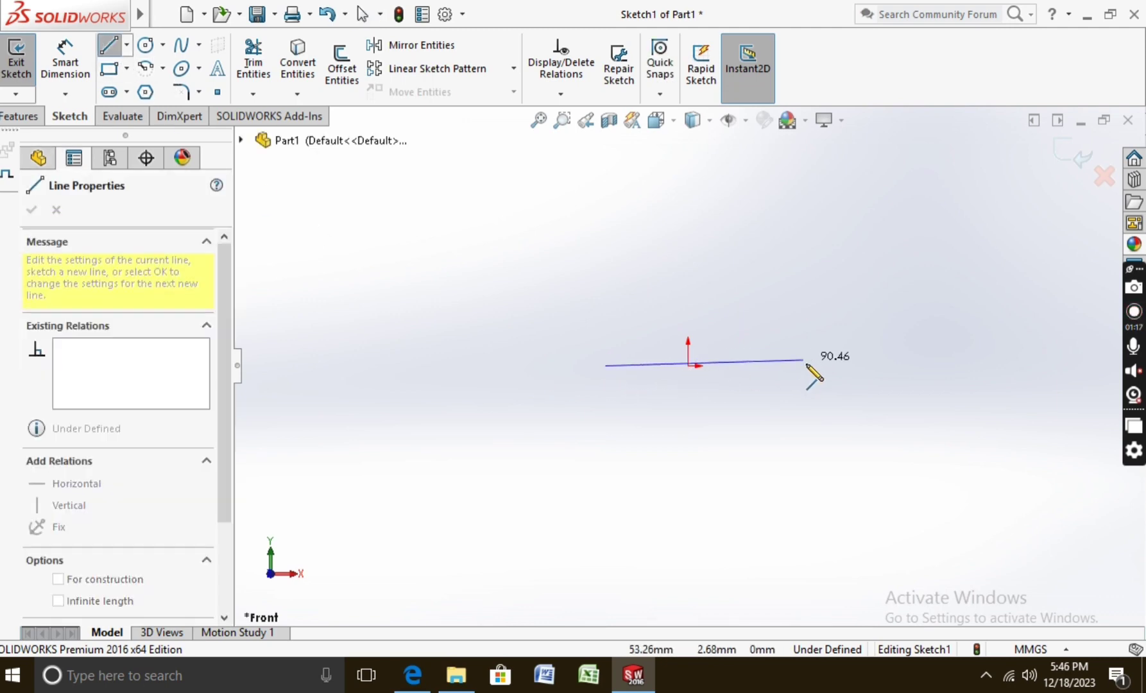
click(828, 366)
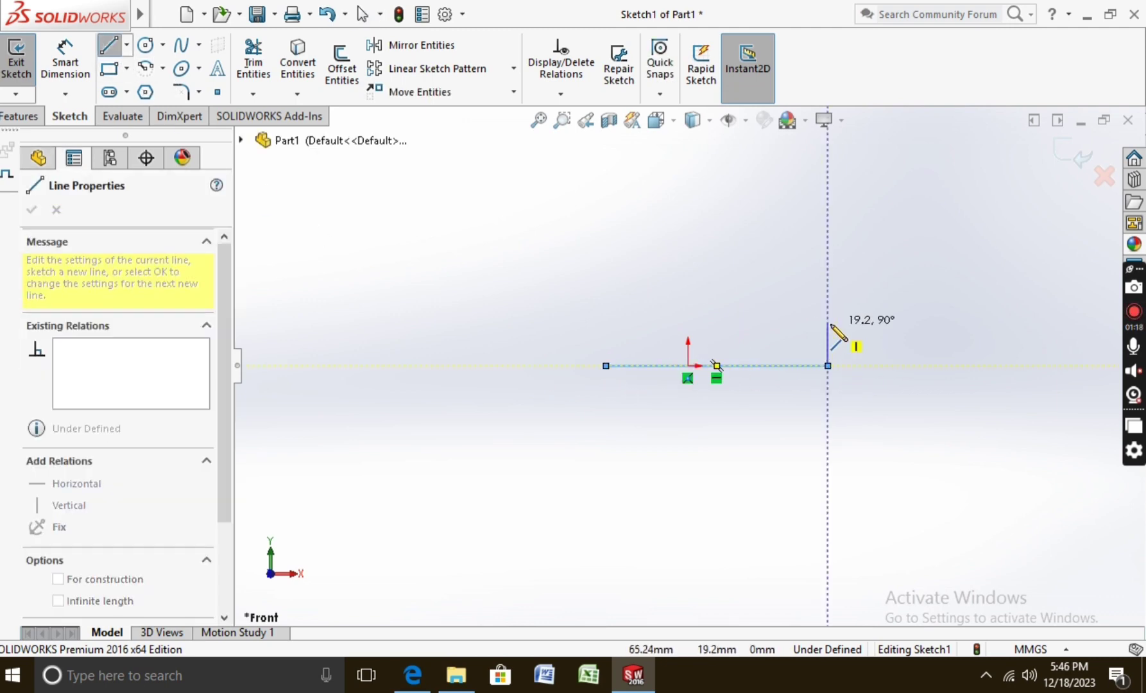
click(828, 323)
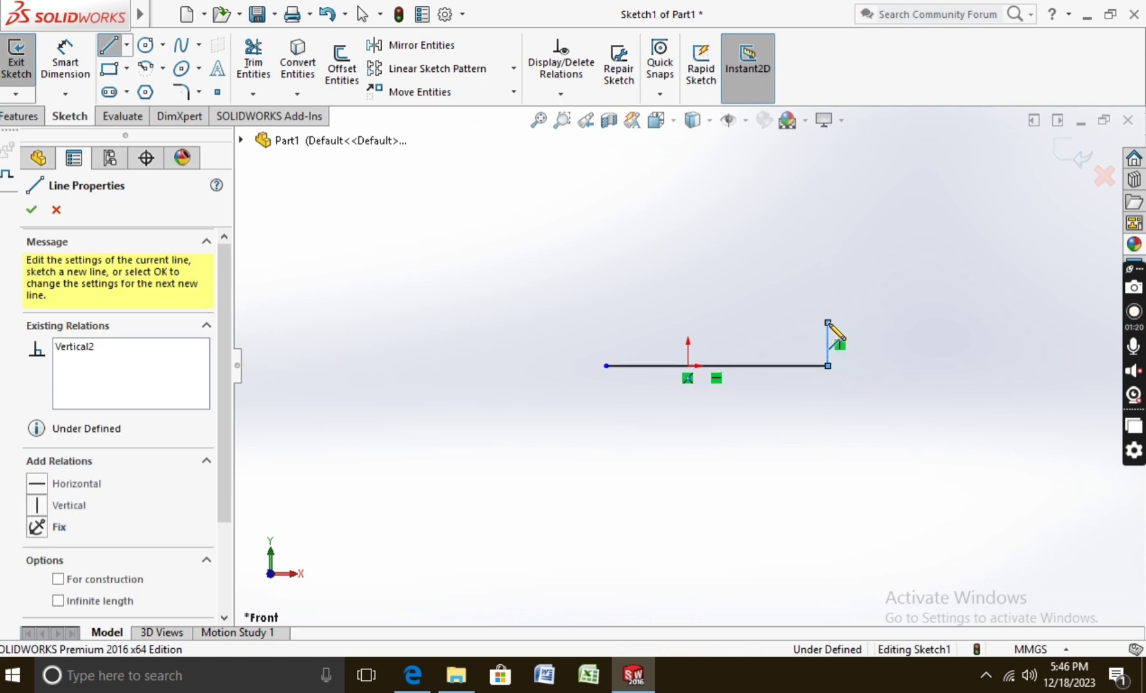
click(606, 323)
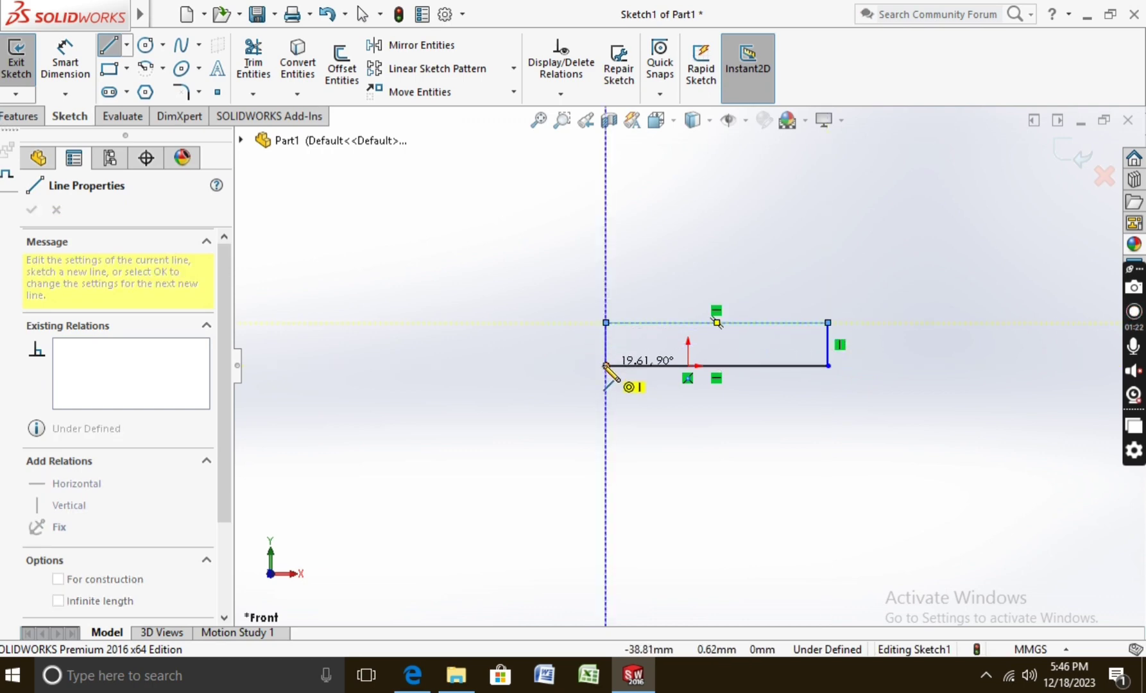
click(606, 365)
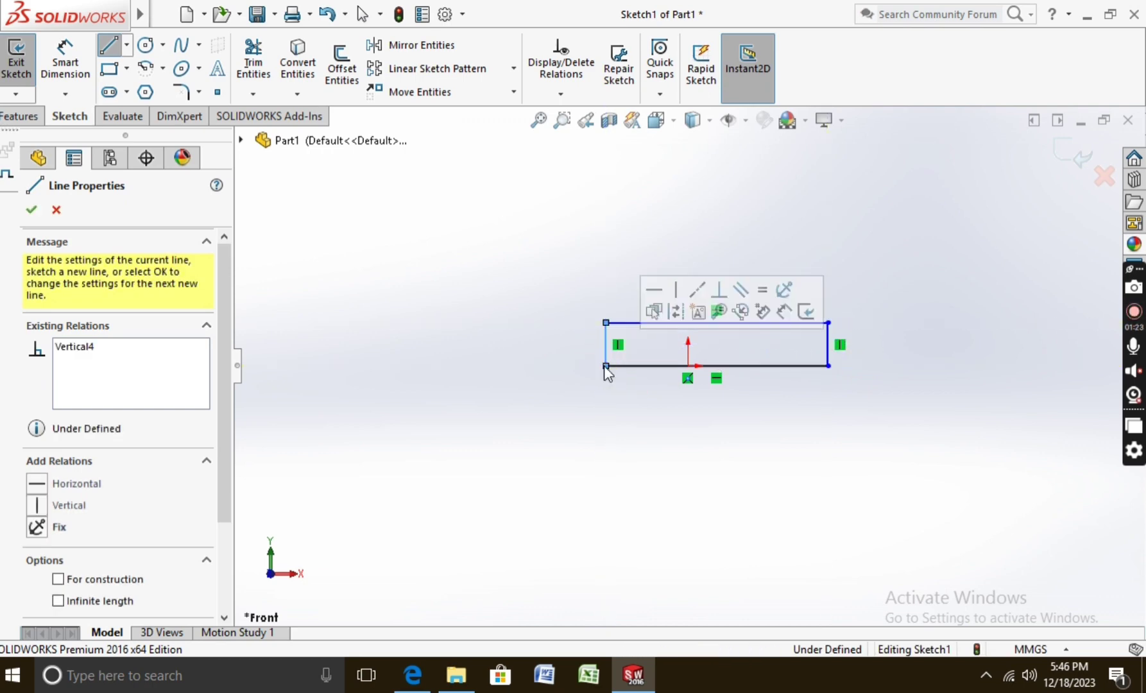
click(70, 57)
Dimension the rectangle's bottom edge 230 and its right edge 20.
click(671, 367)
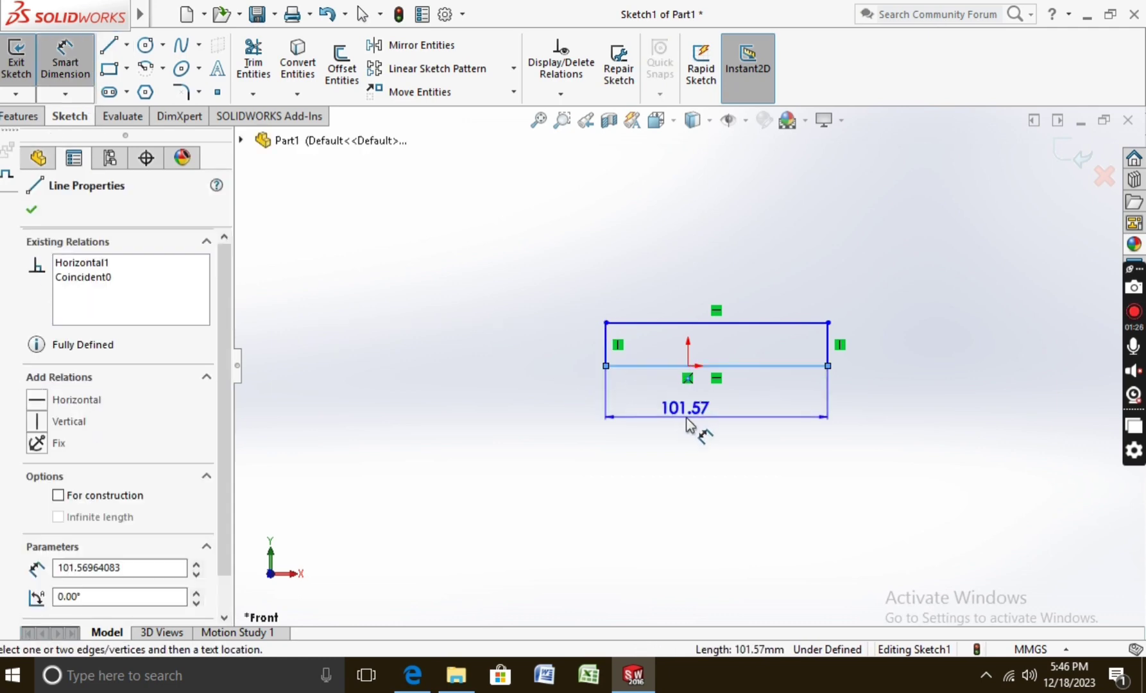
click(702, 423)
text(230)
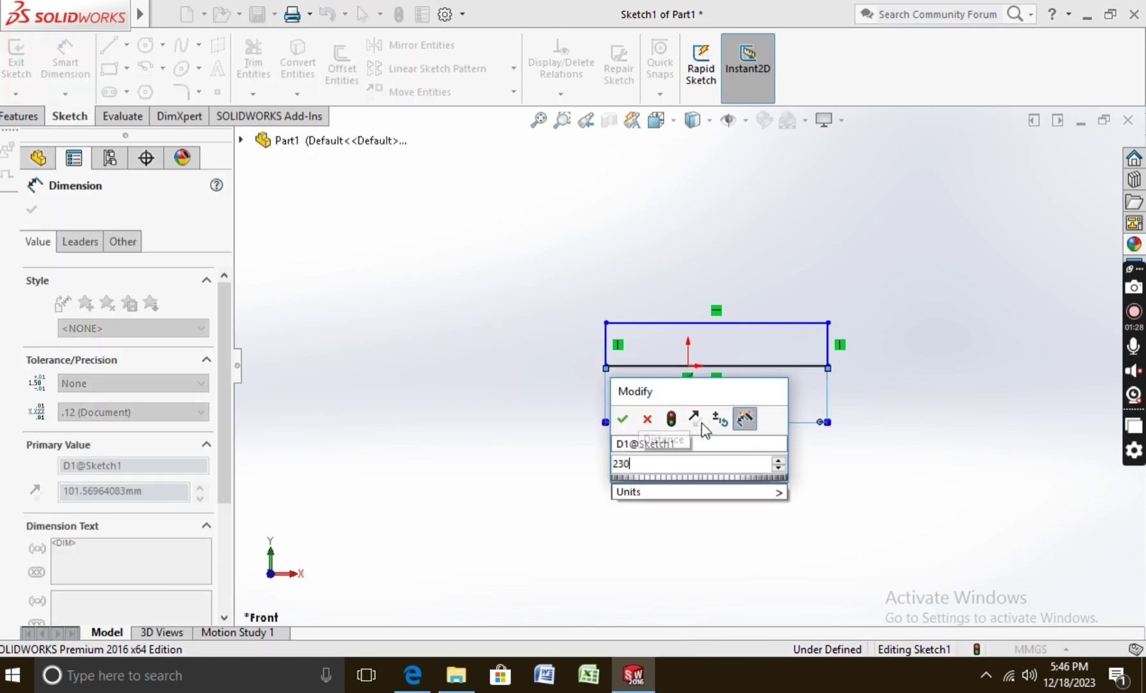
key(Return)
click(833, 357)
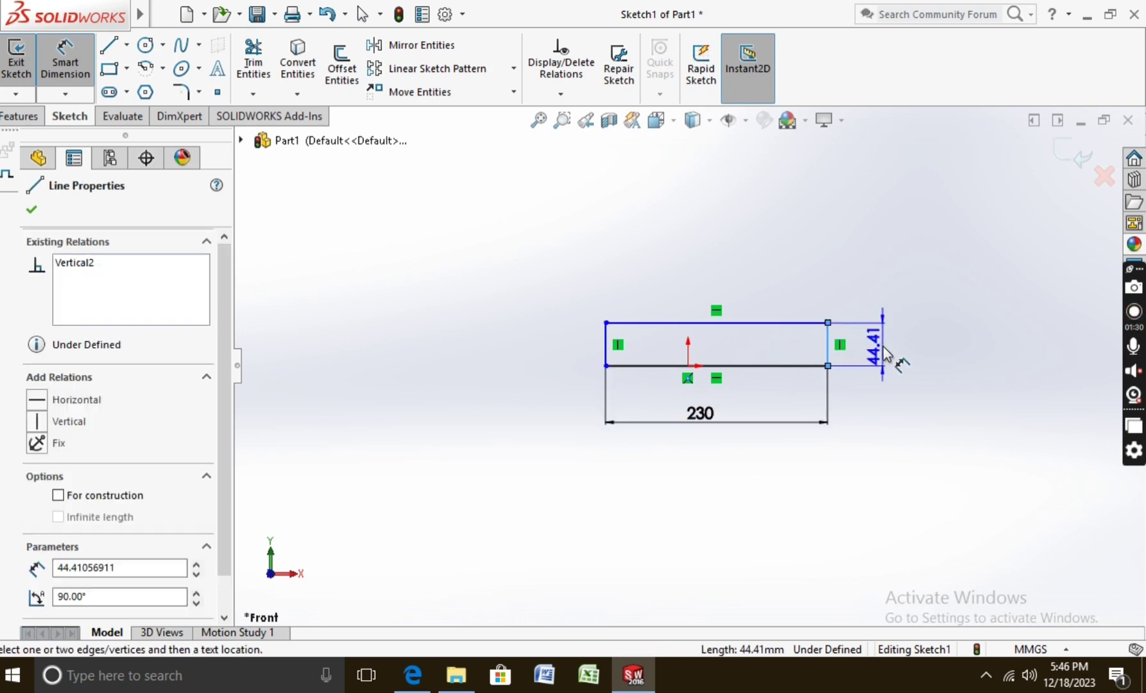
click(899, 359)
text(20)
key(Return)
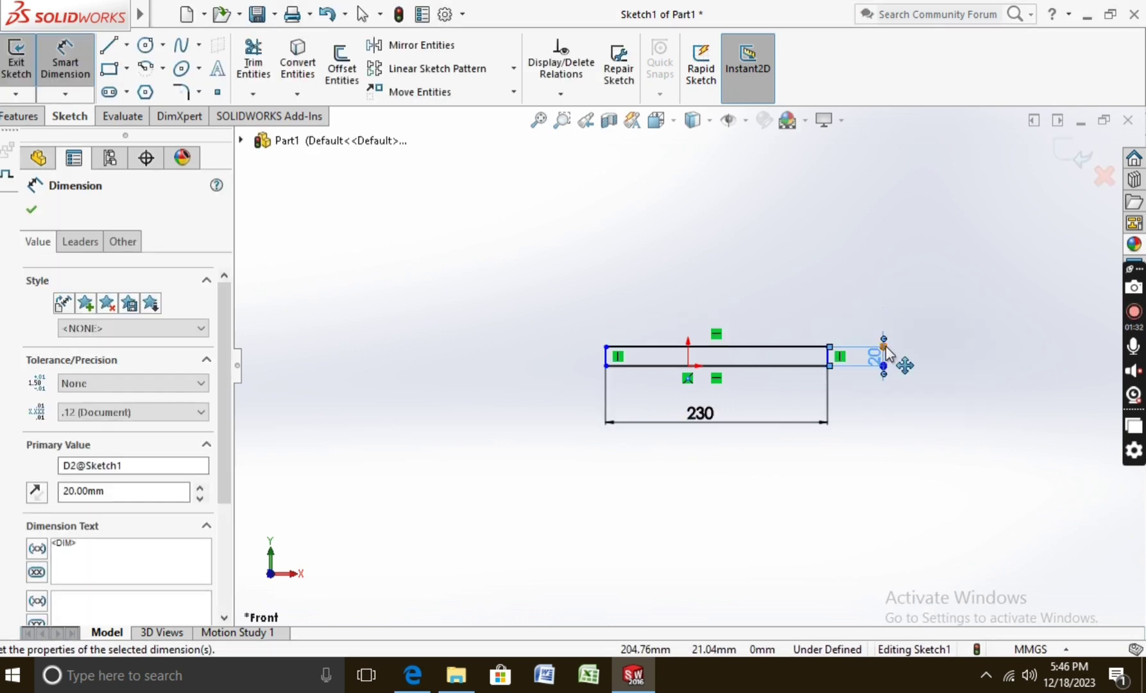
scroll(737, 339, down, 1)
scroll(736, 339, down, 2)
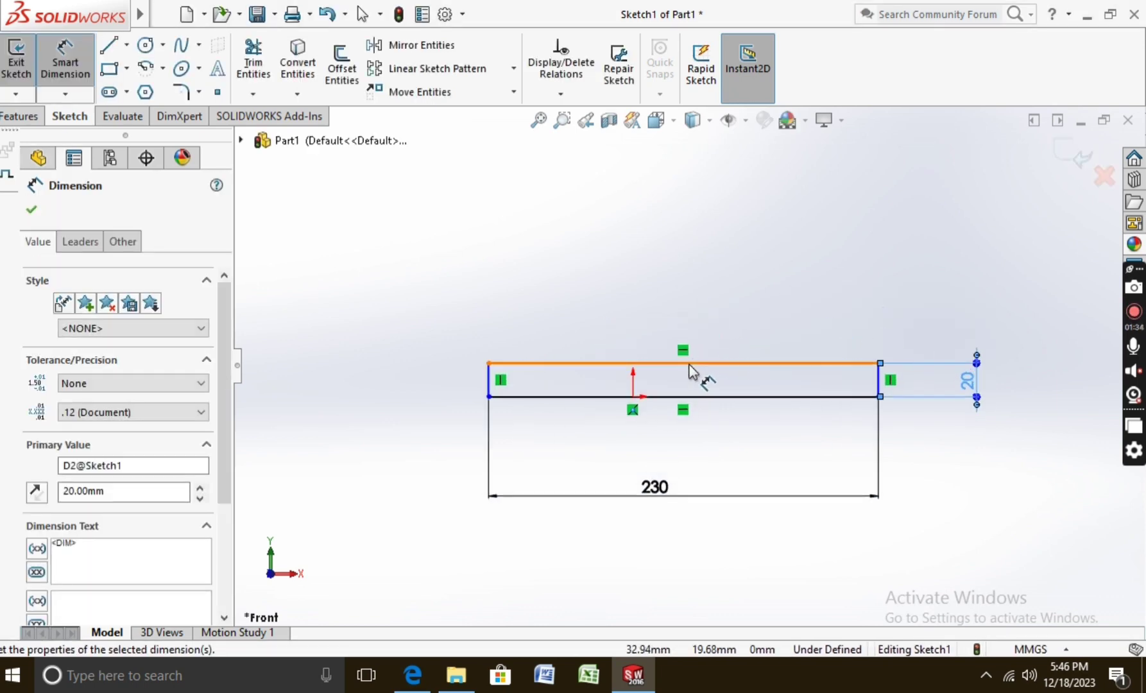
click(37, 211)
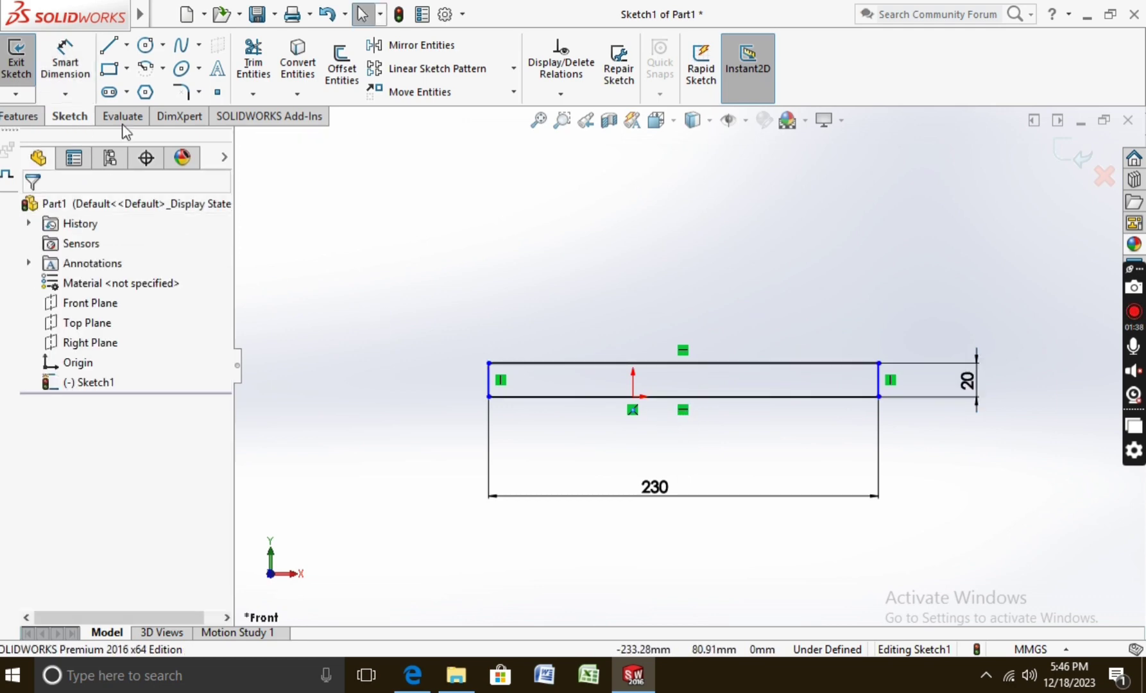
Draw a vertical line up from the bottom edge's midpoint and dimension it 60.
click(110, 53)
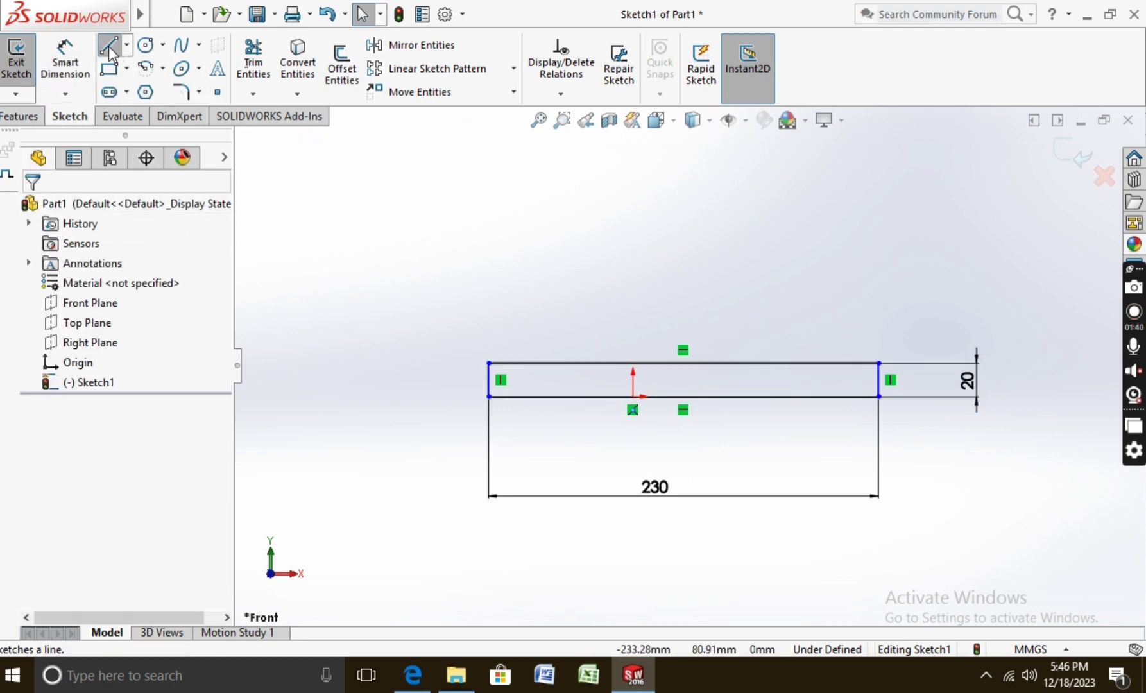
click(683, 397)
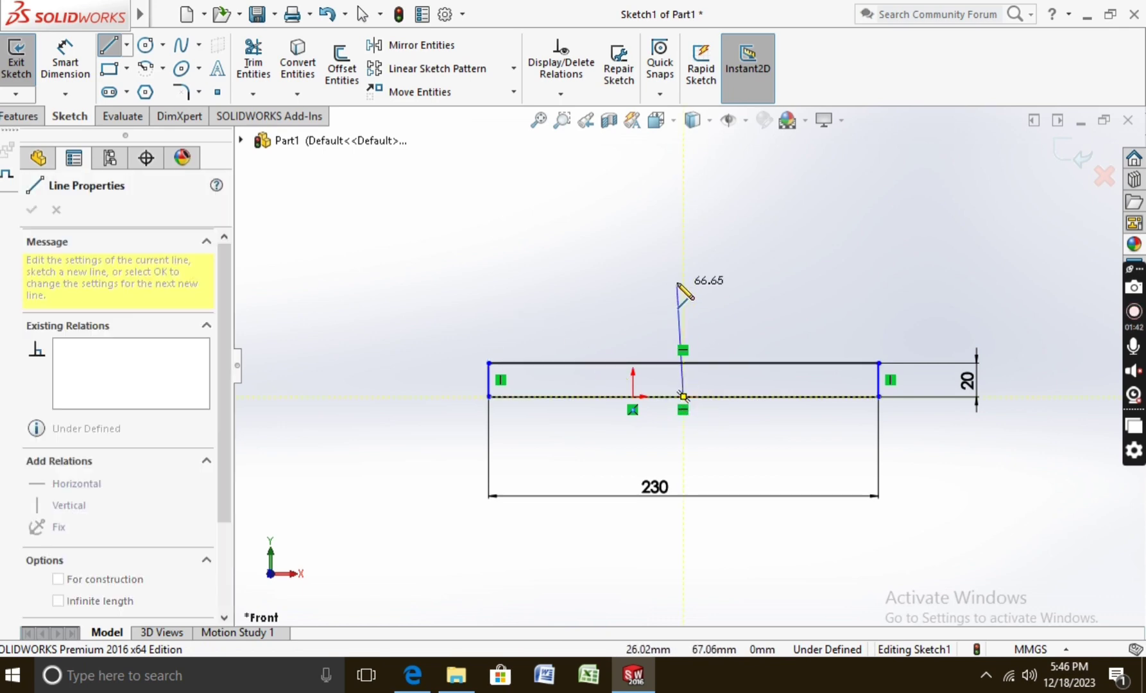
click(684, 280)
key(Escape)
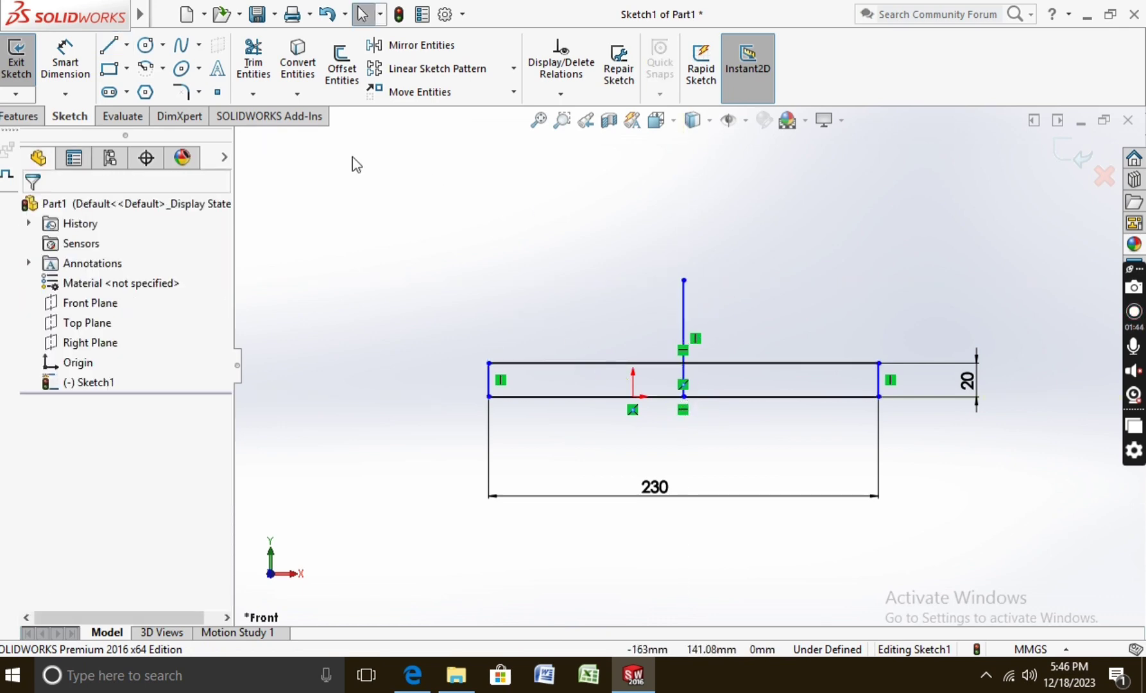
click(65, 57)
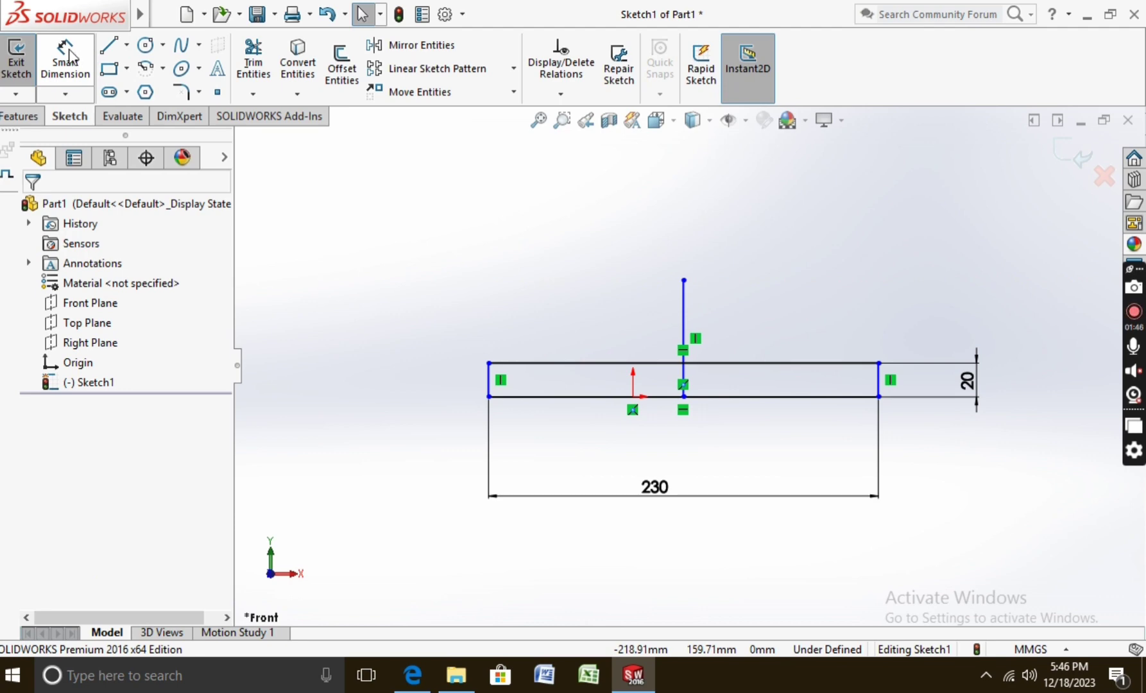
click(686, 317)
click(1056, 312)
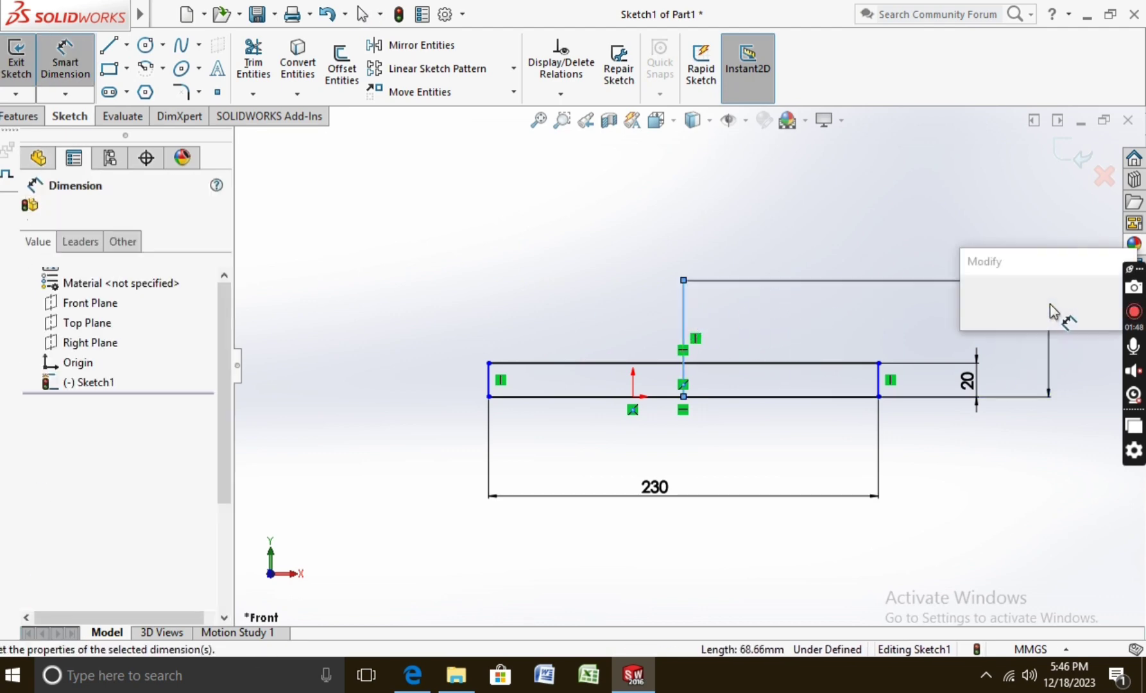
text(60)
key(Return)
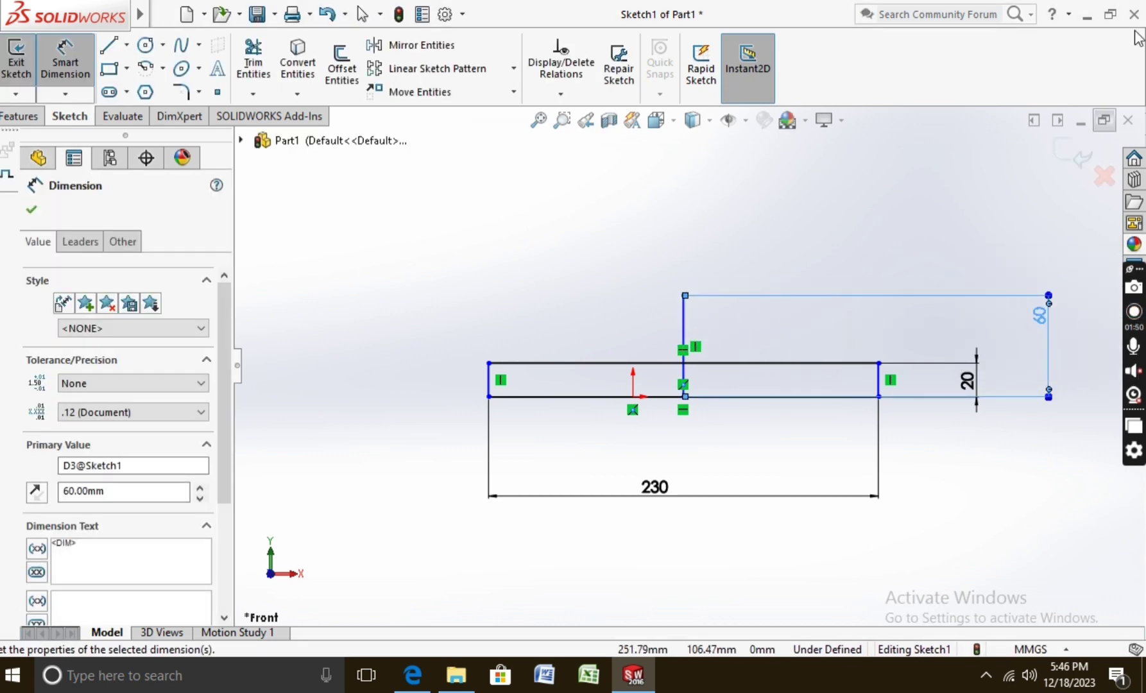
click(146, 44)
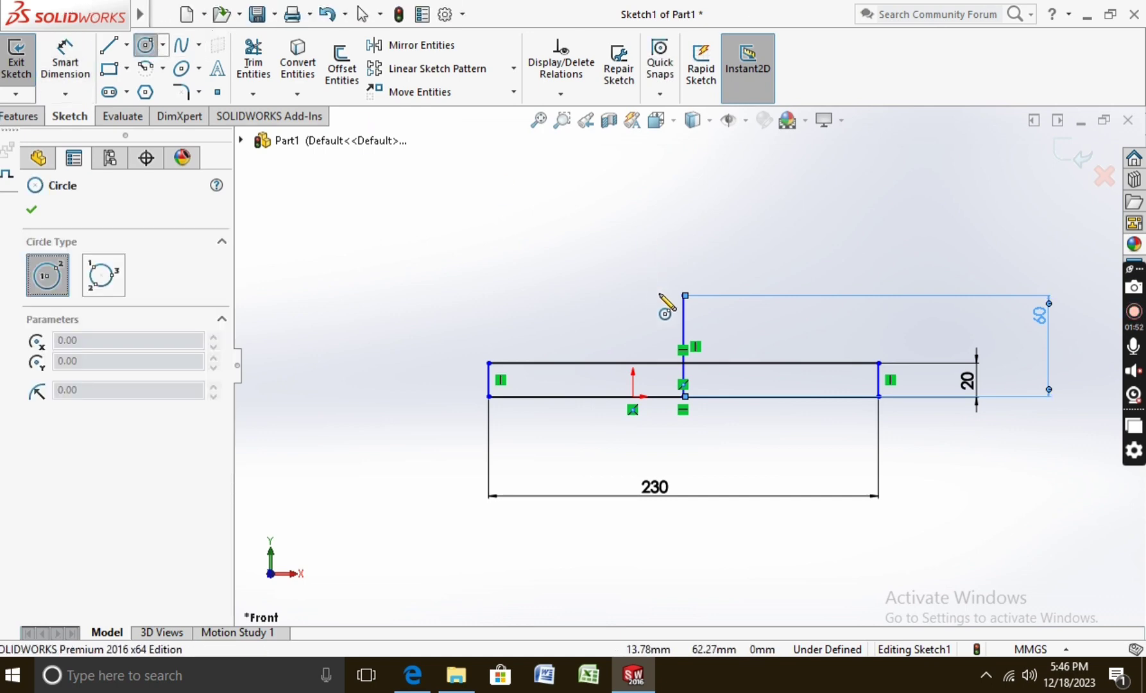
Draw two concentric circles centred on the vertical line's top endpoint.
click(684, 295)
click(738, 257)
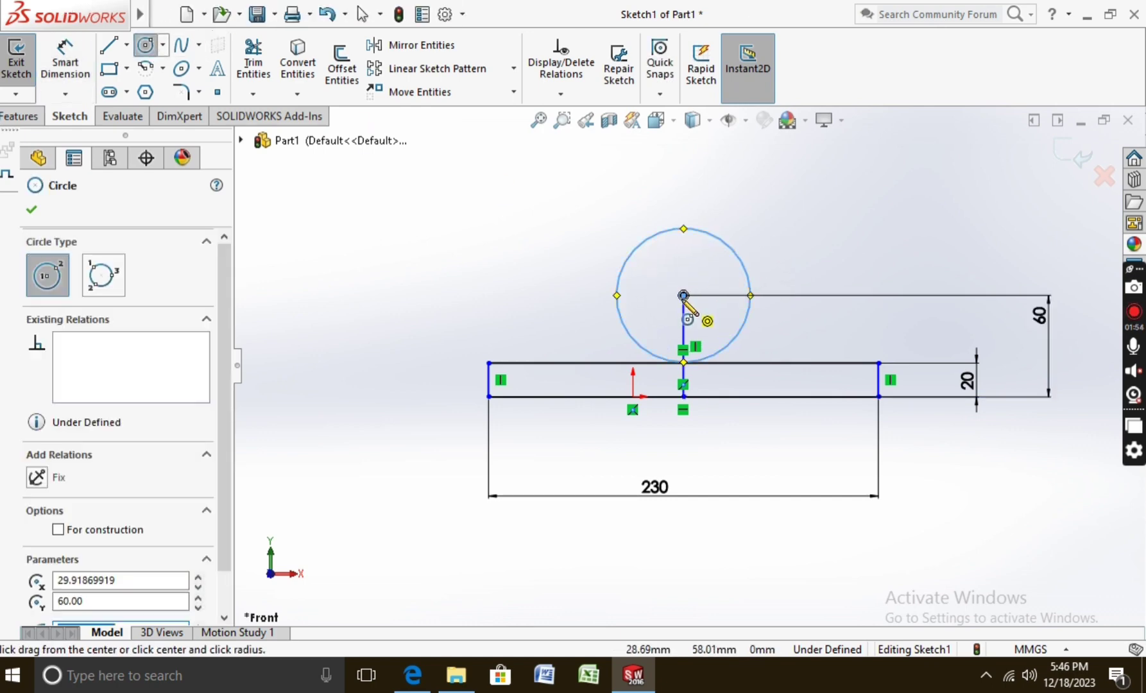
click(685, 296)
click(716, 287)
right_drag(719, 296, 719, 256)
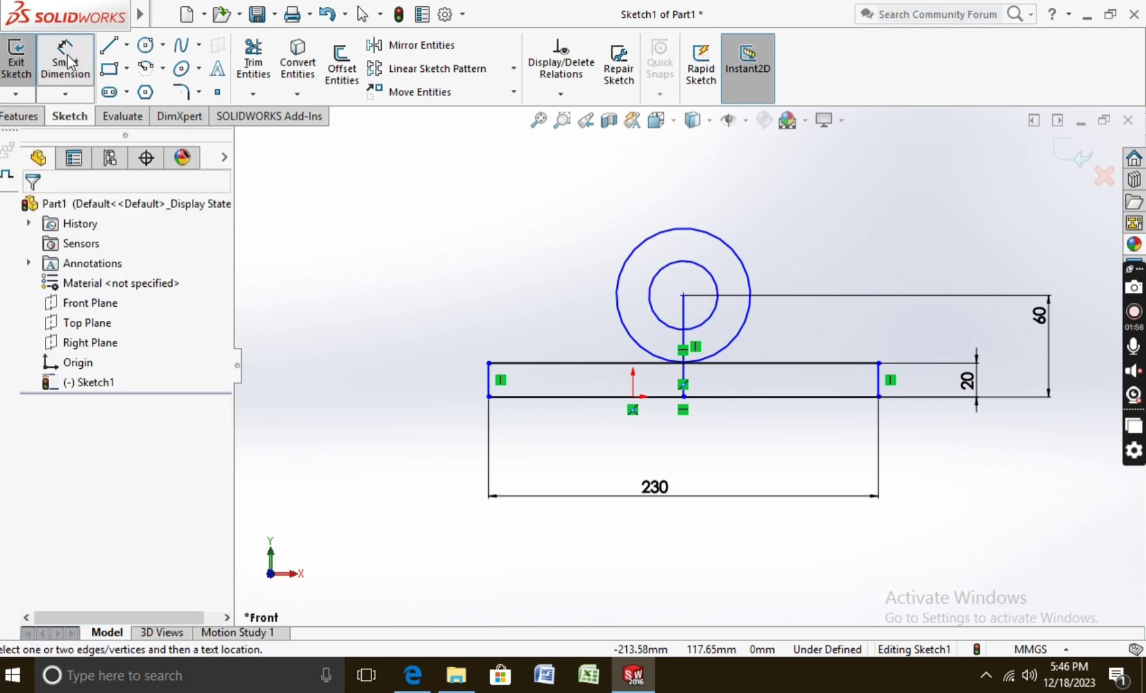
Dimension the outer circle Ø96 and the inner circle Ø64.
click(745, 258)
click(846, 260)
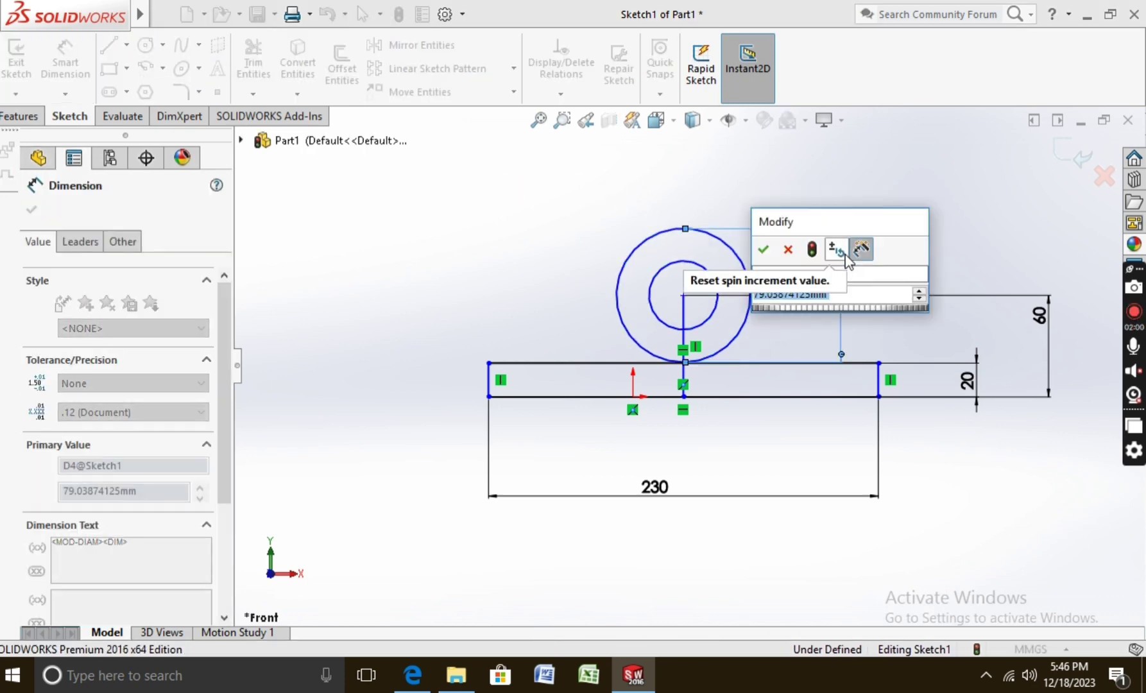
text(9)
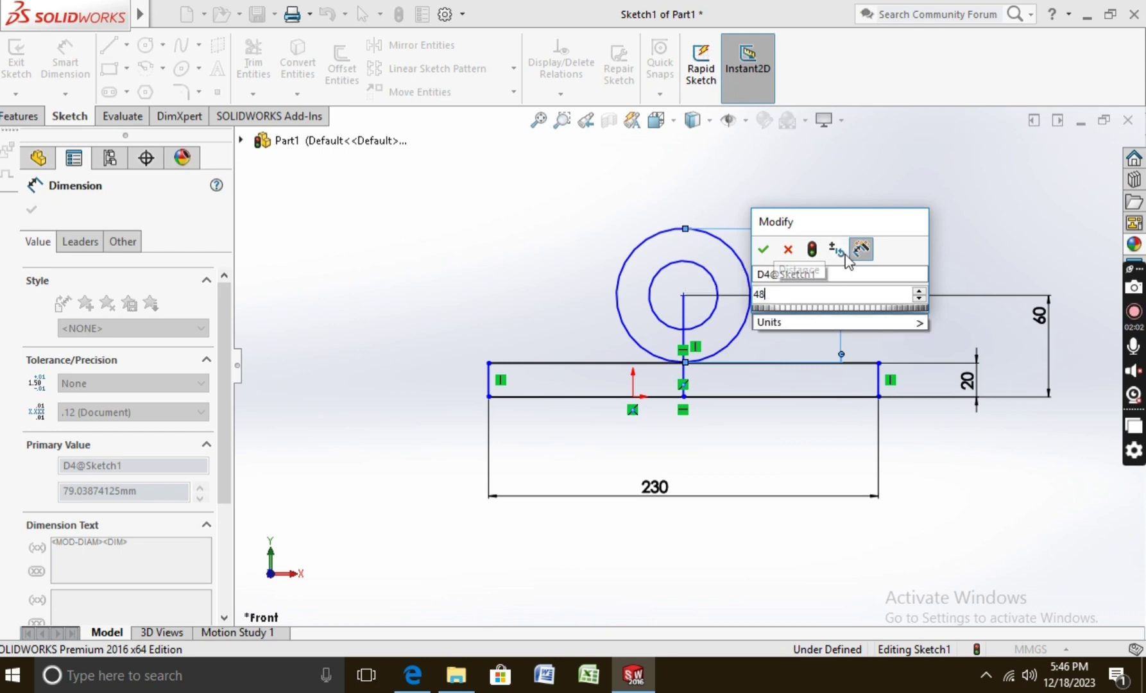
text(6)
key(Return)
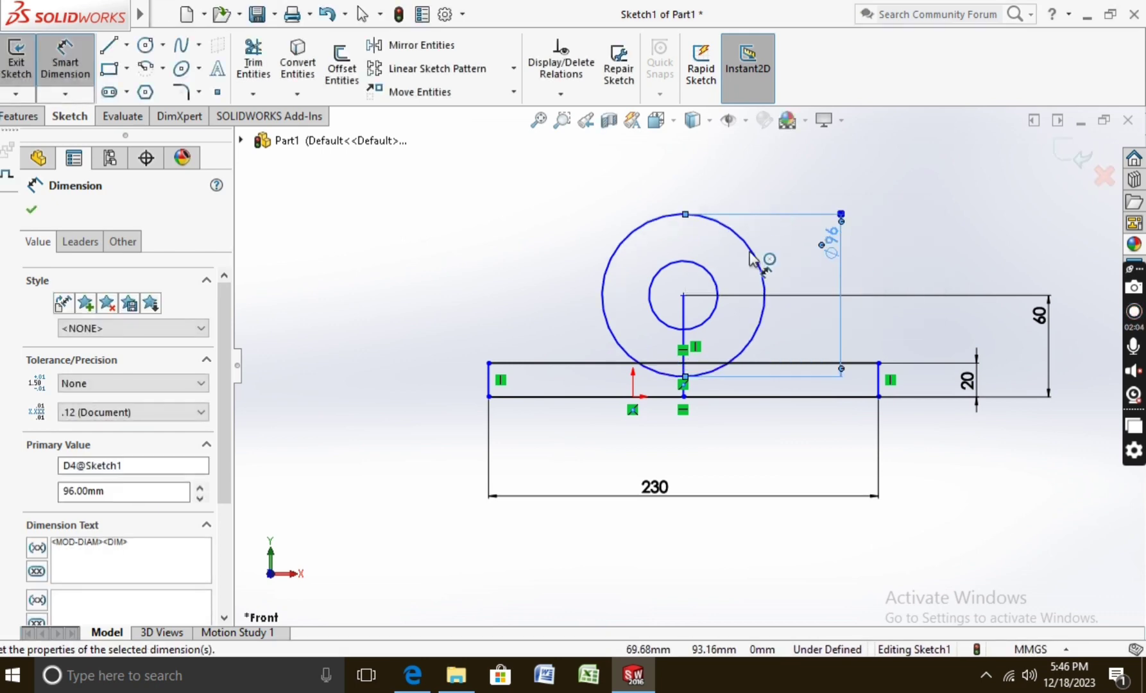
click(717, 300)
click(810, 282)
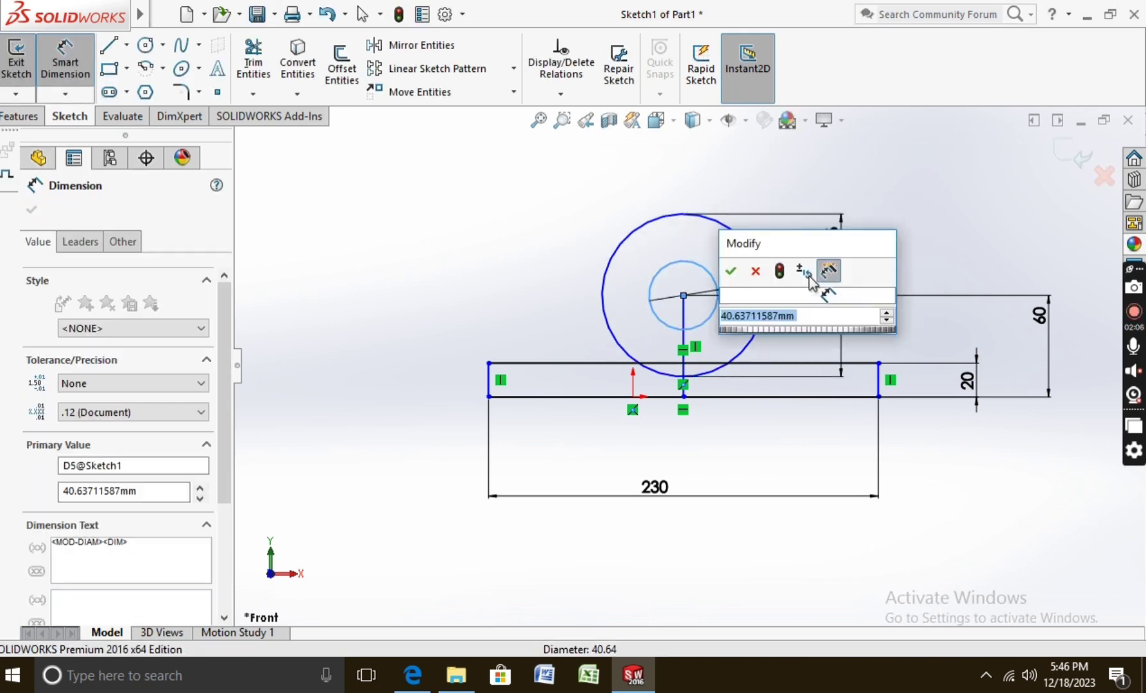
text(64)
key(Return)
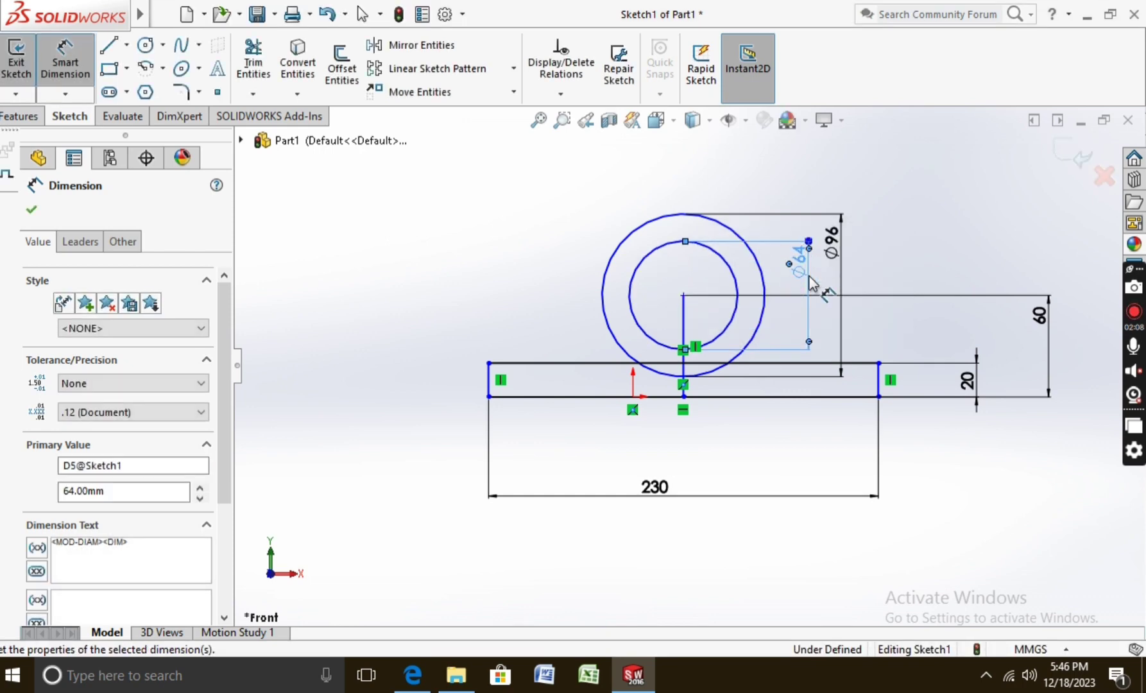
click(32, 210)
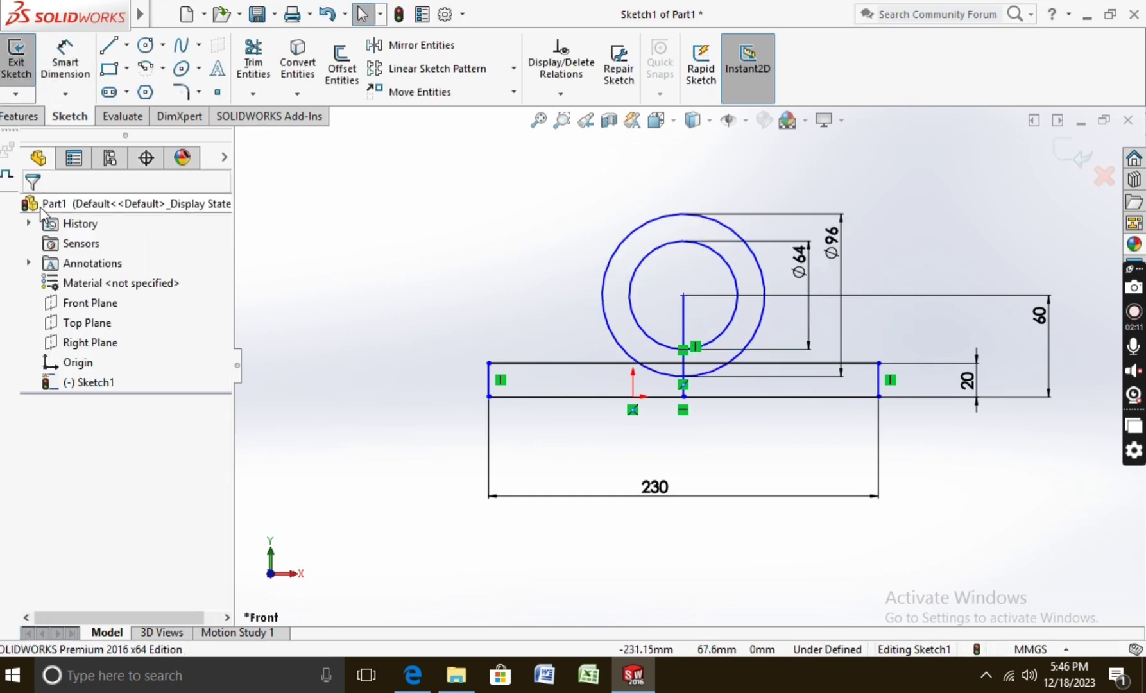
click(684, 326)
Delete the vertical line, then trim the outer circle's bottom arc and the bar's top line between the arc ends.
key(Delete)
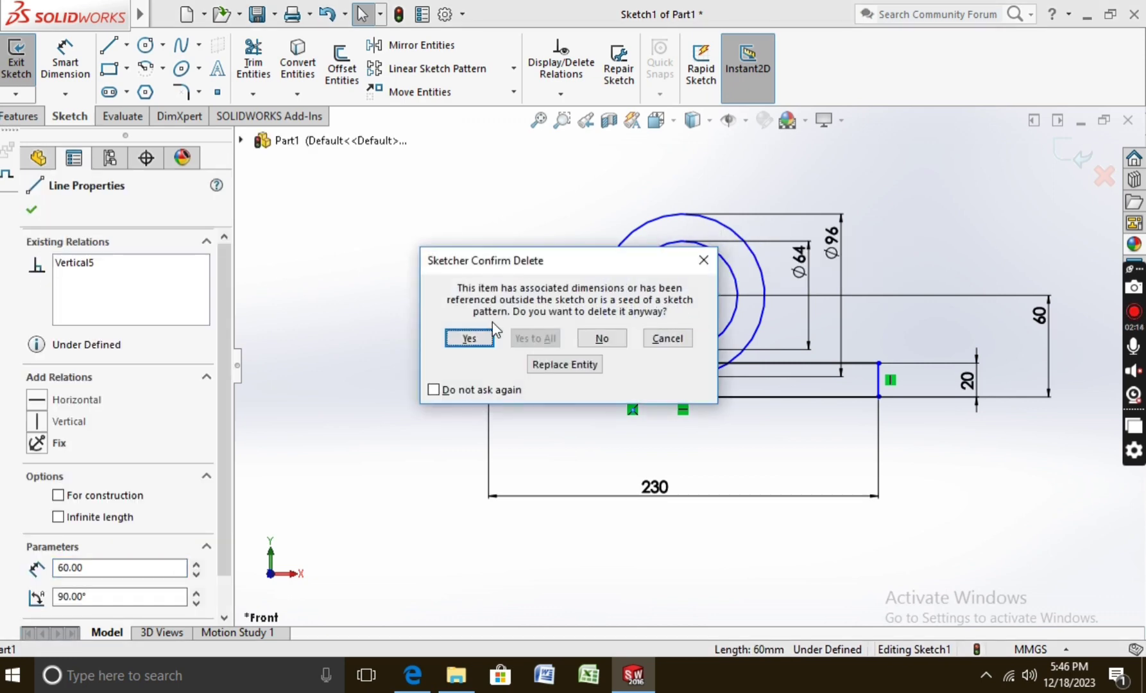
click(474, 338)
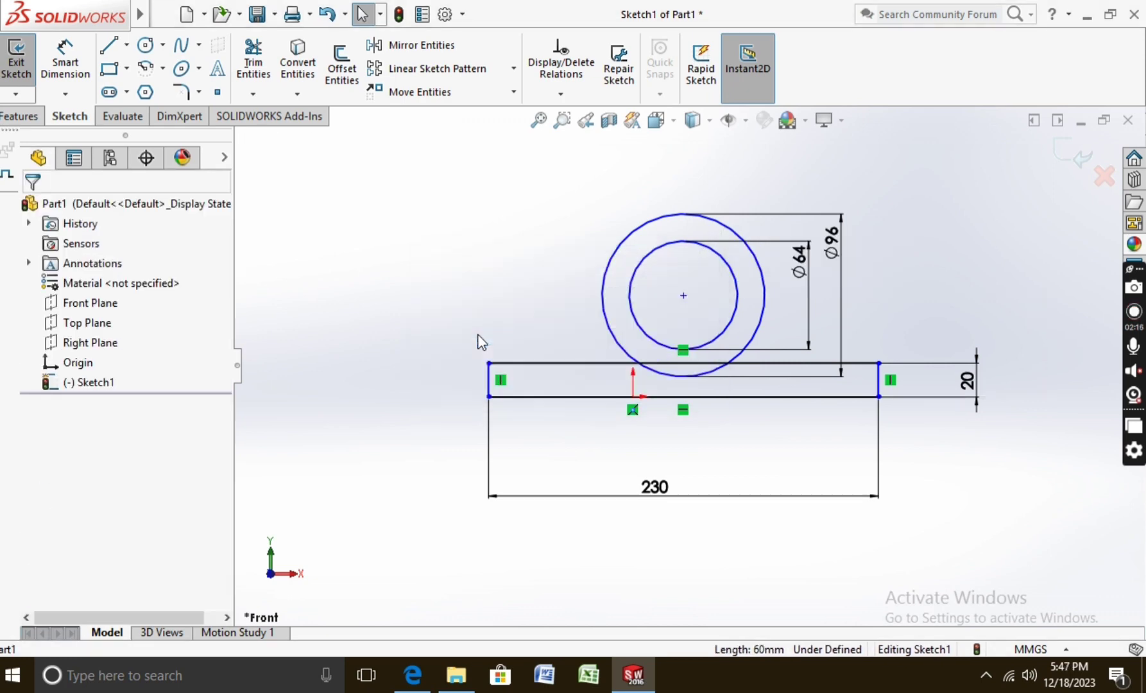
click(254, 62)
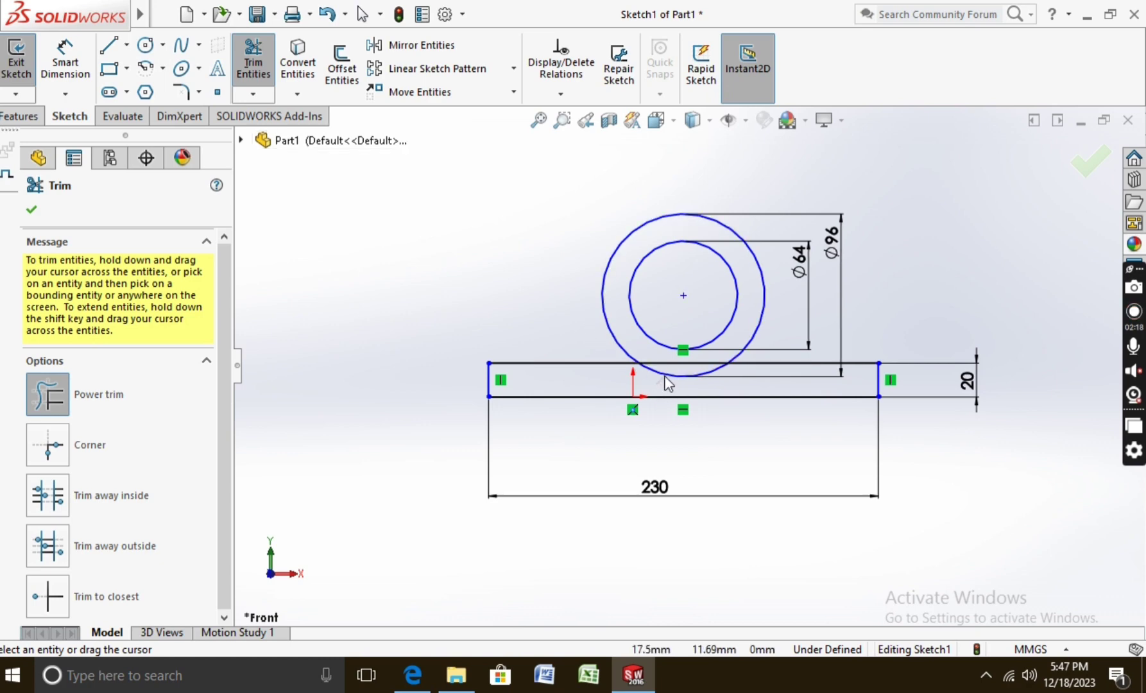
mouse_move(665, 379)
mouse_down()
mouse_move(692, 384)
mouse_move(671, 380)
mouse_up()
key(Escape)
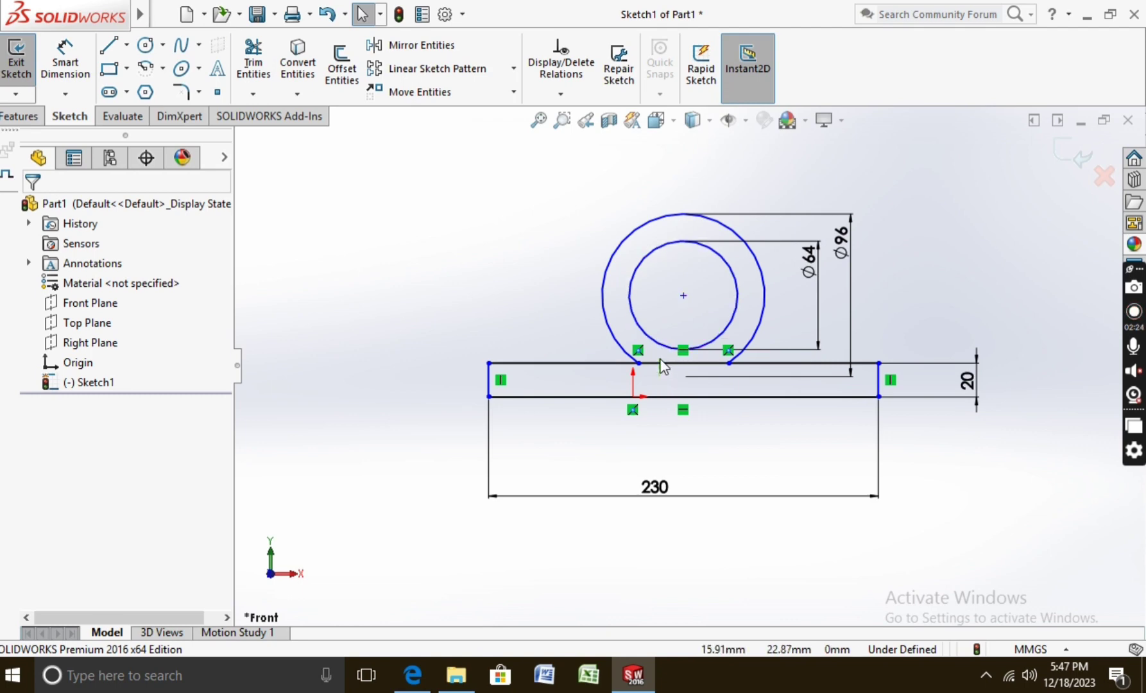
click(253, 61)
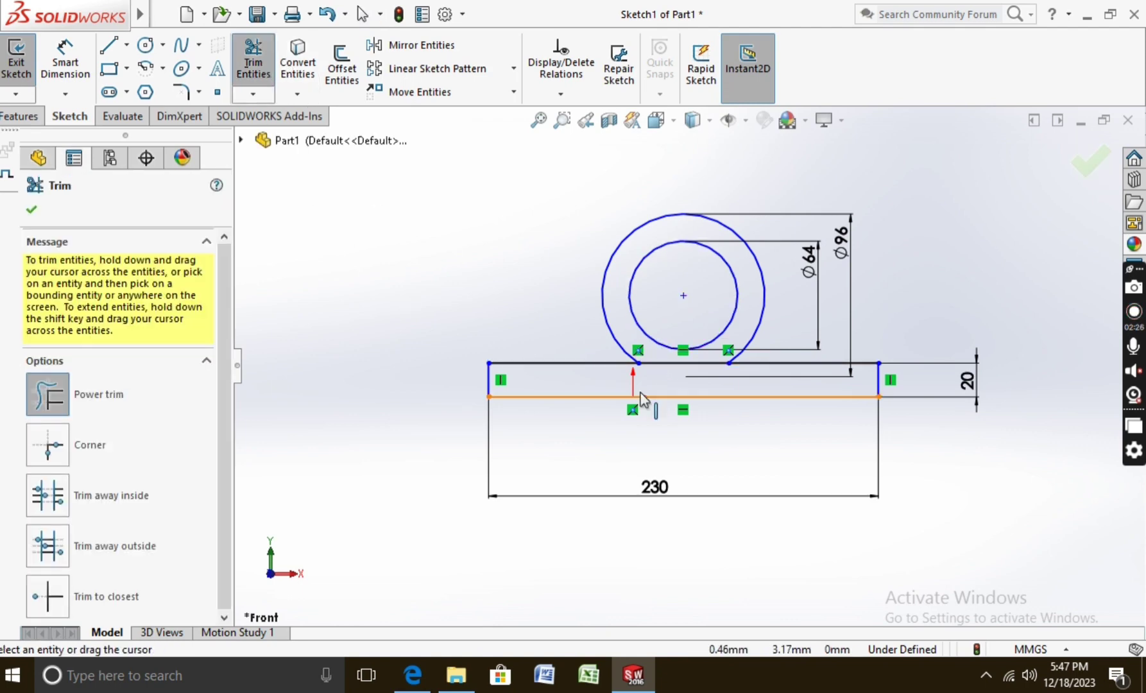
click(659, 363)
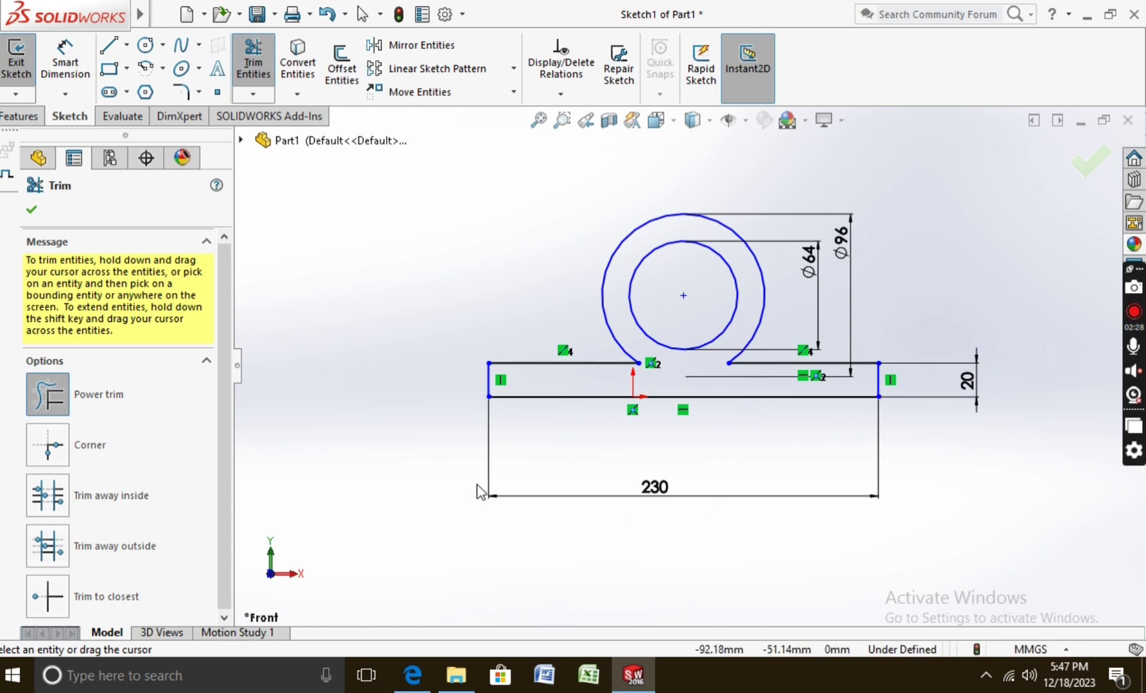
key(Escape)
Add 8 mm sketch fillets at both joints between the outer arc and the bar.
click(181, 92)
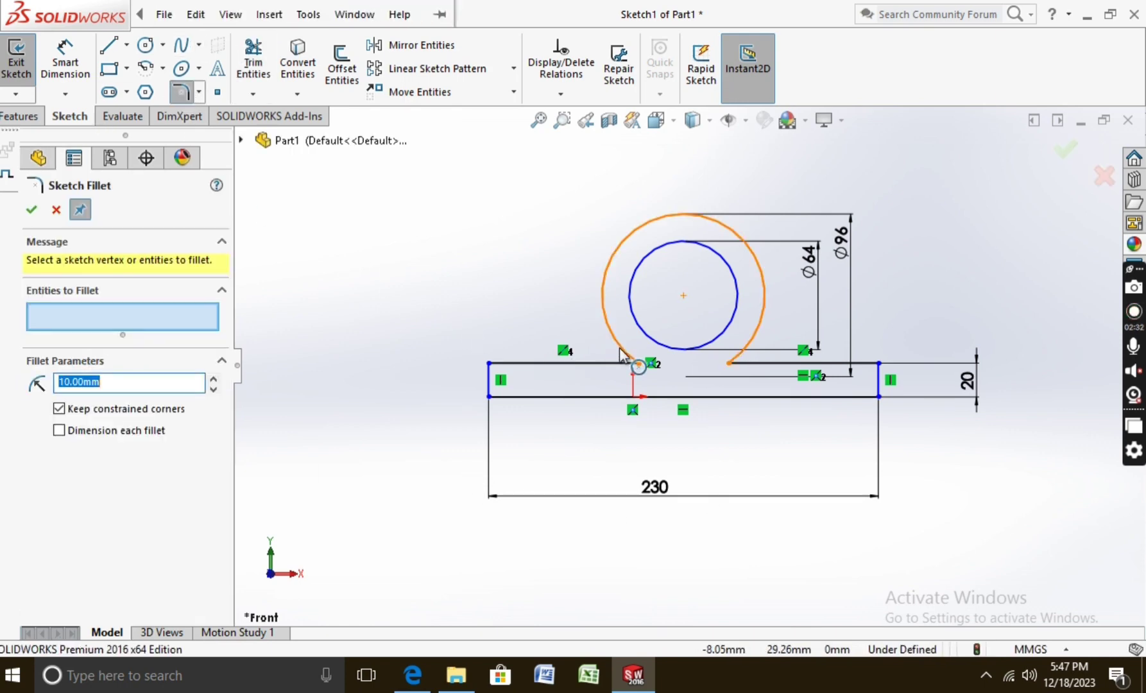
key(BackSpace)
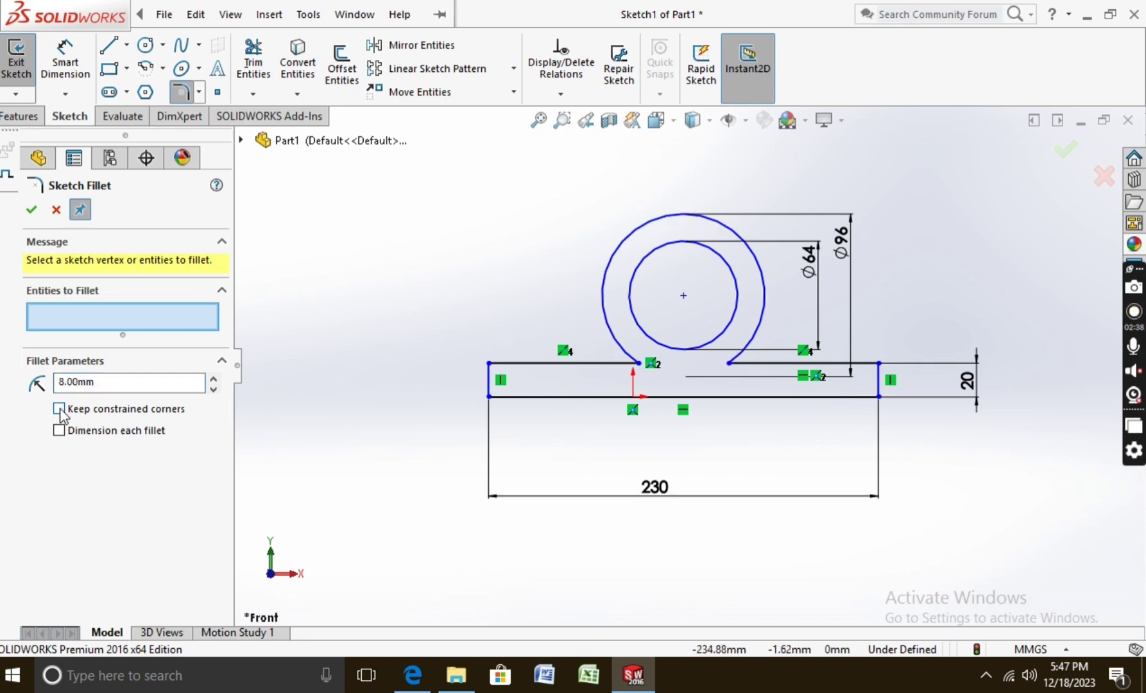
click(621, 354)
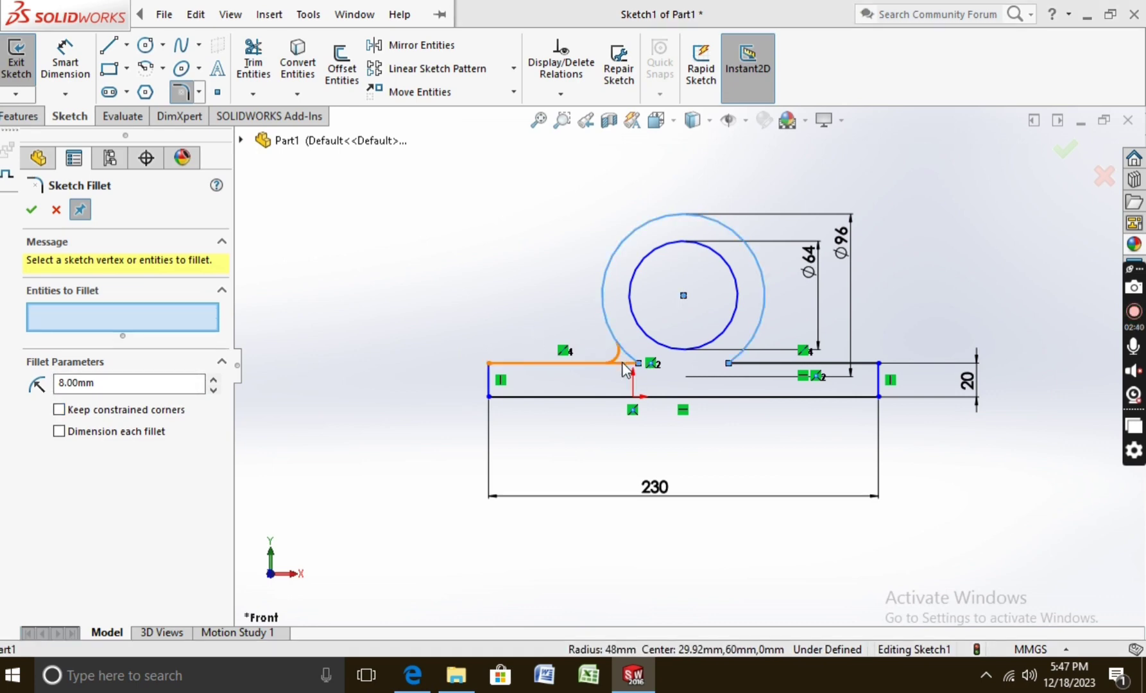
click(622, 363)
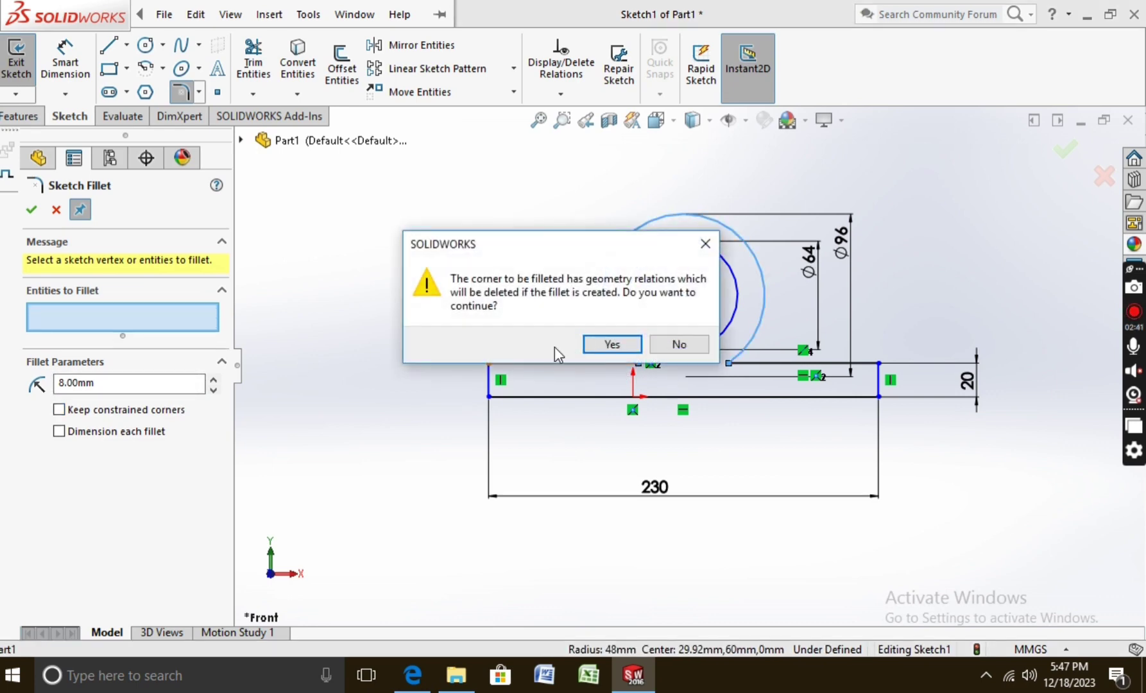
click(625, 344)
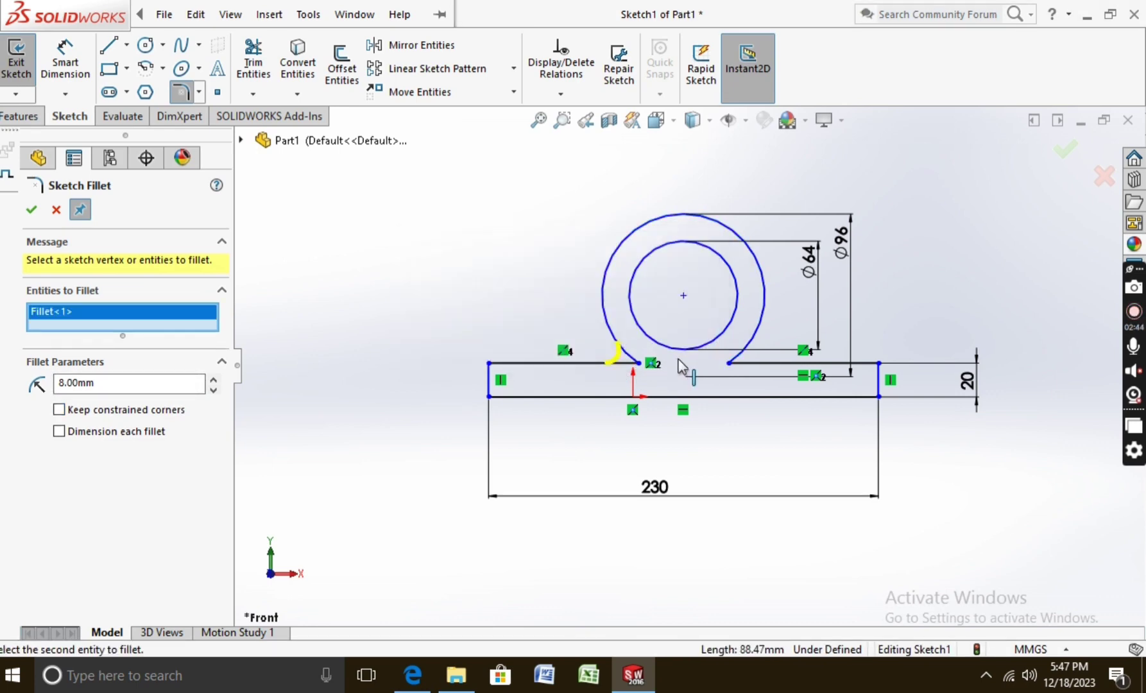
click(748, 351)
click(744, 364)
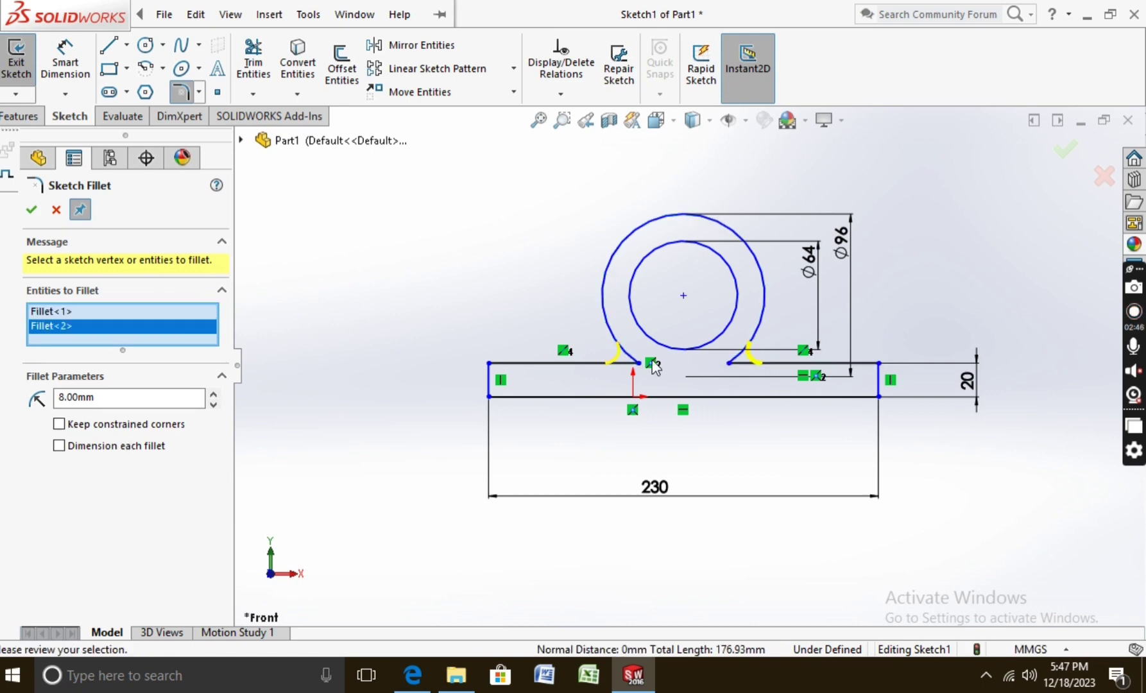
click(31, 212)
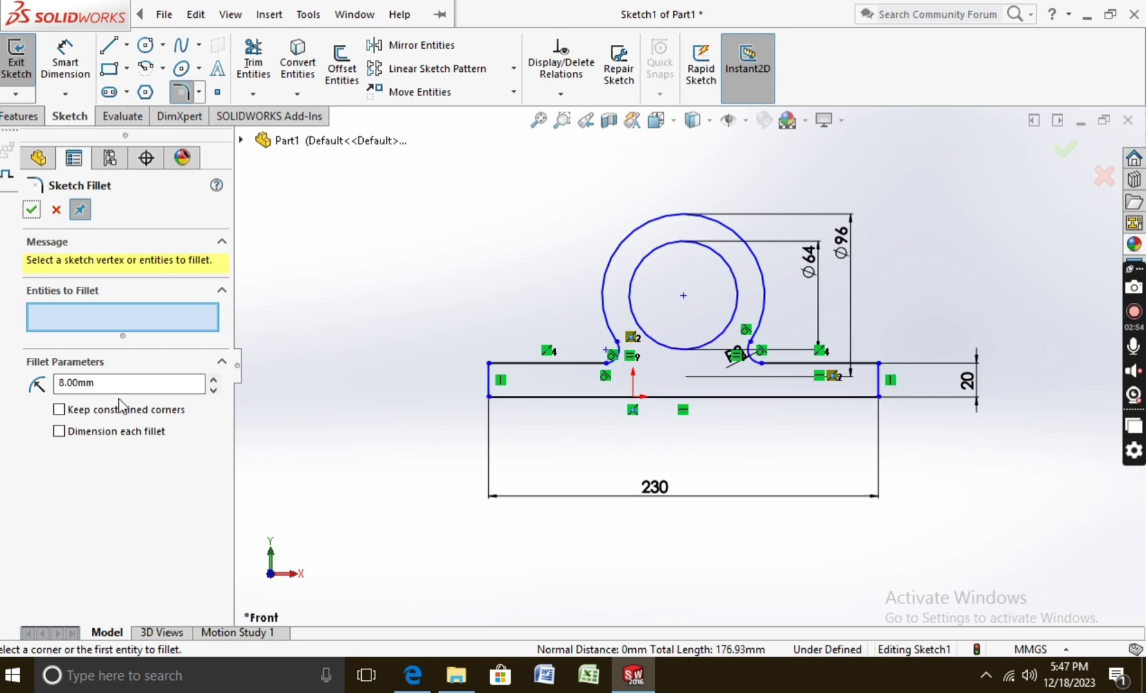
Round the bar's top-right and top-left corners with 6 mm sketch fillets.
click(96, 383)
text(6)
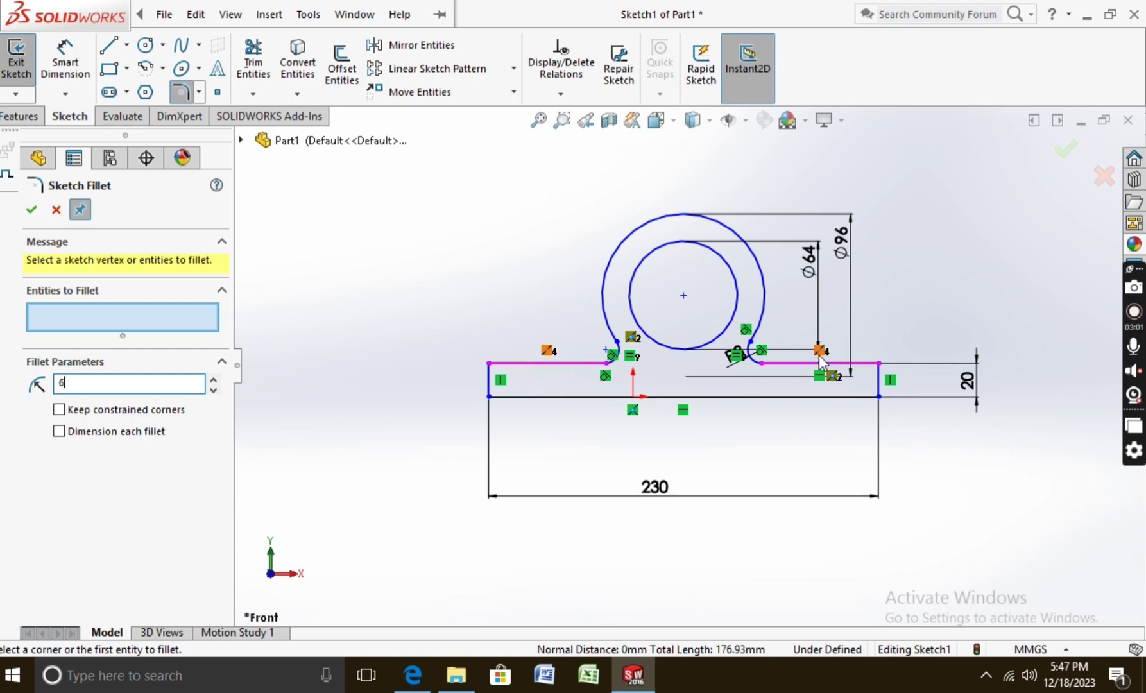
click(854, 363)
click(878, 380)
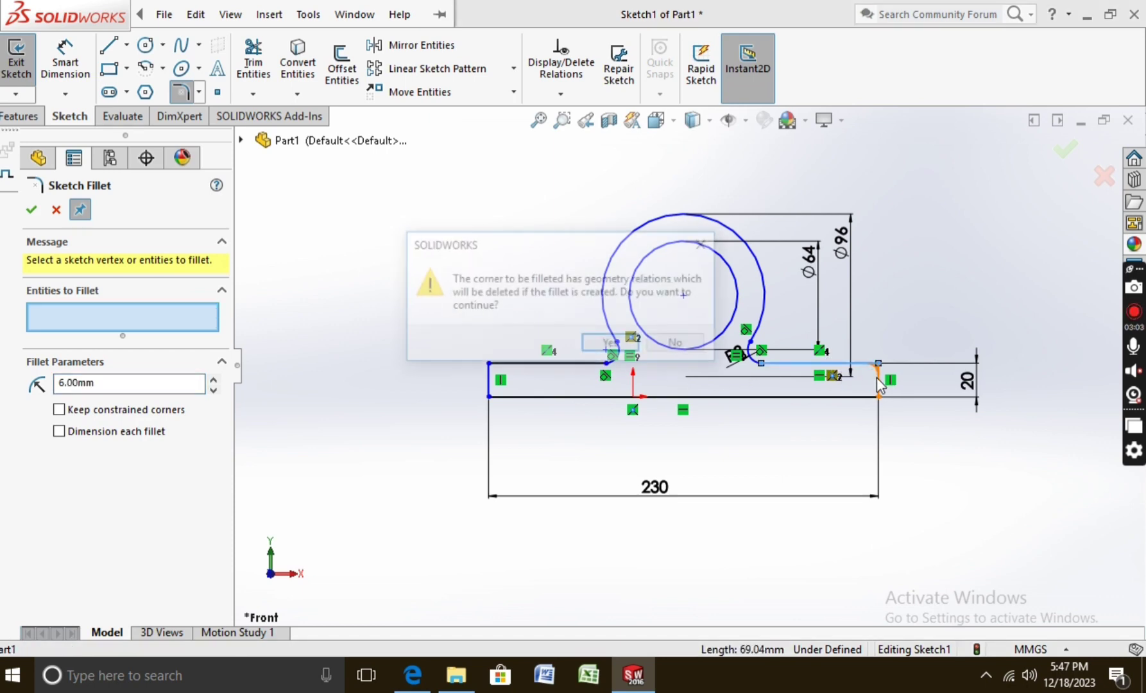
click(613, 344)
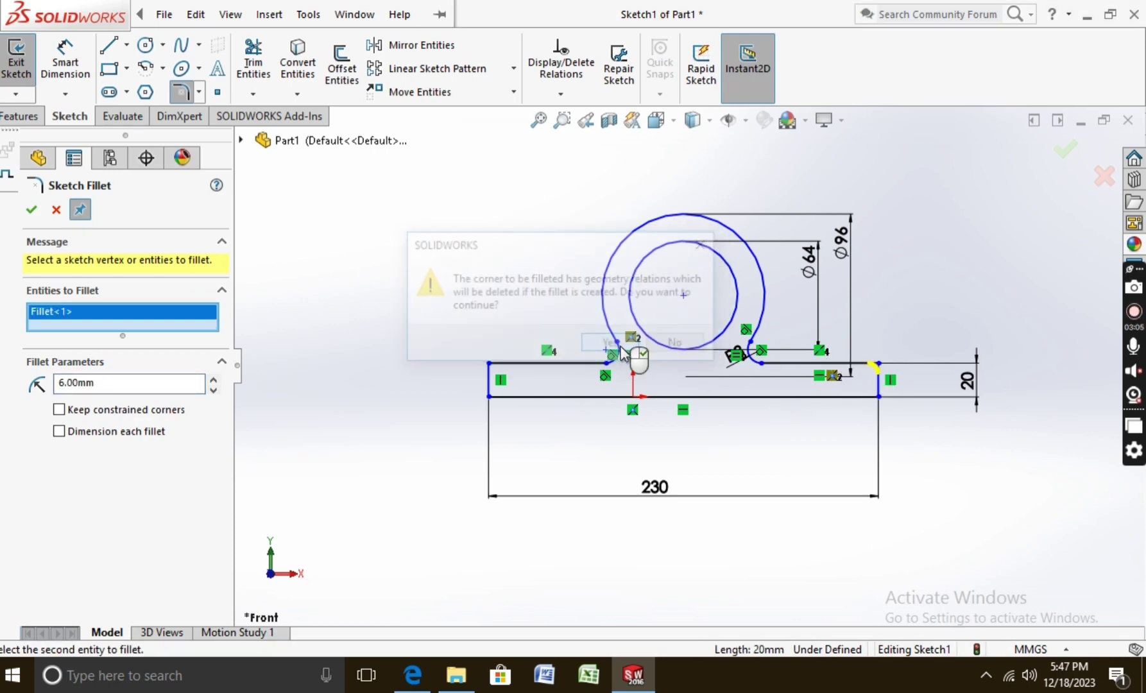
click(524, 364)
click(496, 384)
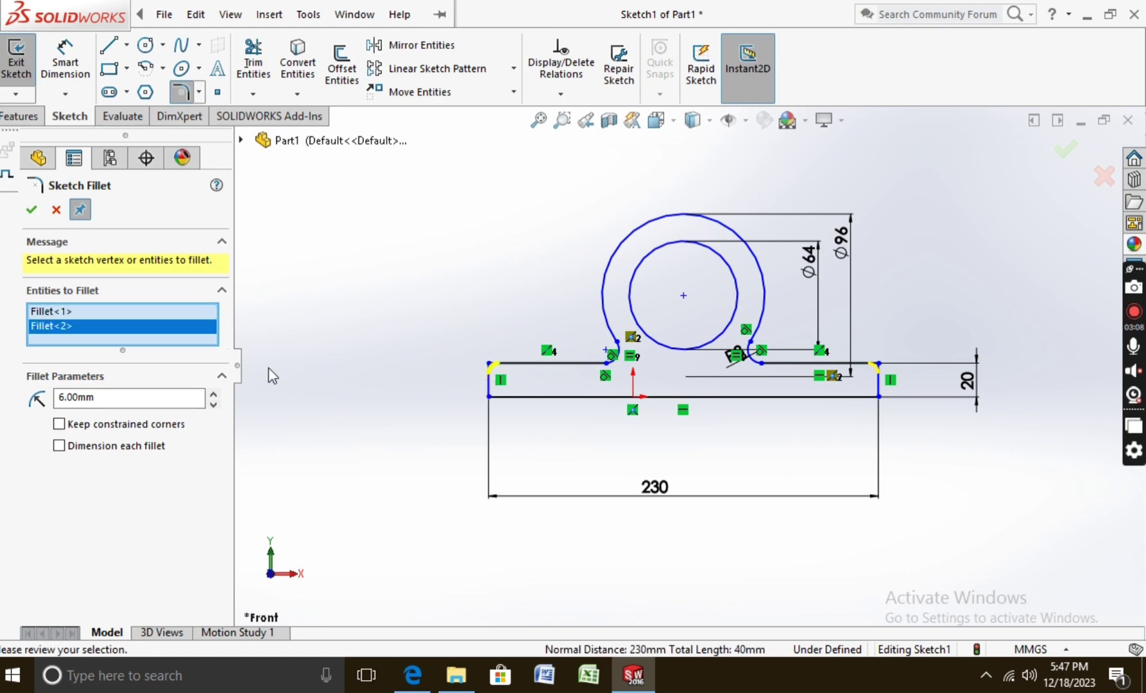
click(31, 209)
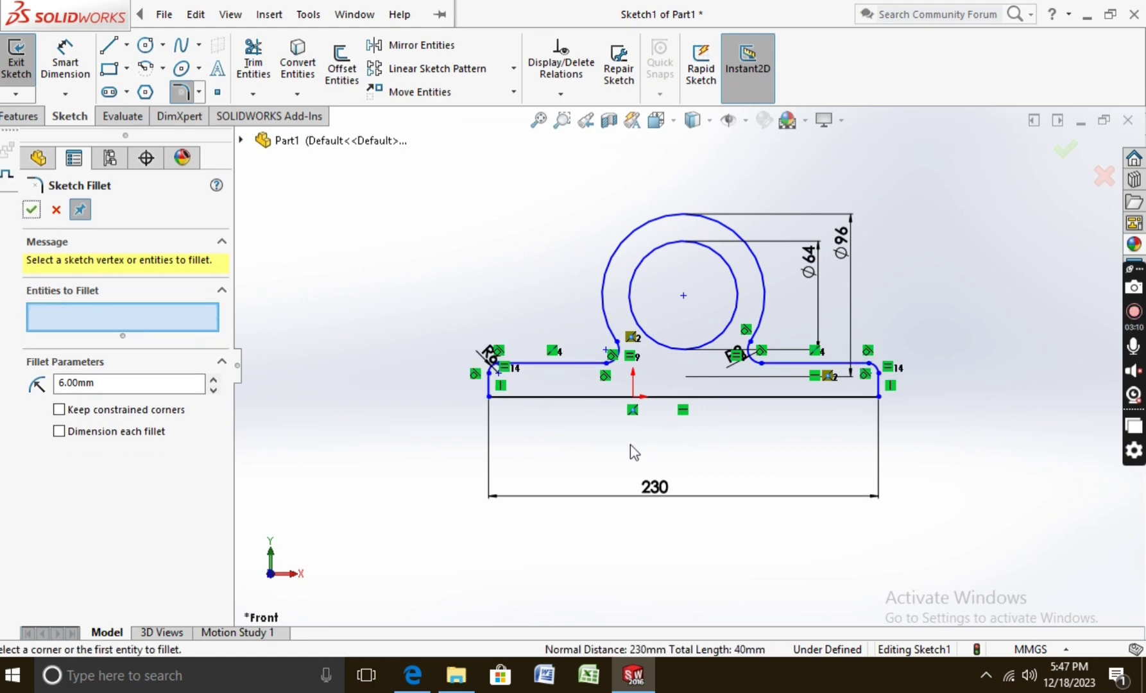
scroll(708, 437, down, 1)
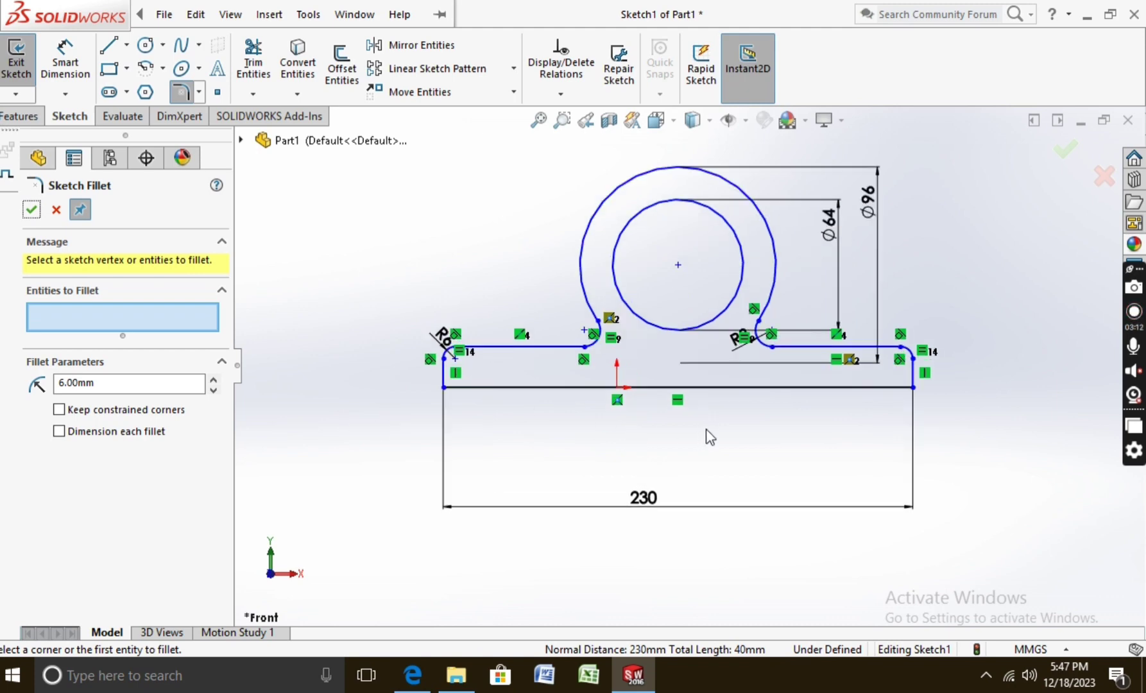
scroll(709, 436, down, 1)
scroll(665, 357, down, 1)
scroll(664, 357, down, 1)
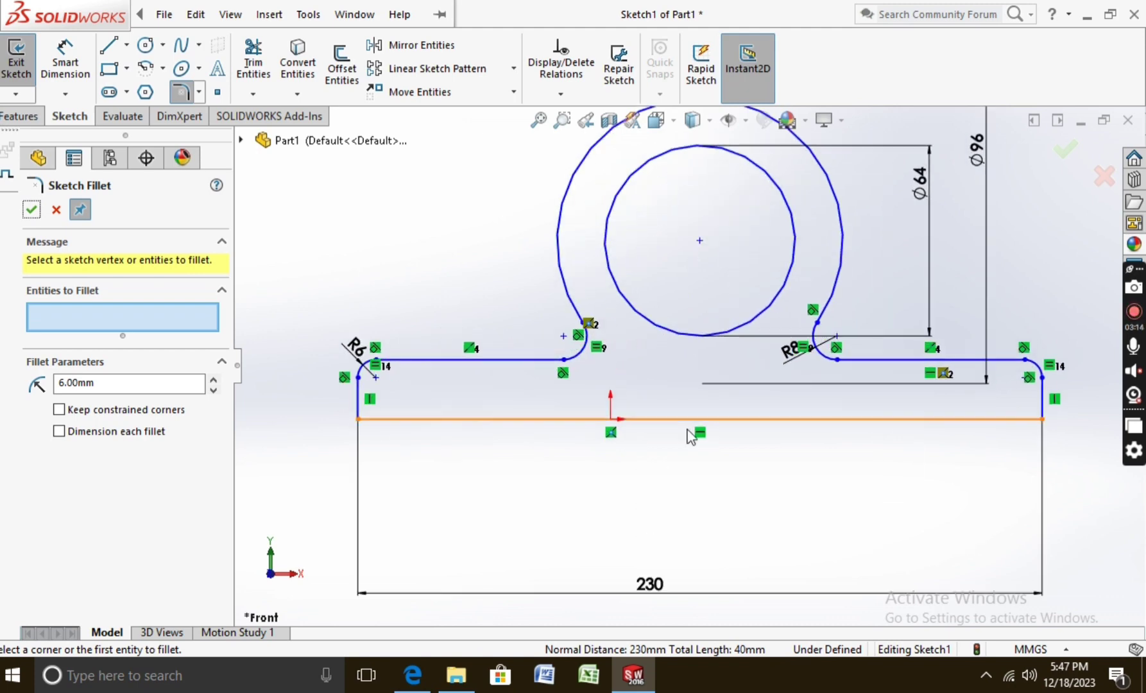
click(164, 15)
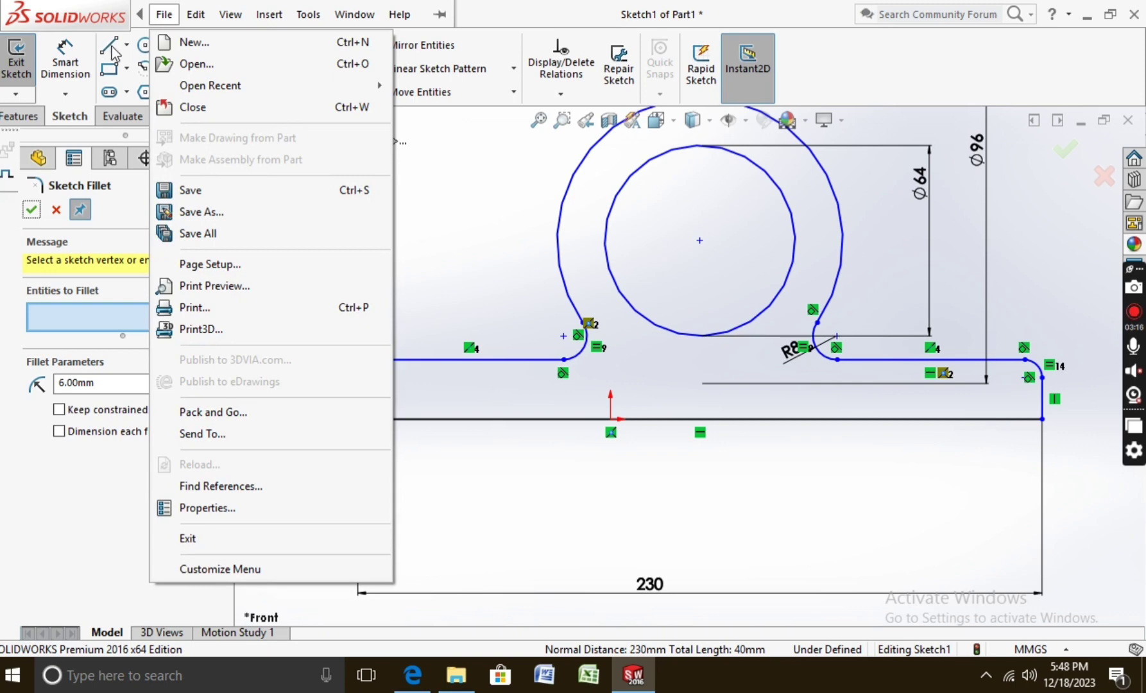
Draw a thin three-sided outline on the base line, from the centre axis out to the right.
click(109, 46)
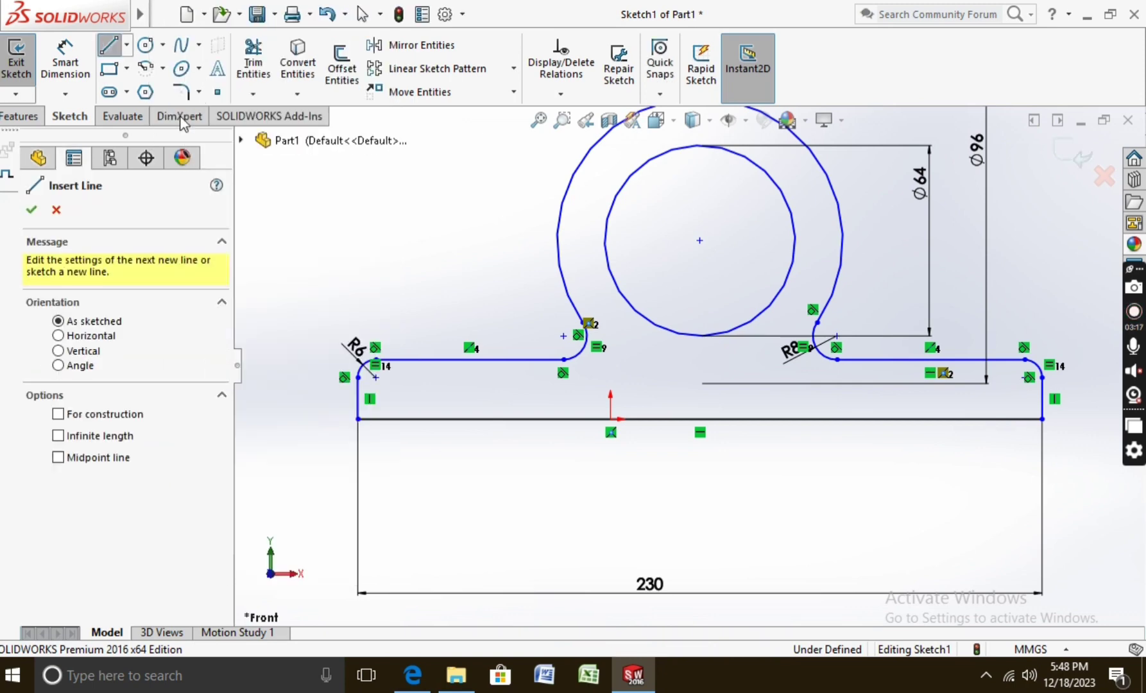
click(700, 419)
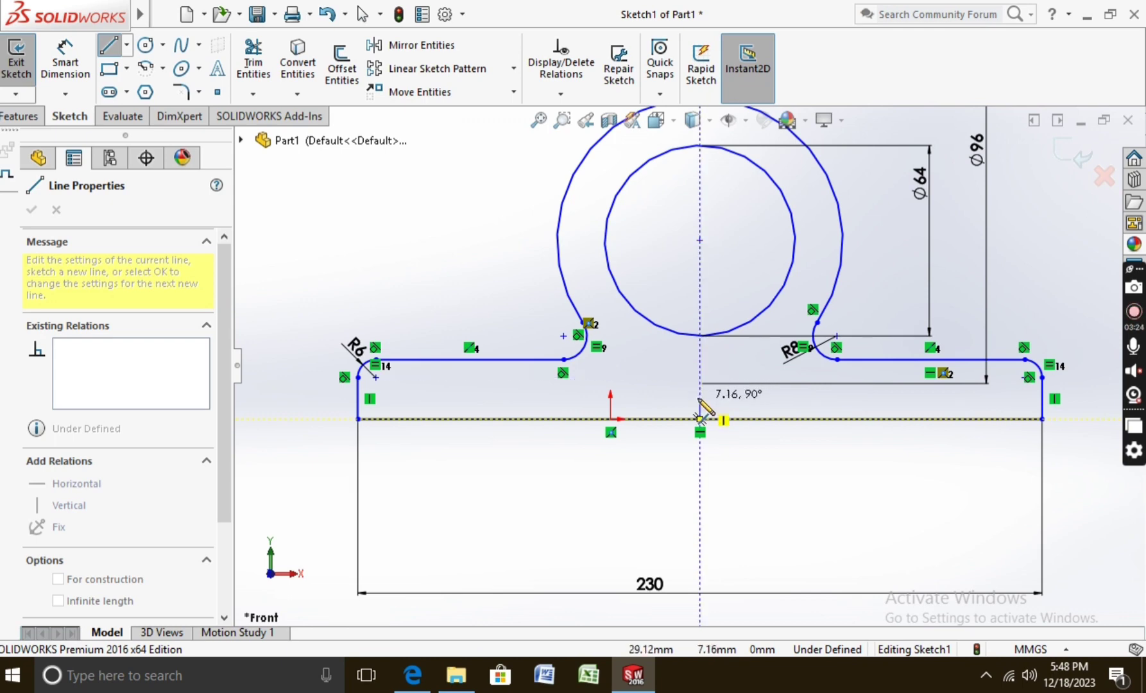
click(700, 398)
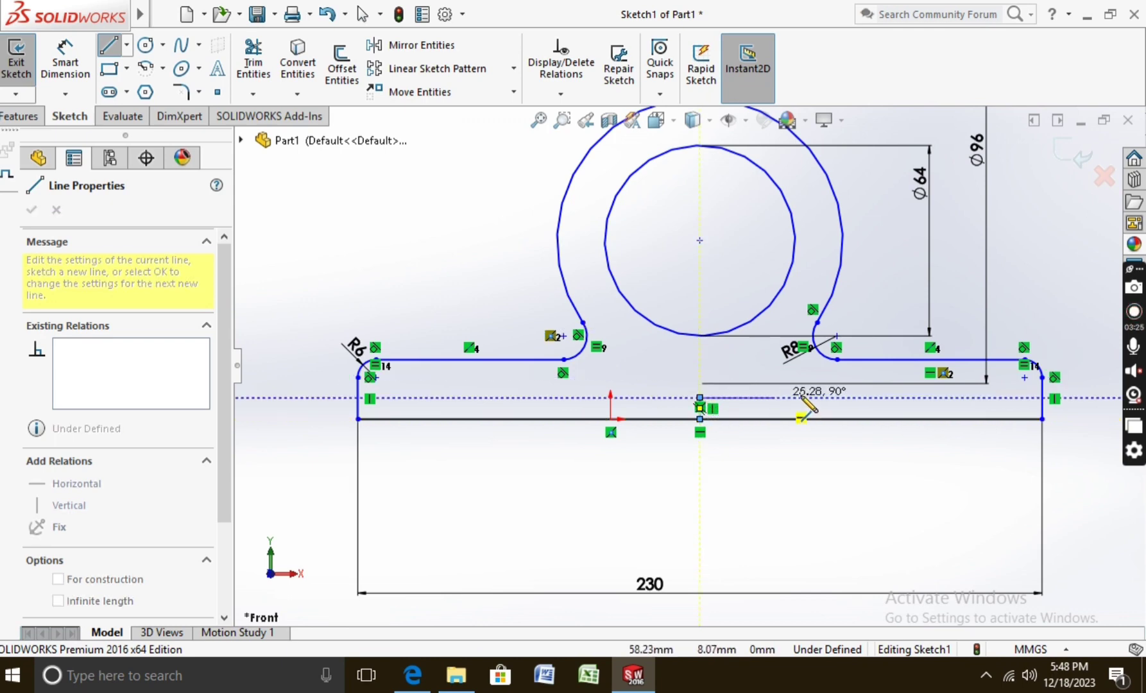
click(963, 397)
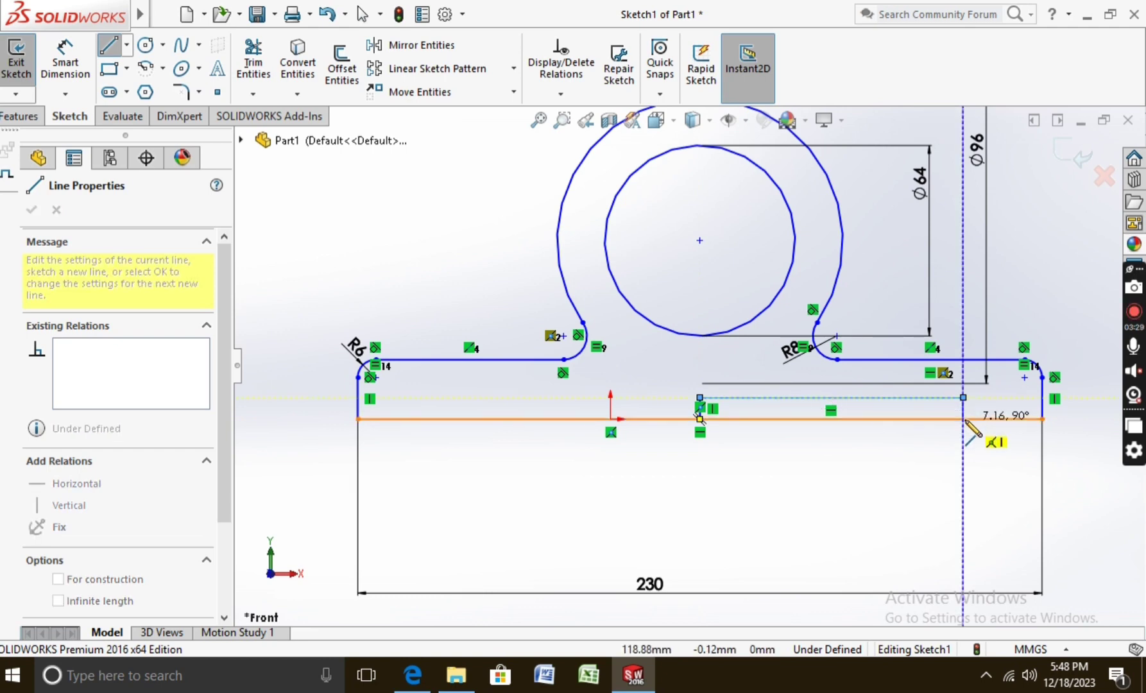
click(963, 419)
key(Escape)
scroll(752, 424, down, 1)
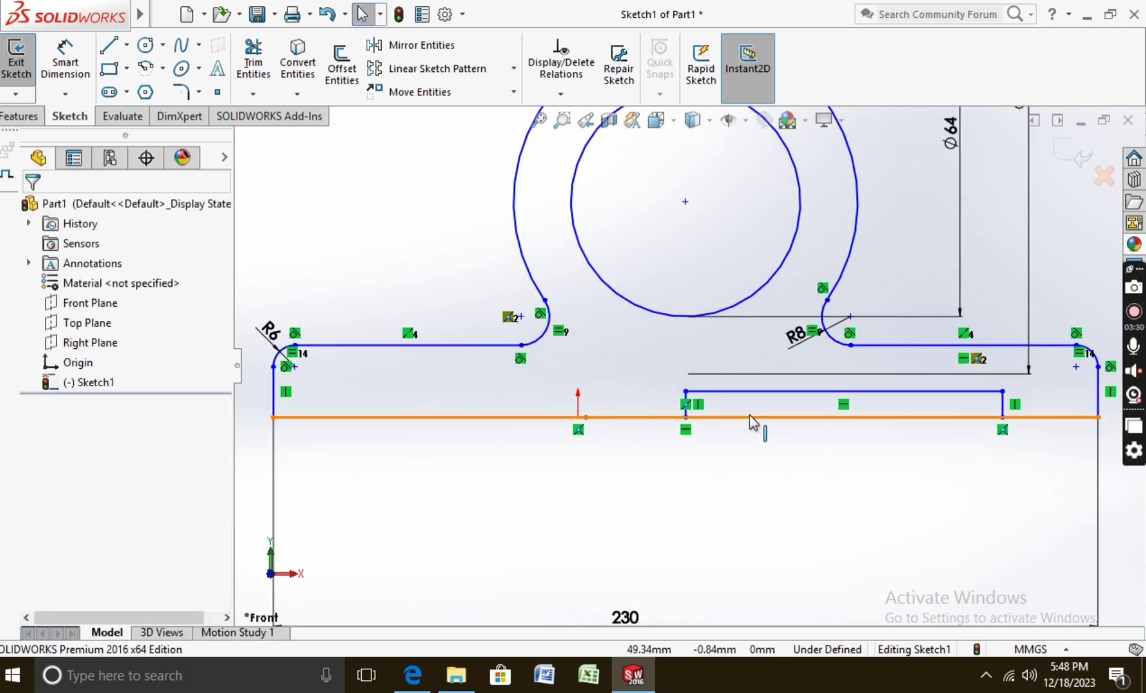
scroll(752, 424, down, 1)
Dimension the thin rectangle's left upright to 2 mm high.
click(69, 64)
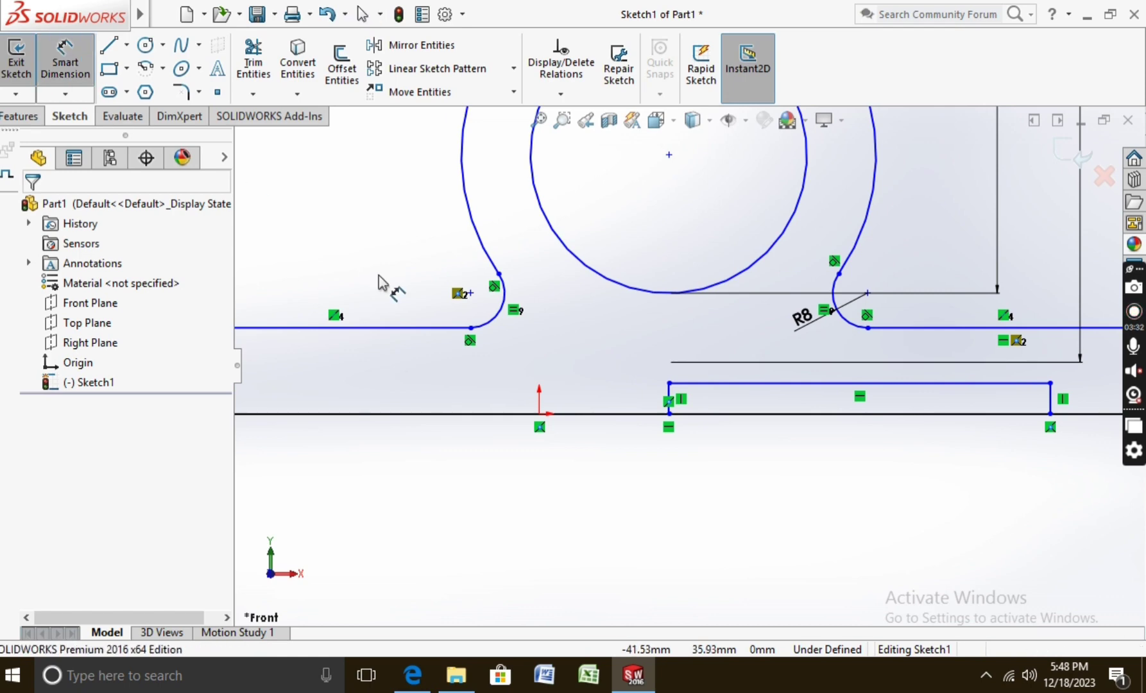
click(670, 399)
click(616, 392)
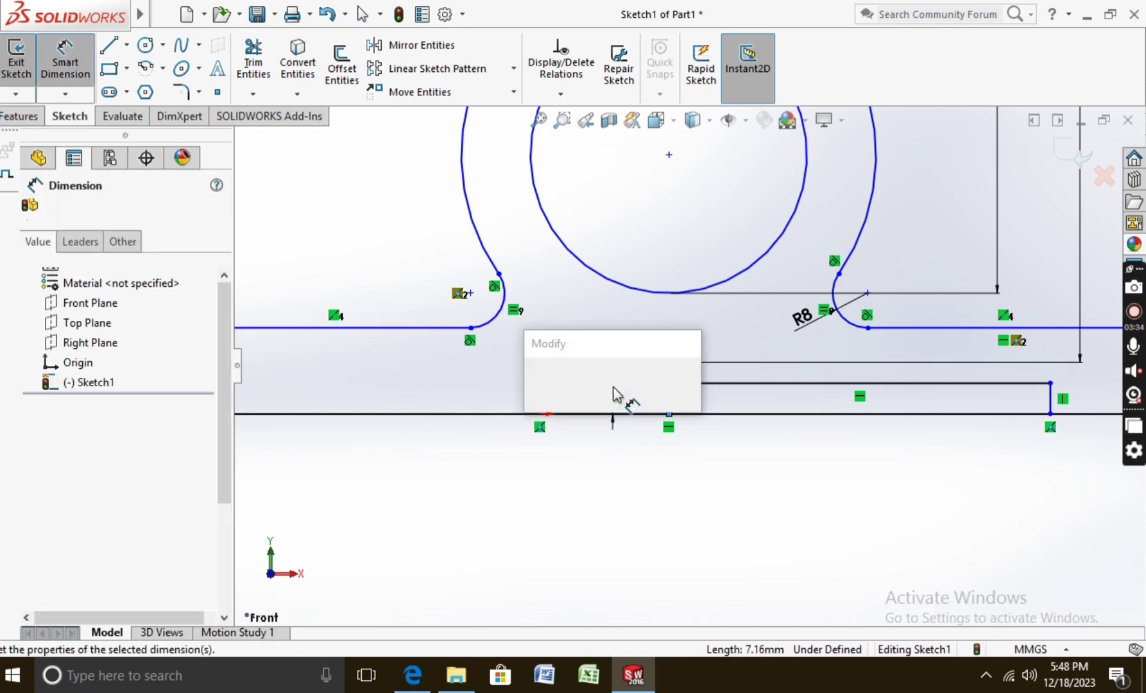
text(2)
key(Return)
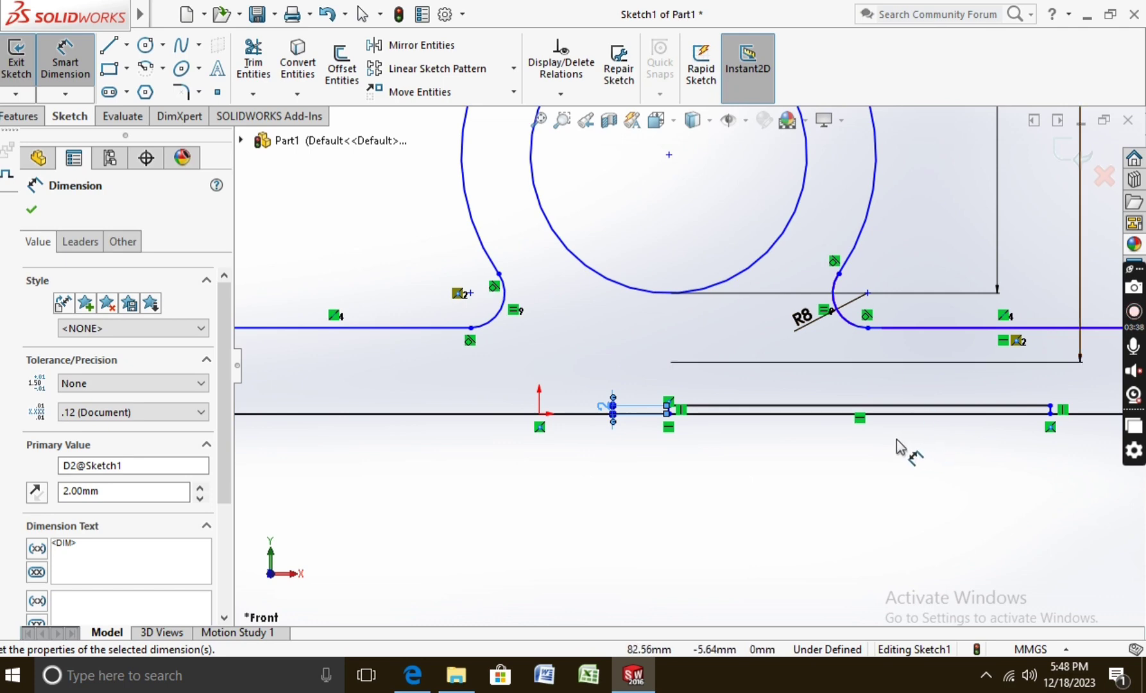
scroll(1027, 419, up, 2)
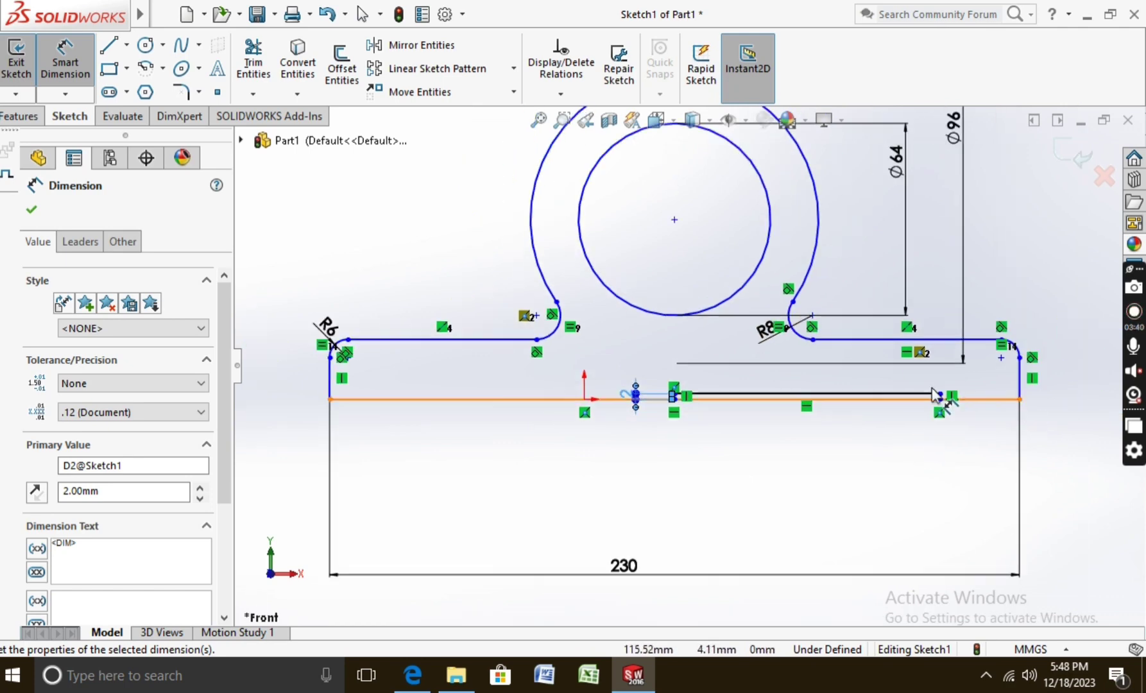
scroll(930, 399, down, 3)
scroll(834, 404, down, 2)
scroll(687, 402, up, 2)
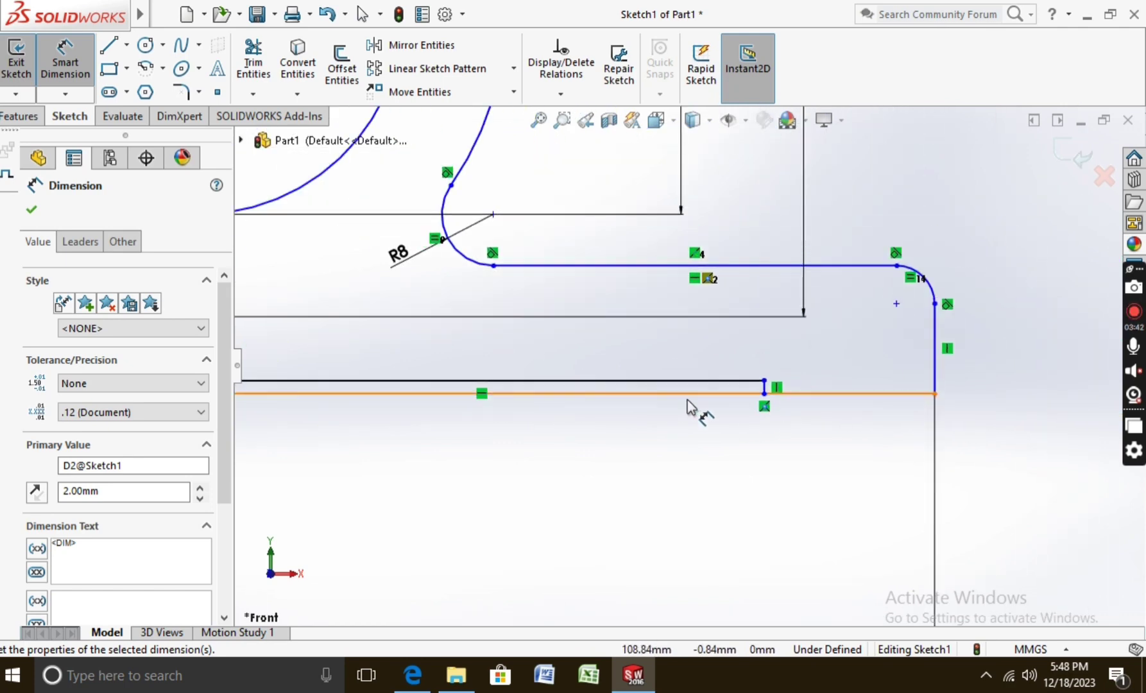
scroll(428, 401, up, 3)
scroll(480, 366, down, 2)
Set the thin rectangle's top line length to 198/2 (99 mm).
click(536, 383)
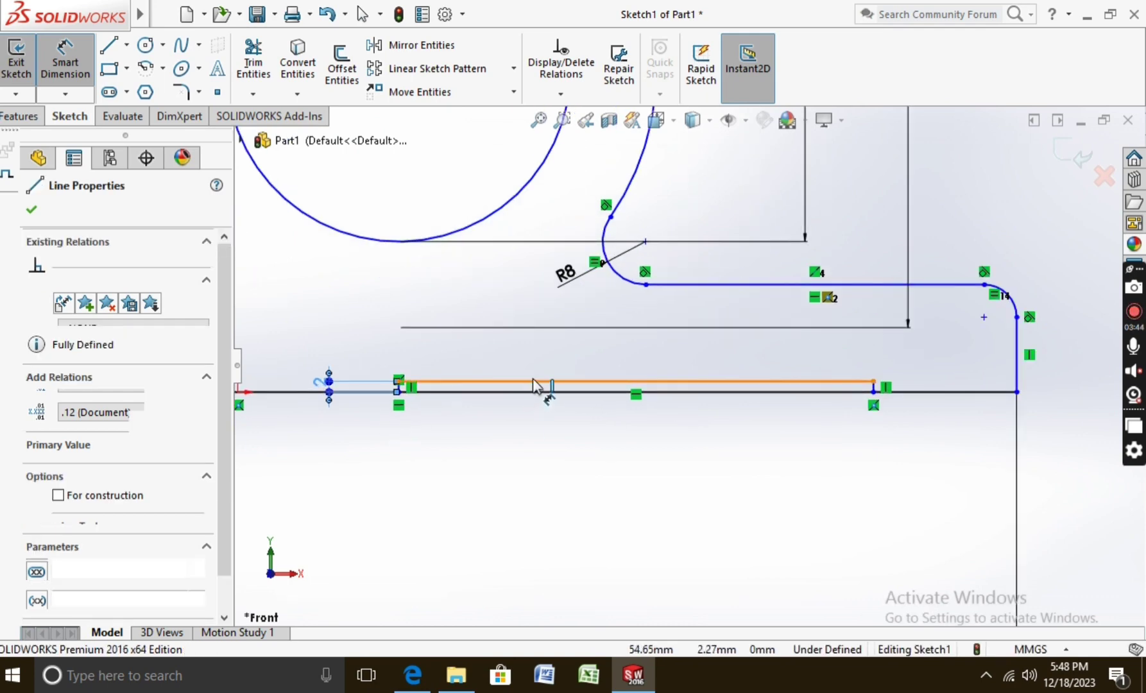
click(558, 363)
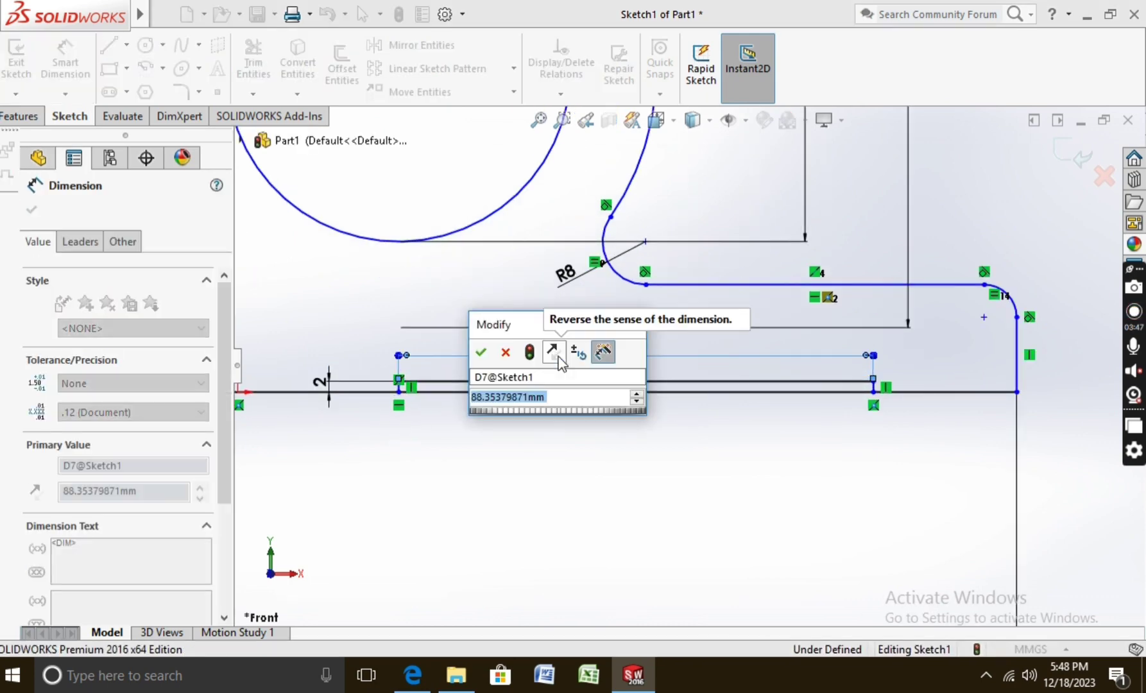
text(198/2)
key(Return)
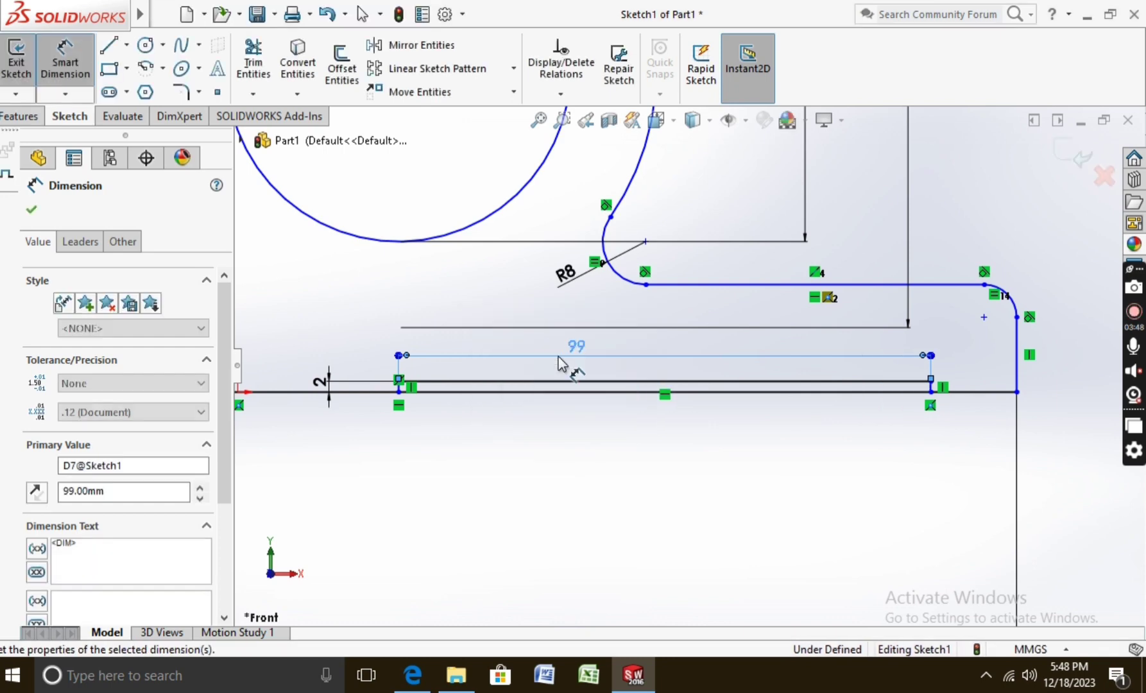
scroll(410, 379, down, 2)
scroll(435, 384, up, 2)
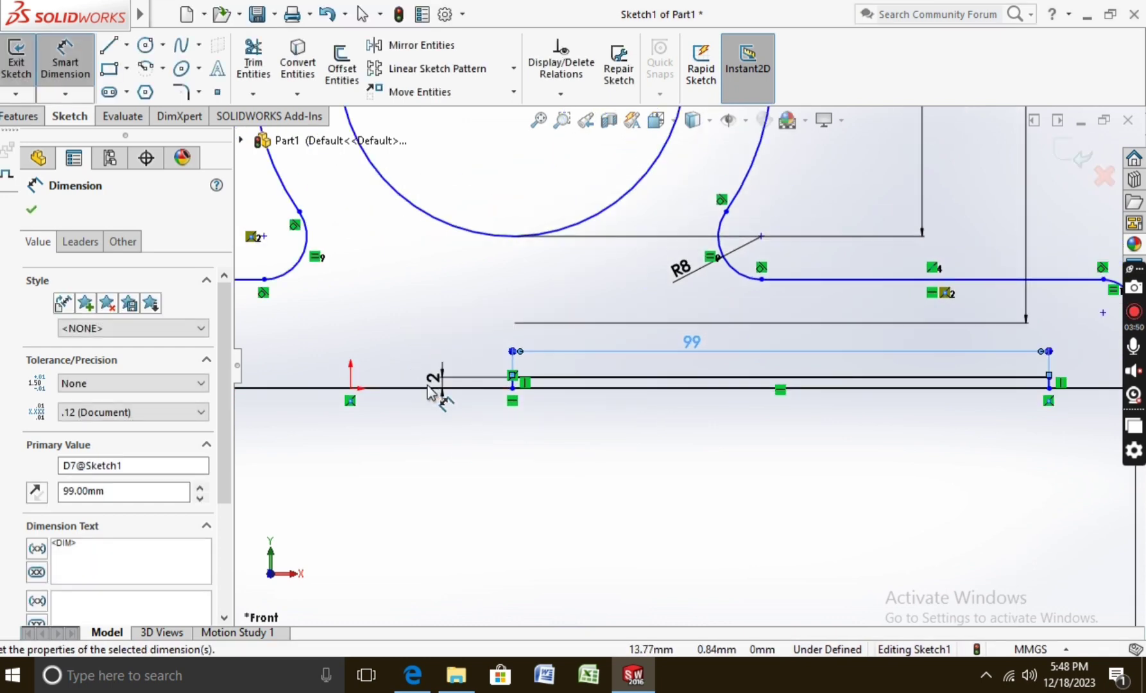
scroll(526, 366, up, 1)
scroll(507, 365, down, 3)
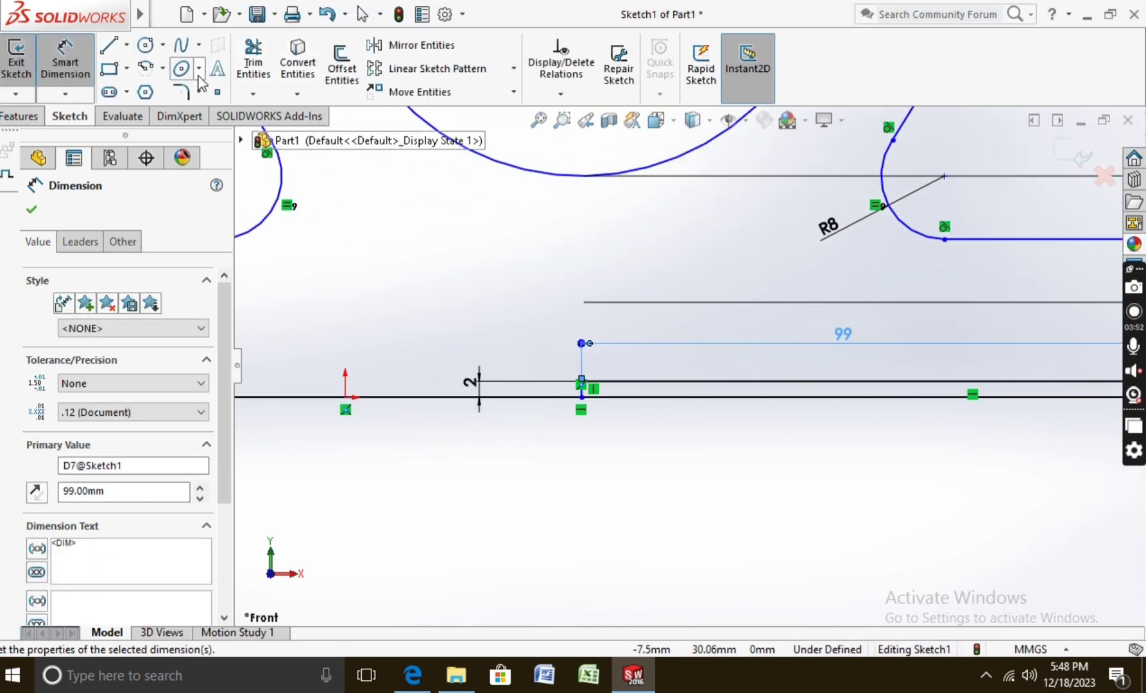
Choose the slot's top line (Line9) and right end (Line10) as the entities to mirror.
click(417, 45)
scroll(604, 394, down, 2)
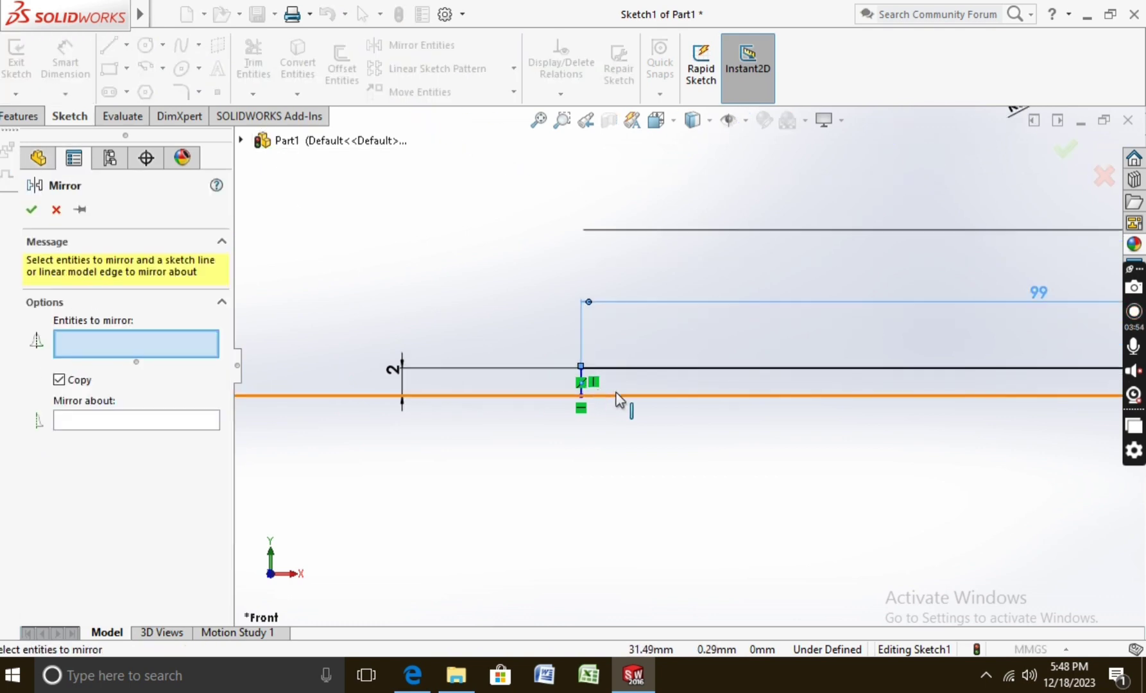
scroll(728, 382, up, 1)
scroll(731, 385, up, 2)
scroll(934, 389, up, 2)
scroll(942, 363, down, 2)
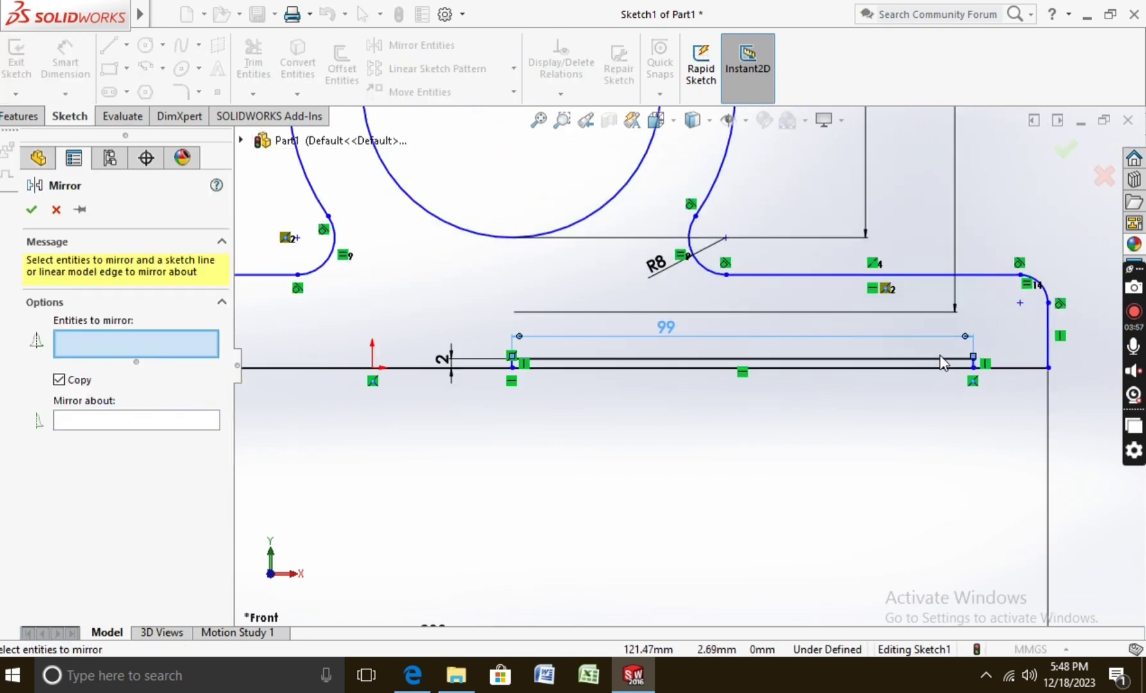
click(910, 362)
scroll(950, 362, up, 1)
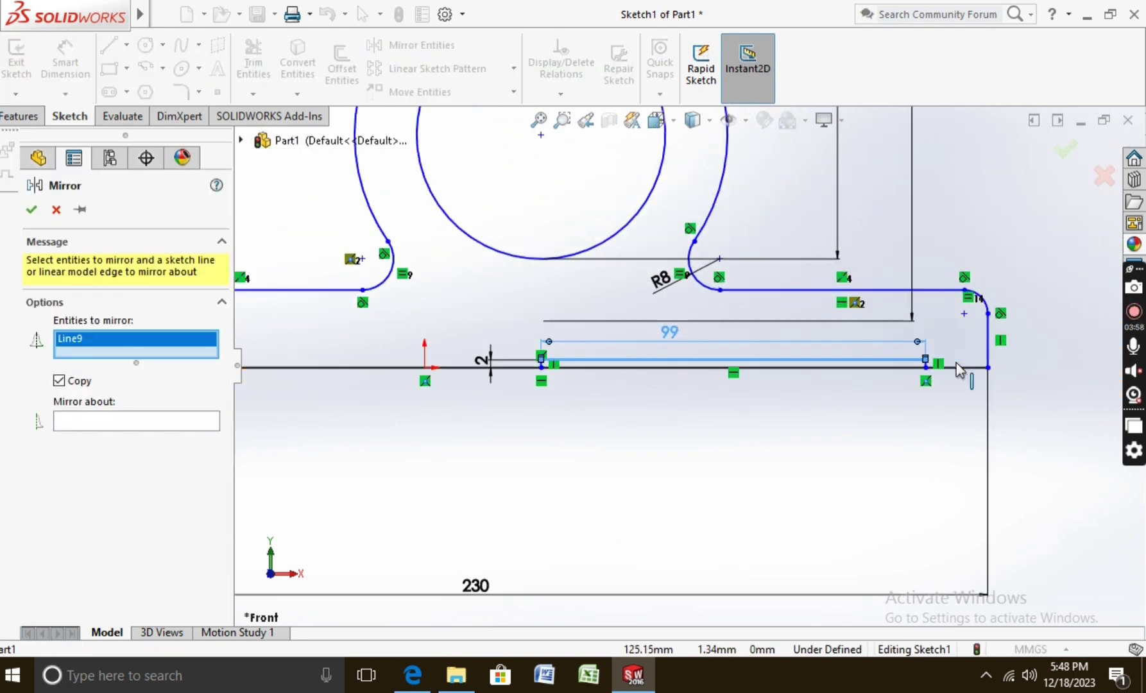
scroll(956, 363, down, 2)
scroll(892, 368, down, 2)
click(815, 371)
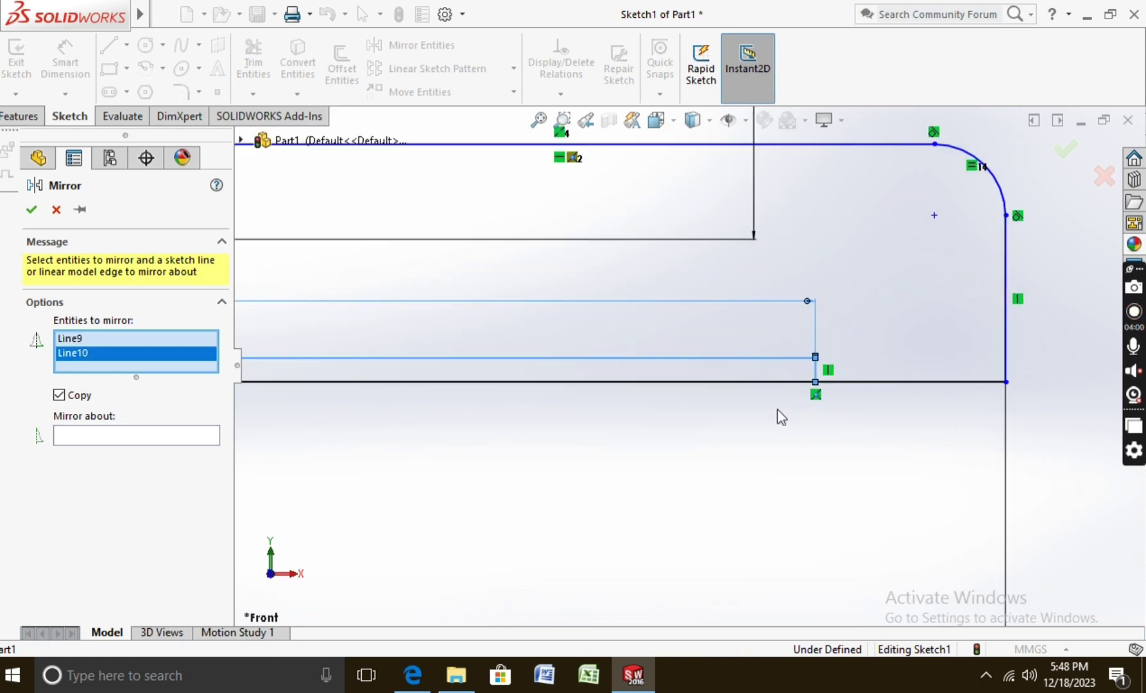
Set the slot's left upright, Line8, as the mirror line.
scroll(778, 414, up, 2)
scroll(740, 427, up, 2)
scroll(434, 348, down, 1)
scroll(486, 371, down, 2)
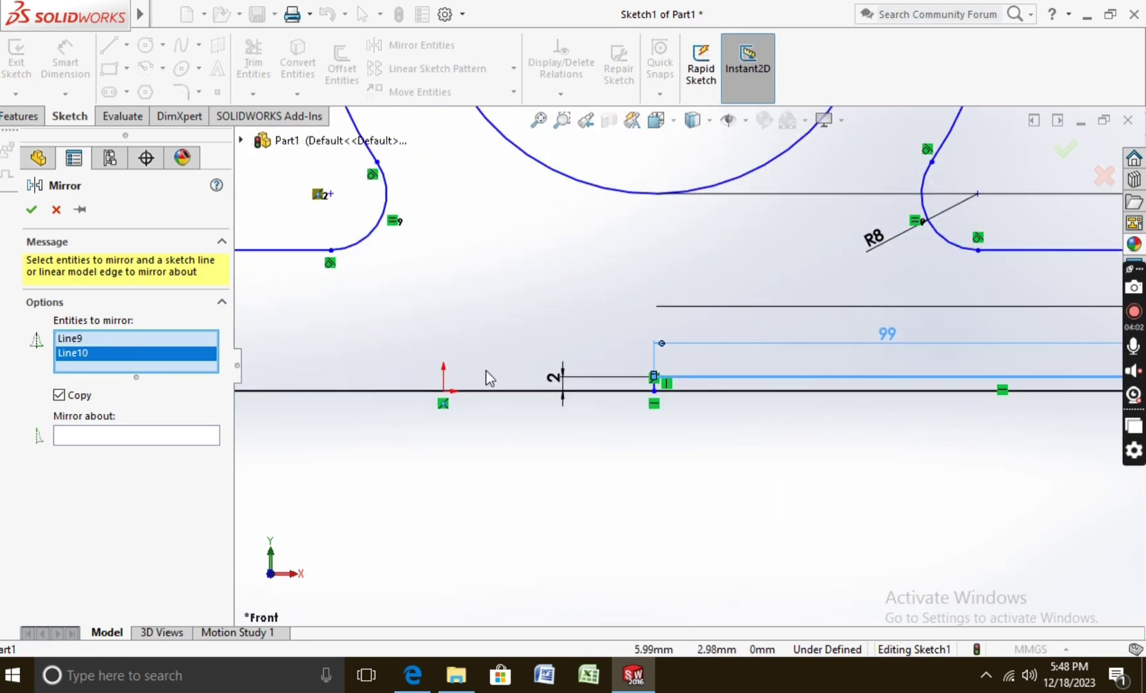
scroll(511, 378, down, 2)
click(116, 436)
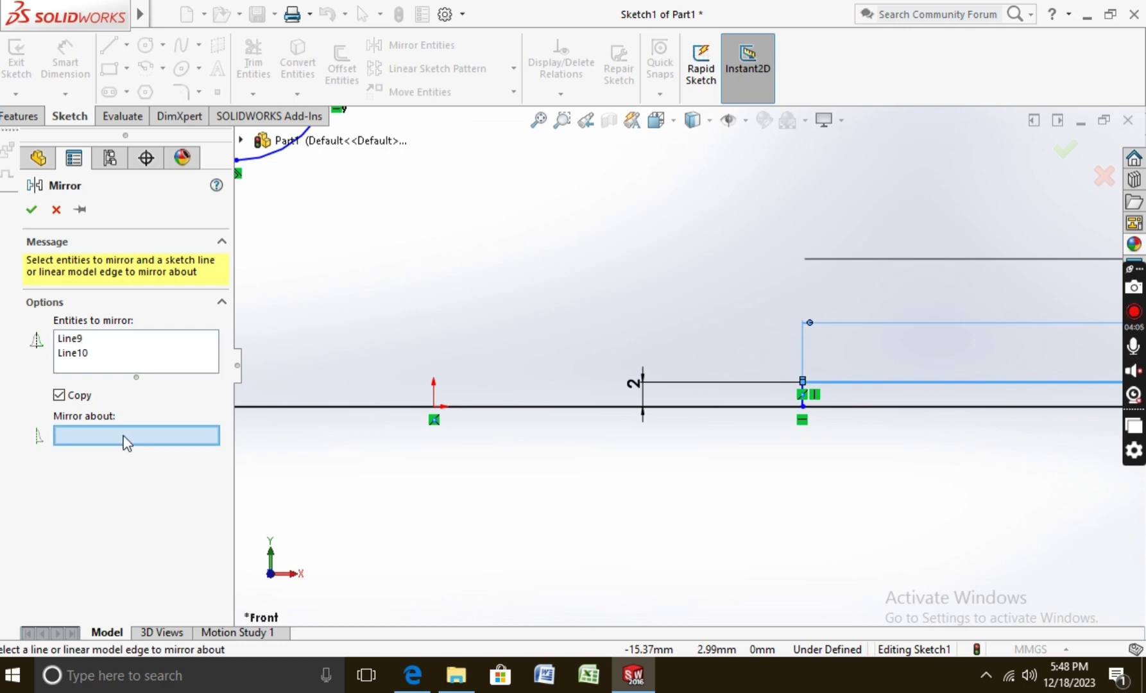
scroll(853, 403, down, 2)
click(741, 384)
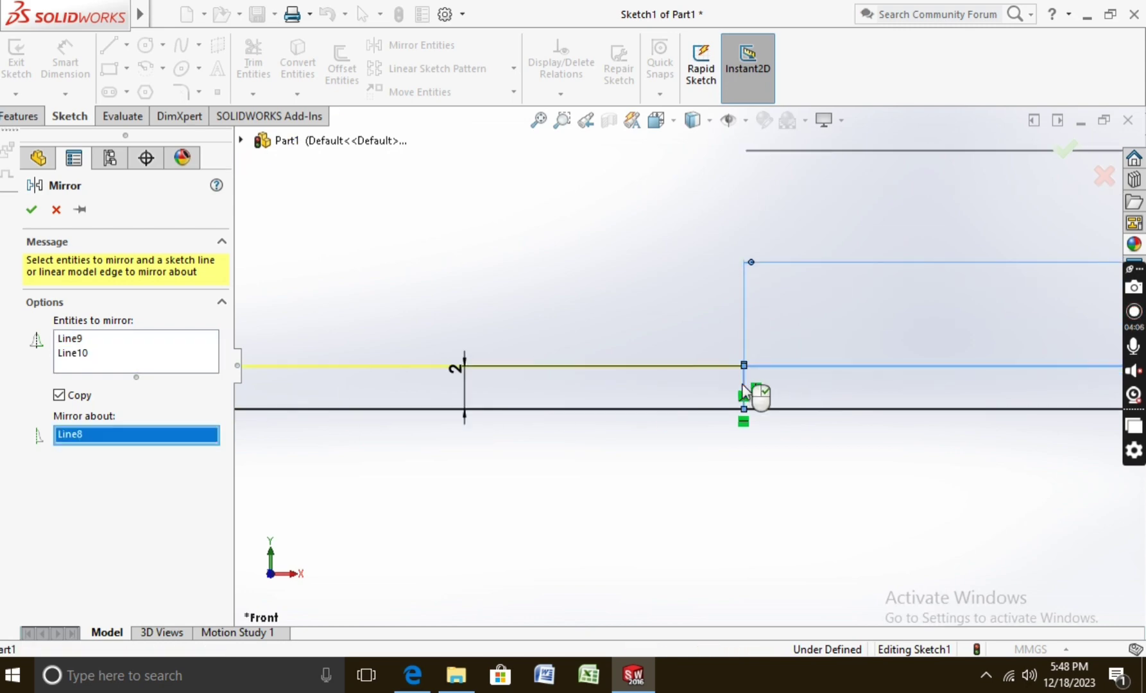
Confirm the mirror to create copies of the slot's top line and right end.
click(32, 210)
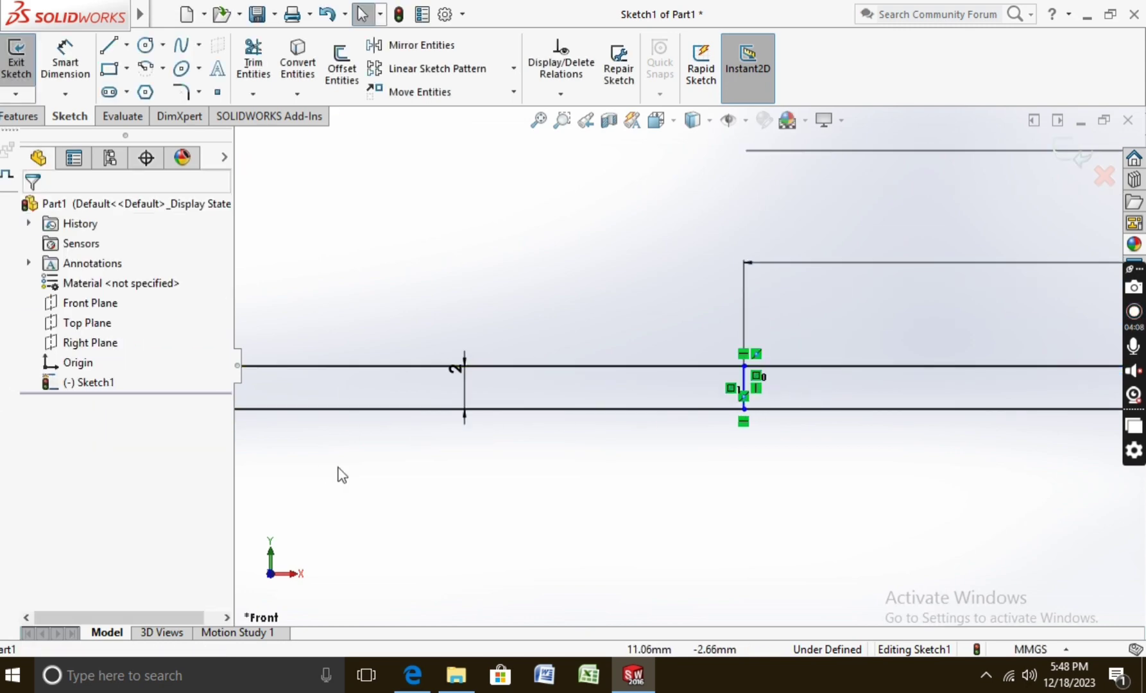
scroll(376, 464, down, 1)
scroll(386, 461, up, 2)
scroll(394, 450, up, 3)
scroll(398, 450, up, 2)
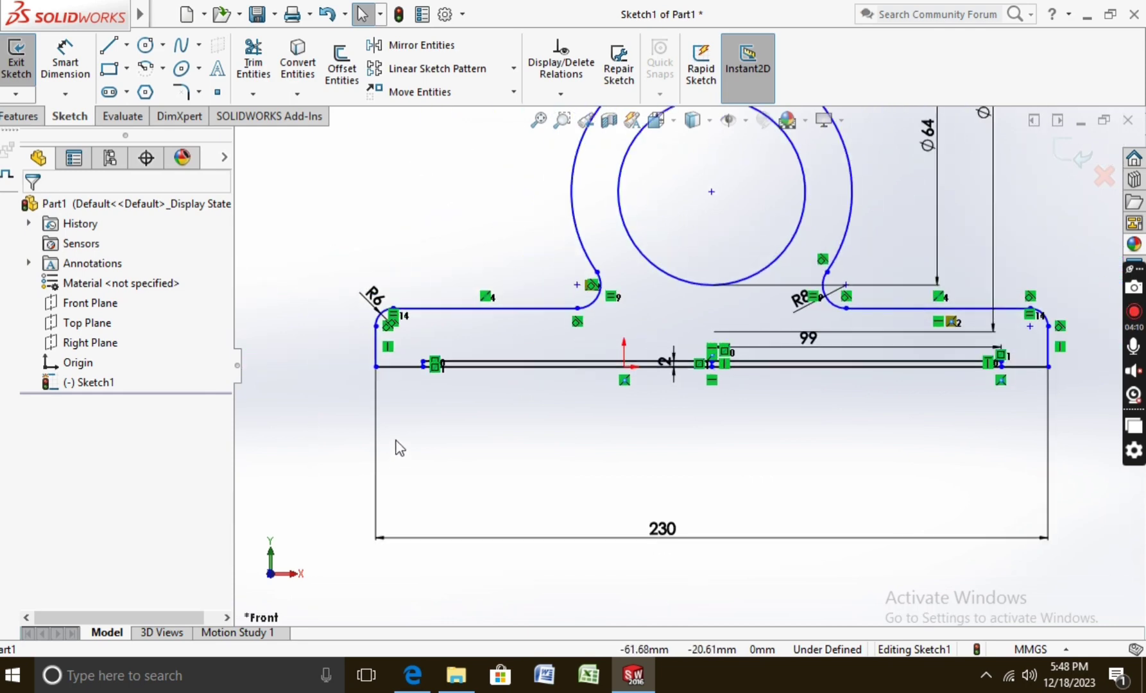
Power-trim away the base line inside the slot.
click(250, 65)
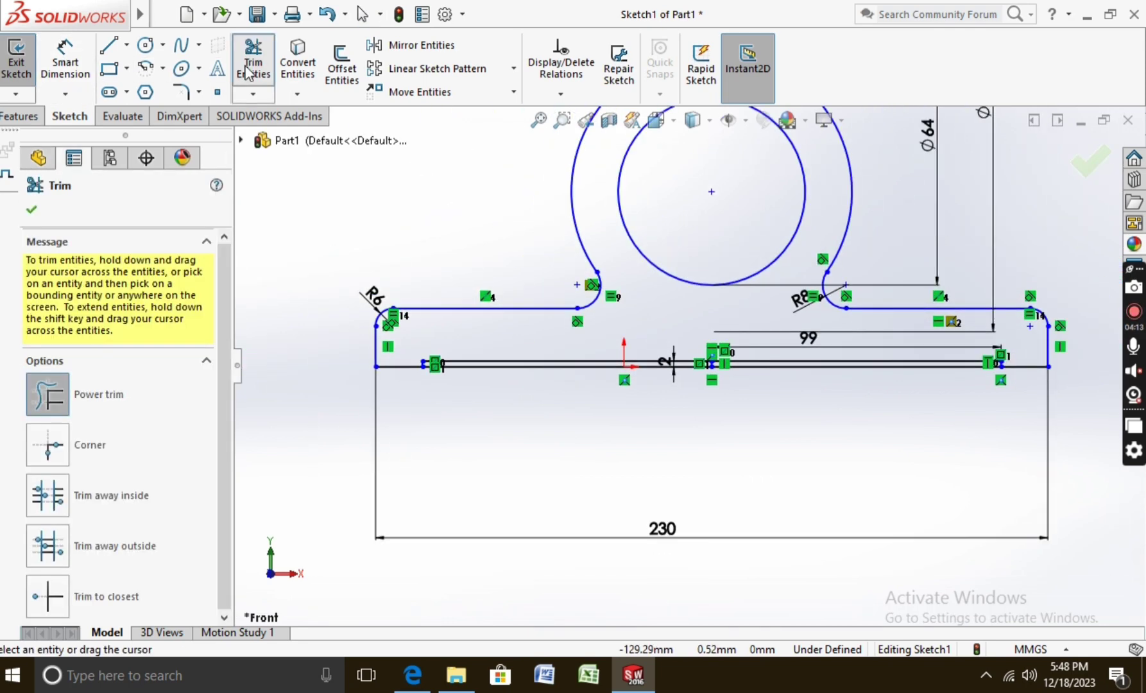
scroll(508, 388, down, 4)
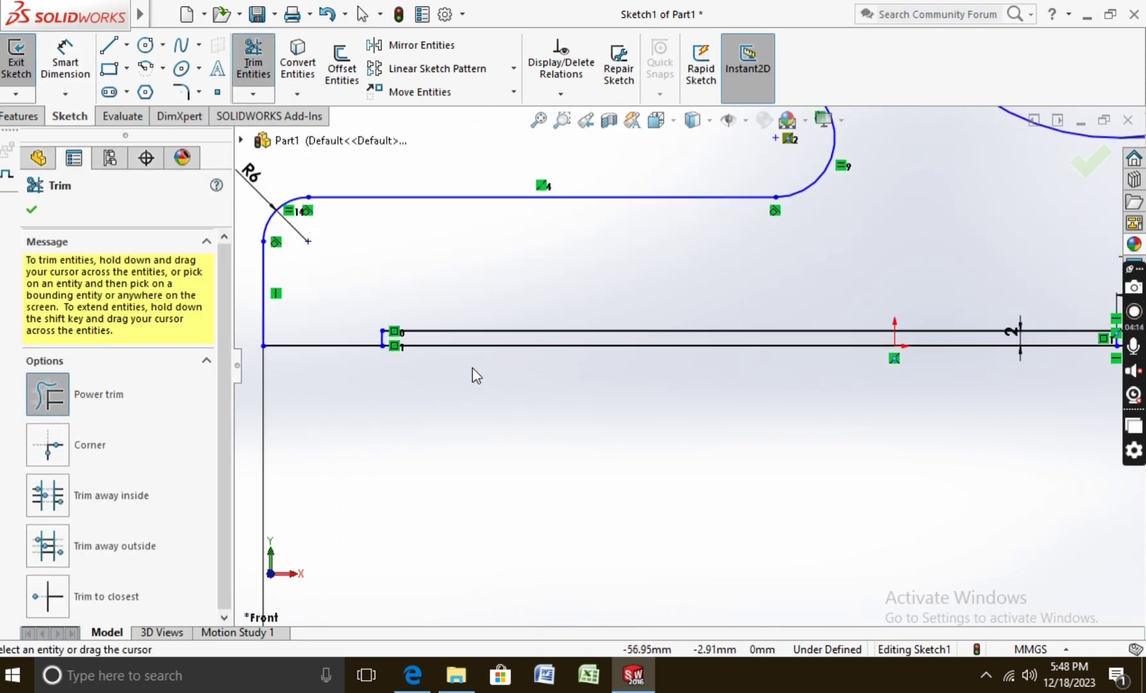
scroll(532, 388, up, 3)
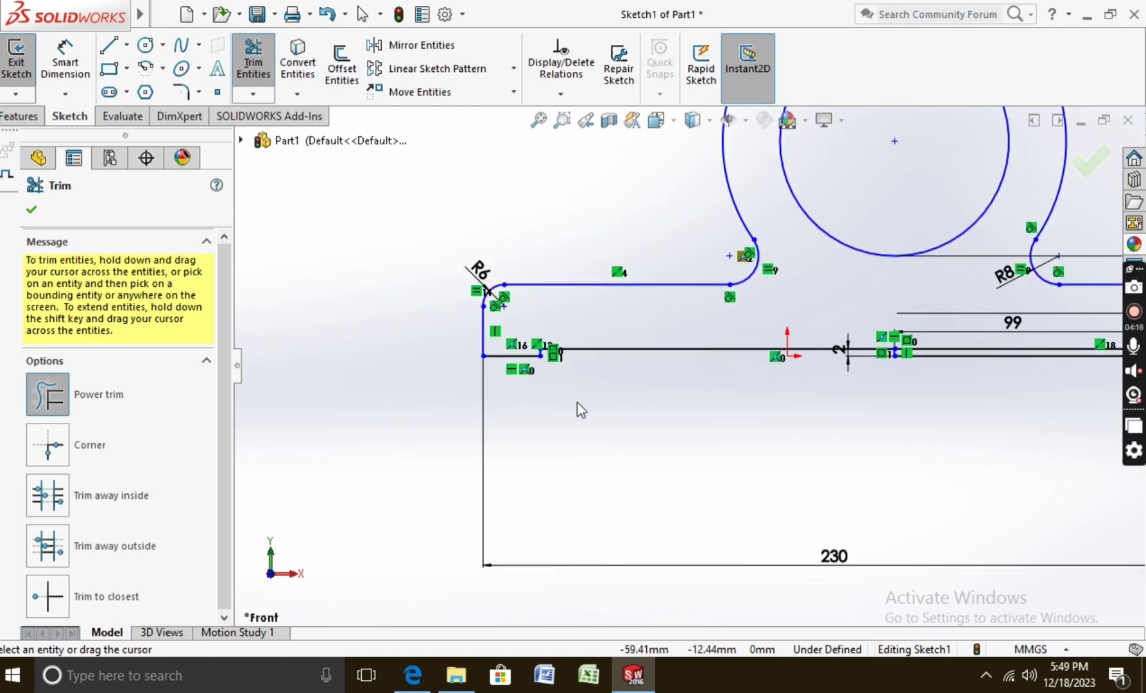
scroll(887, 370, down, 3)
scroll(892, 361, down, 1)
drag(900, 362, 906, 335)
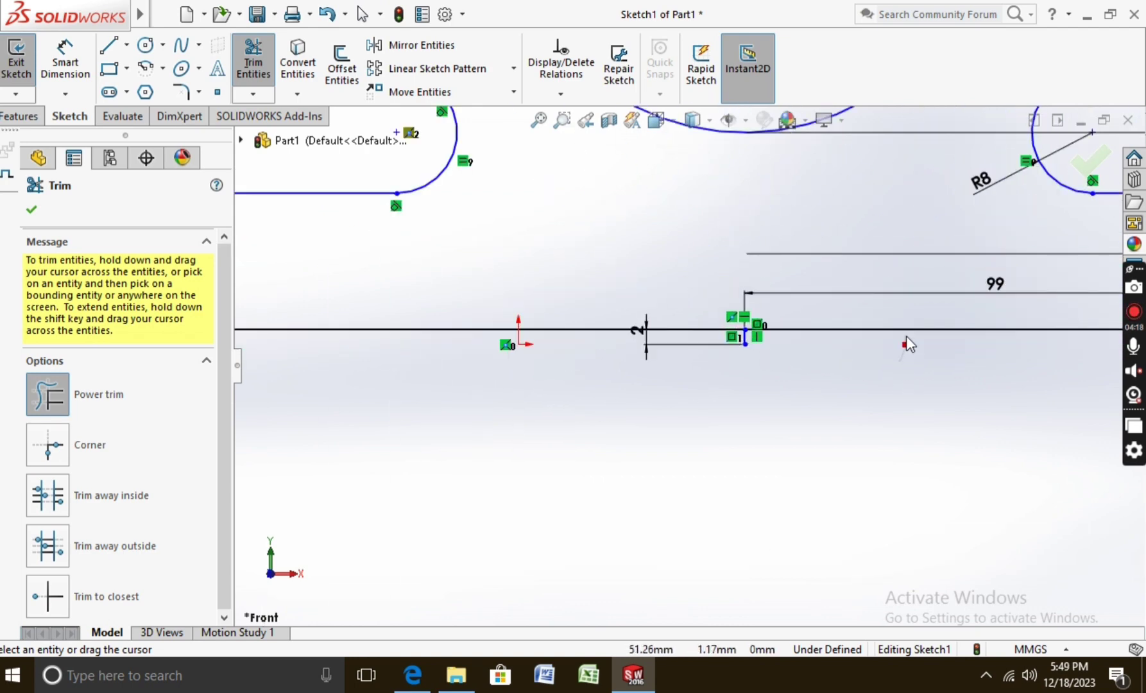
Trim the leftover short line and centre stub, leaving a 2 mm recess, and exit Sketch1.
scroll(706, 372, down, 2)
drag(755, 327, 793, 335)
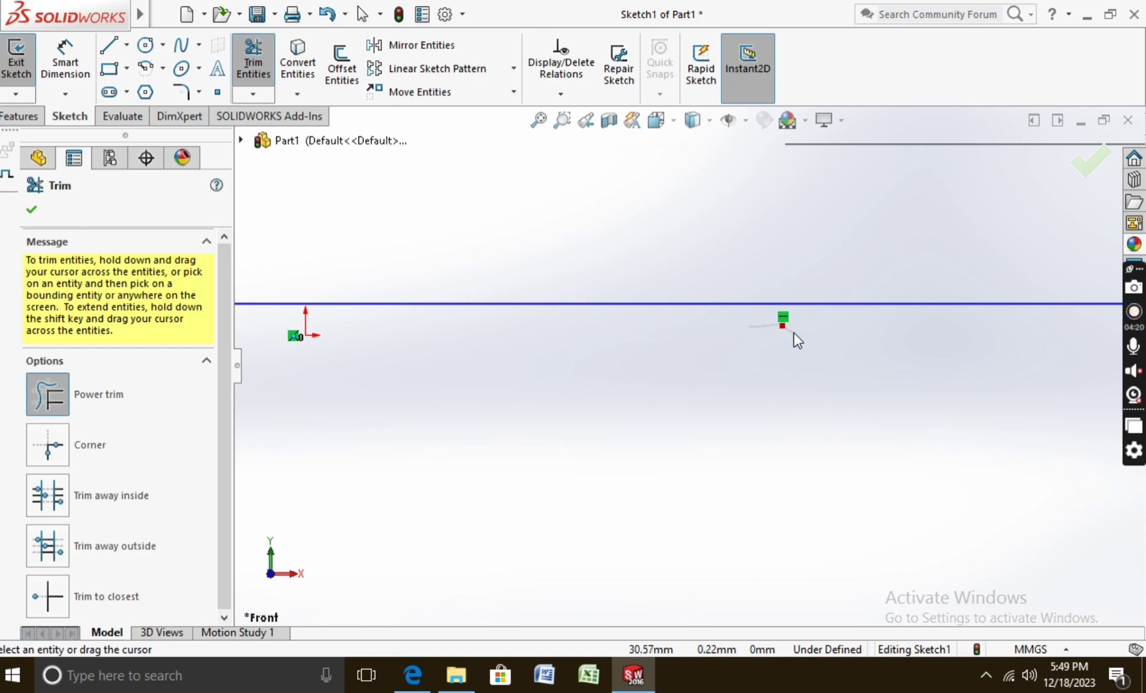
scroll(778, 342, up, 2)
scroll(775, 342, up, 4)
scroll(825, 375, down, 3)
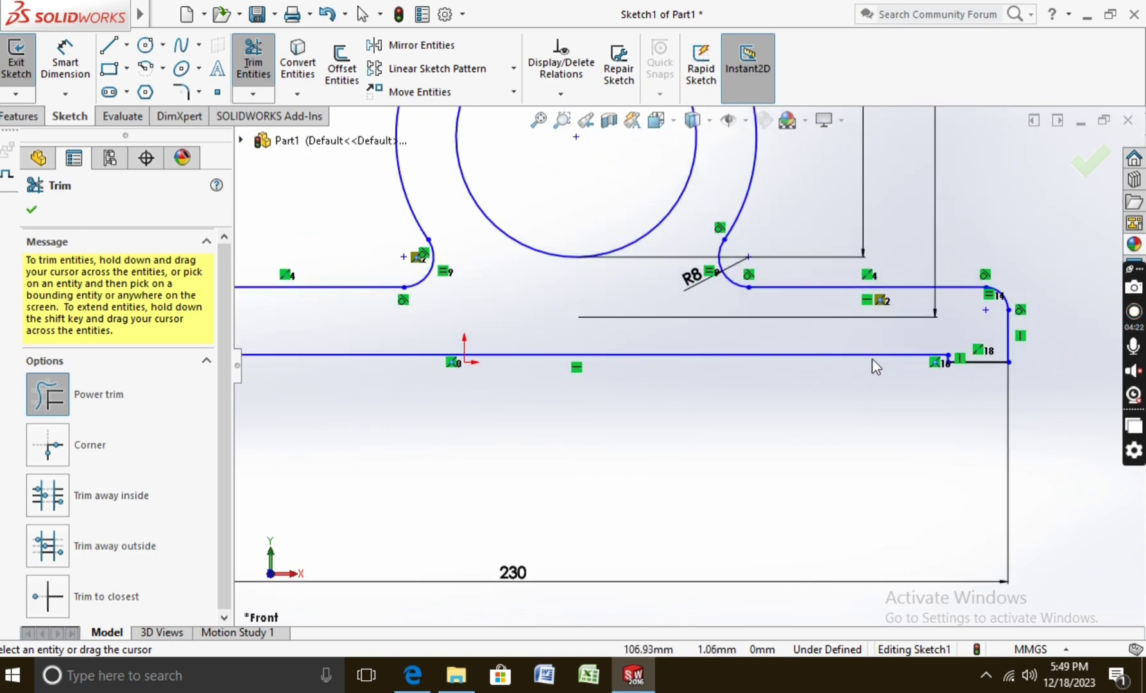
scroll(870, 366, down, 2)
scroll(896, 384, up, 4)
scroll(748, 371, up, 2)
scroll(423, 319, up, 2)
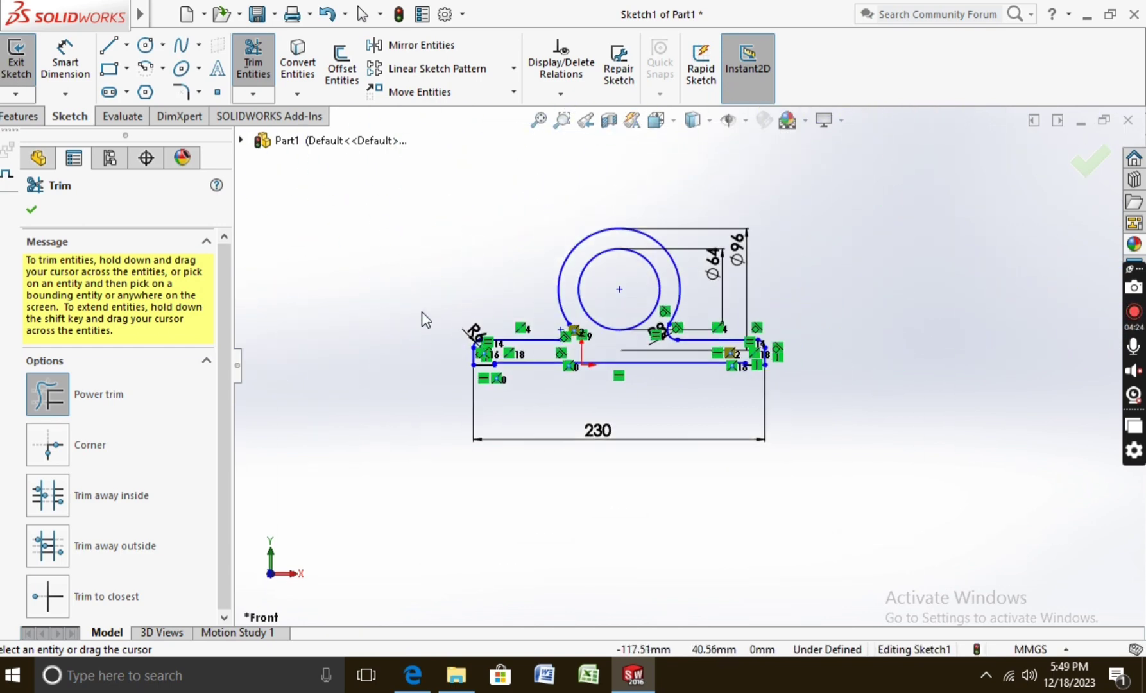
click(33, 209)
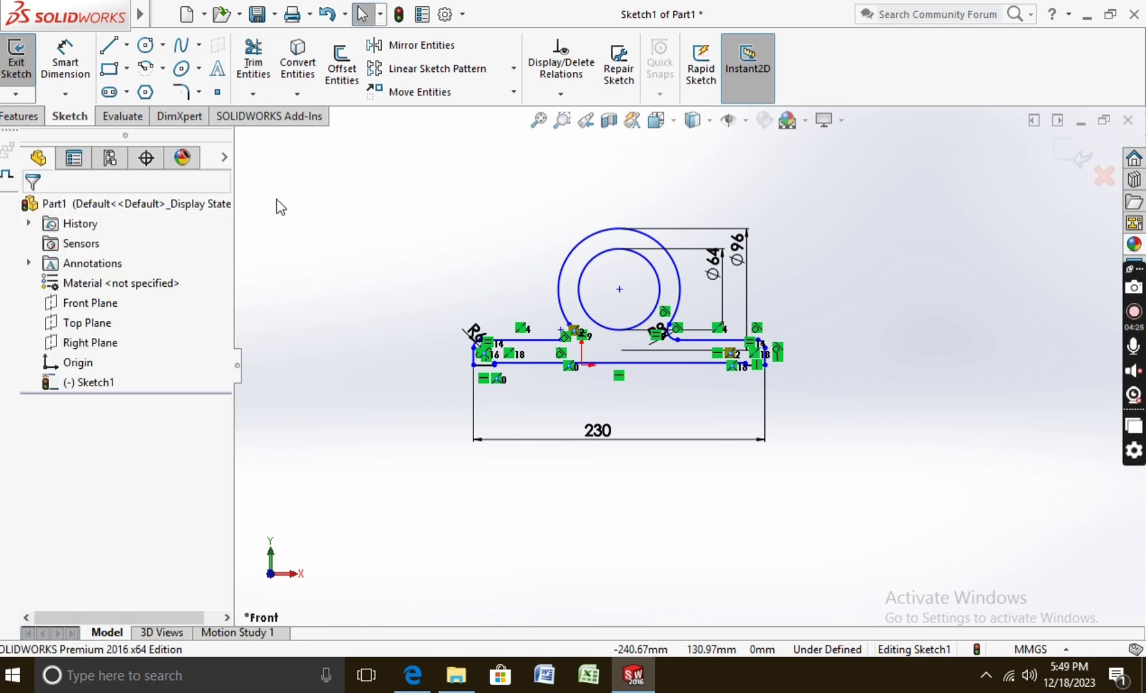
click(16, 61)
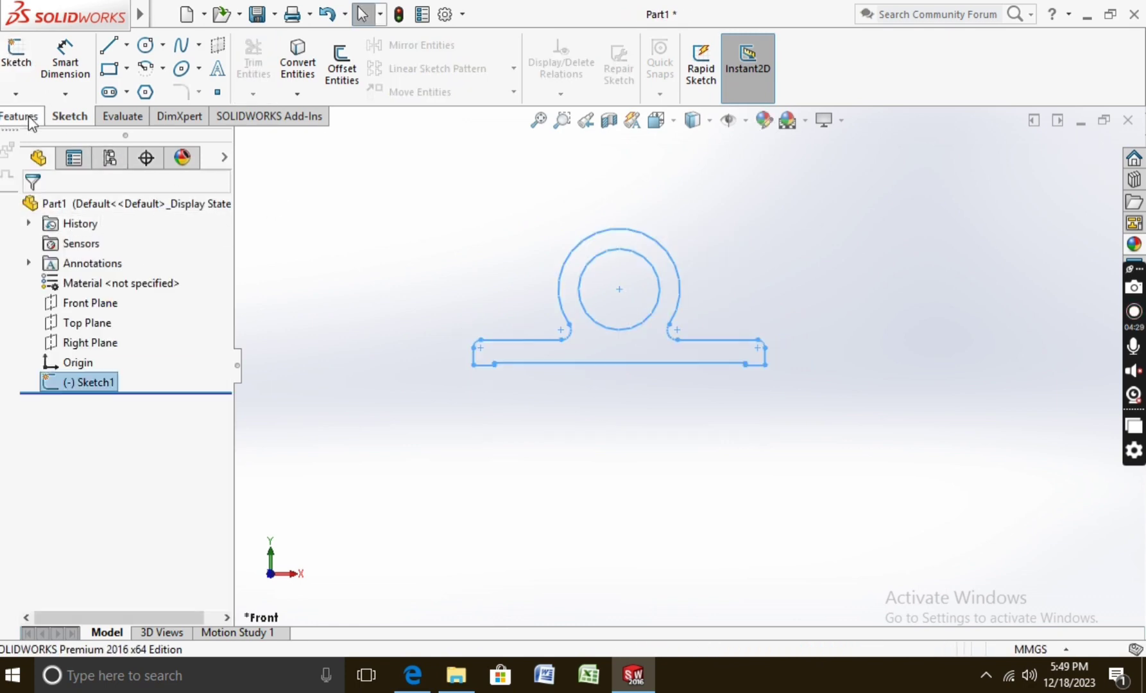
Extrude the bearing profile 60 mm with Mid Plane direction to create Boss-Extrude1.
click(29, 120)
click(43, 70)
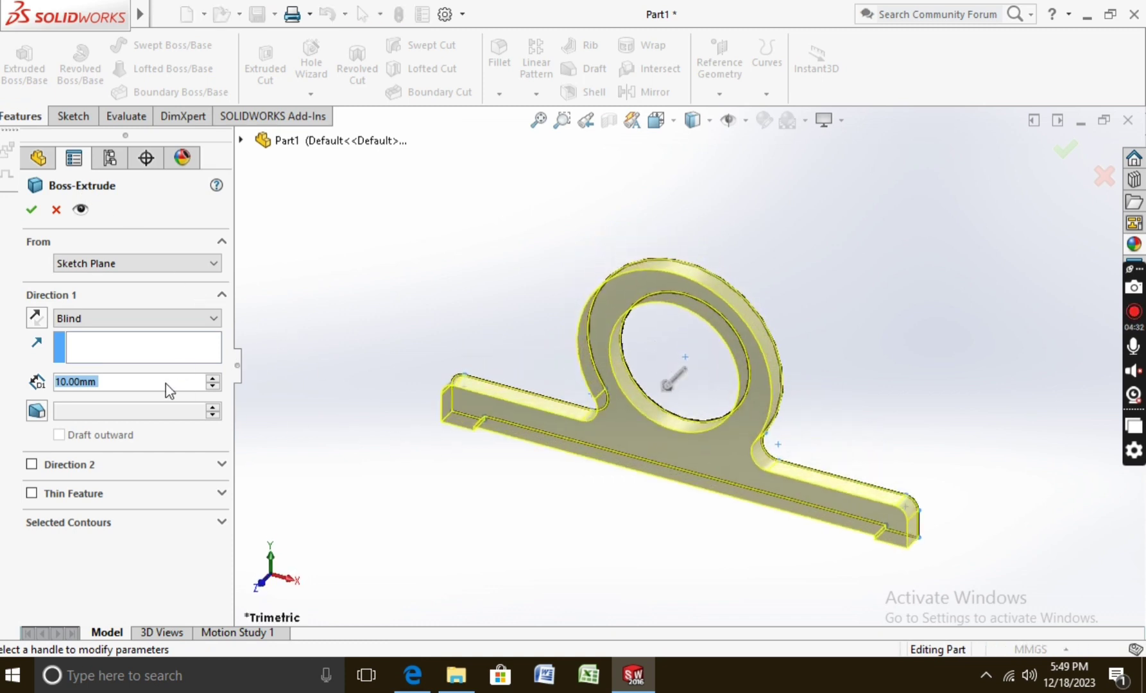
key(BackSpace)
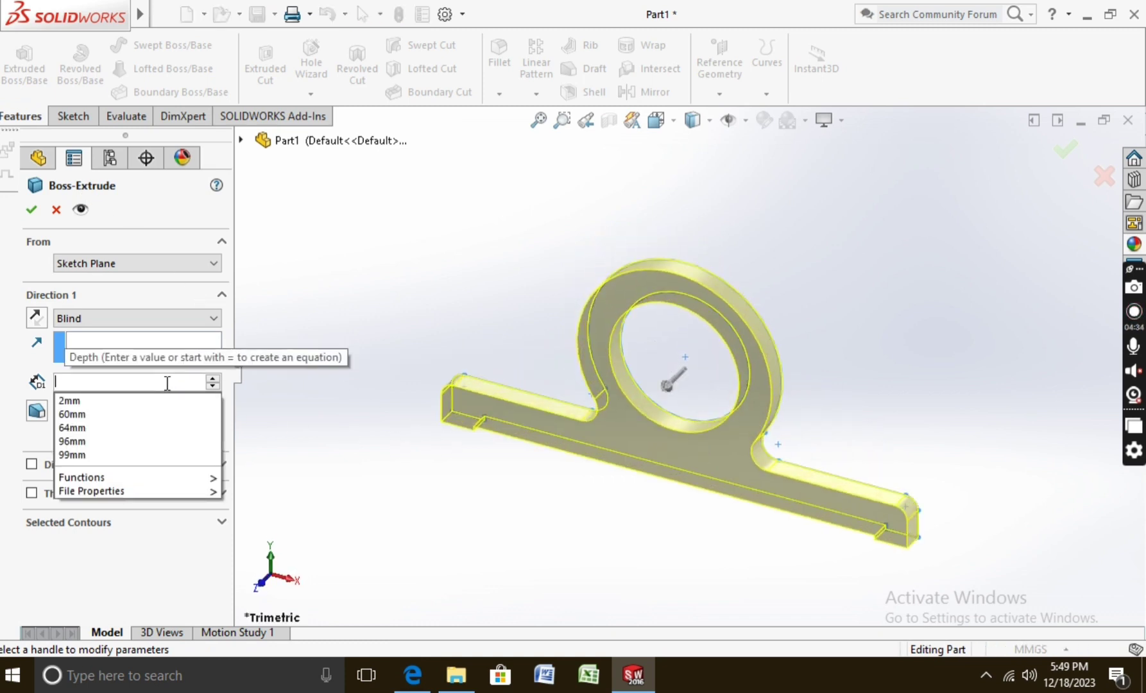
text(60)
key(Return)
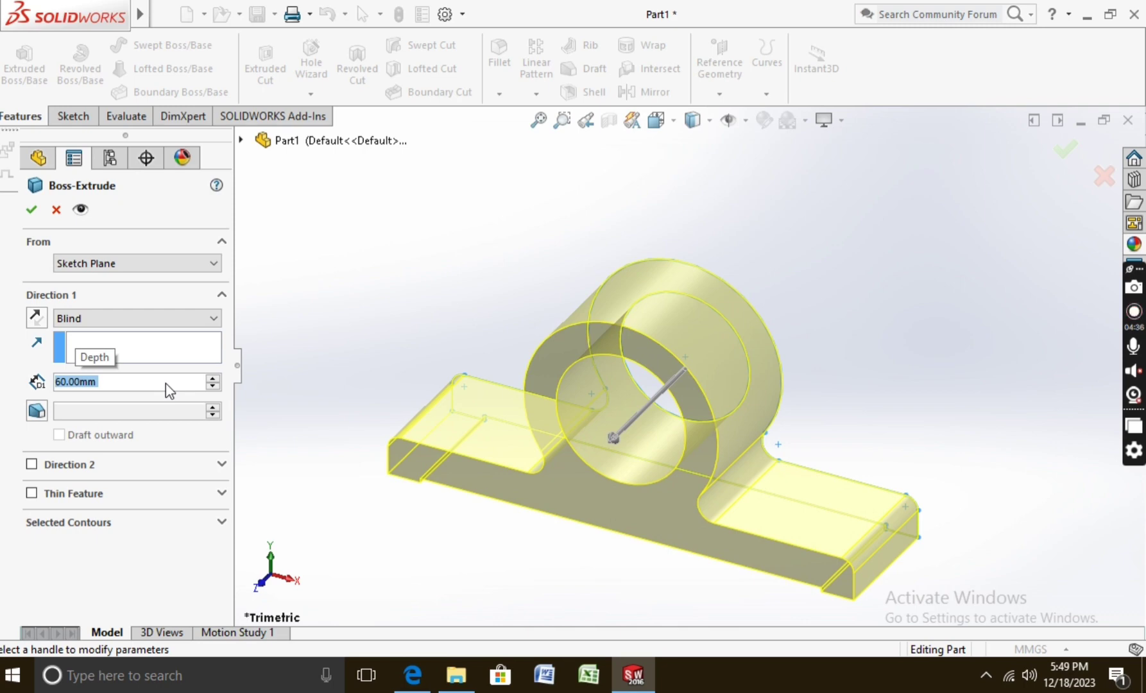
click(154, 318)
click(115, 393)
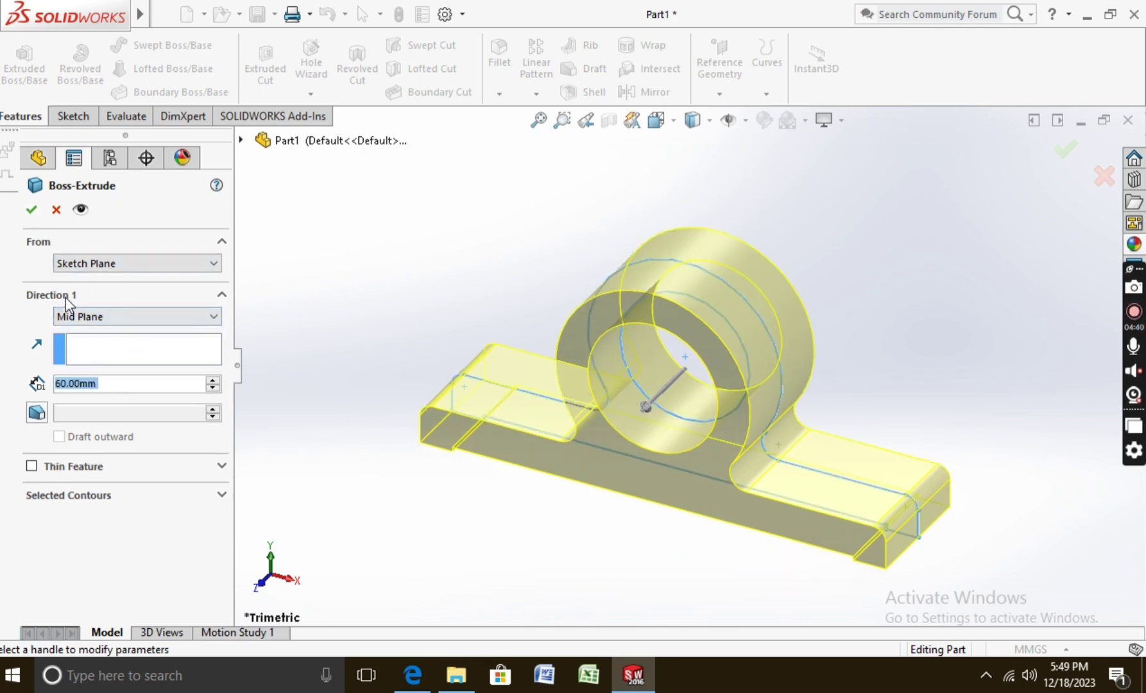
click(34, 210)
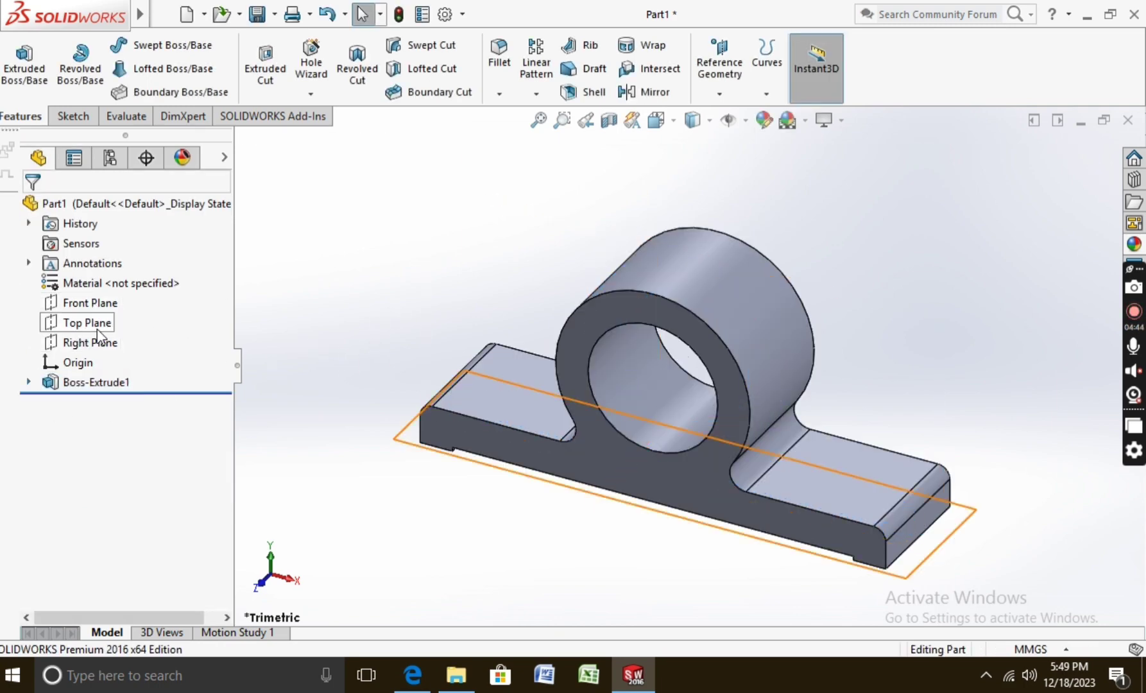
Apply the Plain White scene and a cyan appearance to the whole block.
click(805, 120)
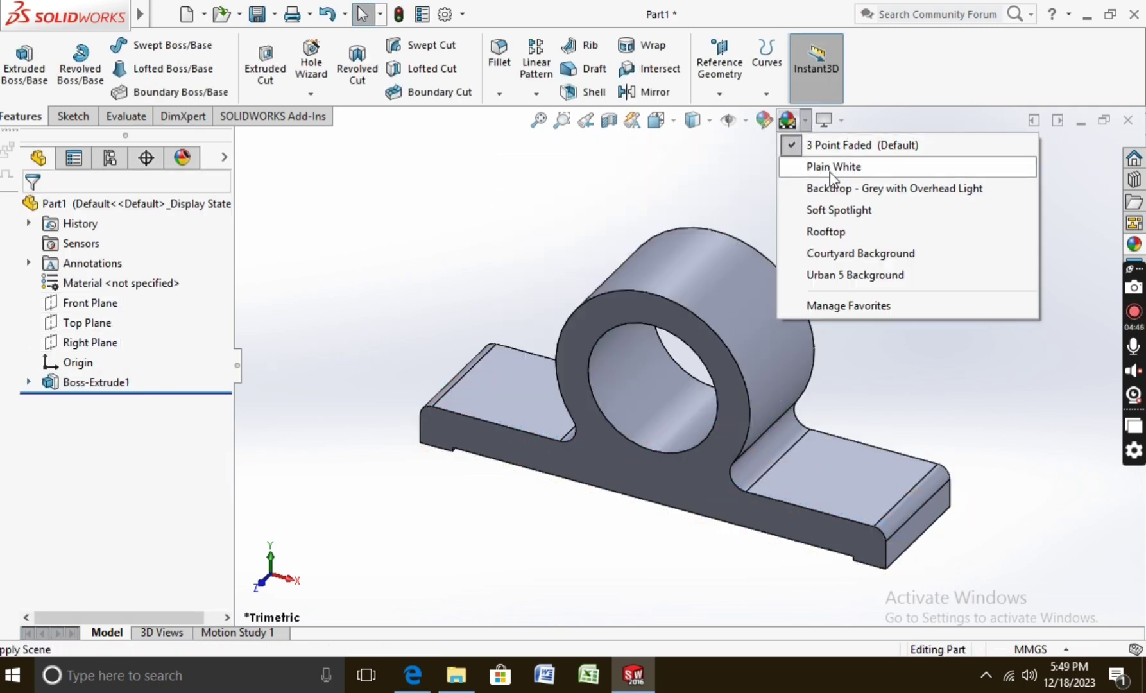
click(825, 167)
click(764, 120)
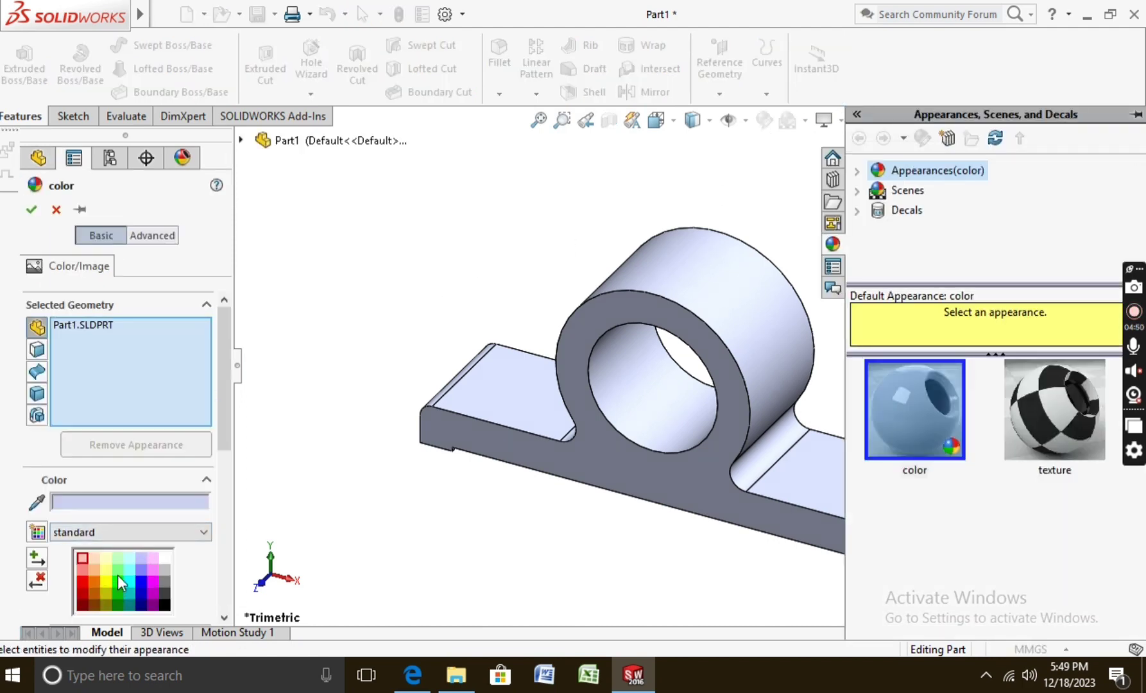
click(131, 571)
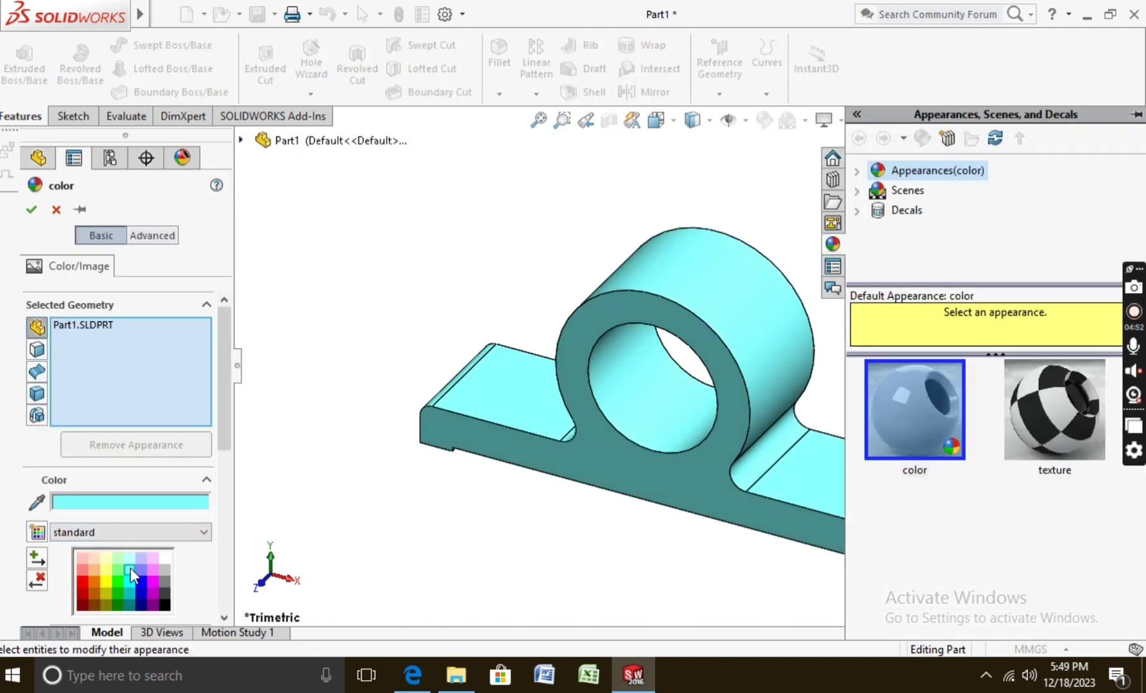
click(30, 210)
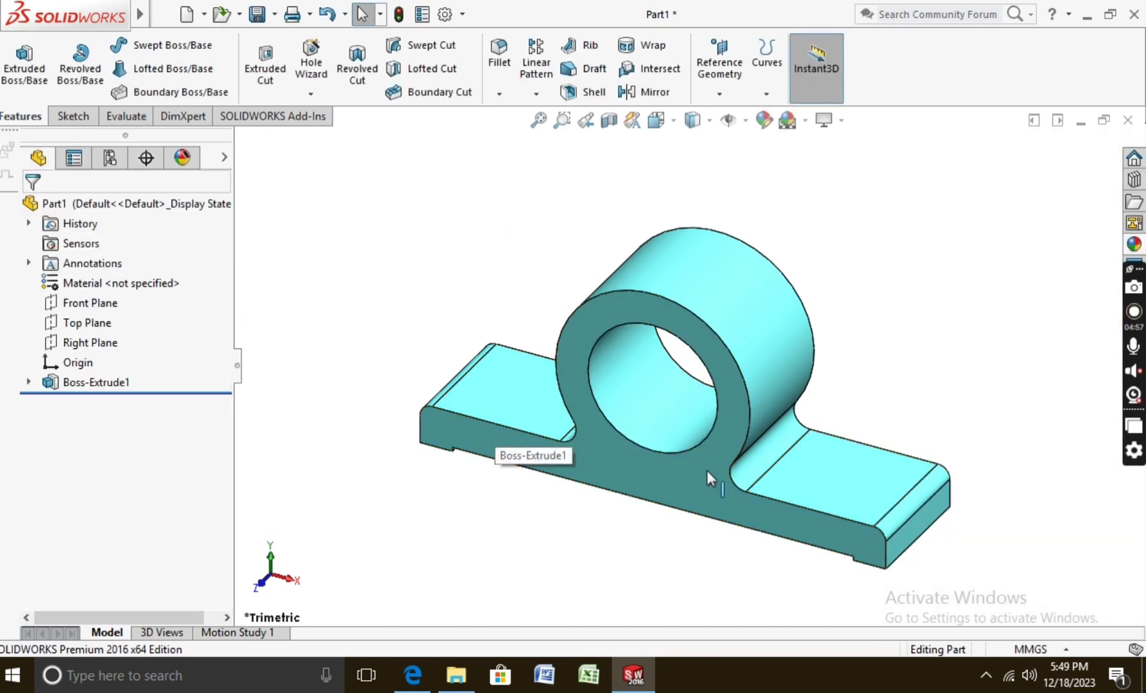
Open Sketch2 on the Top Plane and set the view Normal To it.
click(103, 327)
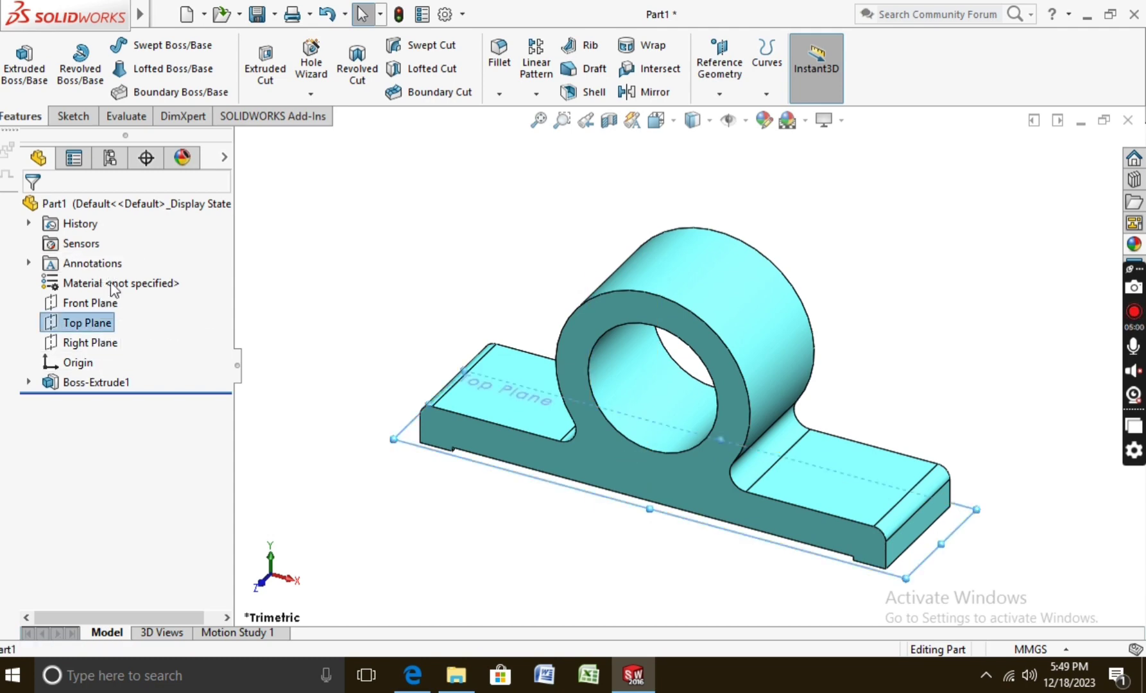
click(74, 115)
click(18, 64)
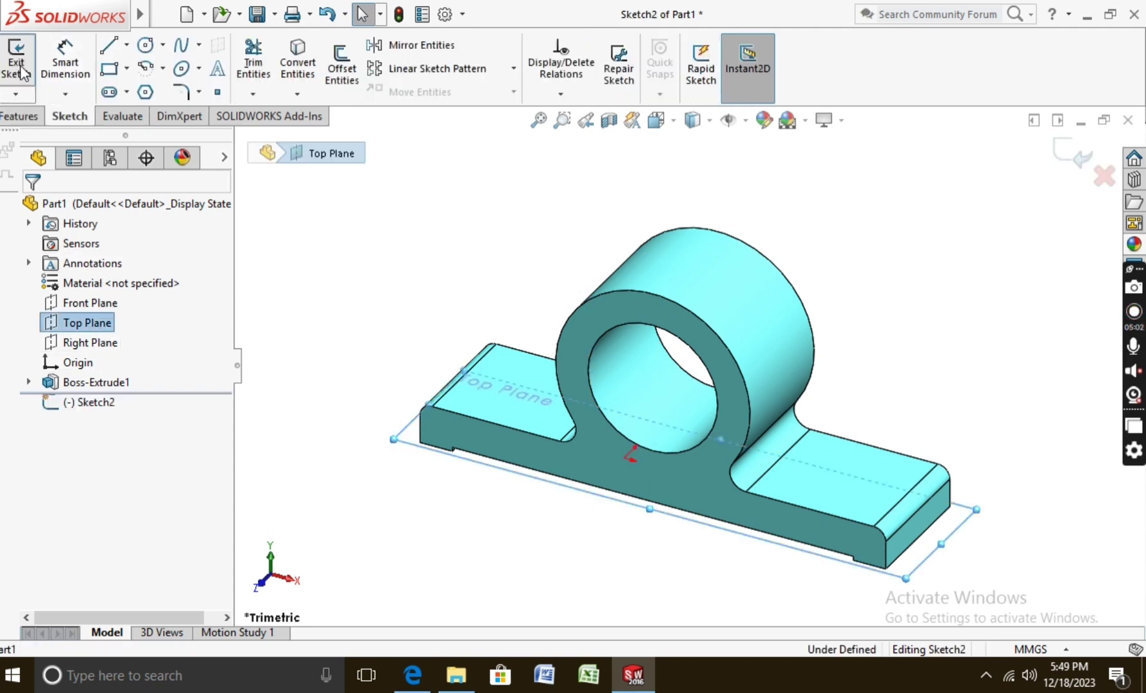
right_click(92, 324)
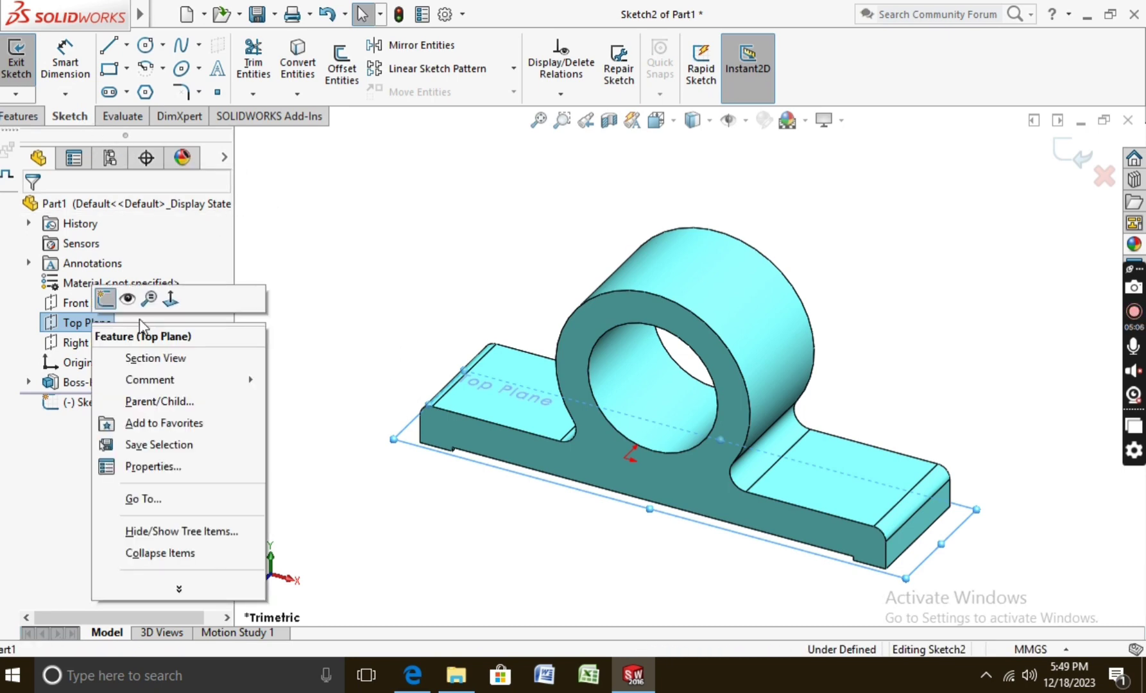
click(171, 299)
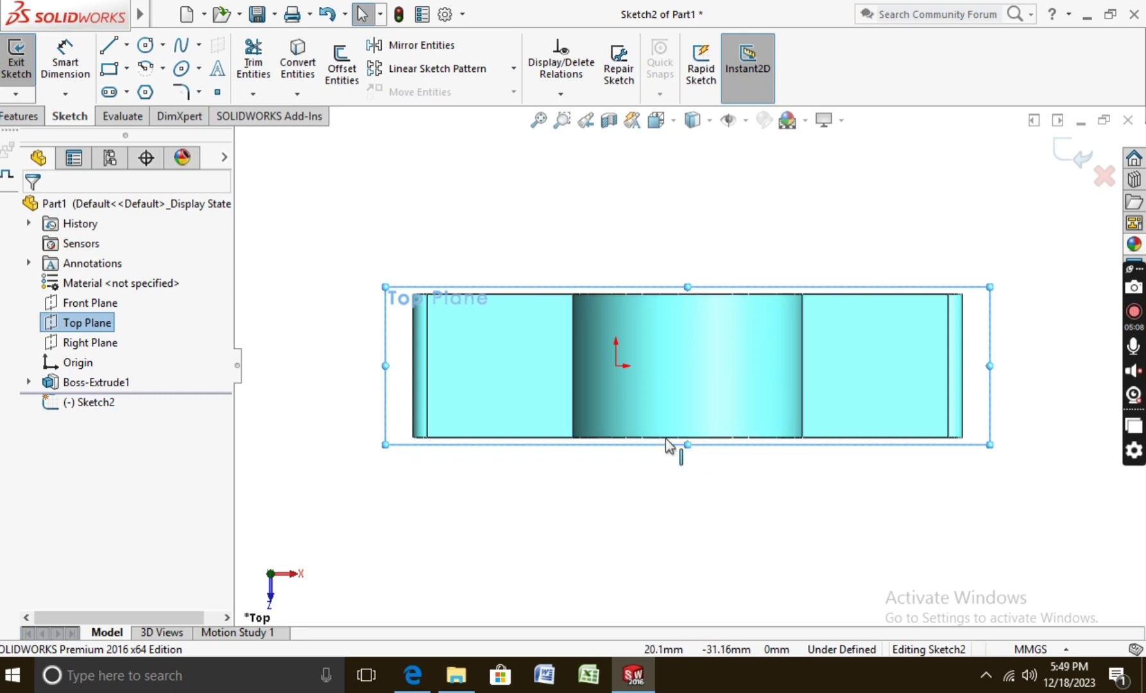
Draw a vertical centerline from the top edge midpoint down, then a horizontal one to the right.
click(128, 46)
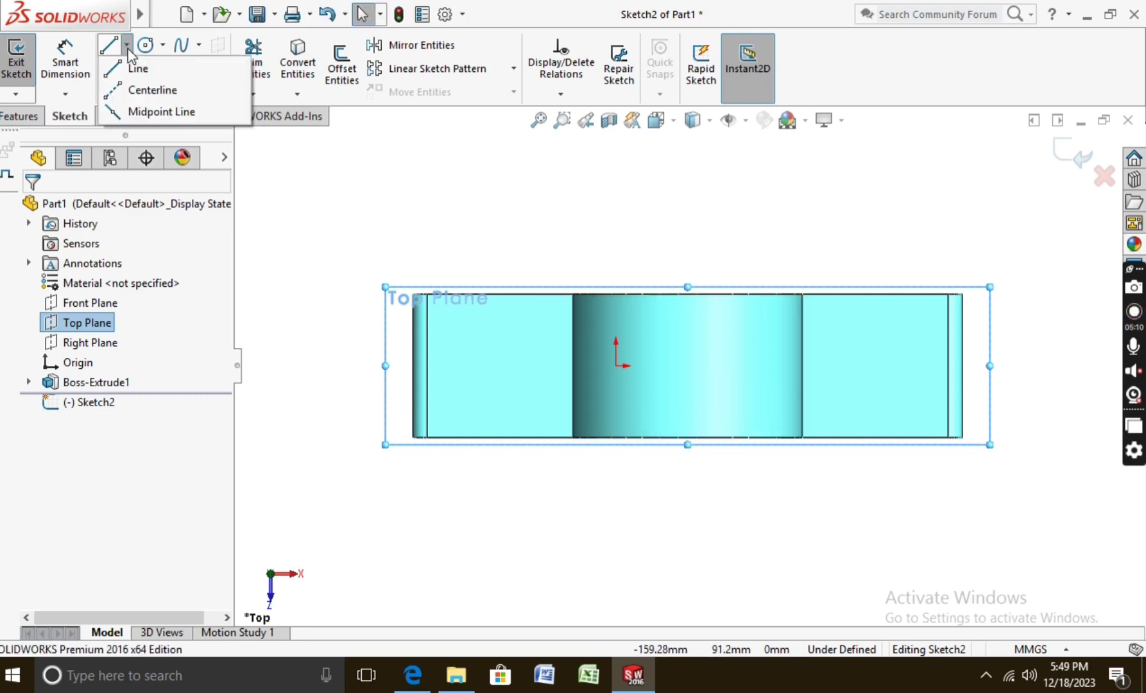
click(146, 91)
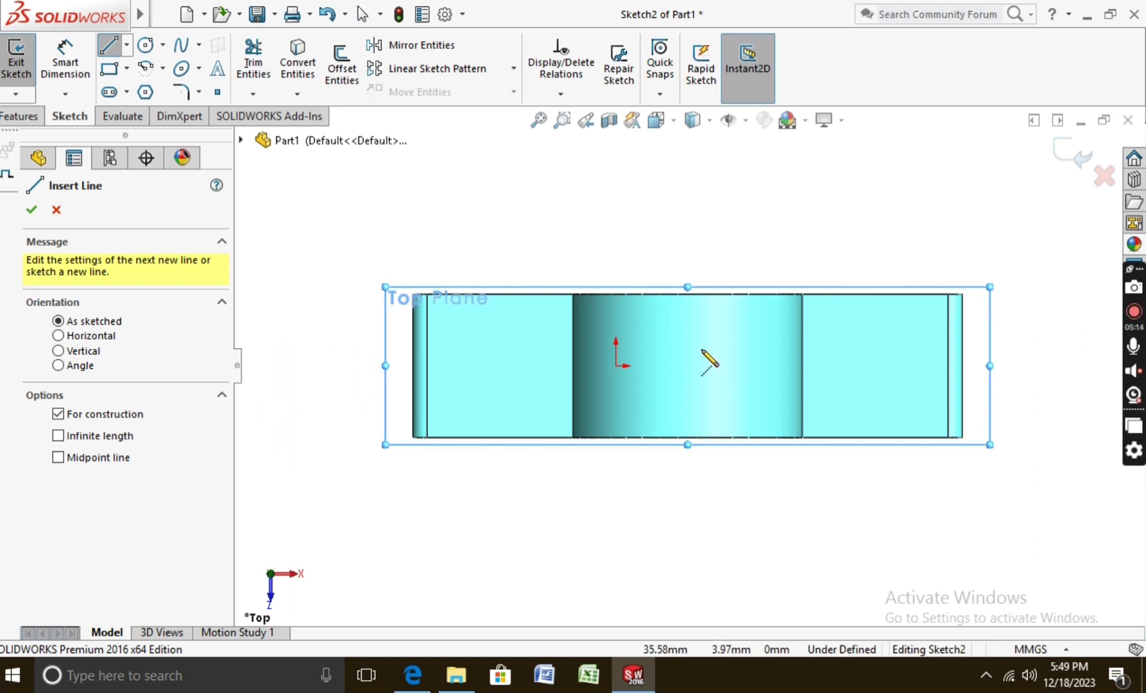
click(687, 294)
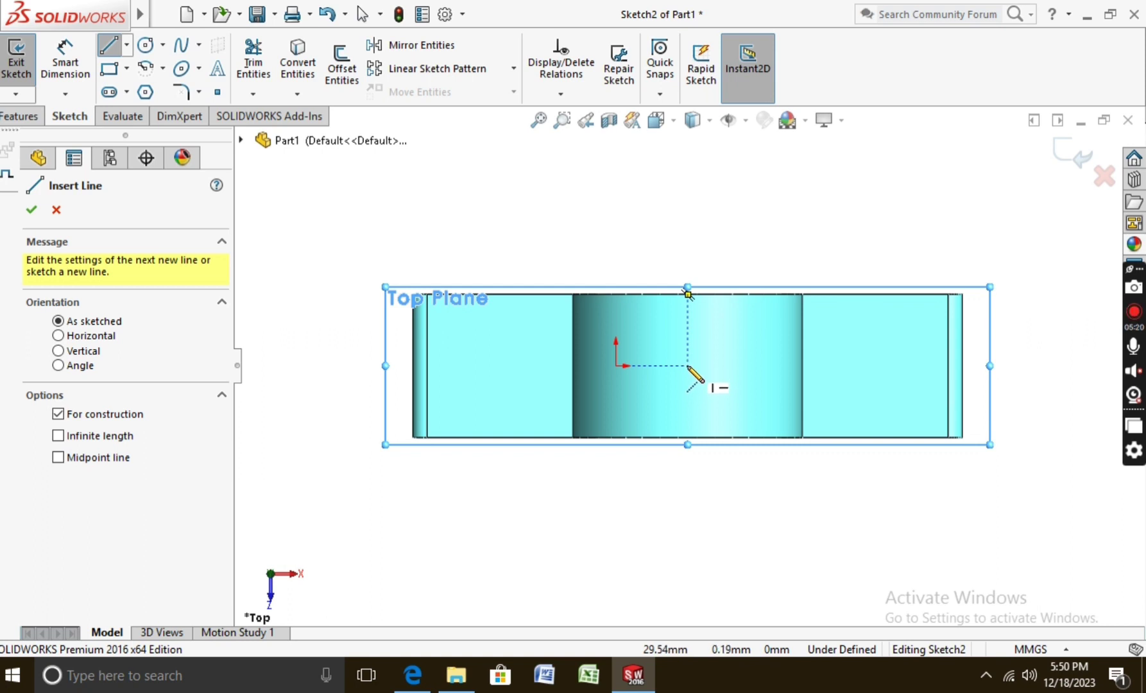
click(688, 366)
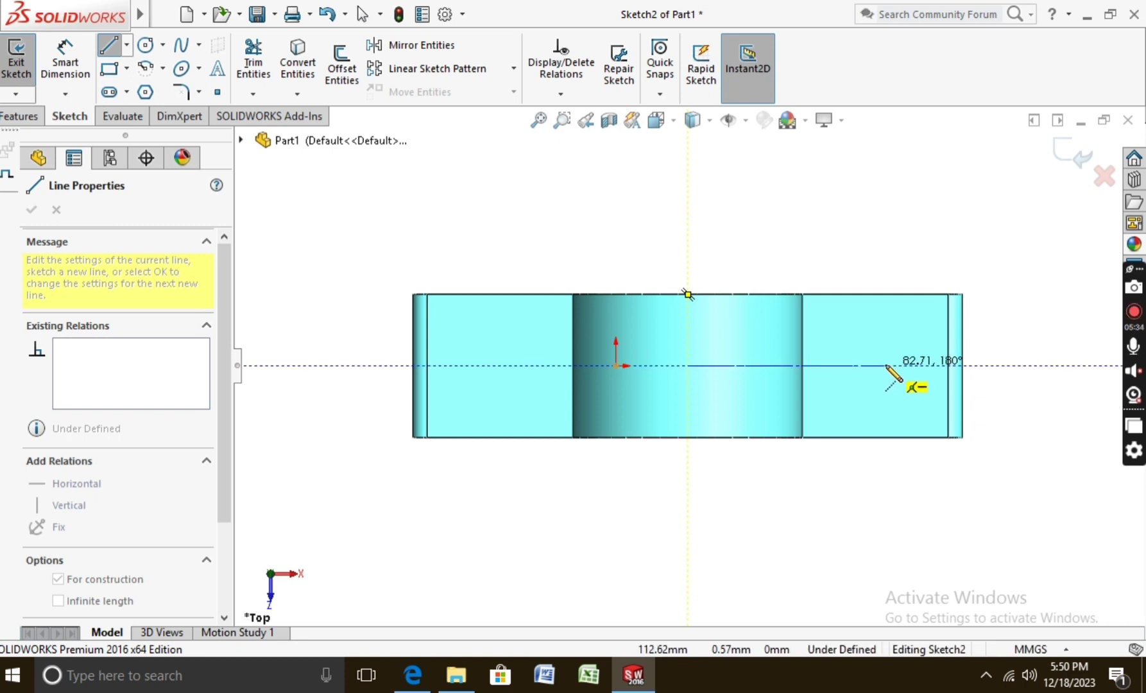
click(886, 365)
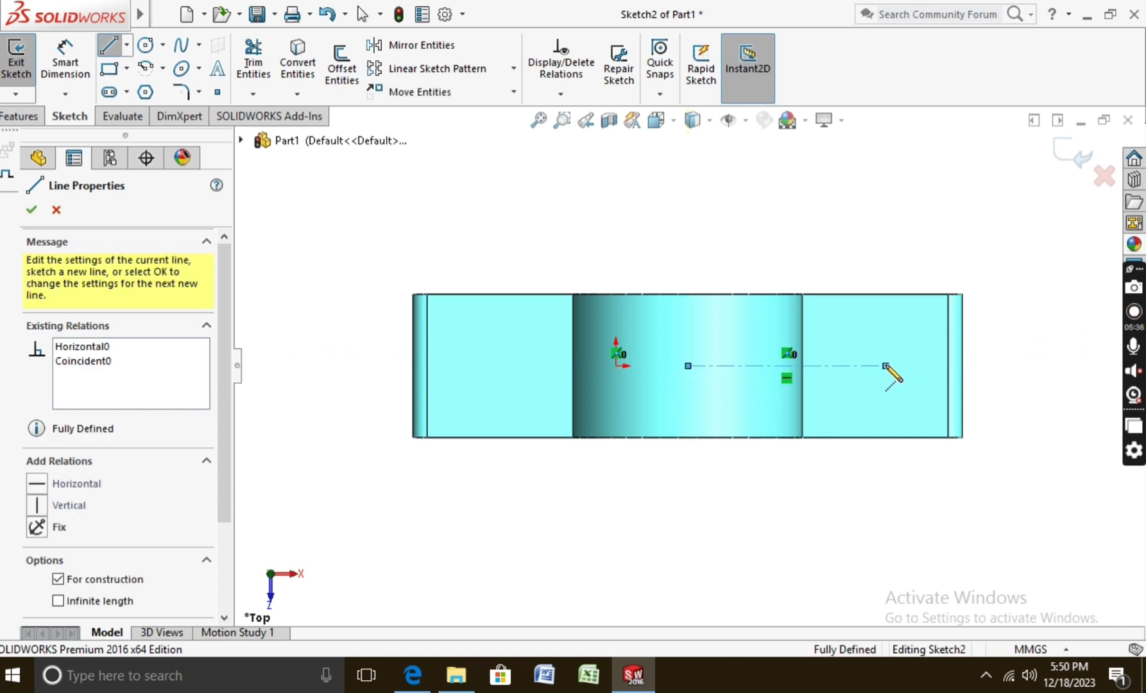
key(Escape)
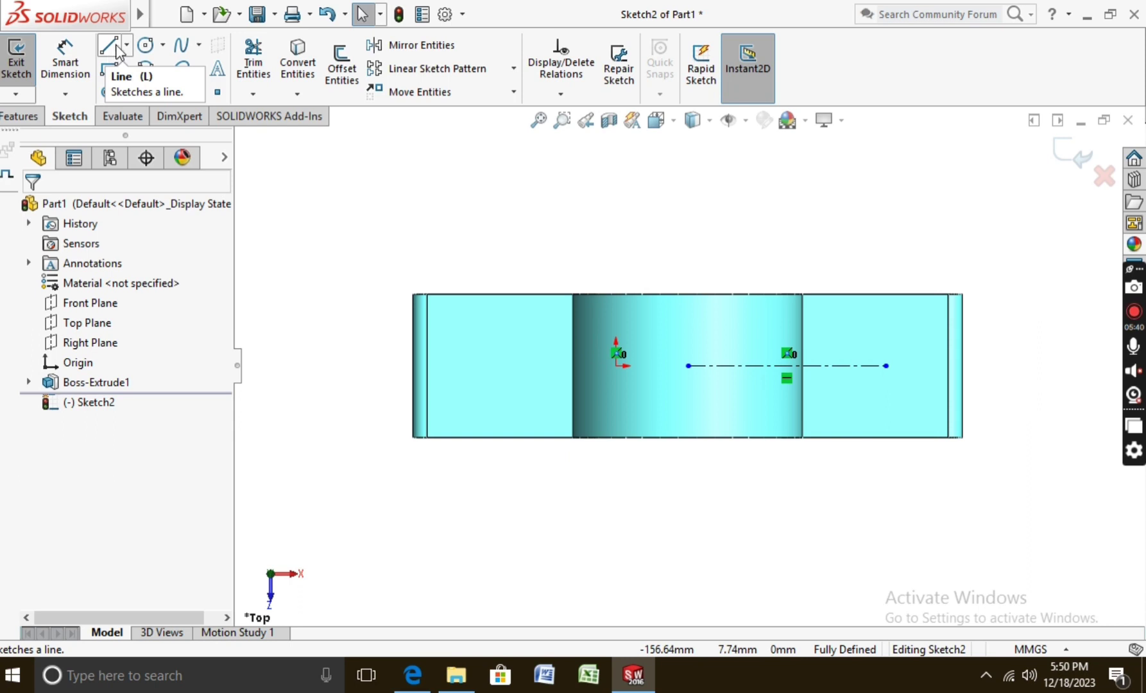
Add a short vertical centerline rising from the horizontal centerline's right end.
click(127, 45)
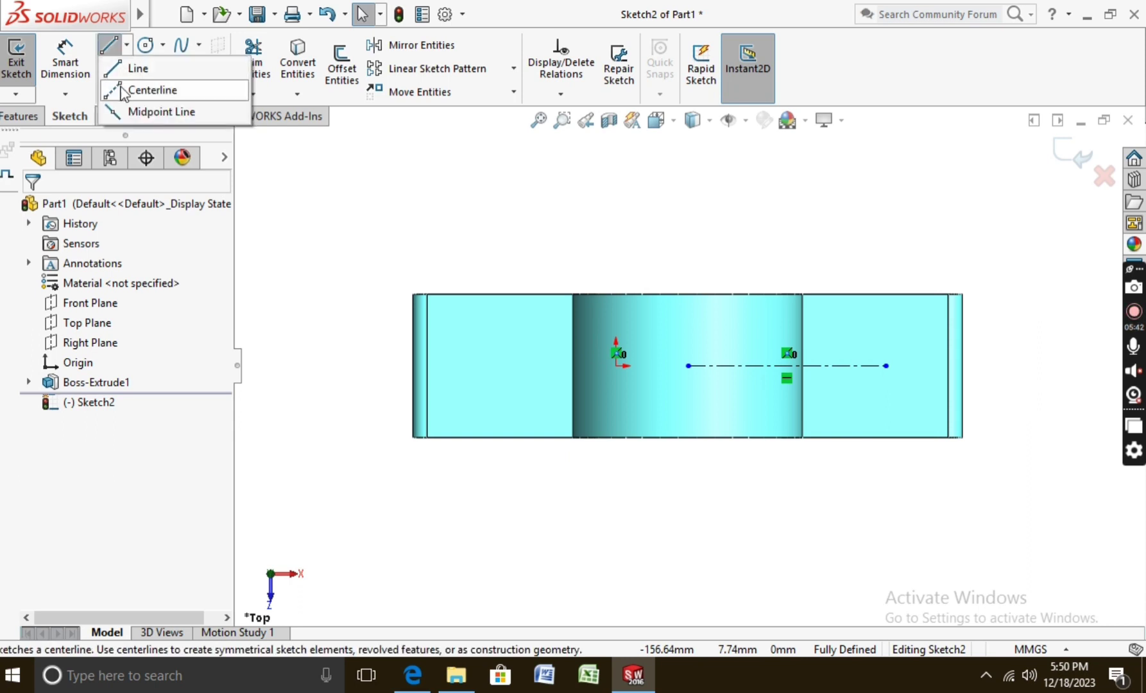
click(121, 91)
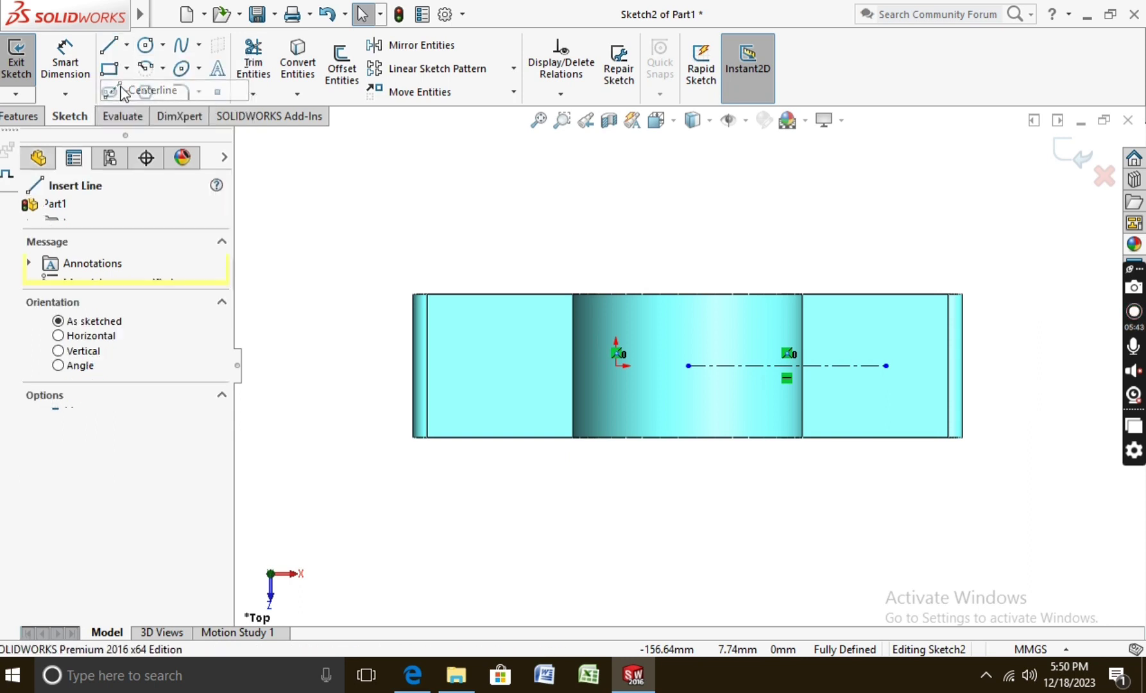
click(886, 366)
click(885, 324)
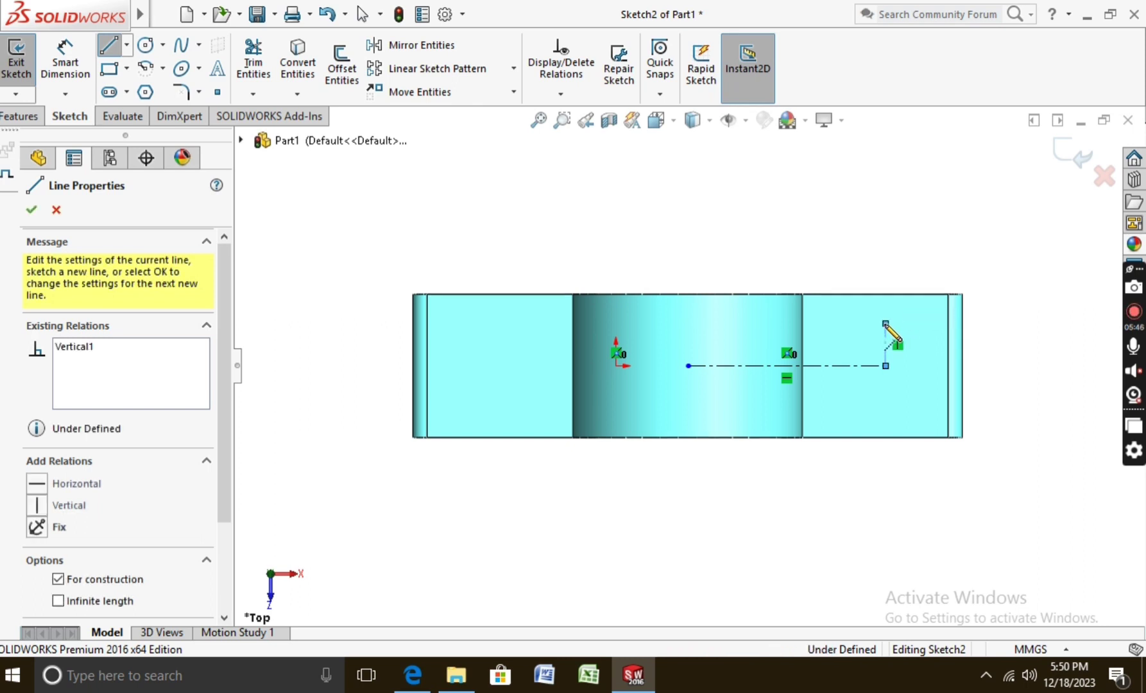
key(Escape)
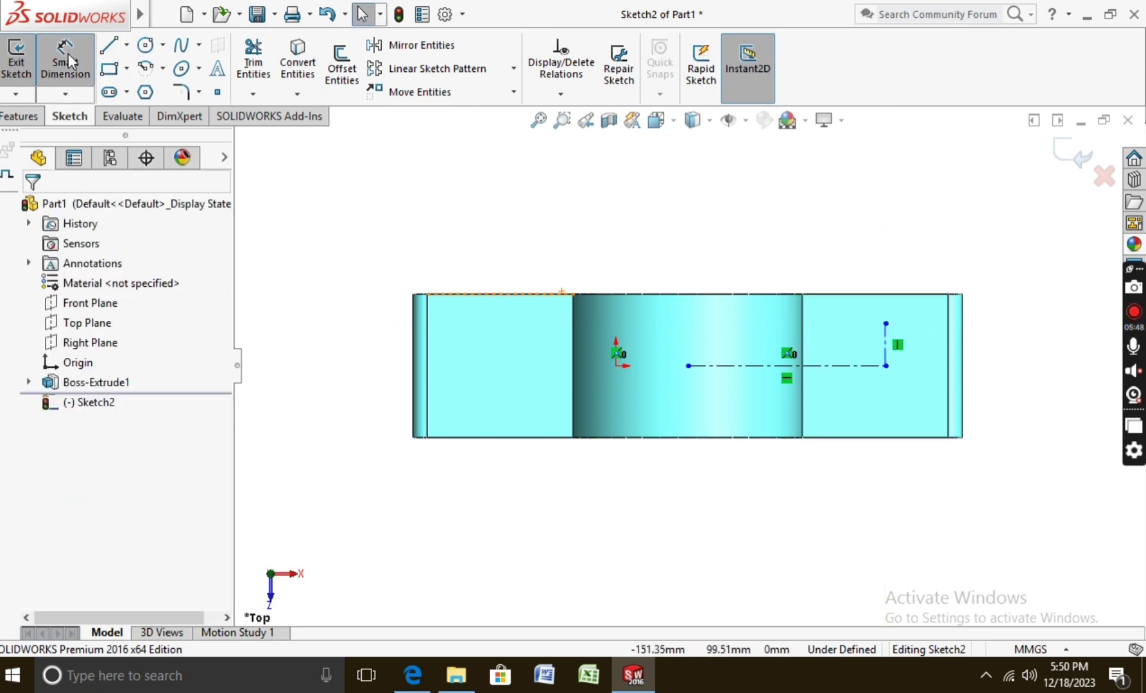
Dimension the horizontal centerline to 80 mm.
click(67, 61)
click(784, 377)
click(784, 418)
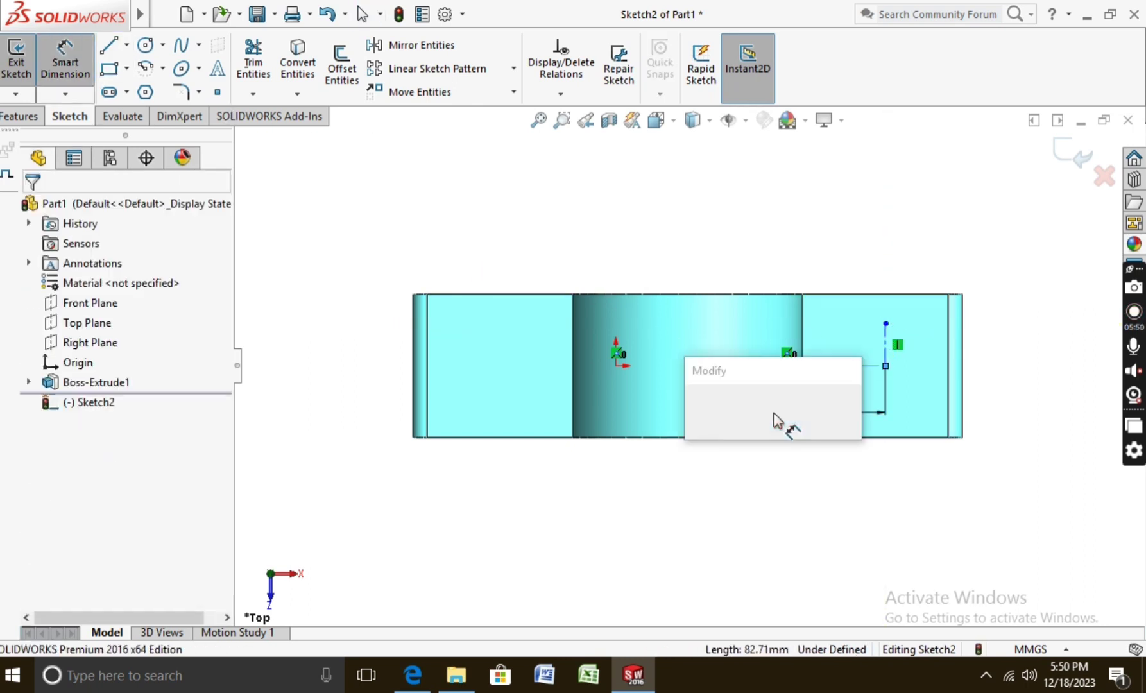
text(80)
key(Return)
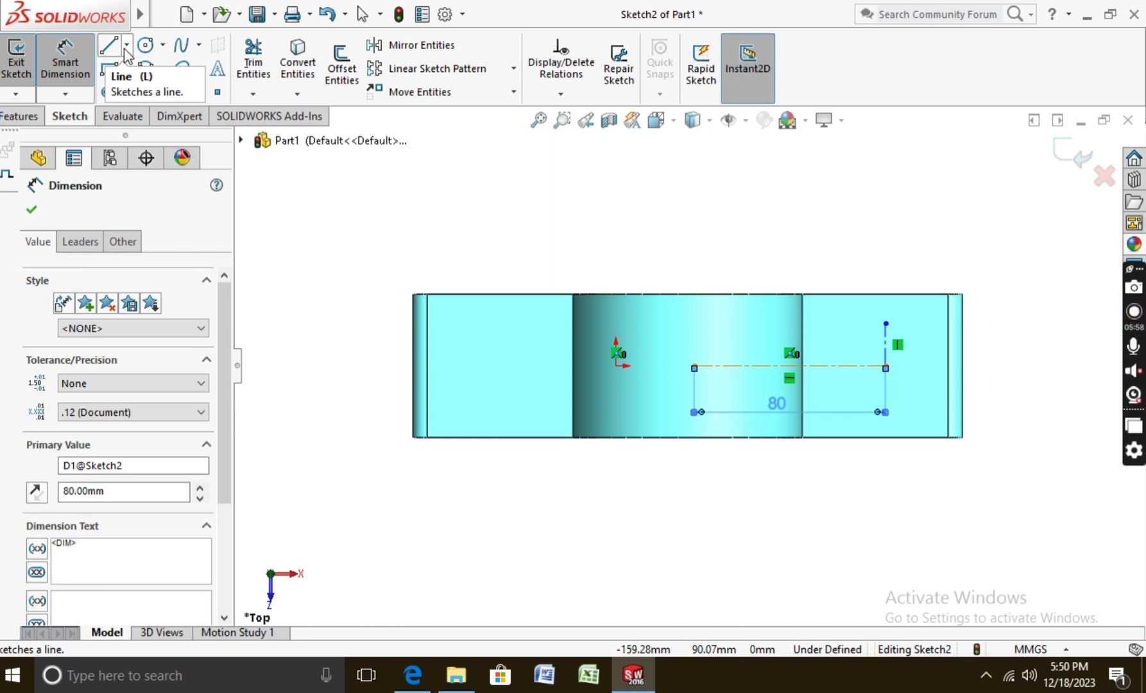
click(411, 677)
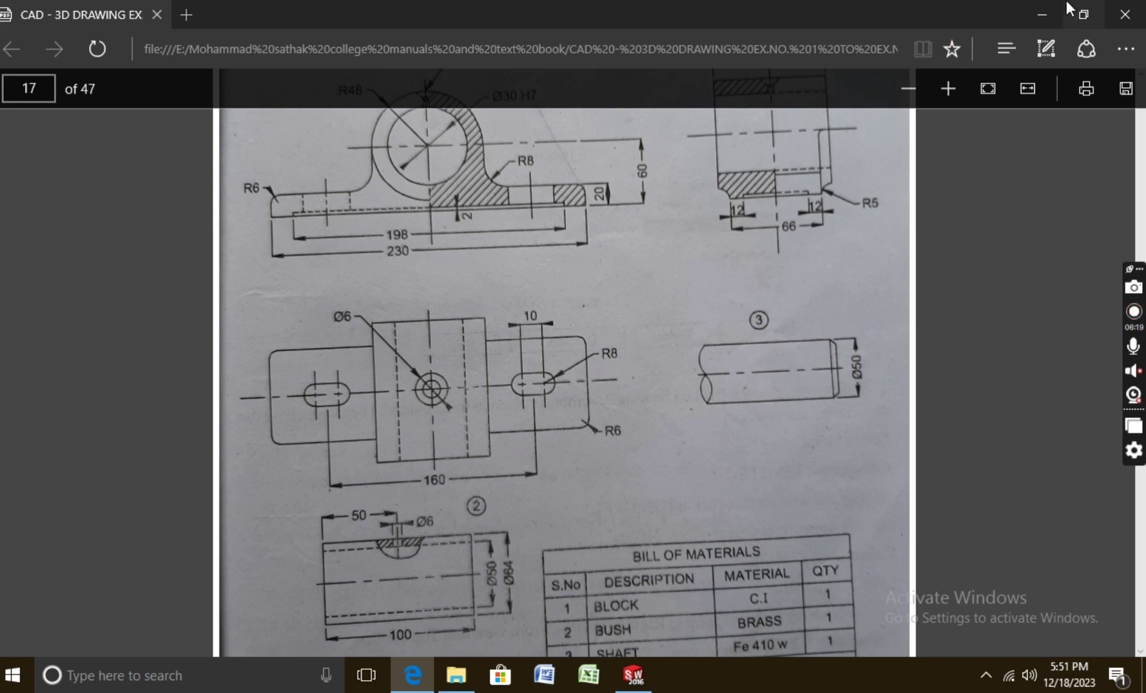
Draw a short horizontal centerline continuing right from the 80 mm centerline's end.
click(1030, 21)
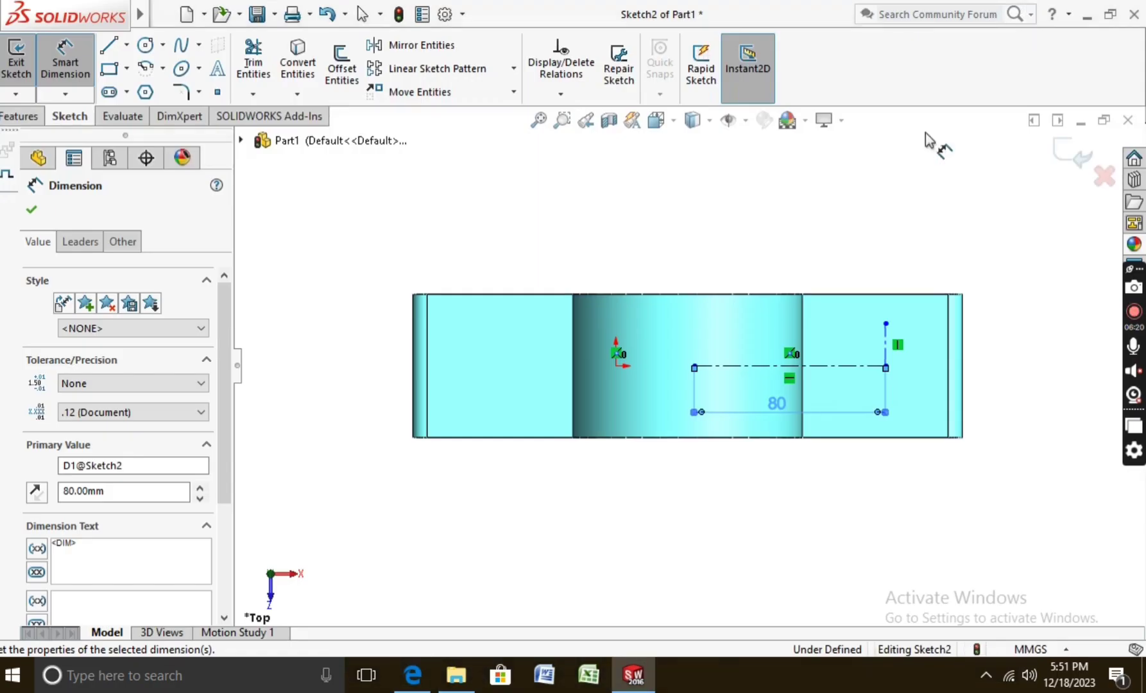
click(127, 45)
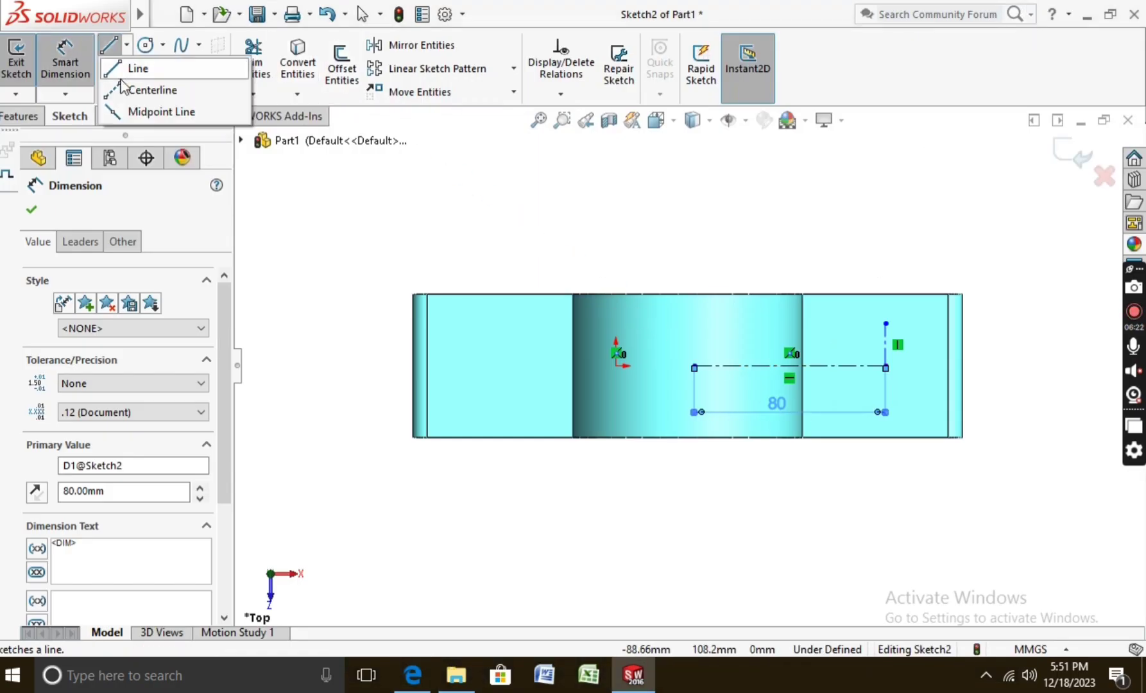
click(144, 90)
scroll(878, 388, down, 1)
scroll(883, 379, down, 2)
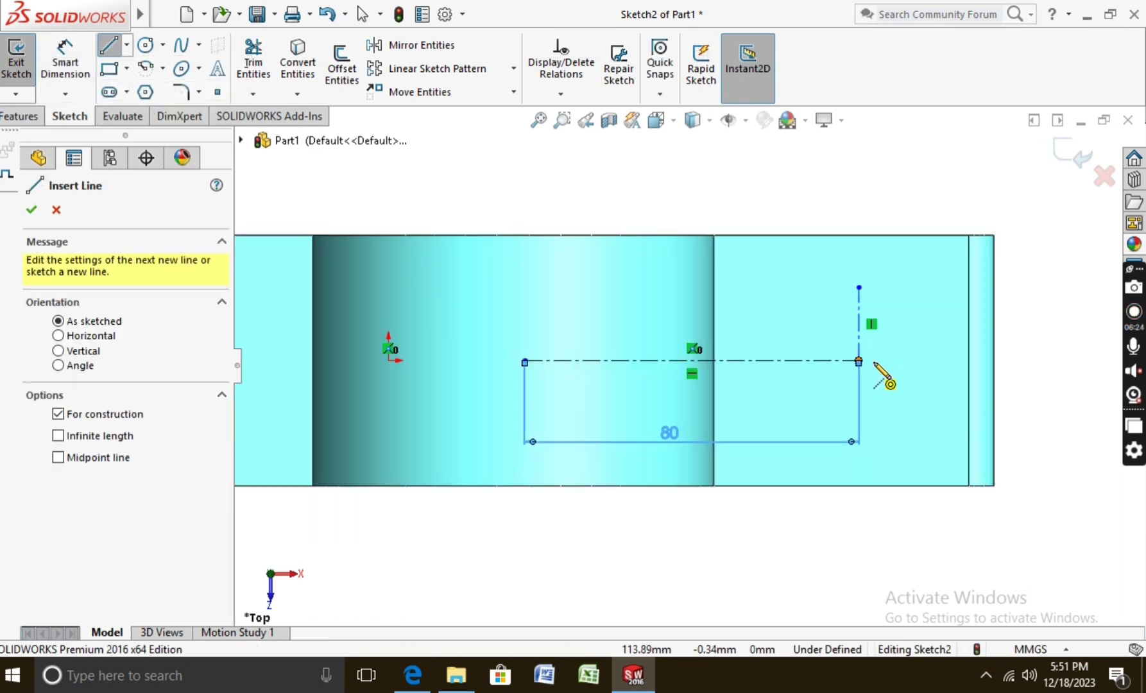
scroll(860, 369, down, 2)
click(848, 361)
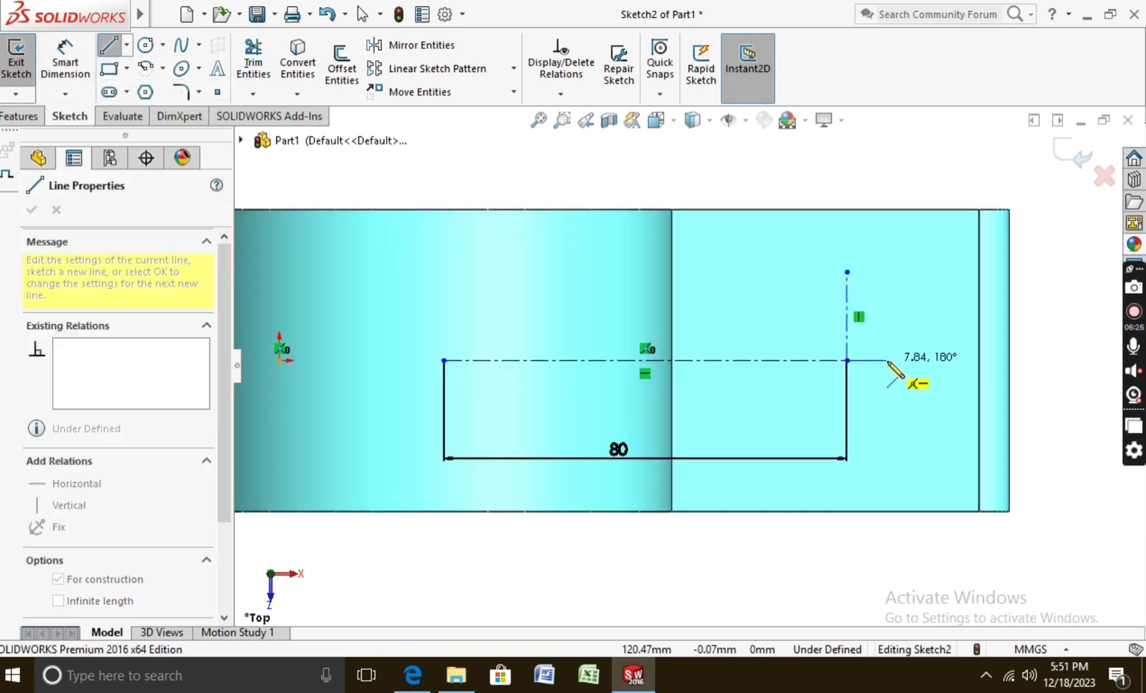
click(889, 361)
key(Escape)
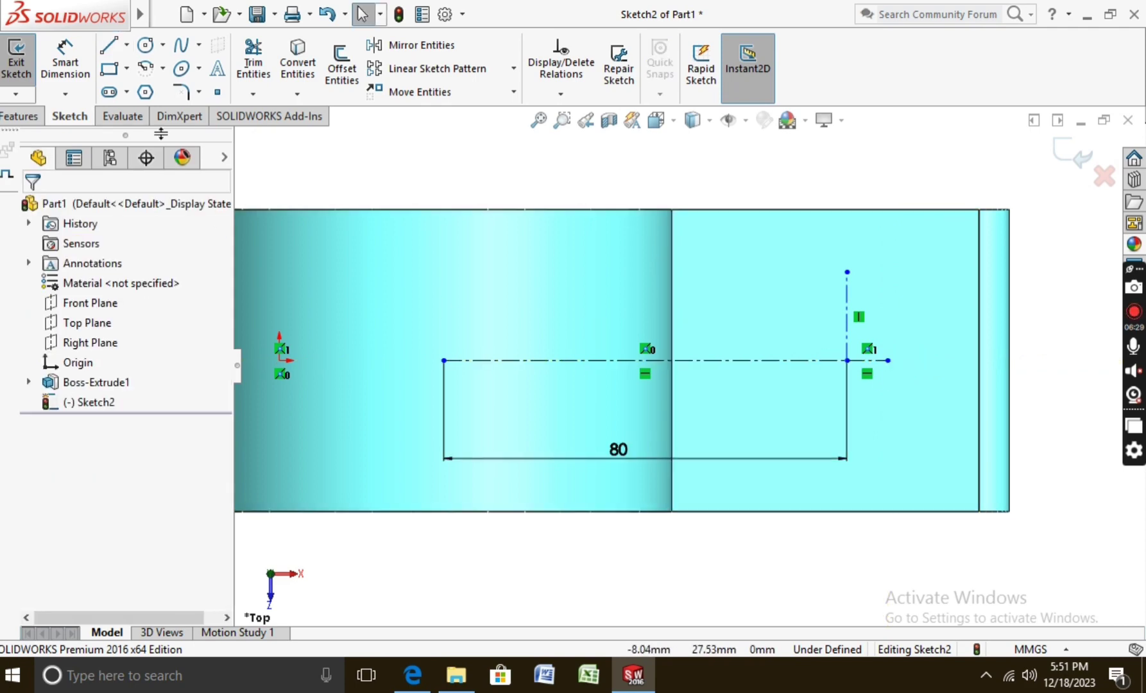
click(1121, 532)
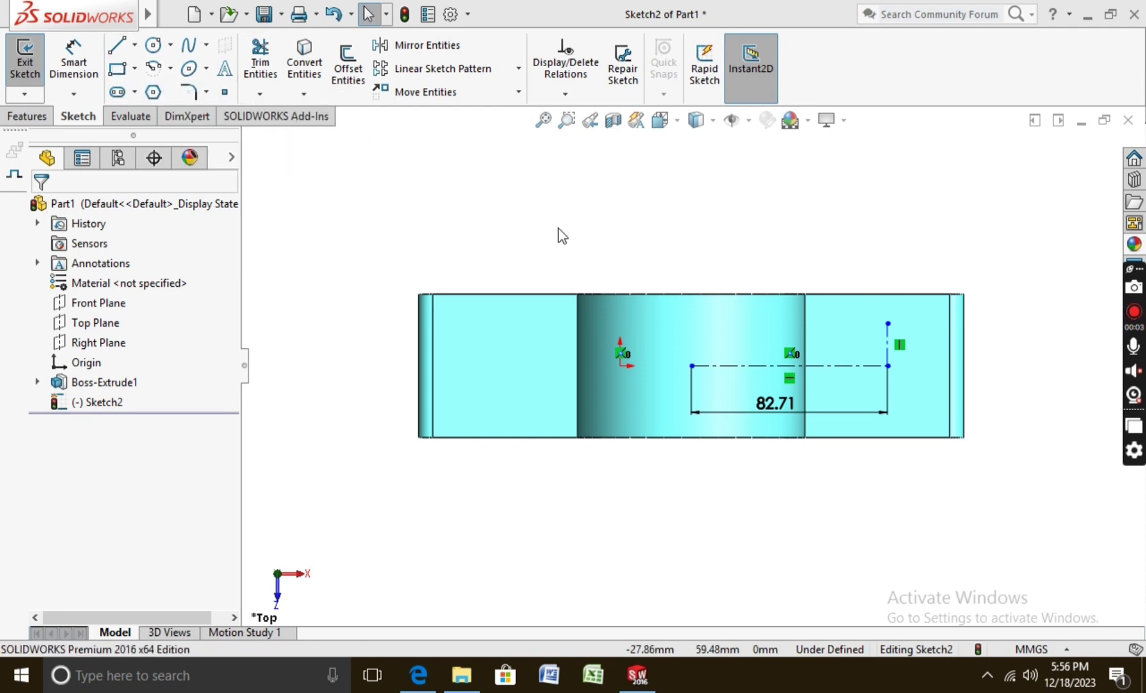
Draw a vertical centerline upward from the axis's left end.
click(135, 45)
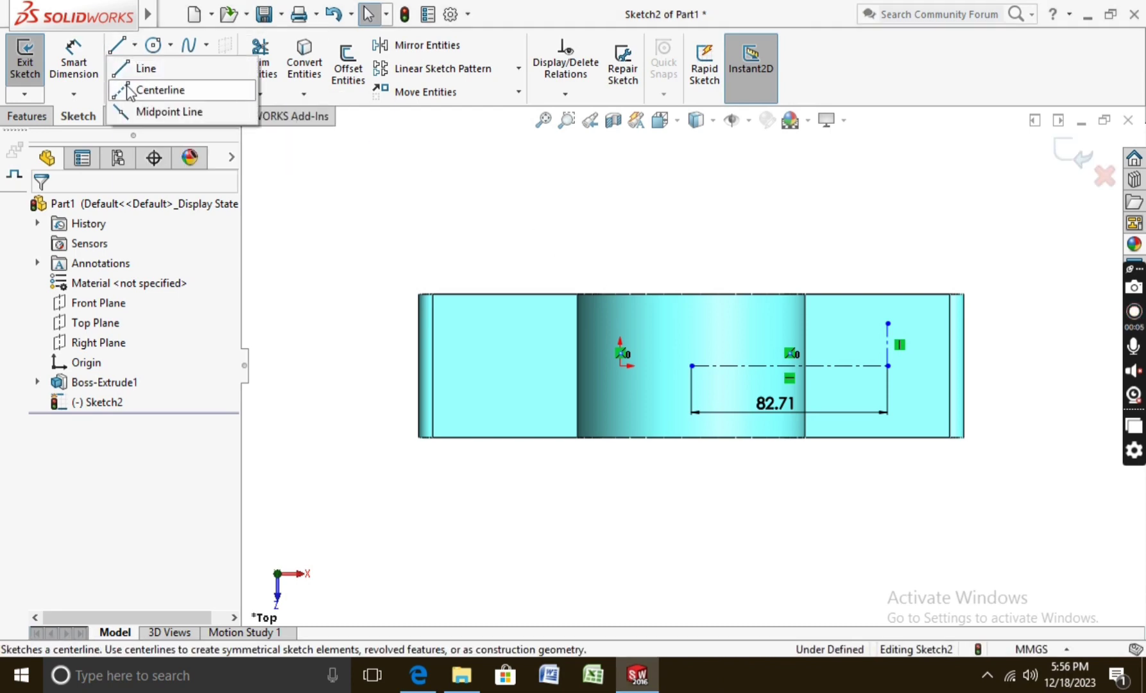
click(160, 90)
click(691, 366)
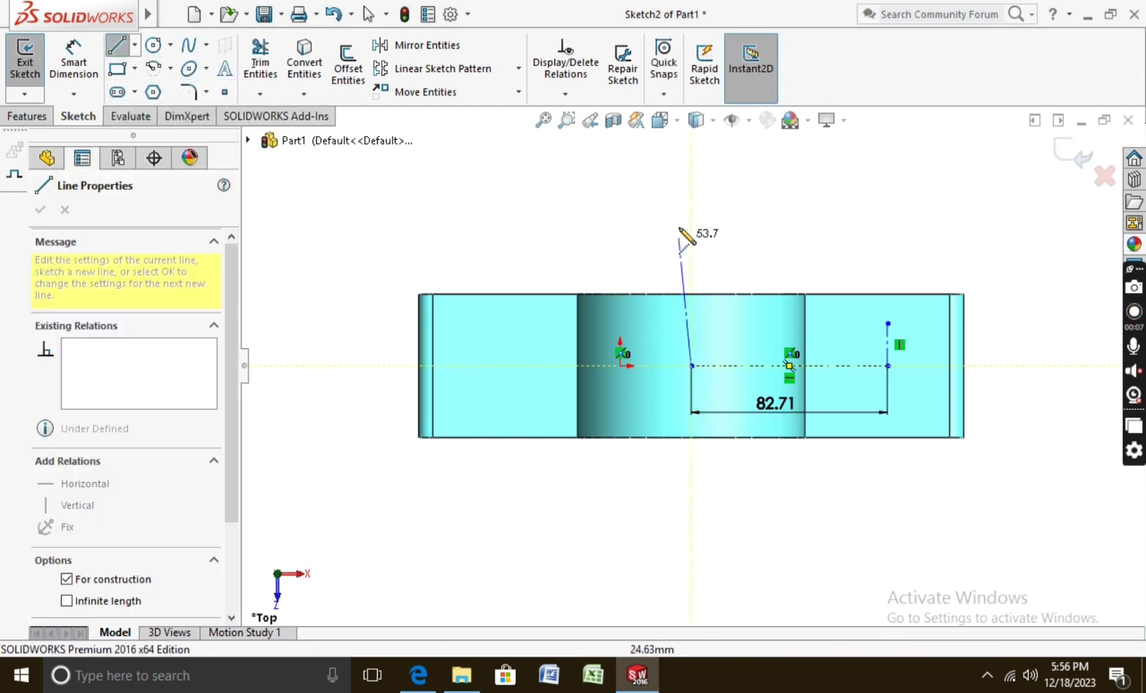
click(692, 217)
key(Escape)
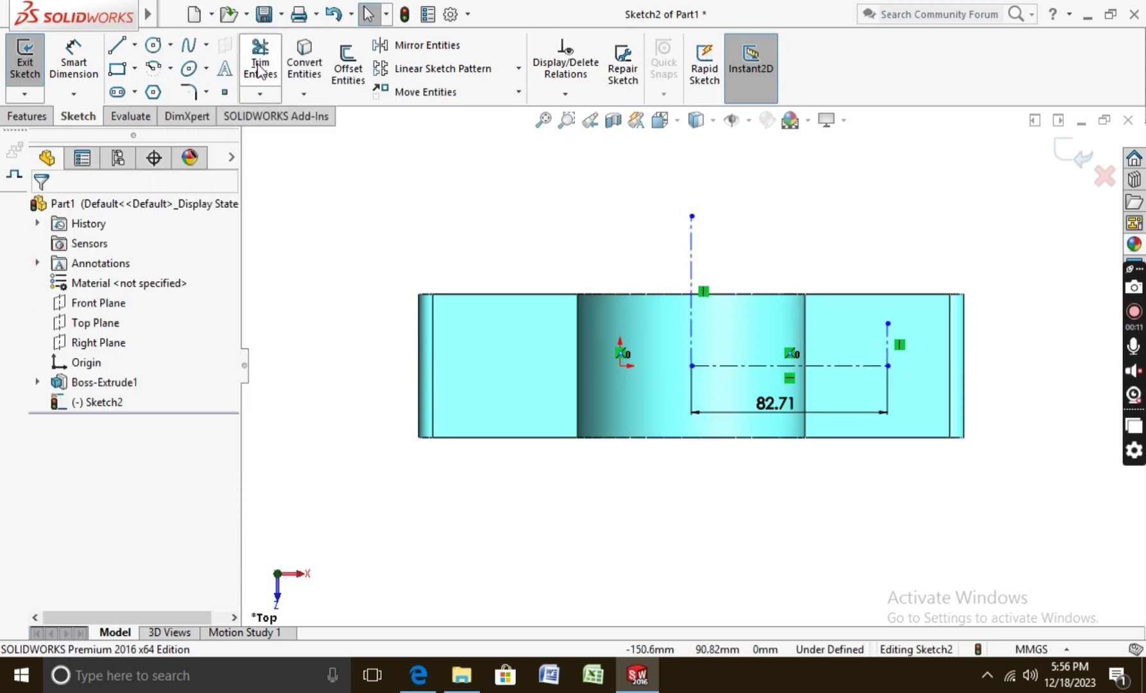
Change the 82.71 length dimension back to 80.
click(73, 60)
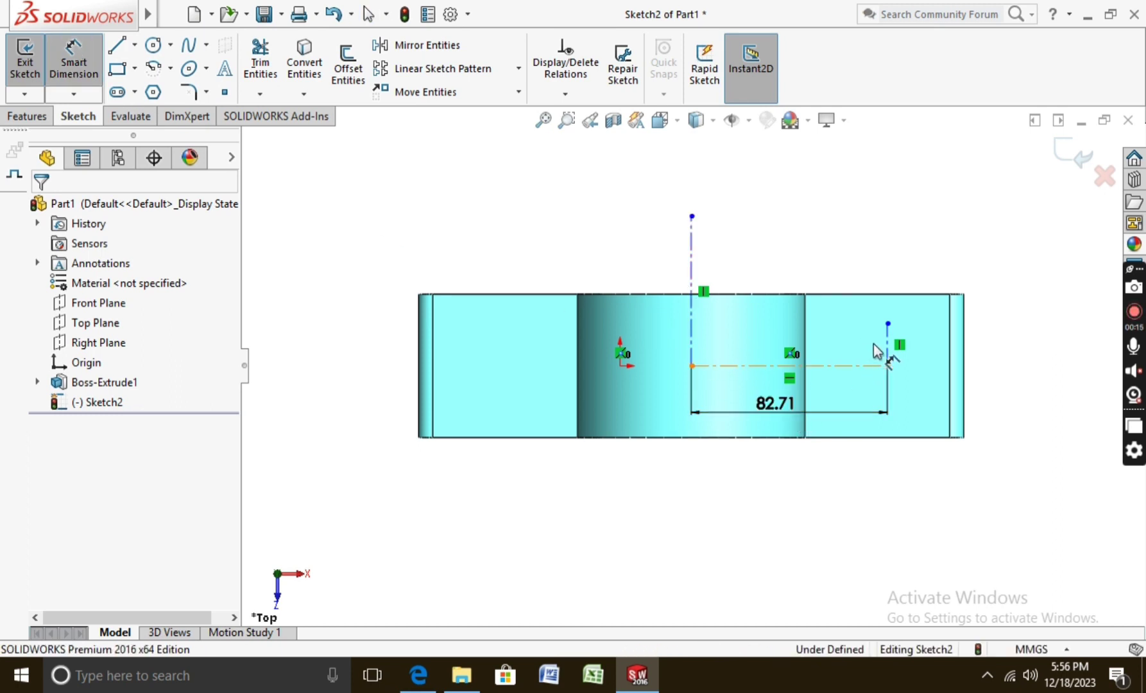
click(776, 407)
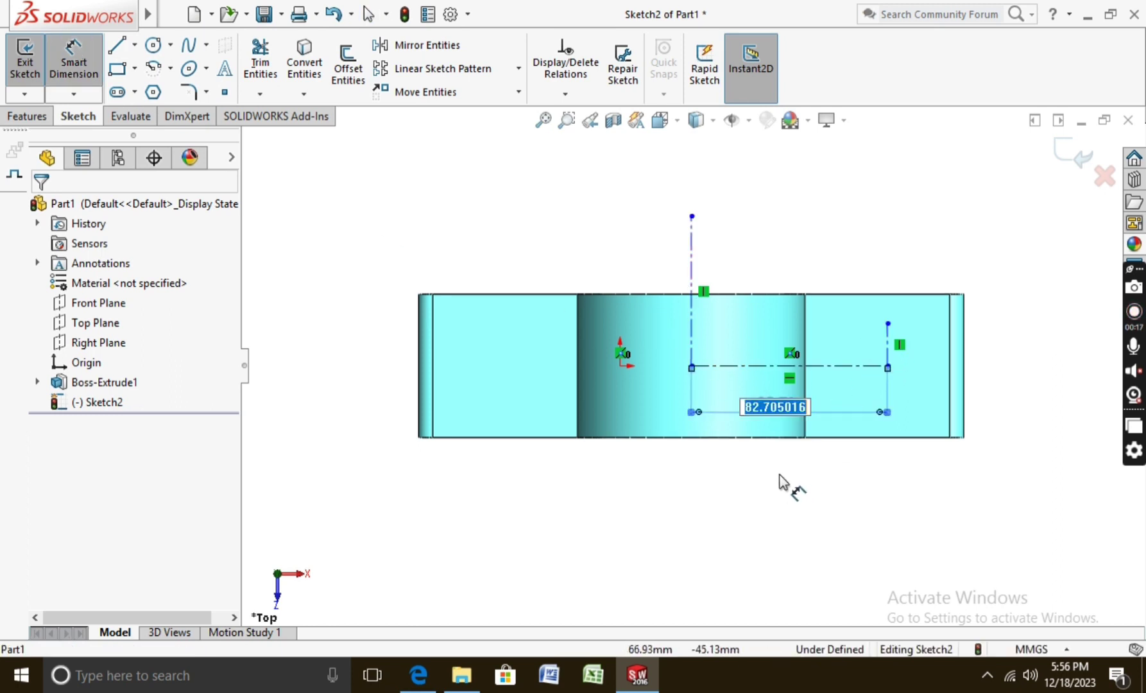
key(BackSpace)
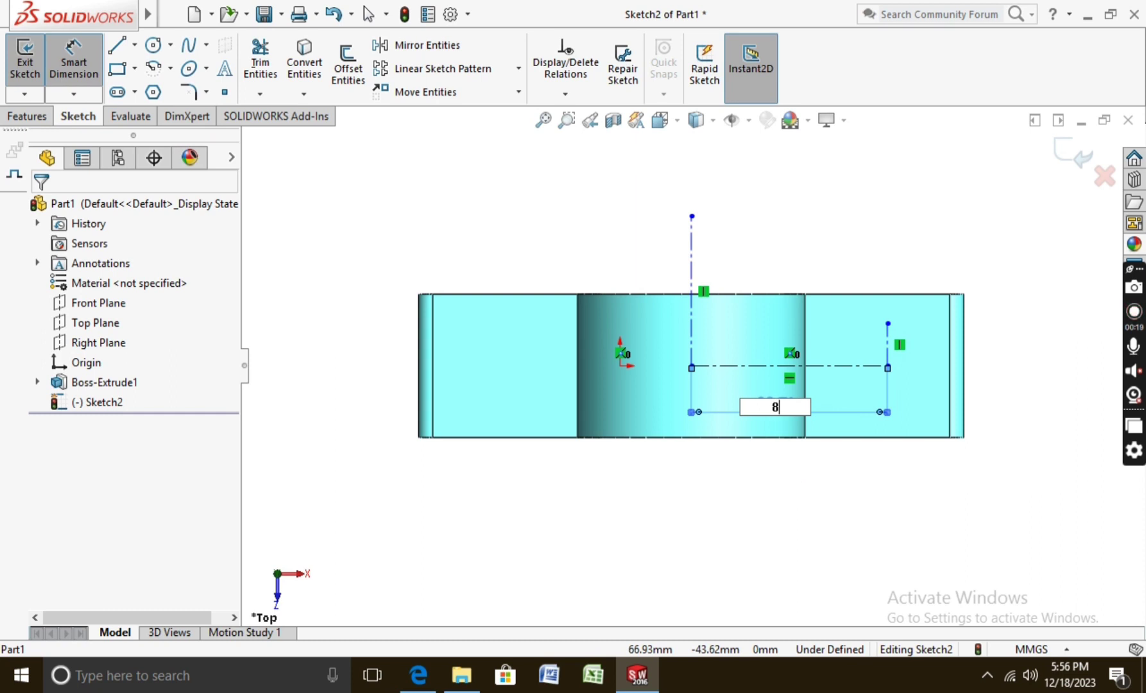
text(0)
key(Return)
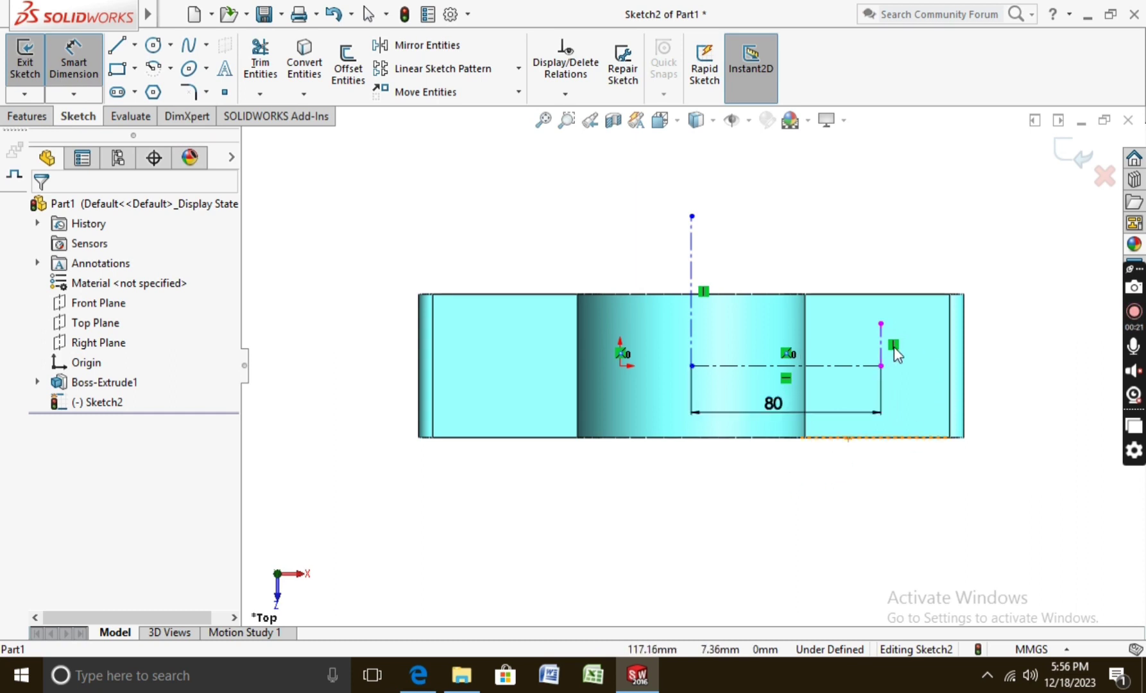
Draw a short horizontal centerline extending right from the 80 line's end.
click(134, 44)
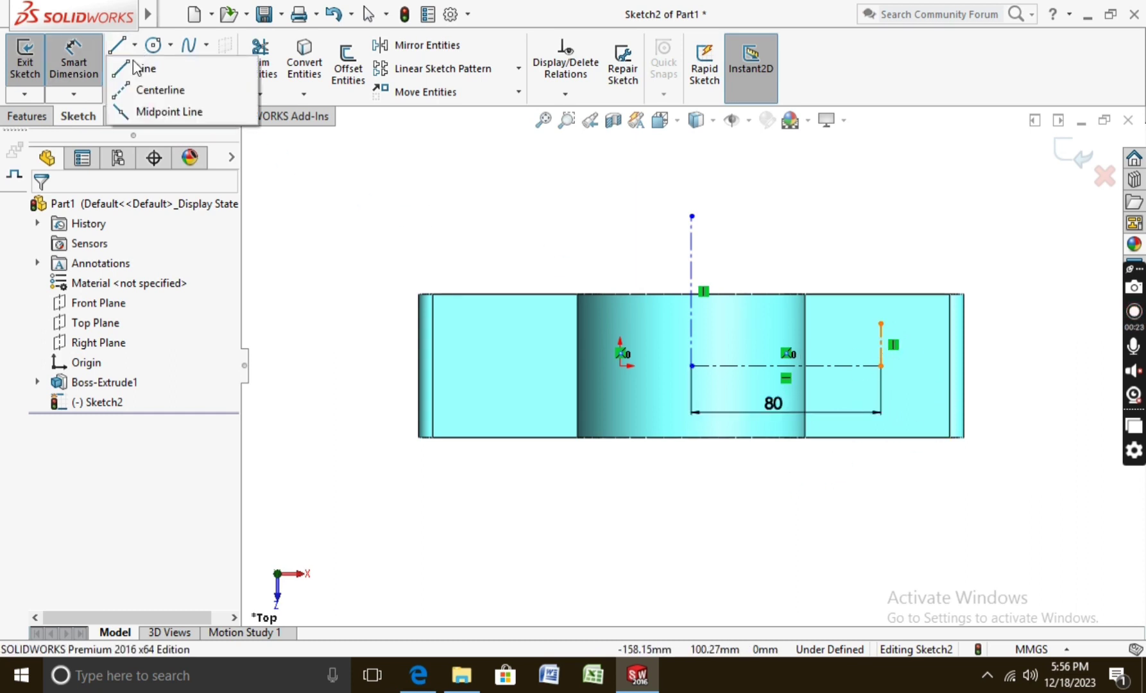
click(134, 93)
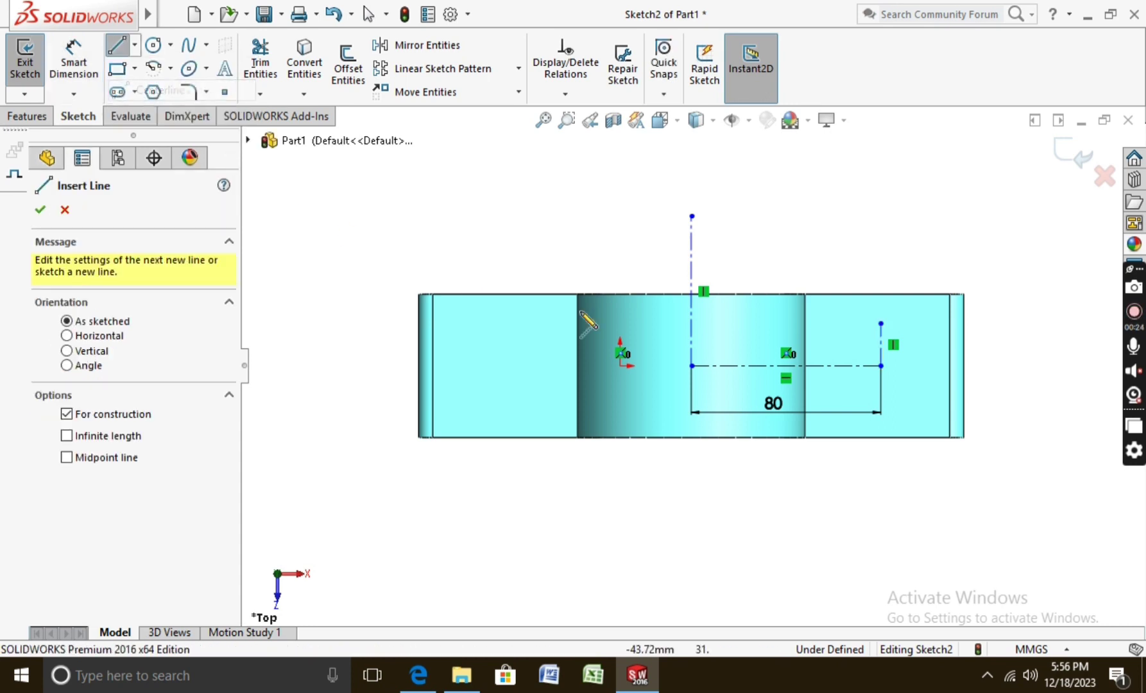
click(881, 366)
click(911, 366)
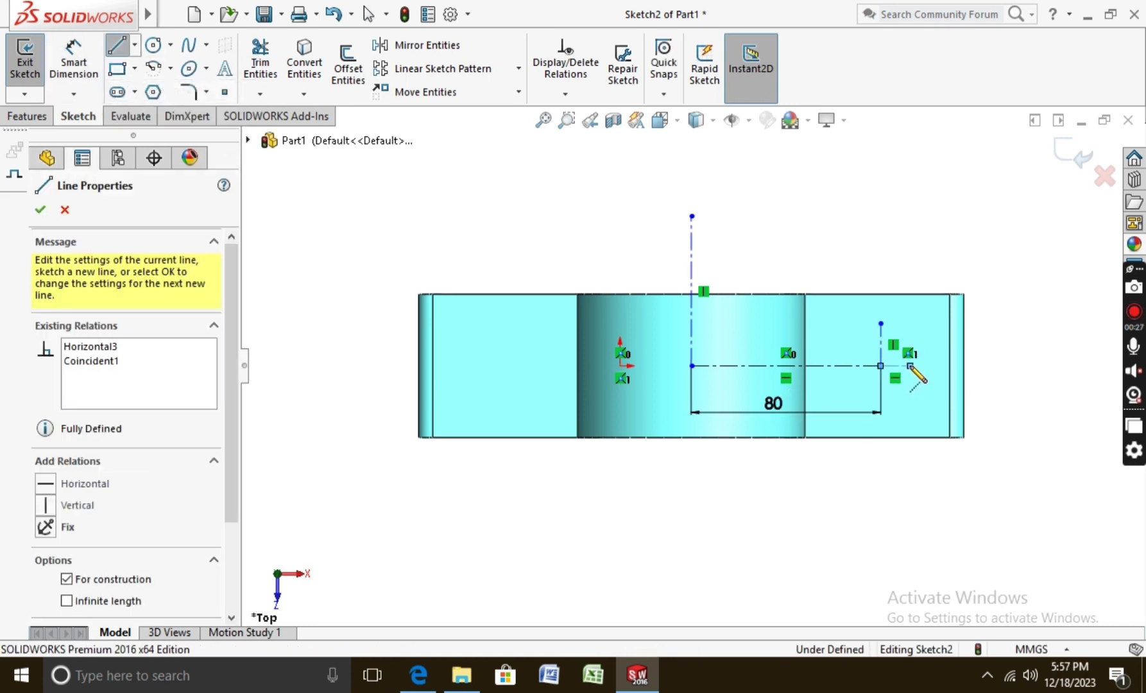
key(Escape)
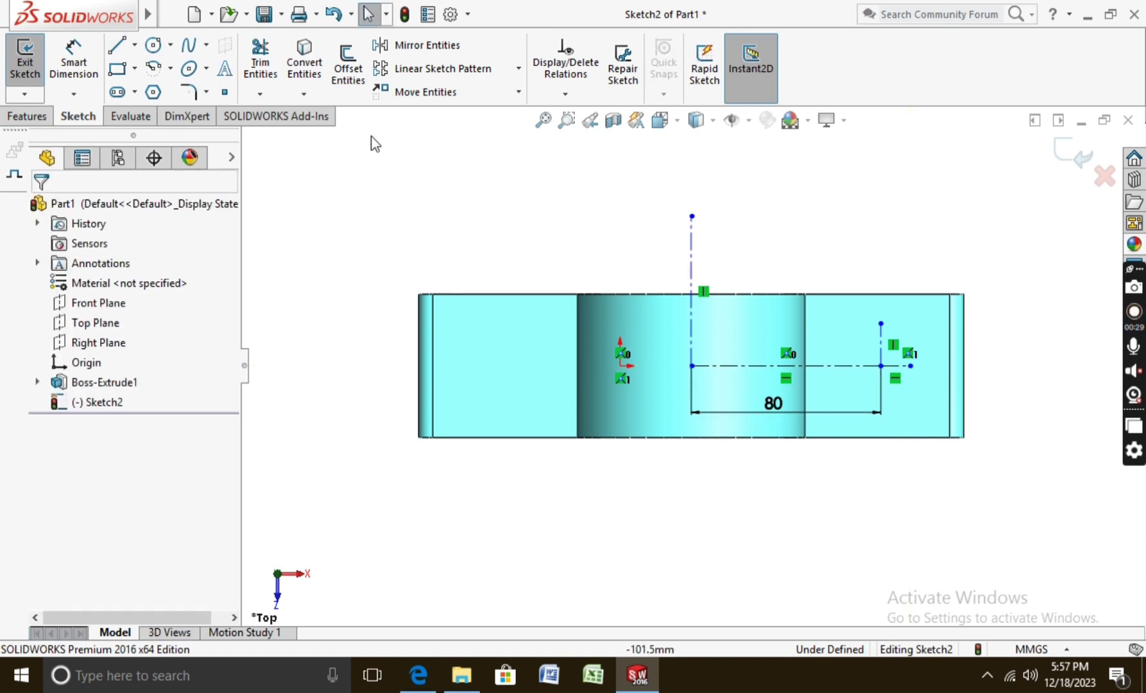
Dimension the short centerline 5 mm, then check the reference drawing PDF.
click(74, 59)
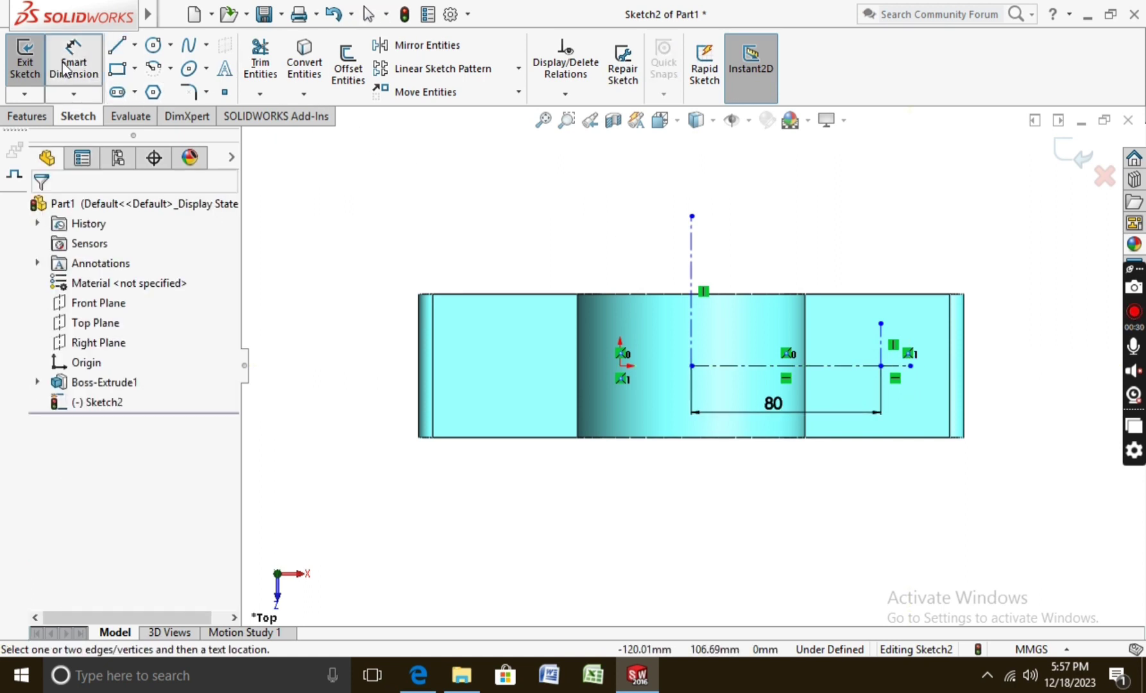
click(897, 365)
click(904, 443)
text(5)
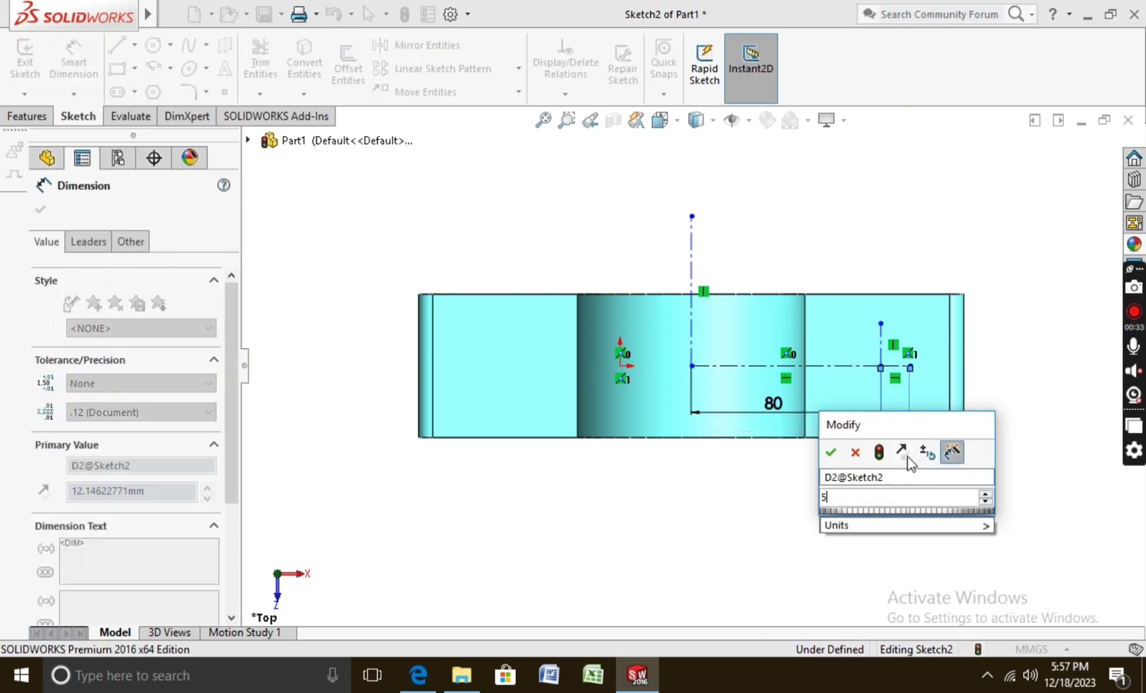
key(Return)
scroll(901, 379, down, 2)
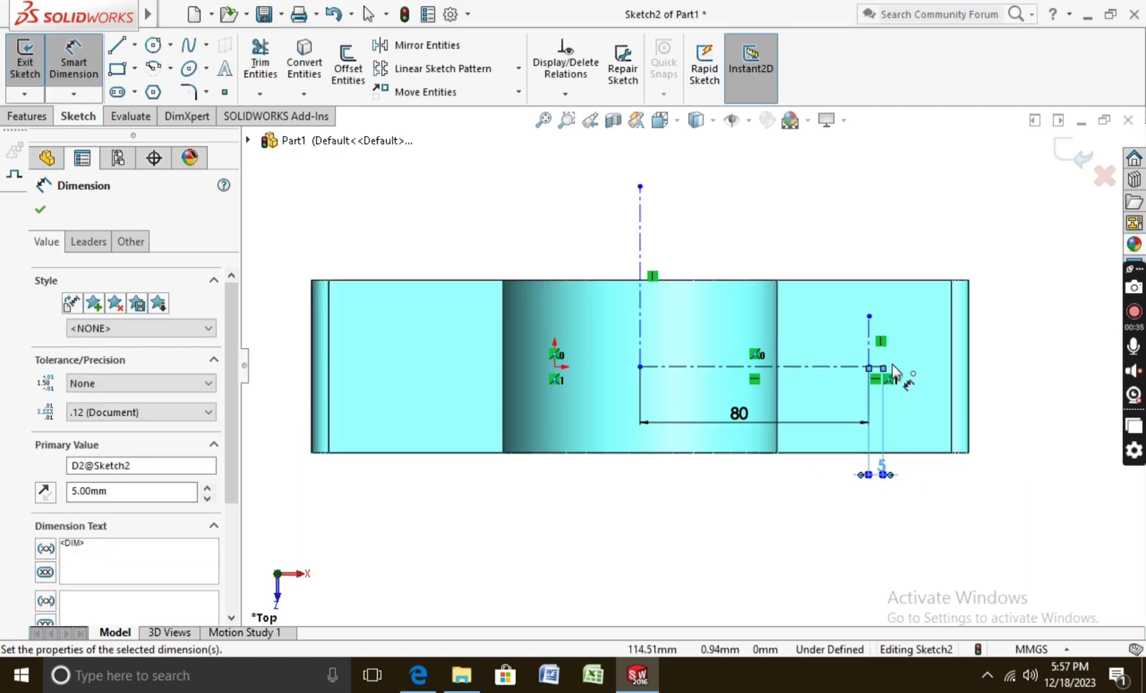
scroll(742, 308, down, 2)
scroll(815, 314, down, 1)
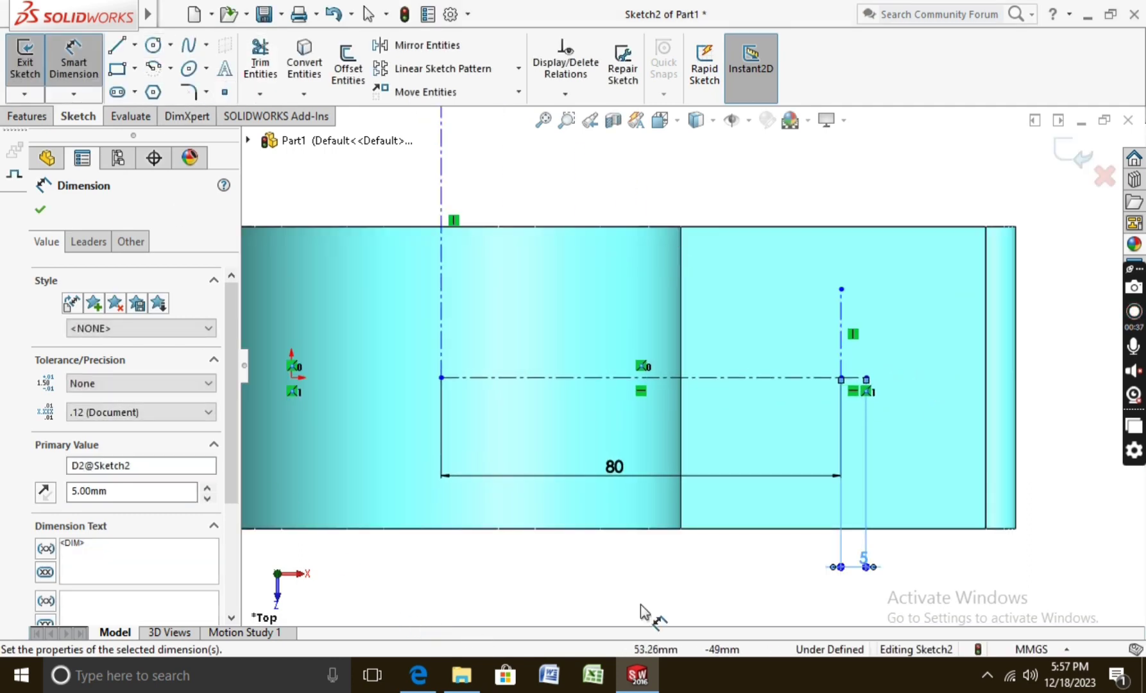
click(436, 675)
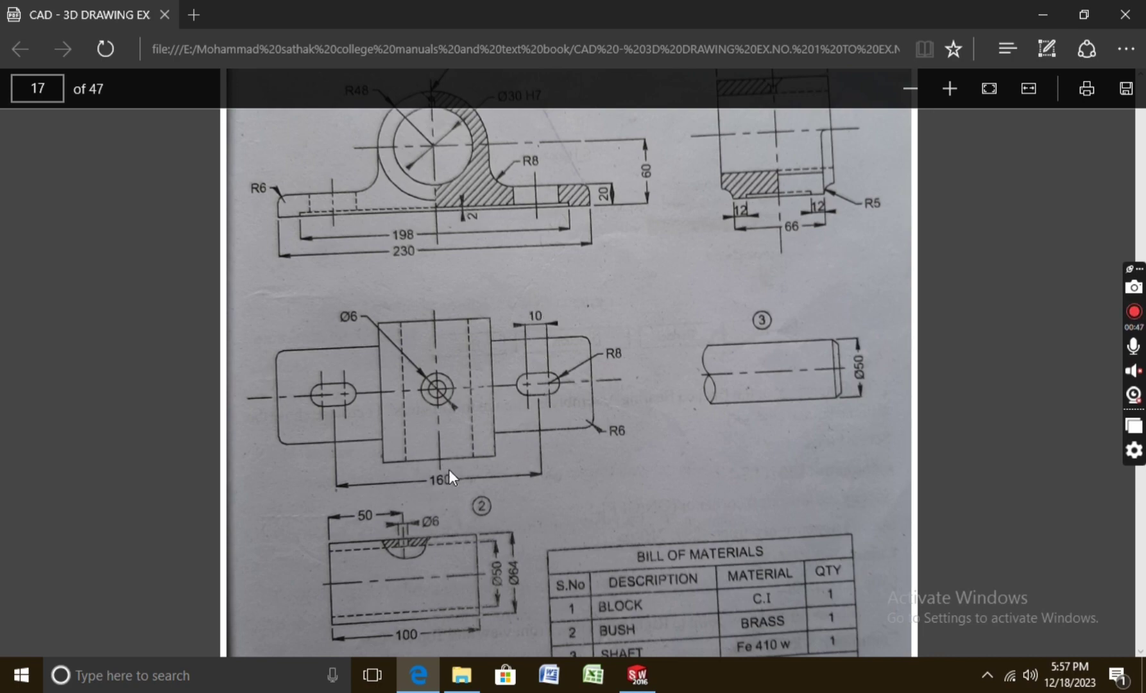
click(1044, 23)
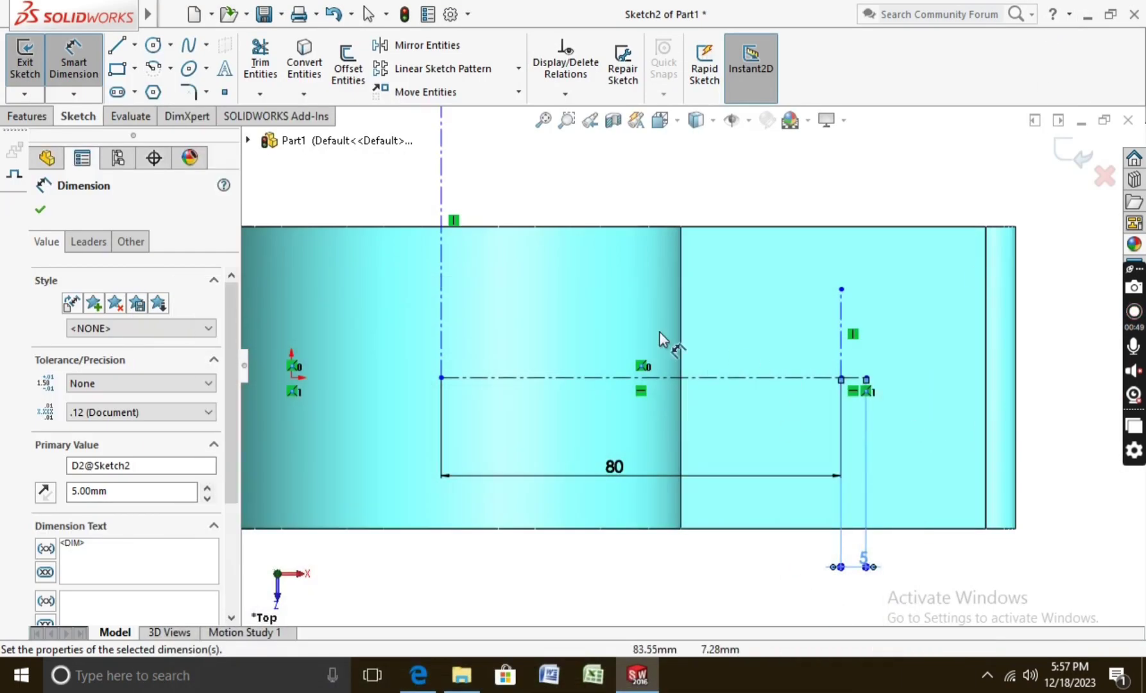
Draw a circle at the short centerline's end and dimension it Ø16.
click(153, 45)
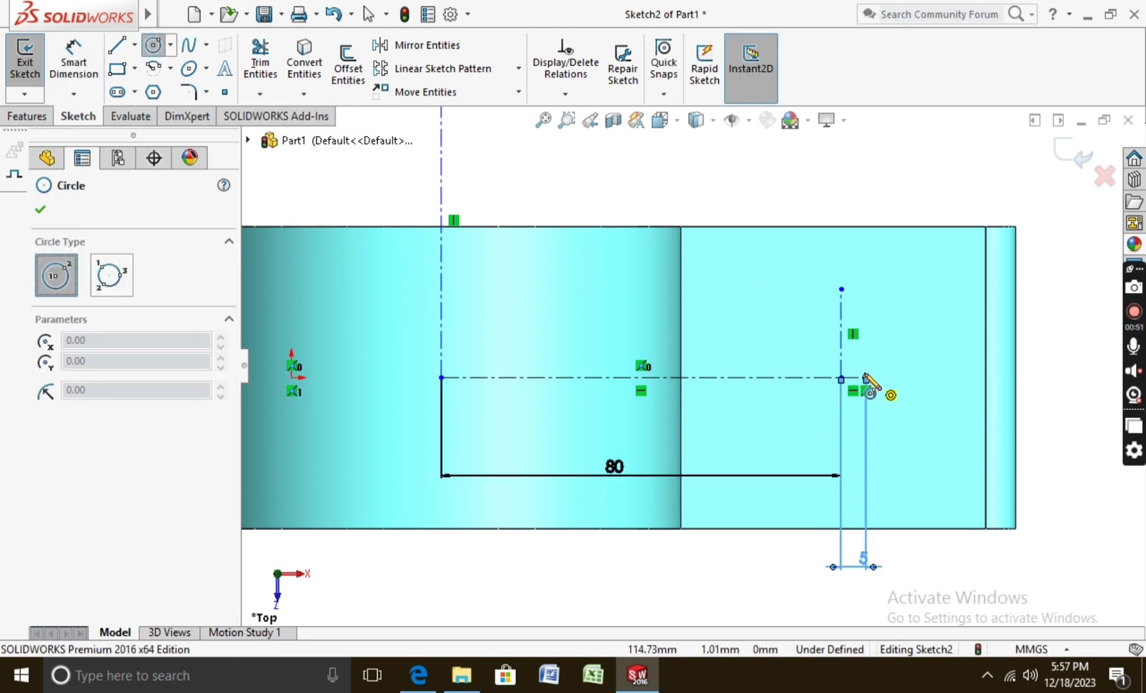
click(866, 379)
click(901, 368)
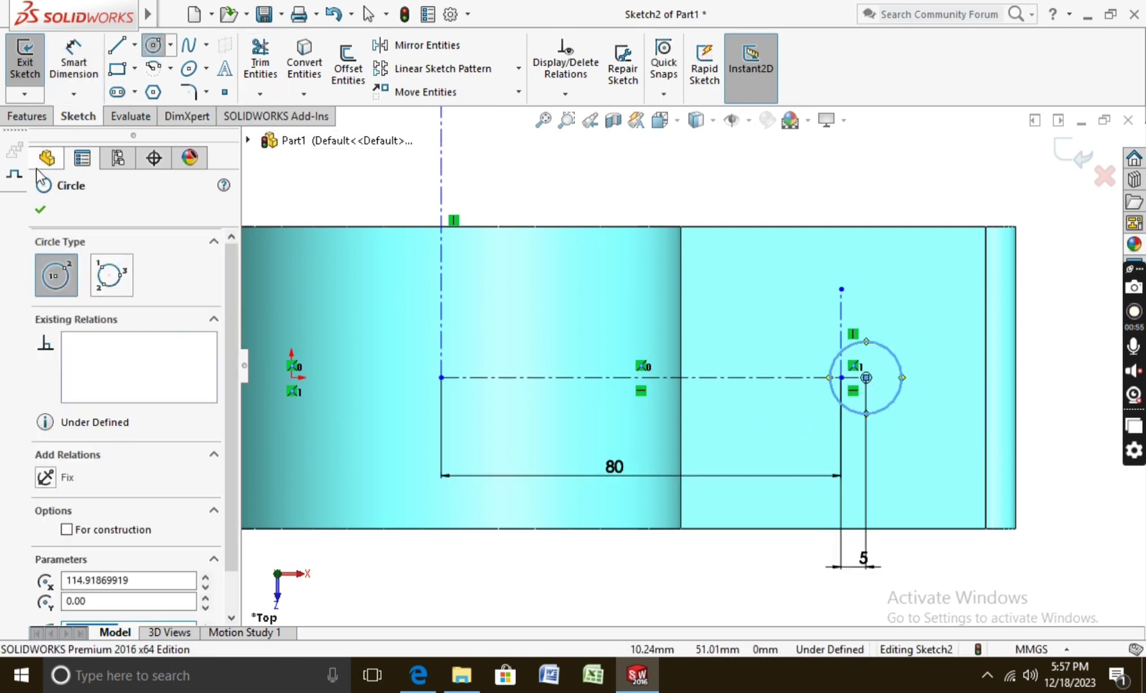
click(42, 210)
click(74, 58)
click(901, 388)
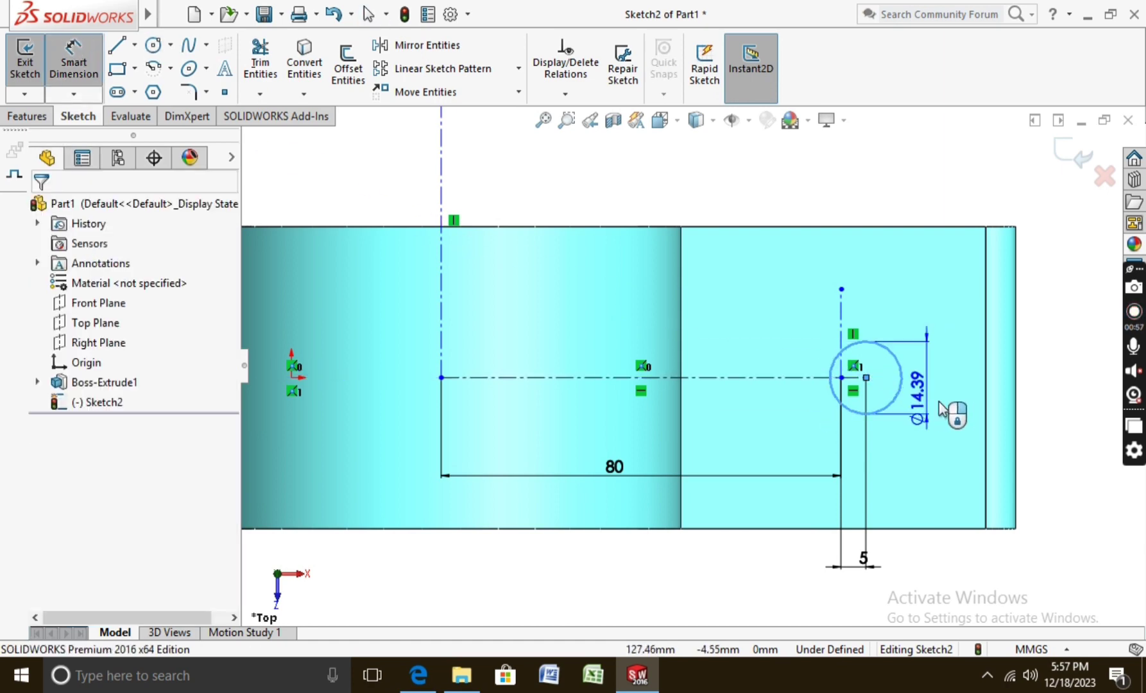
click(966, 403)
text(16)
key(Return)
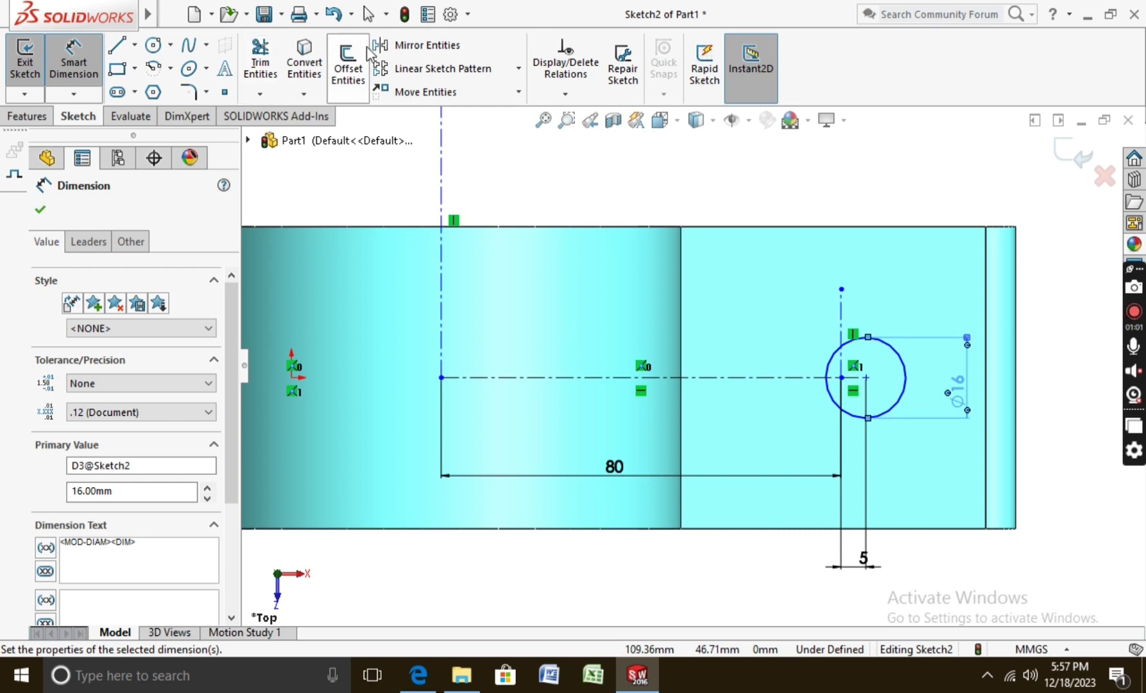
Mirror the Ø16 circle about the short vertical line.
click(426, 46)
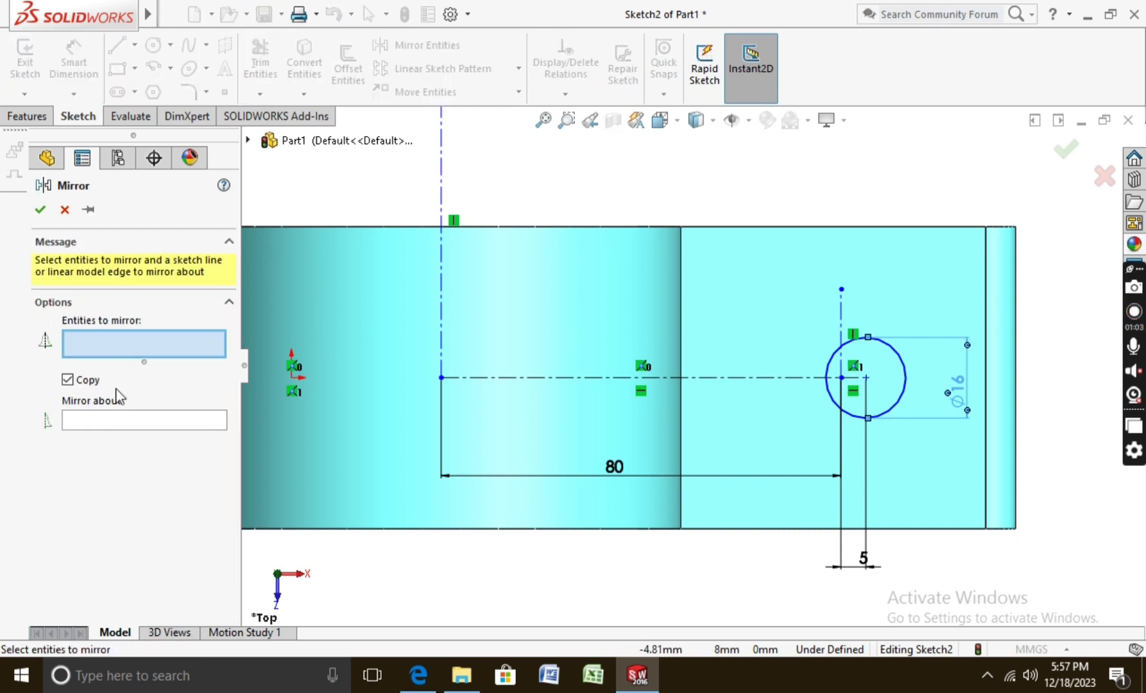
click(905, 368)
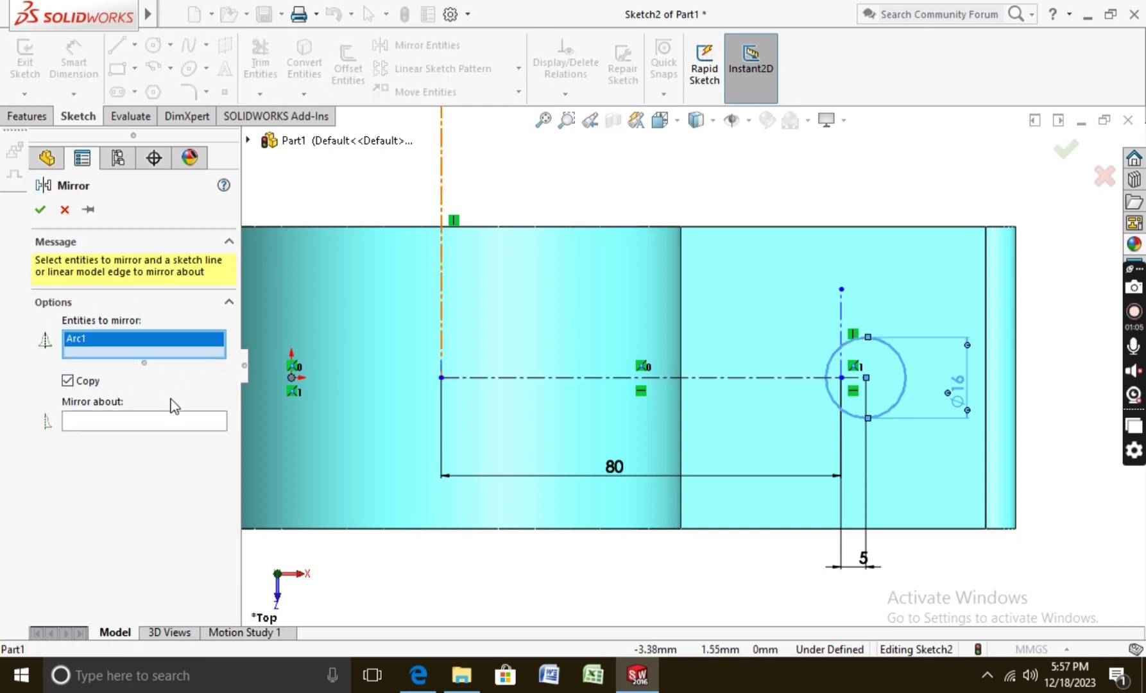
click(180, 424)
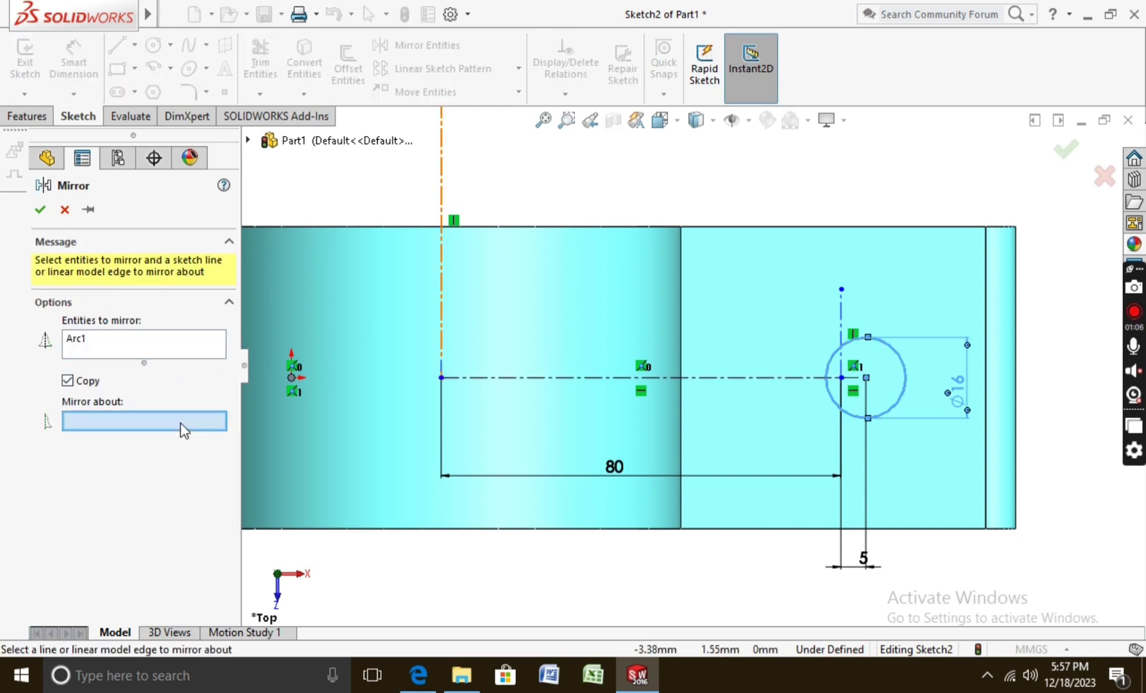
click(842, 317)
click(40, 210)
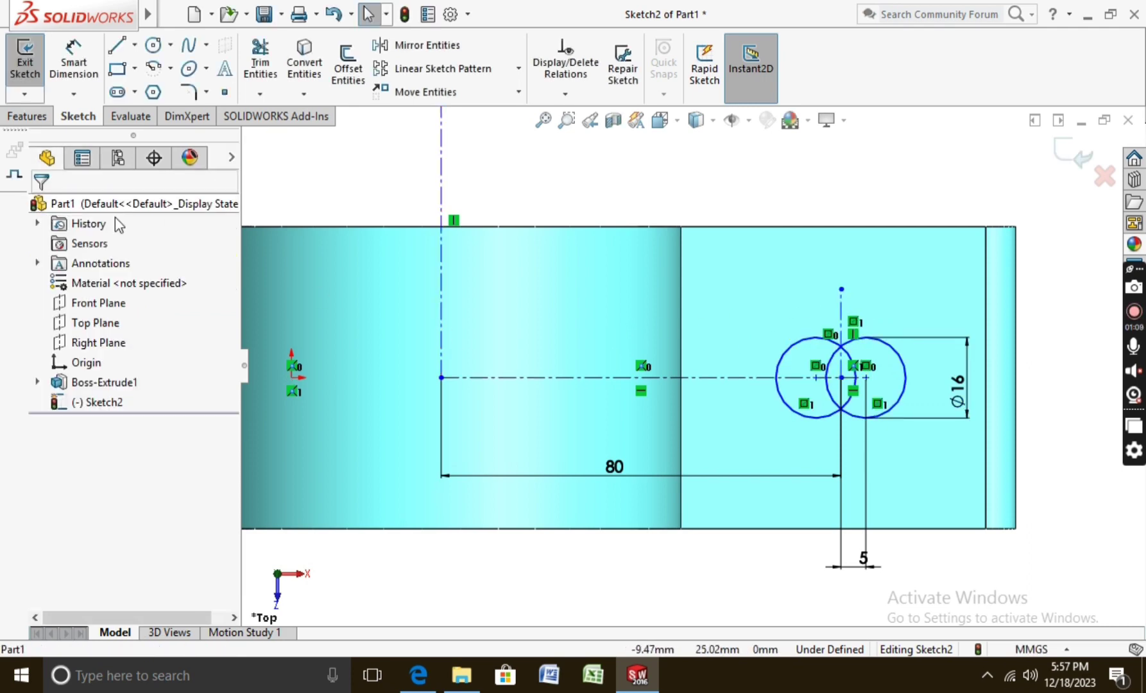
Join the two circles with lines across their tops and bottoms.
click(116, 47)
click(832, 335)
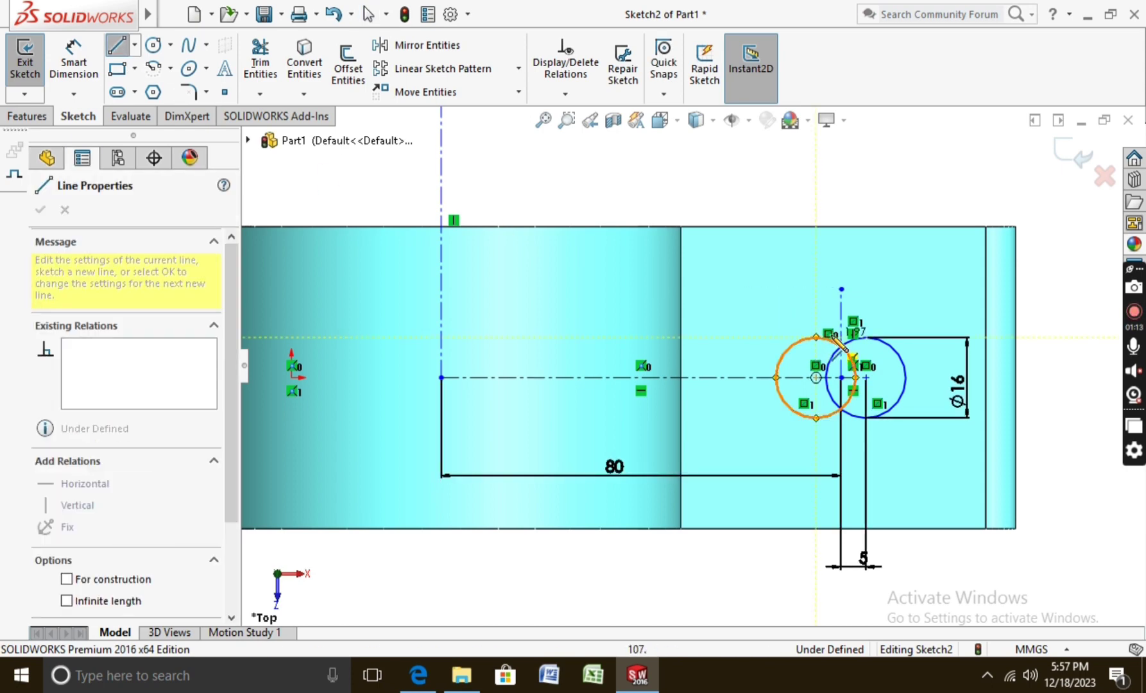
click(867, 336)
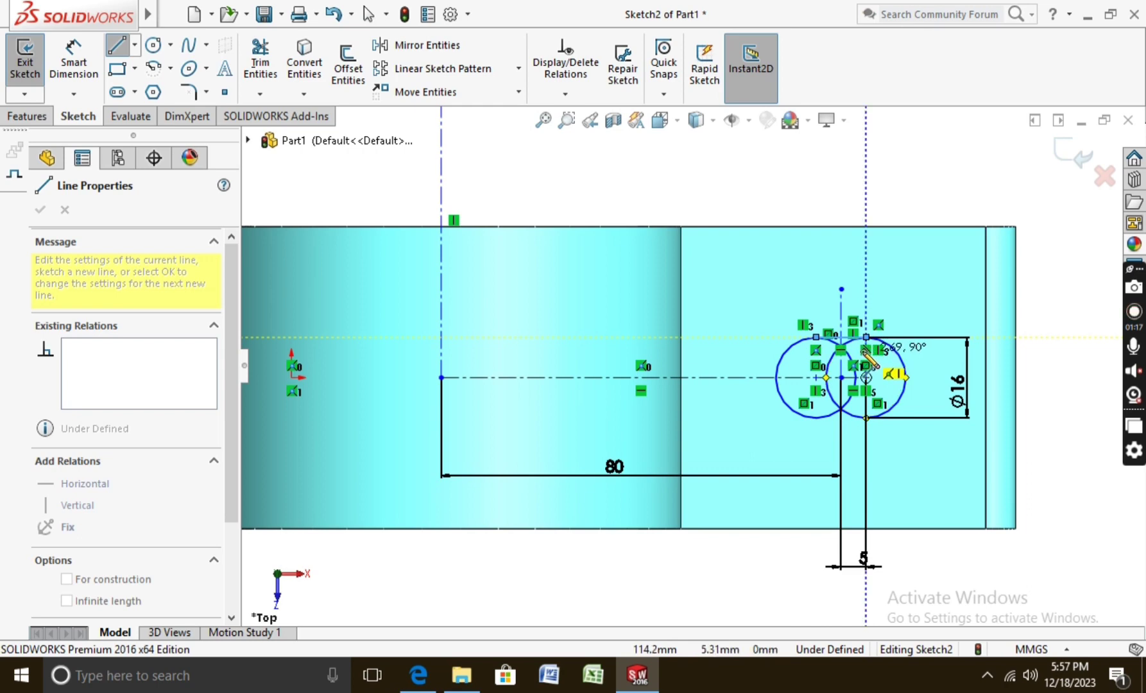
key(Escape)
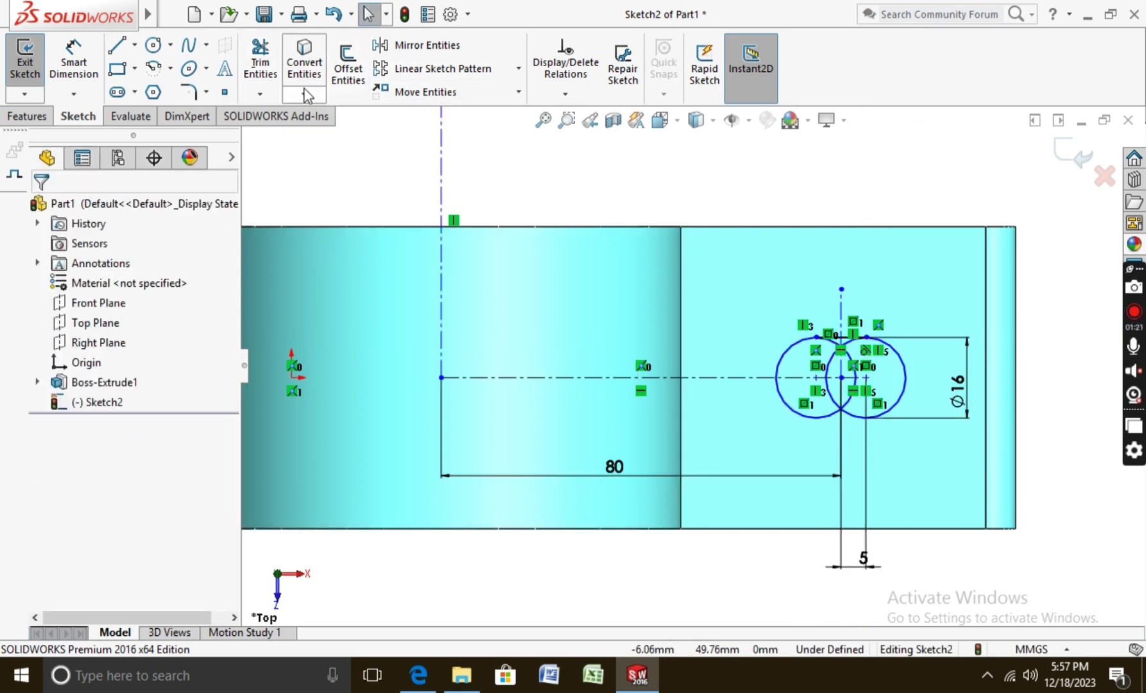
click(117, 45)
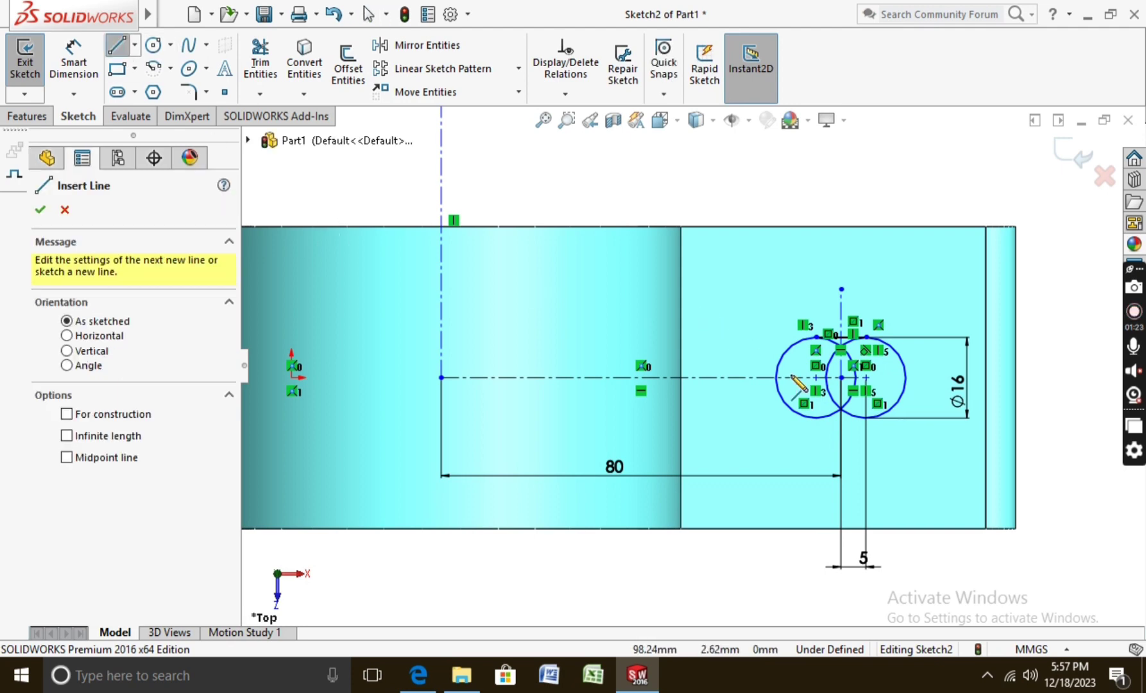
click(815, 417)
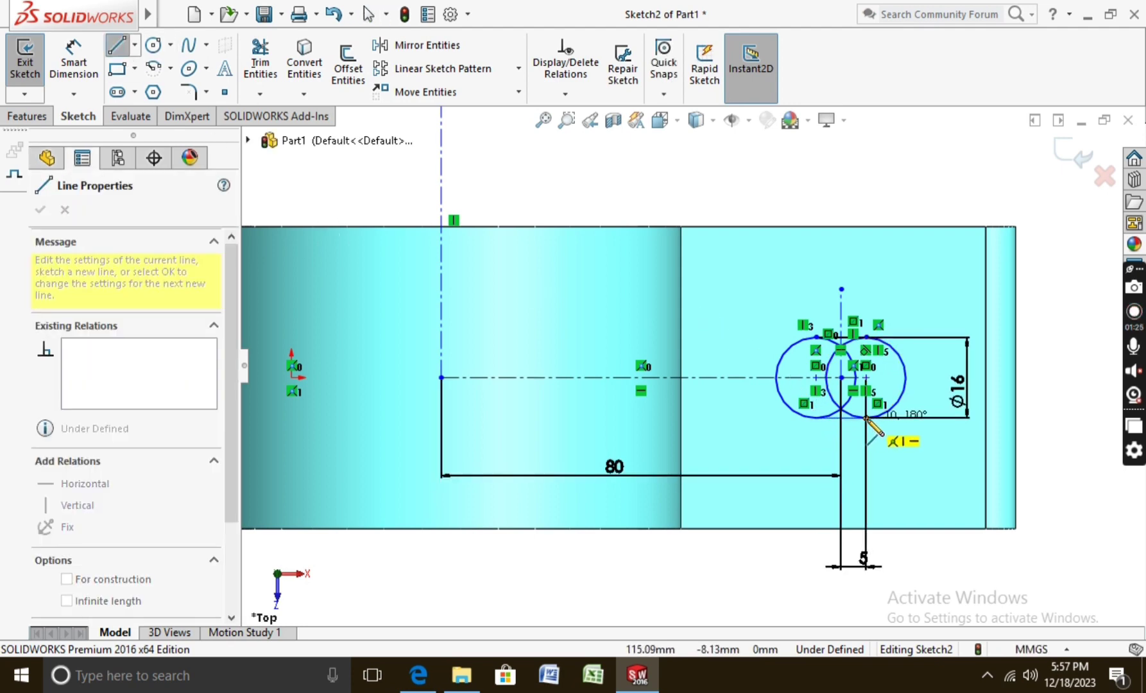
click(865, 417)
key(Escape)
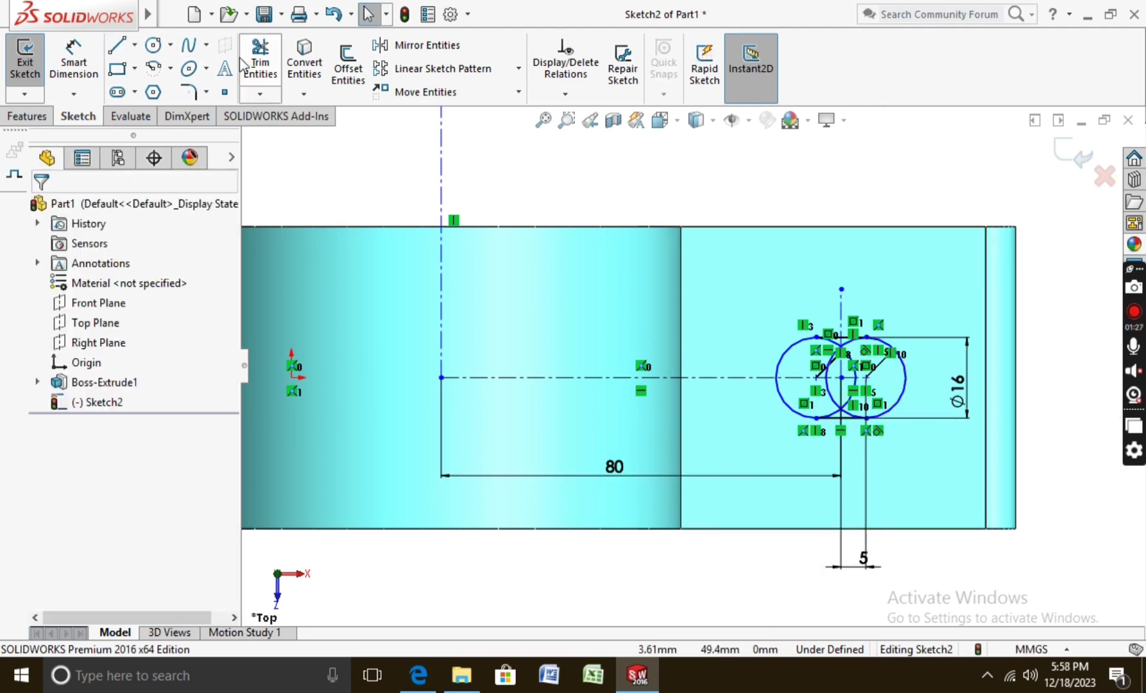
Power-trim the overlapping inner and cusp arcs of the two circles into one slot outline.
click(259, 61)
scroll(869, 368, down, 5)
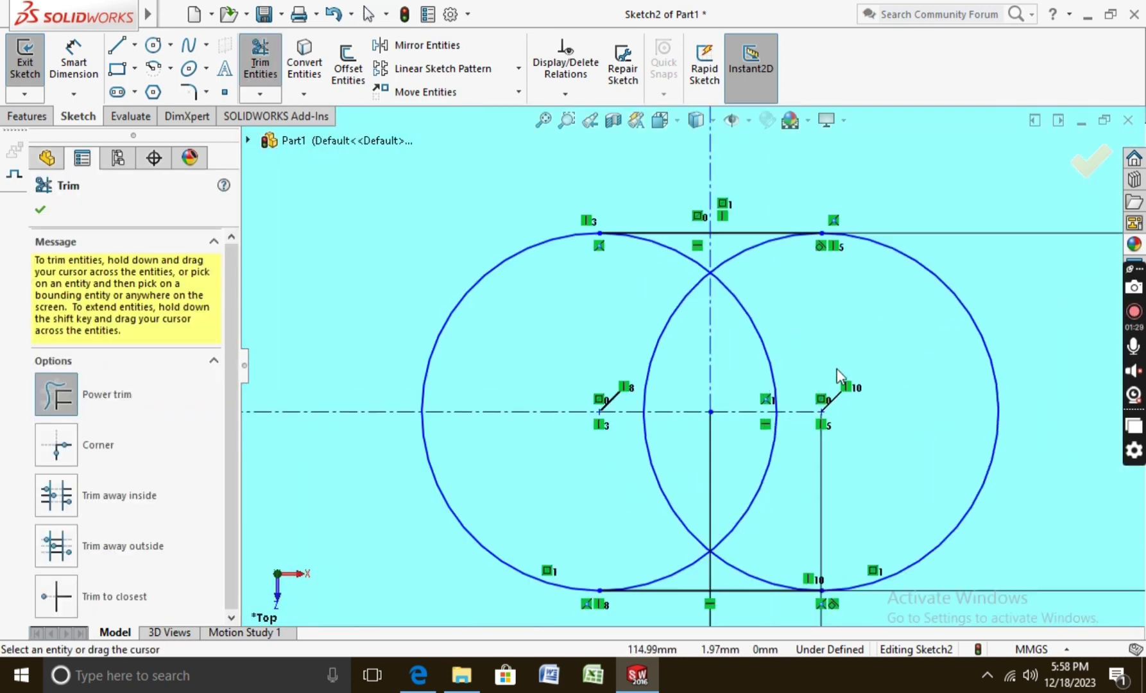
drag(787, 310, 744, 359)
mouse_move(749, 422)
mouse_down()
mouse_move(748, 493)
mouse_move(732, 516)
mouse_up()
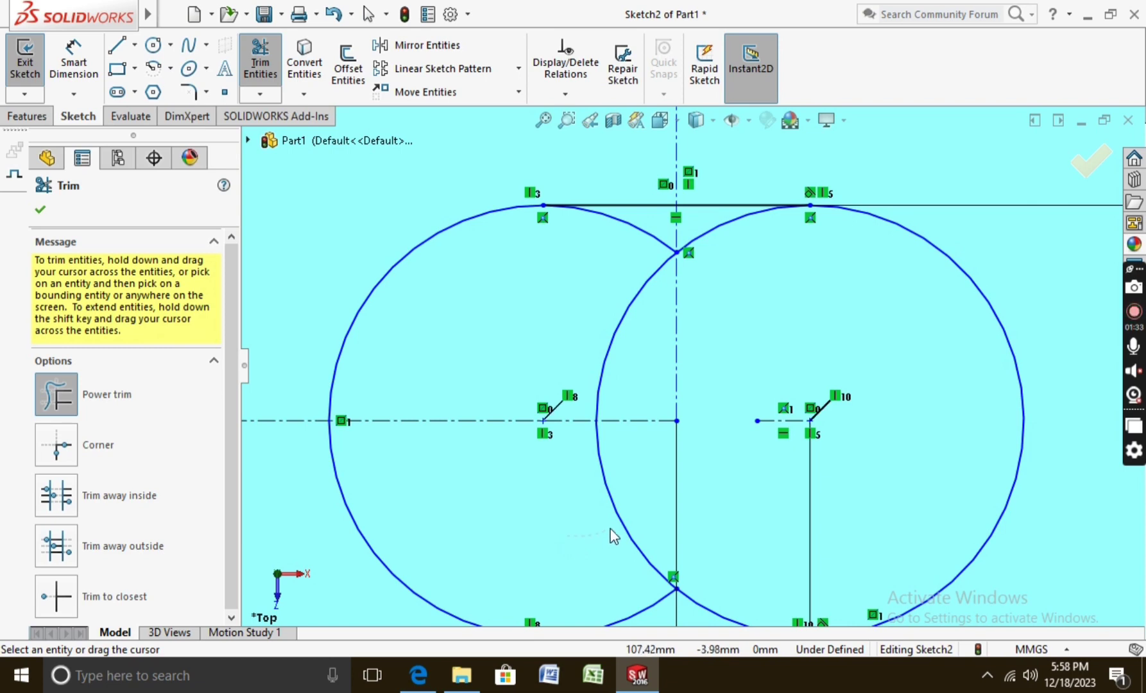
drag(613, 536, 624, 532)
scroll(629, 526, down, 2)
key(f)
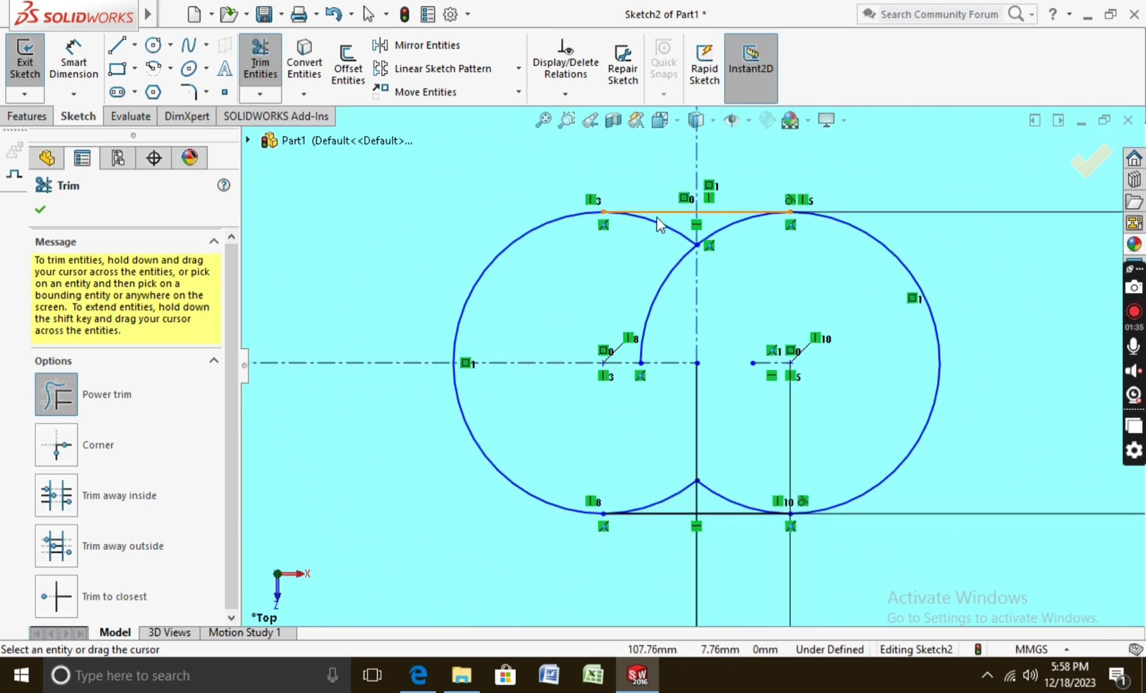
drag(670, 230, 683, 282)
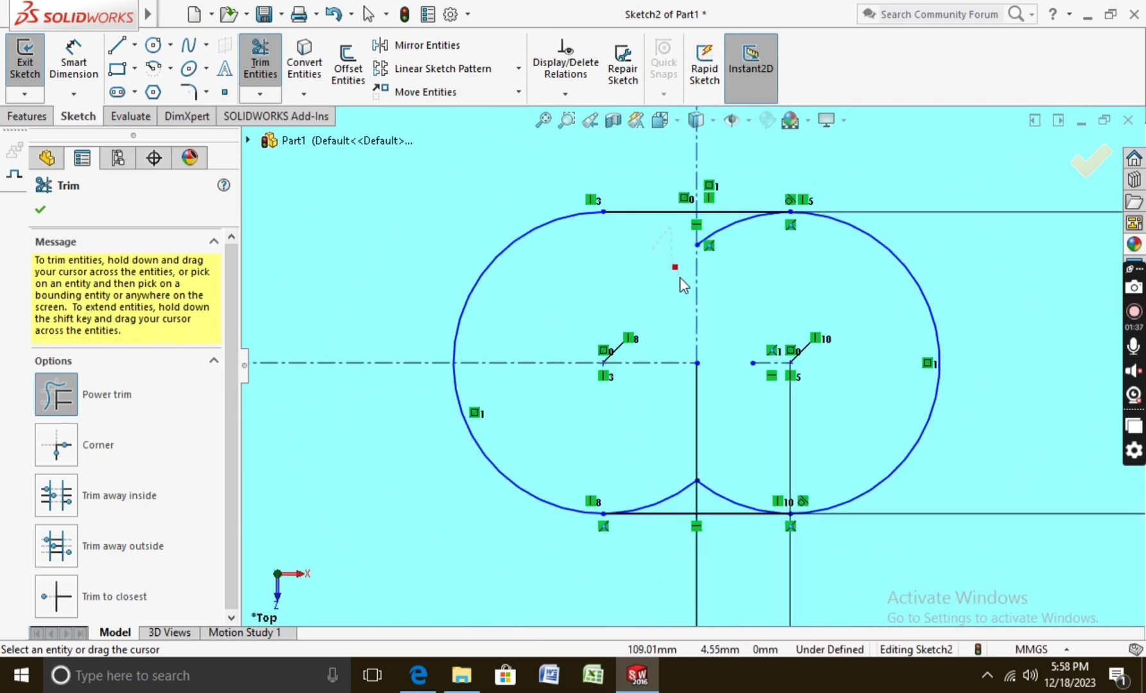
drag(723, 232, 709, 272)
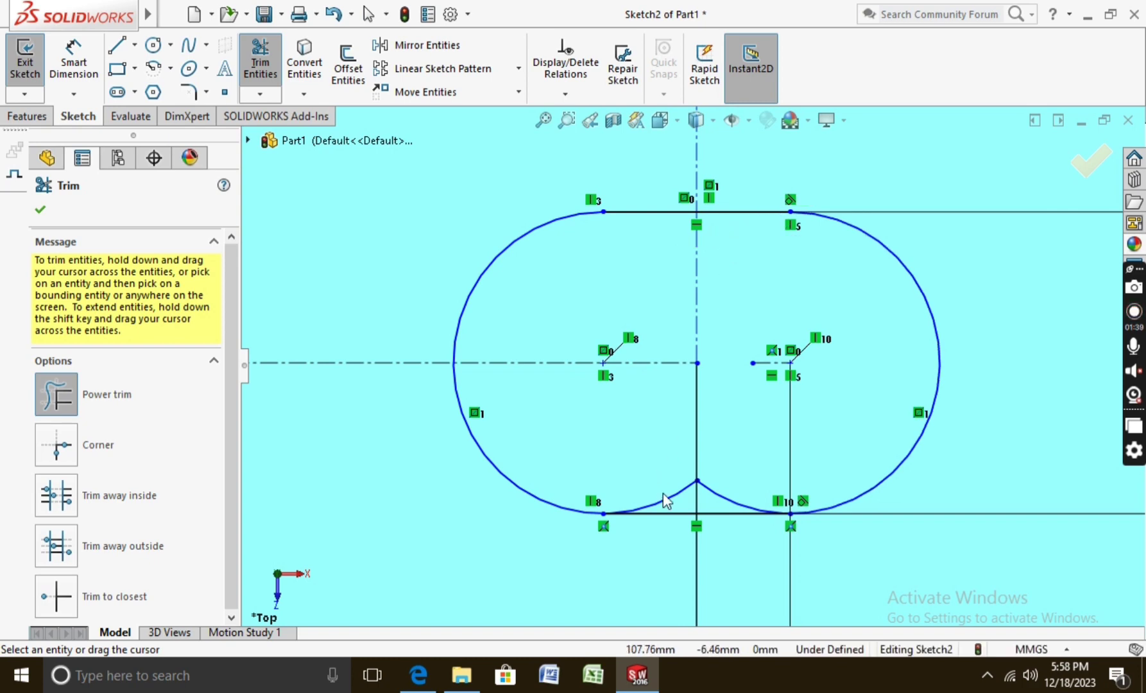
drag(664, 501, 742, 425)
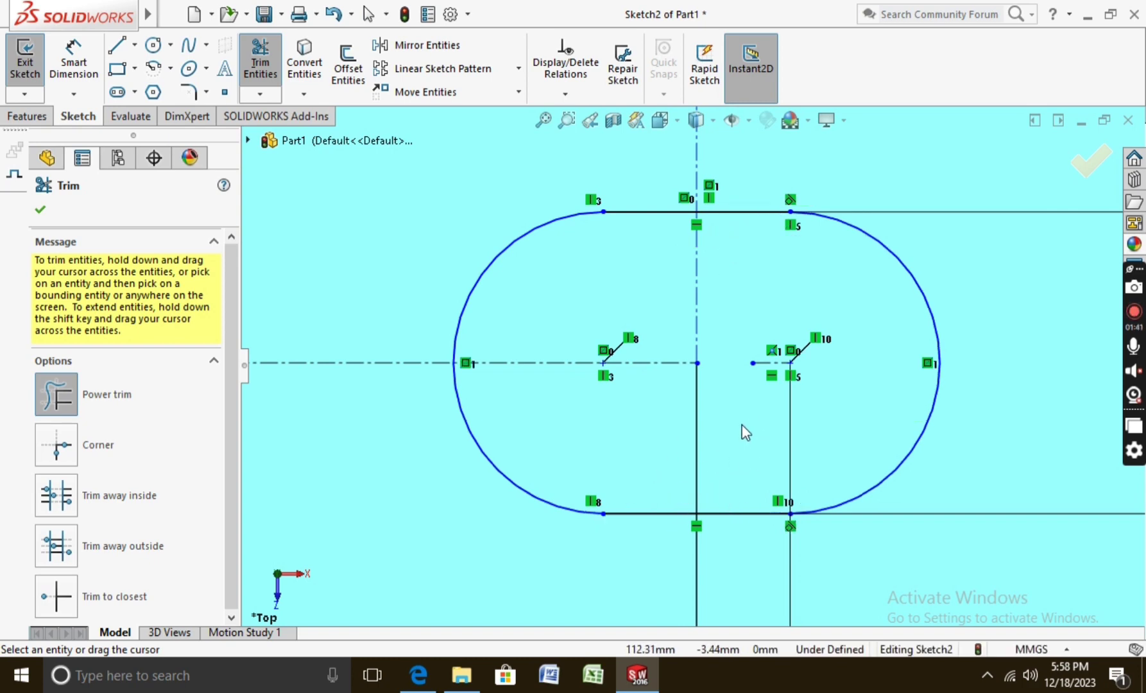
key(Escape)
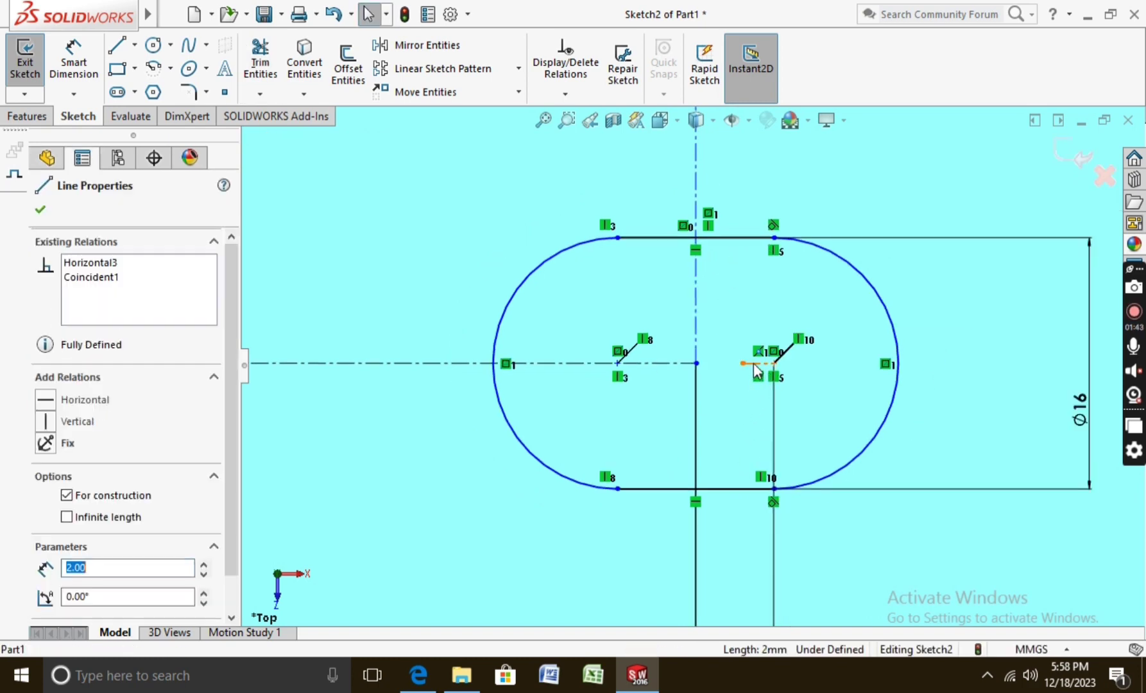
Delete the leftover short and vertical construction lines from the sketch.
click(754, 364)
key(Delete)
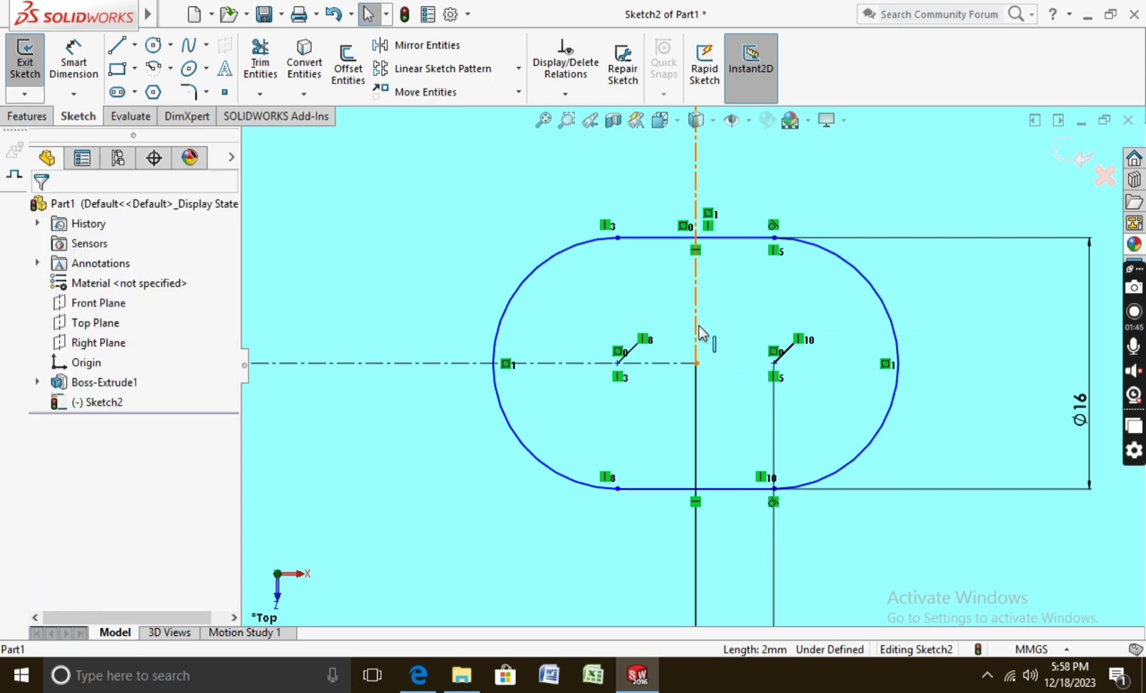
click(699, 324)
key(Delete)
scroll(694, 335, down, 3)
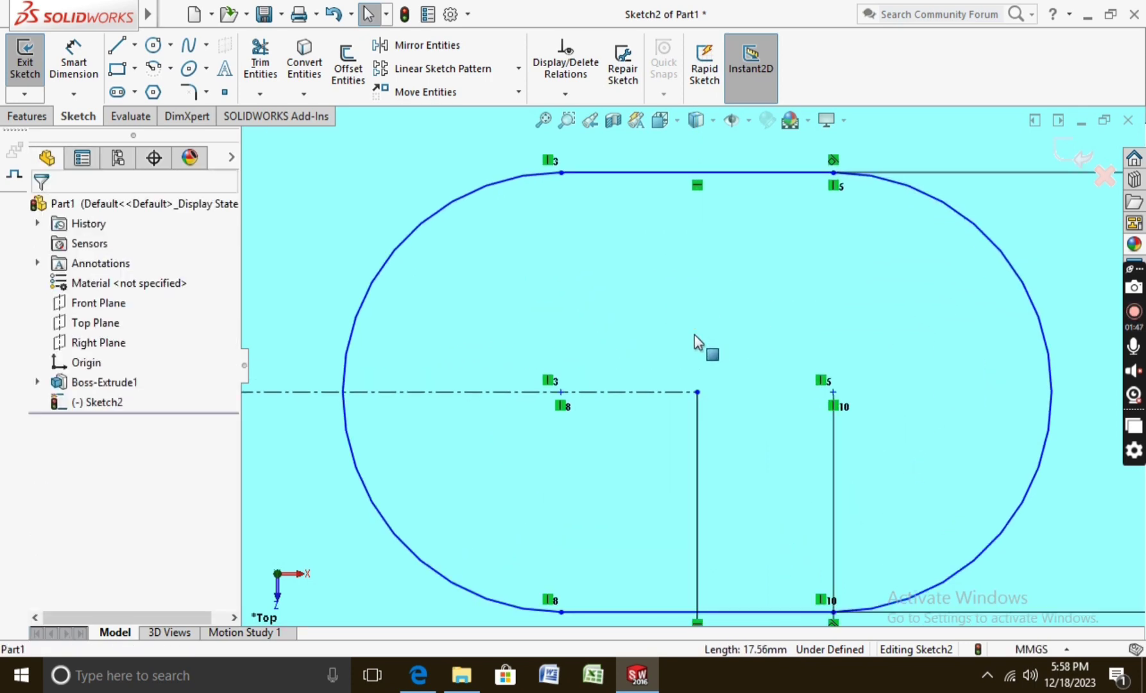
scroll(694, 335, up, 4)
scroll(697, 337, up, 2)
scroll(696, 335, up, 3)
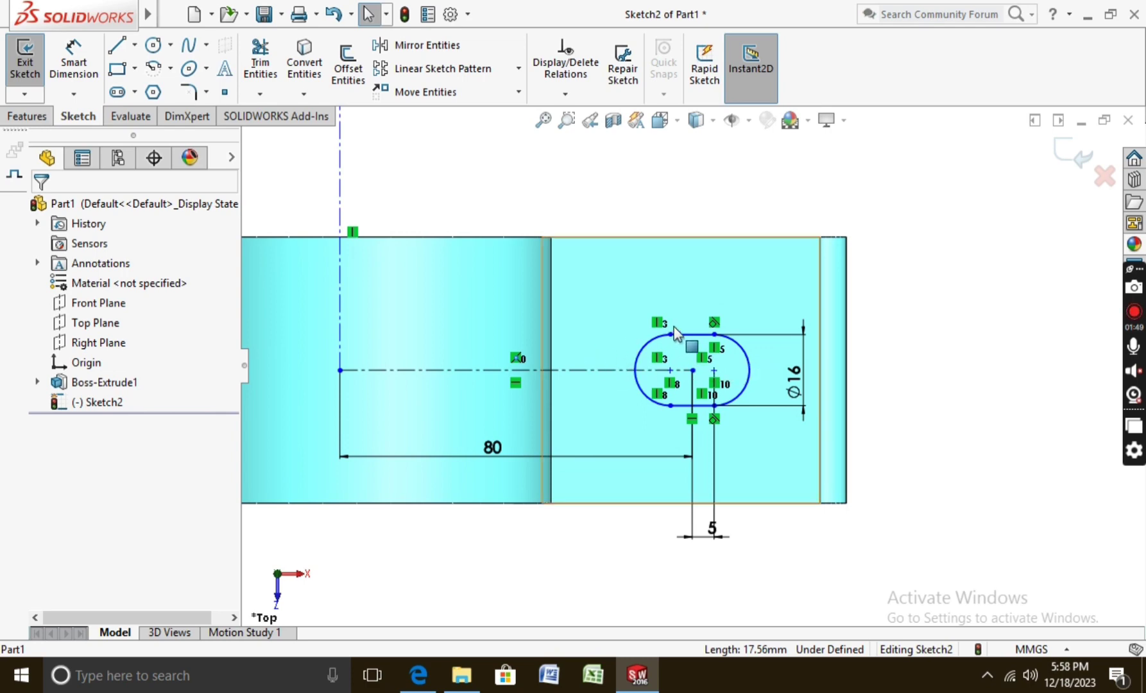
Mirror the slot's two arcs and two lines about the vertical centreline.
click(427, 45)
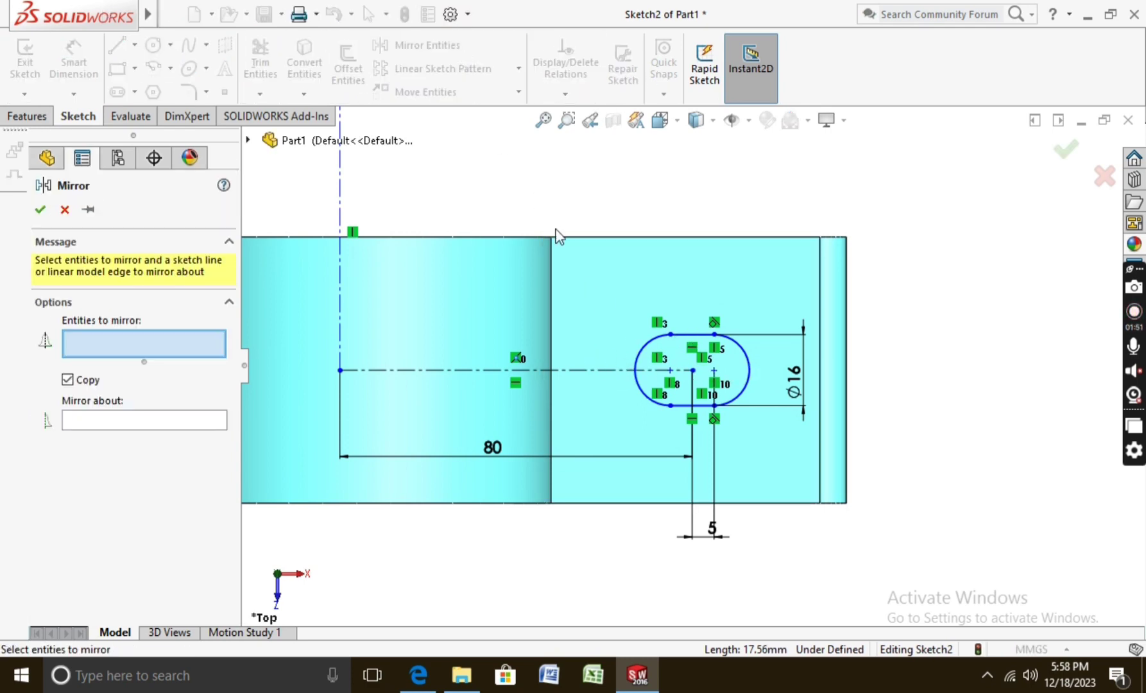
click(637, 357)
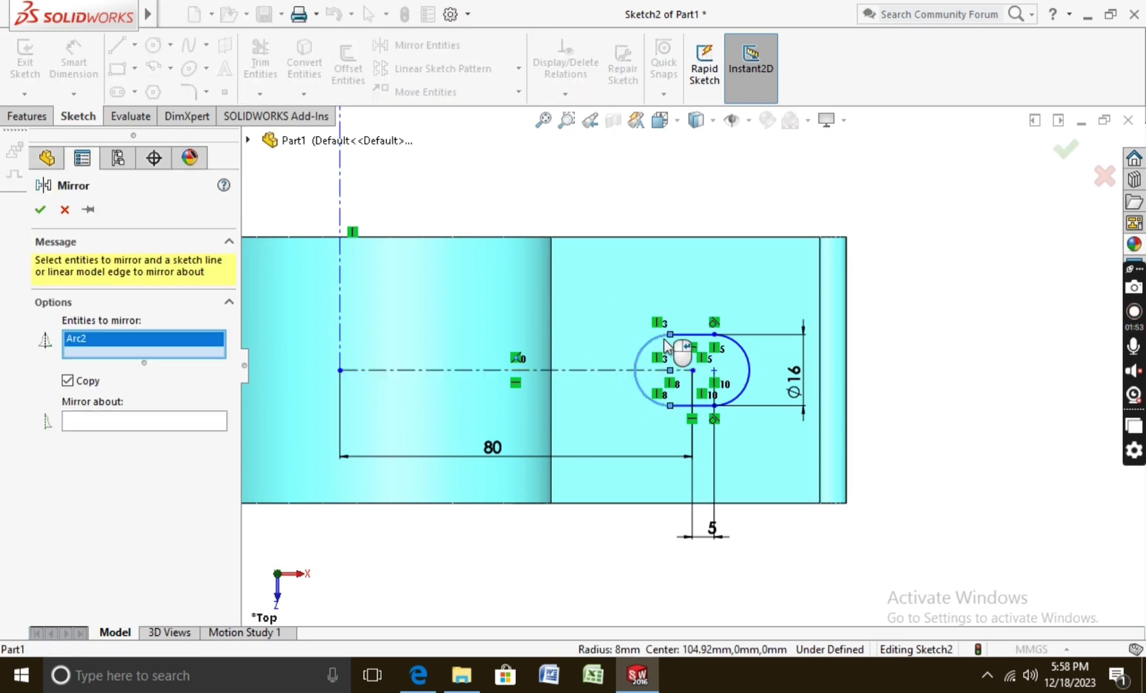
click(696, 335)
click(746, 367)
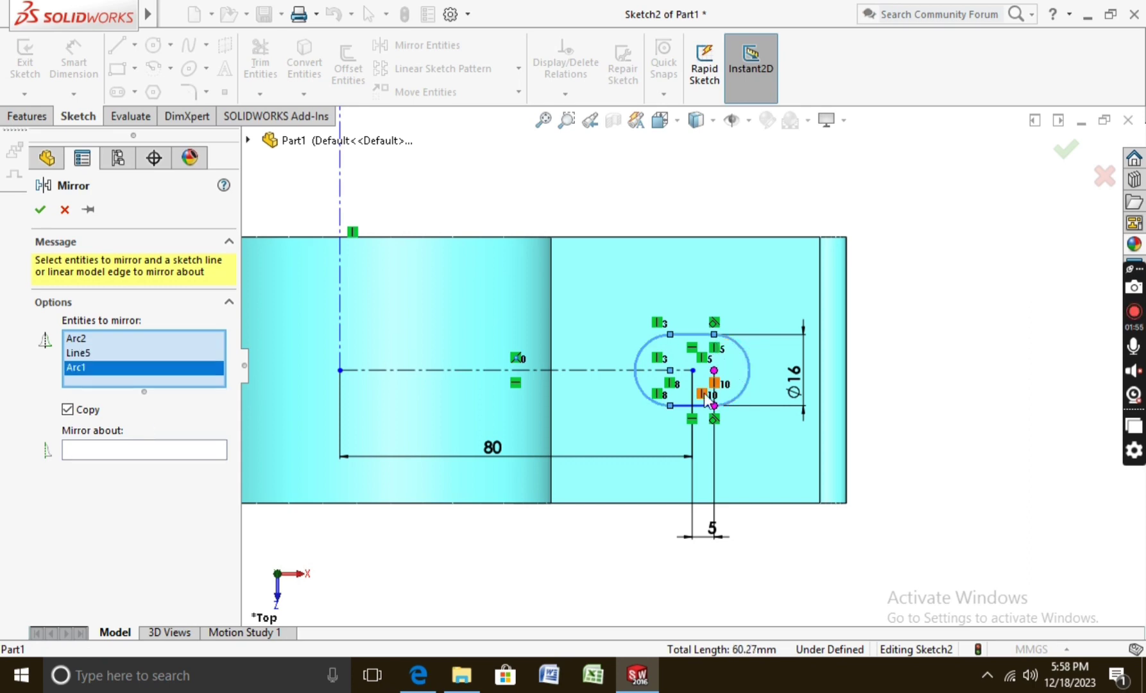
click(692, 407)
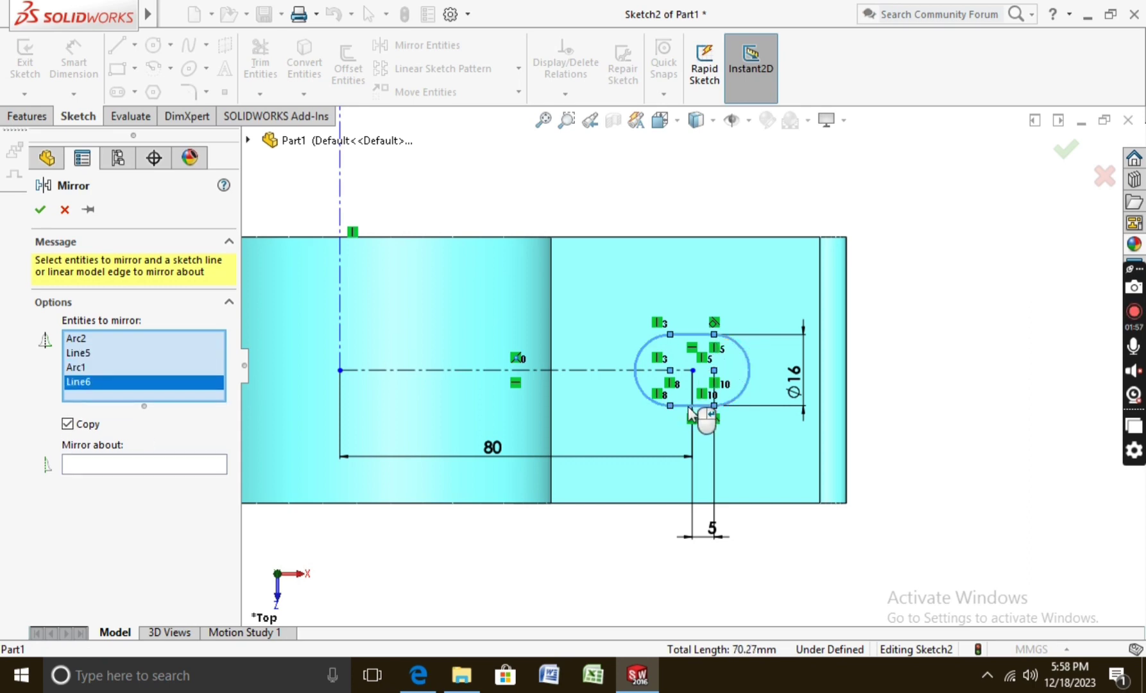
click(183, 473)
scroll(262, 418, down, 4)
scroll(317, 405, up, 6)
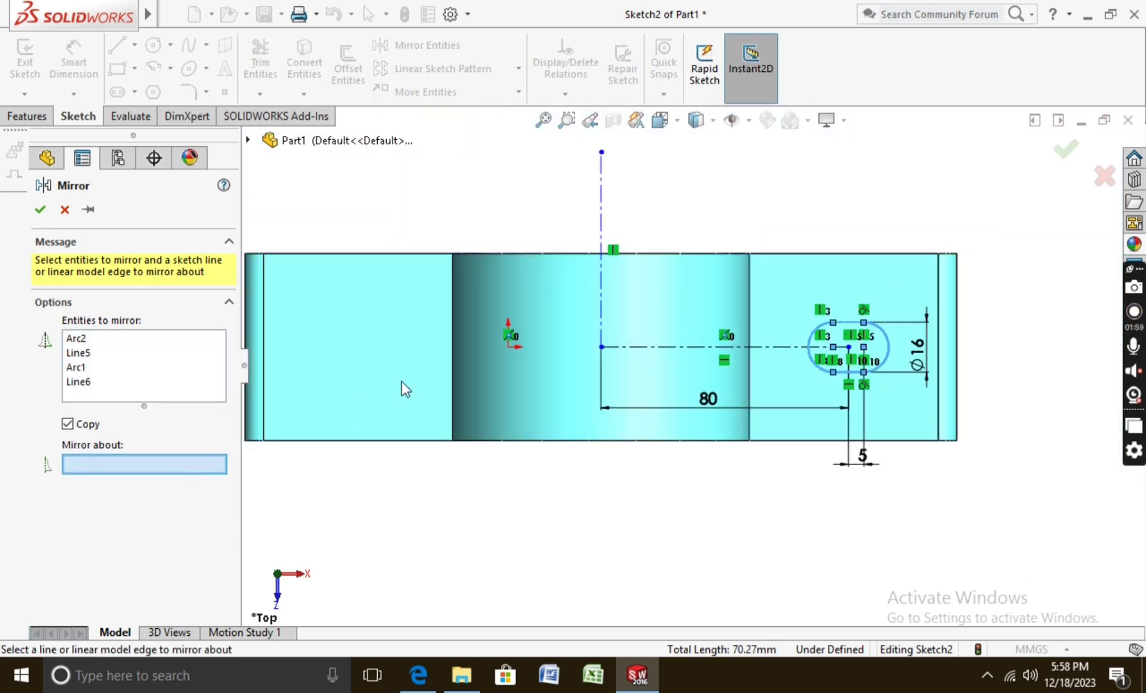
click(602, 297)
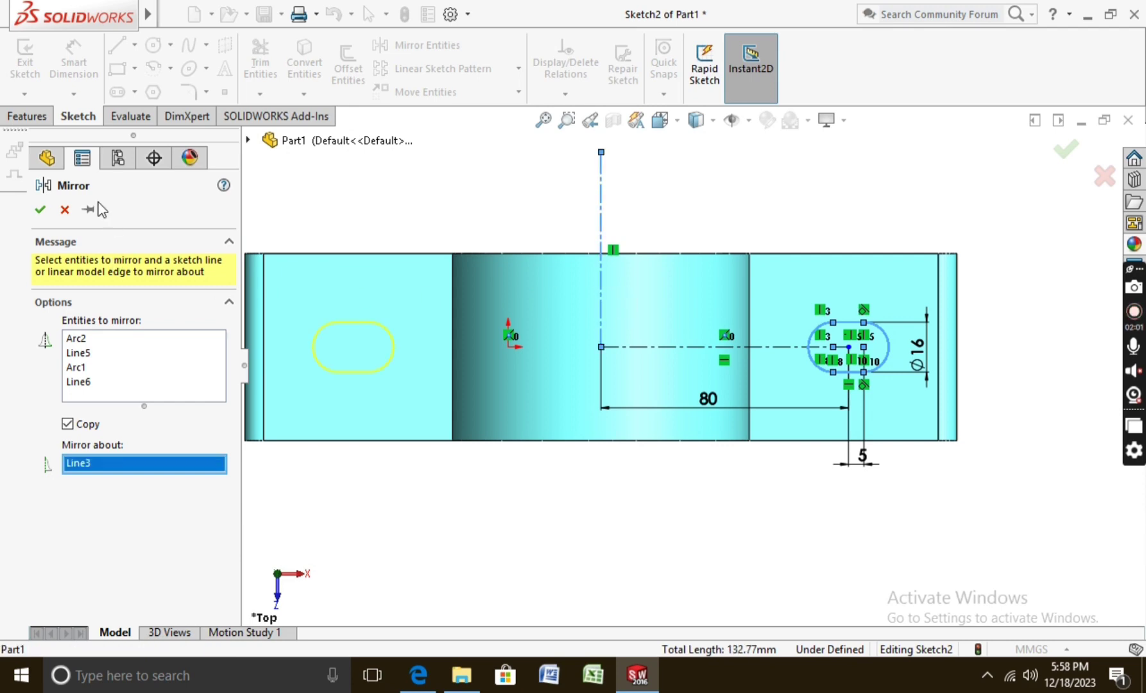
click(45, 209)
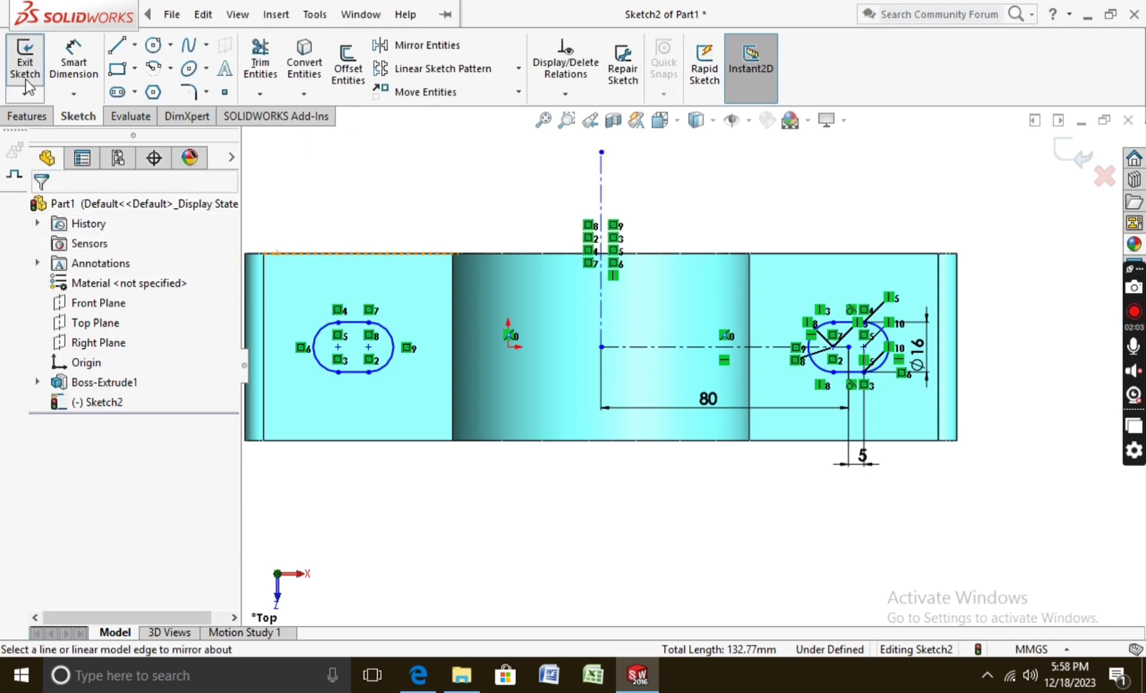
Extrude-cut both slots 60 mm blind, direction reversed into the block's base.
click(40, 118)
click(272, 69)
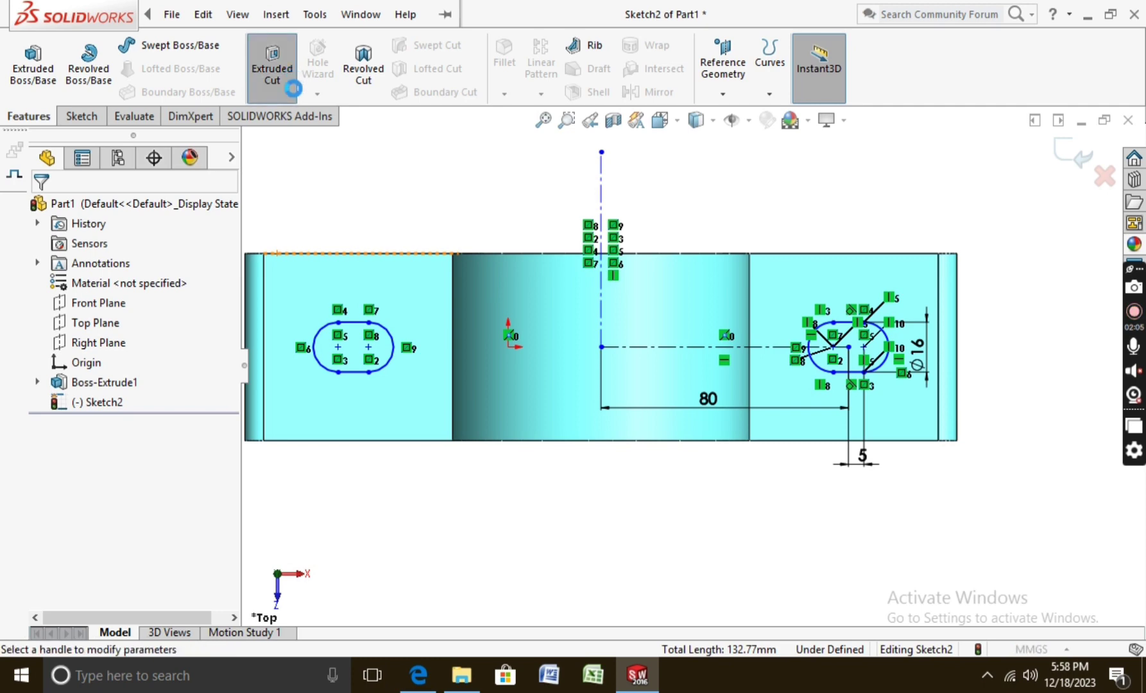
middle_drag(427, 514, 427, 265)
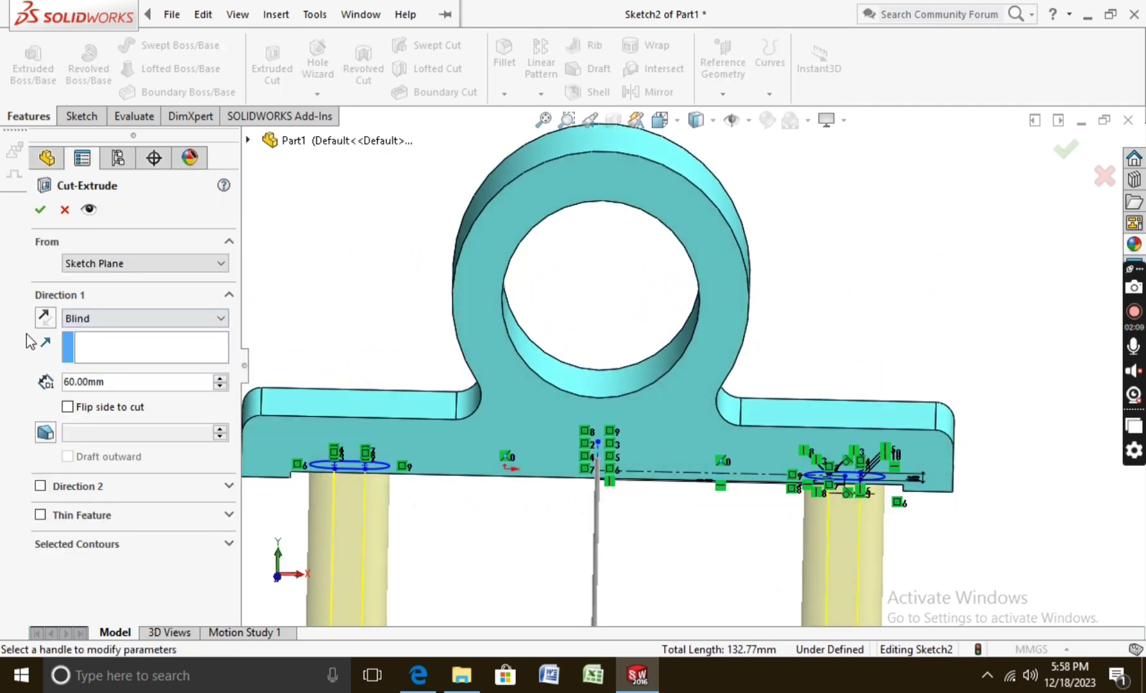
click(44, 318)
mouse_move(385, 544)
middle_down()
mouse_move(508, 399)
mouse_move(443, 472)
middle_up()
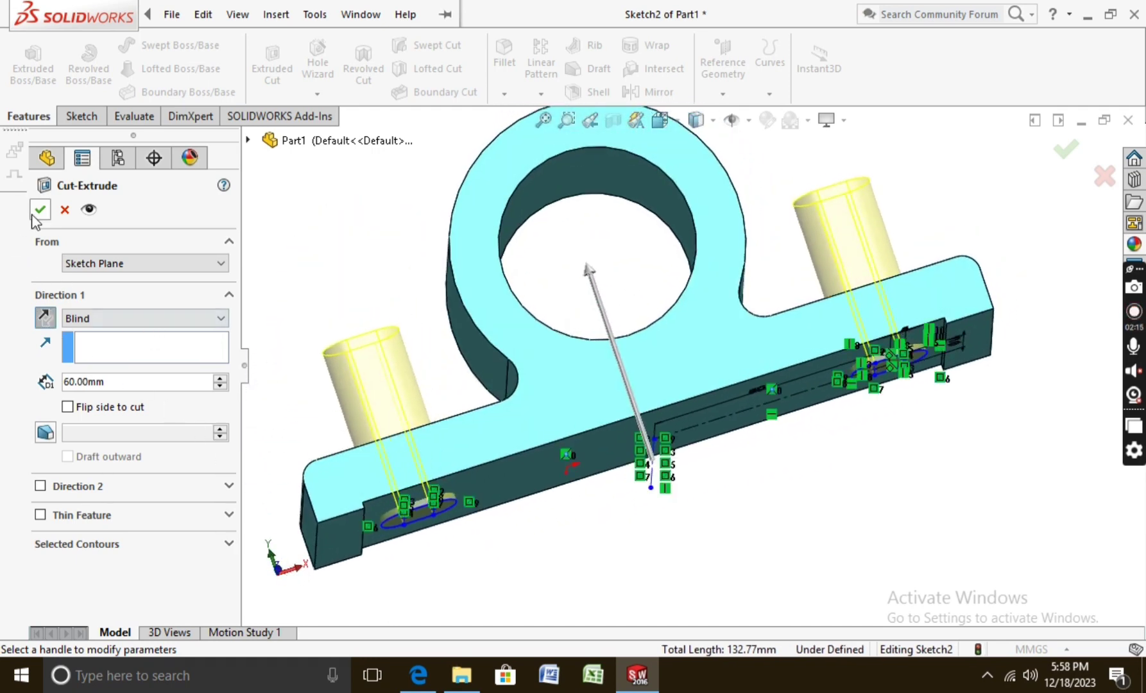
click(45, 217)
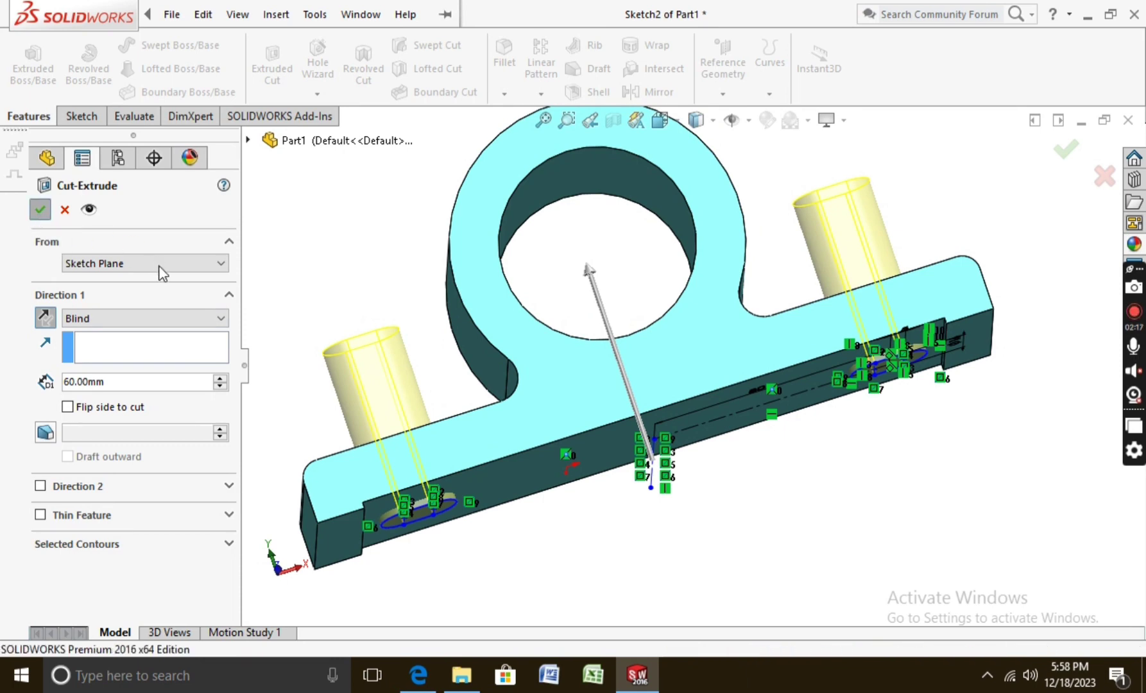
mouse_move(383, 332)
middle_down()
mouse_move(417, 378)
mouse_move(524, 443)
mouse_move(458, 441)
mouse_move(421, 491)
middle_up()
scroll(598, 423, up, 5)
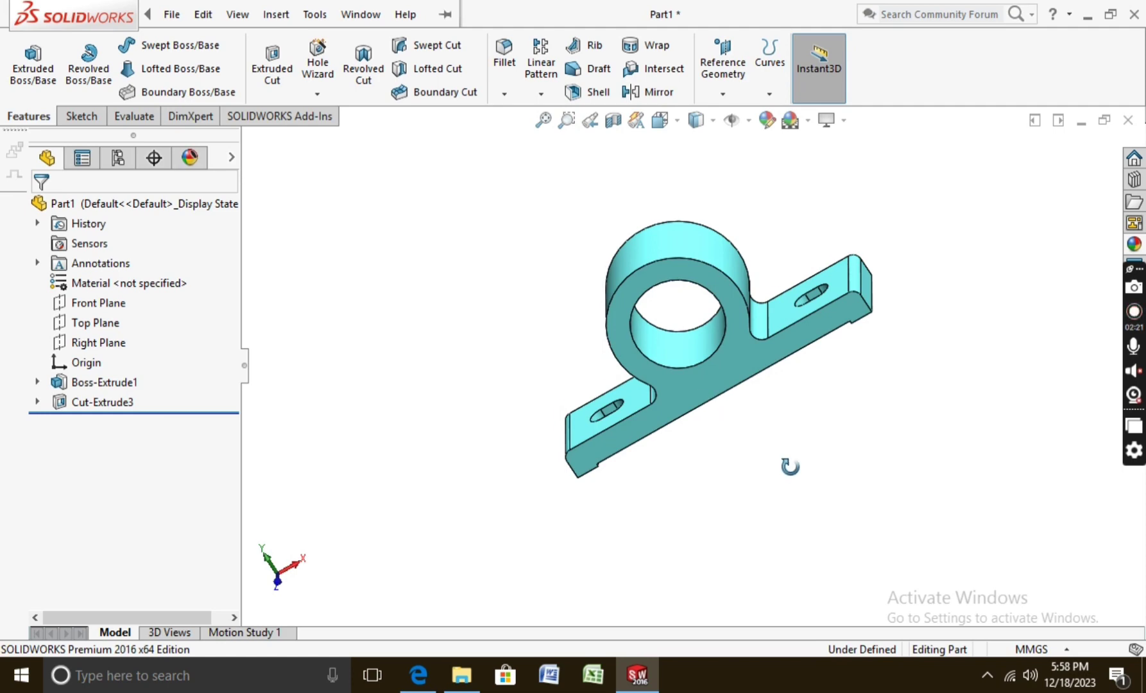
mouse_move(790, 466)
middle_down()
mouse_move(832, 495)
mouse_move(783, 450)
middle_up()
click(360, 14)
mouse_move(172, 14)
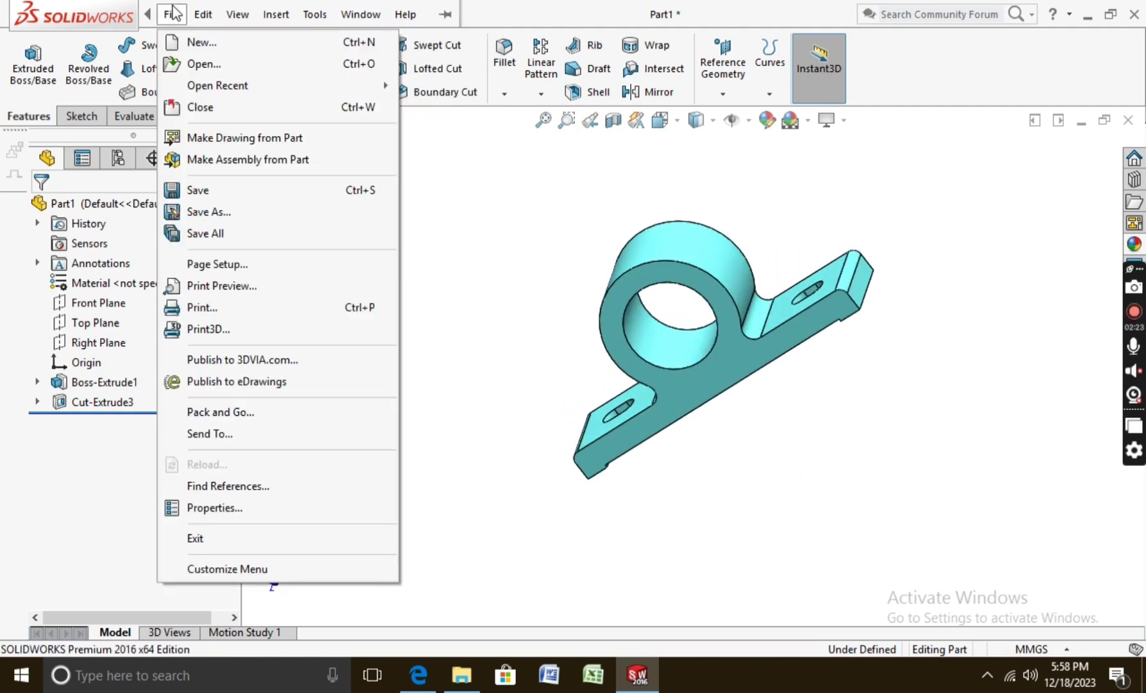
In Save As, go up to the solid exp folder and create a new folder there.
click(469, 211)
click(268, 14)
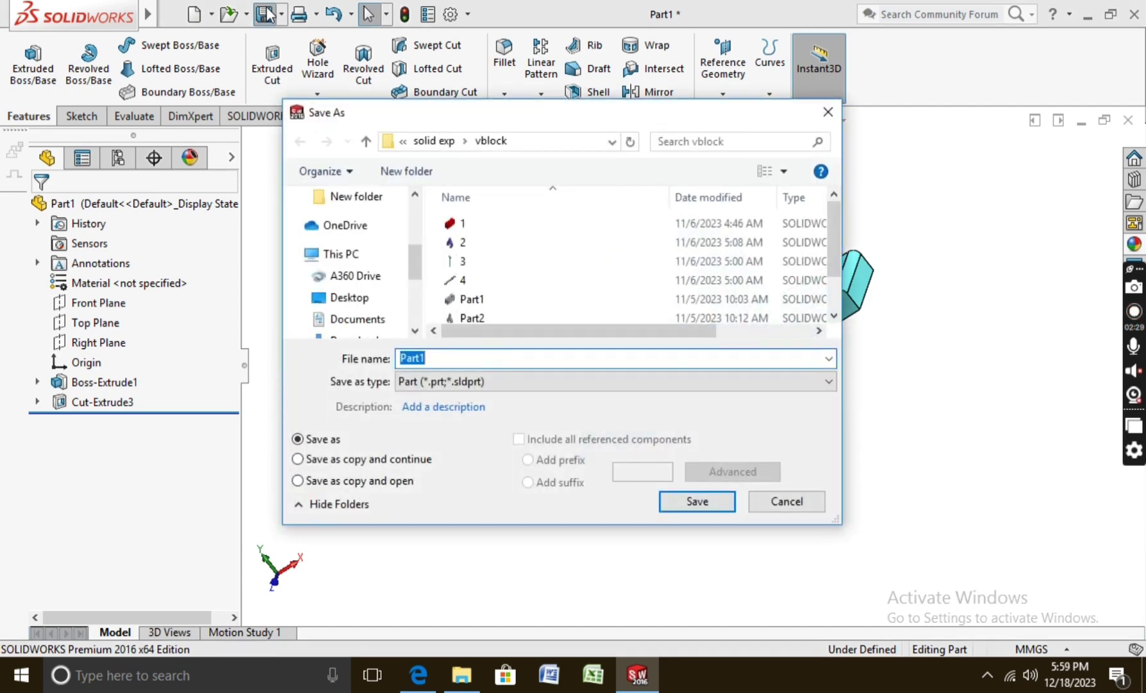
click(443, 143)
right_click(484, 274)
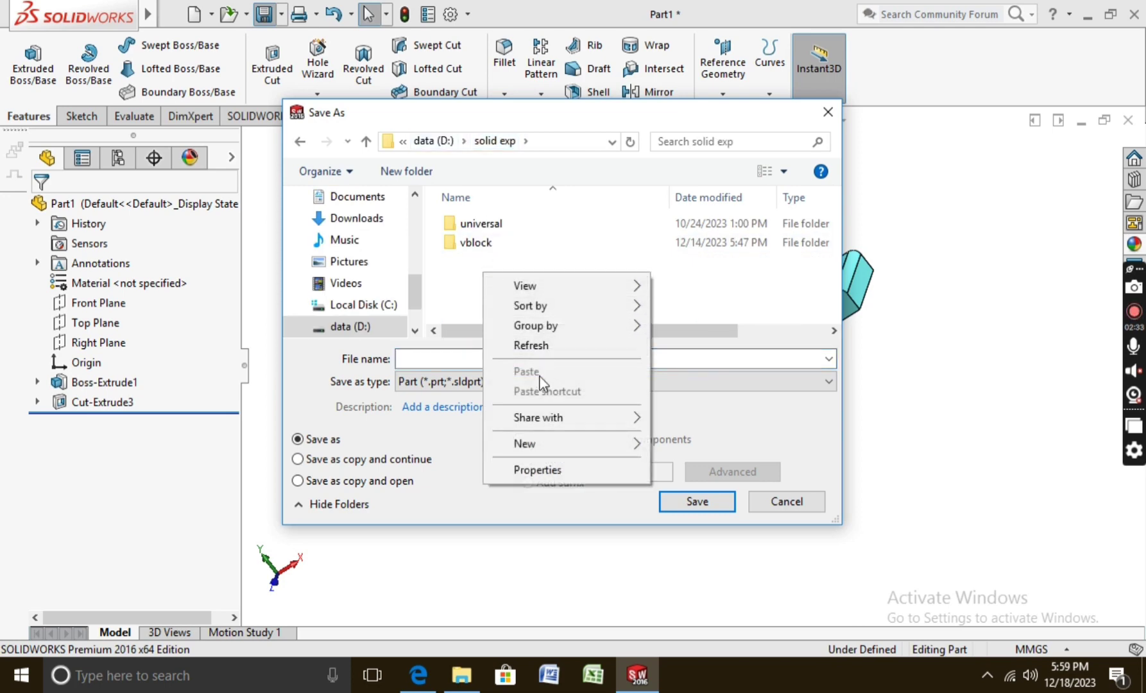
mouse_move(525, 443)
click(670, 446)
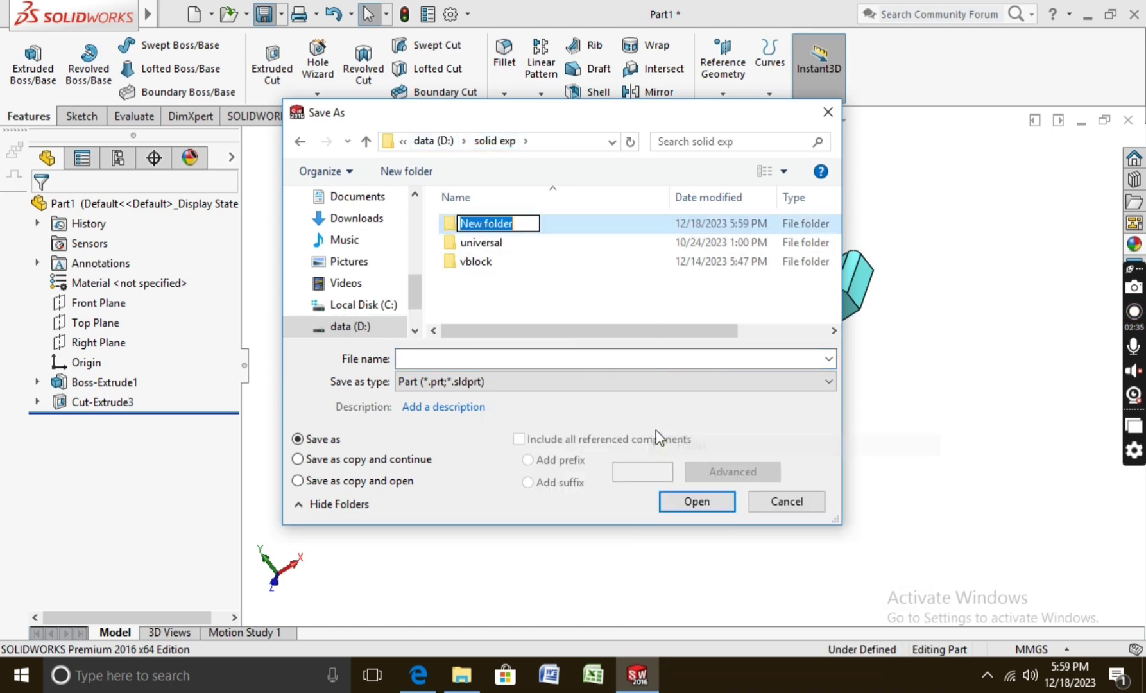
Name the folder 'bushed bearing', open it, and save the block as p1.
key(BackSpace)
text(bushed bearing)
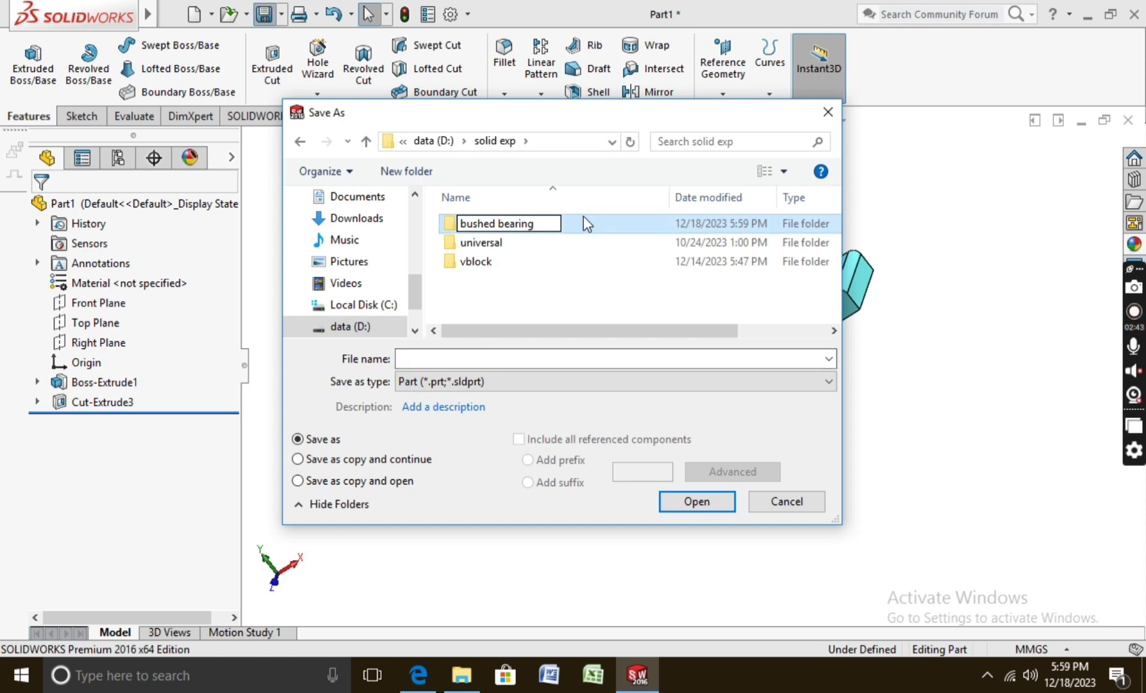
click(583, 217)
double_click(586, 225)
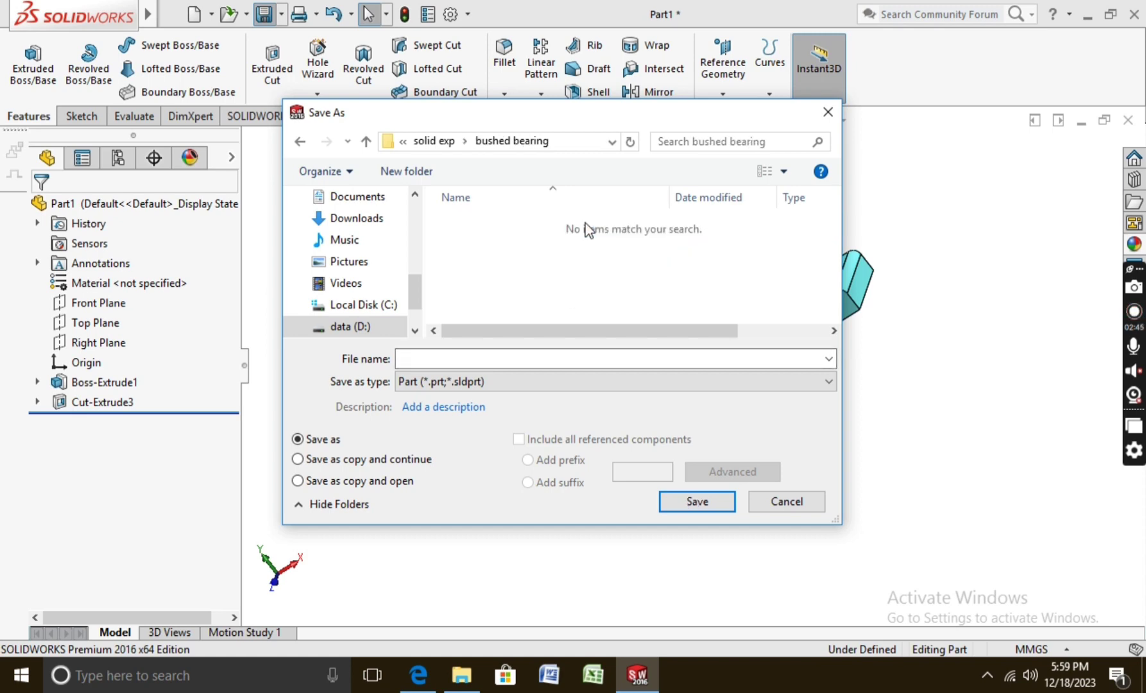
click(490, 359)
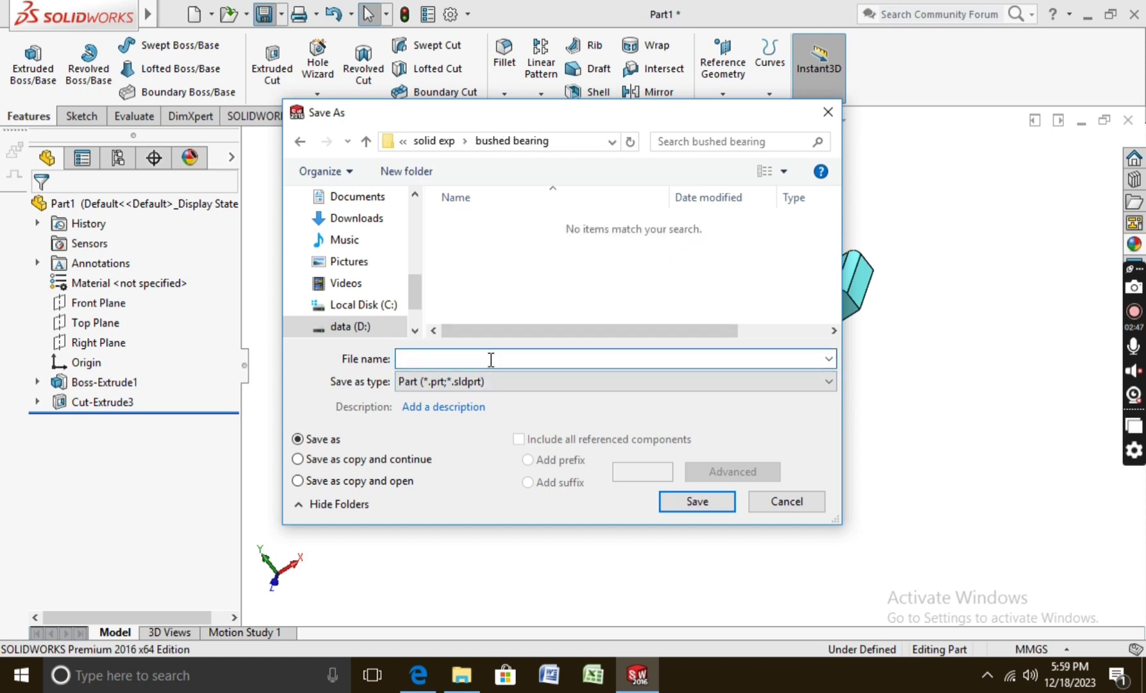
text(p1)
click(709, 507)
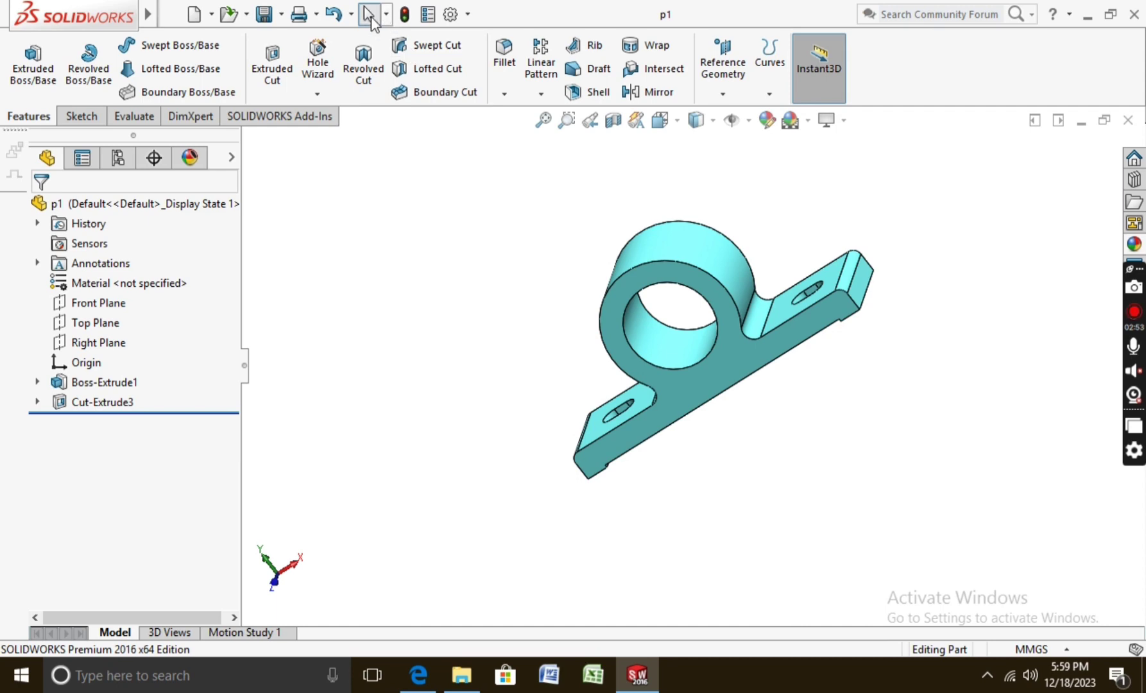
Create a new part and start a sketch on the Front Plane, viewed normal to it.
click(194, 14)
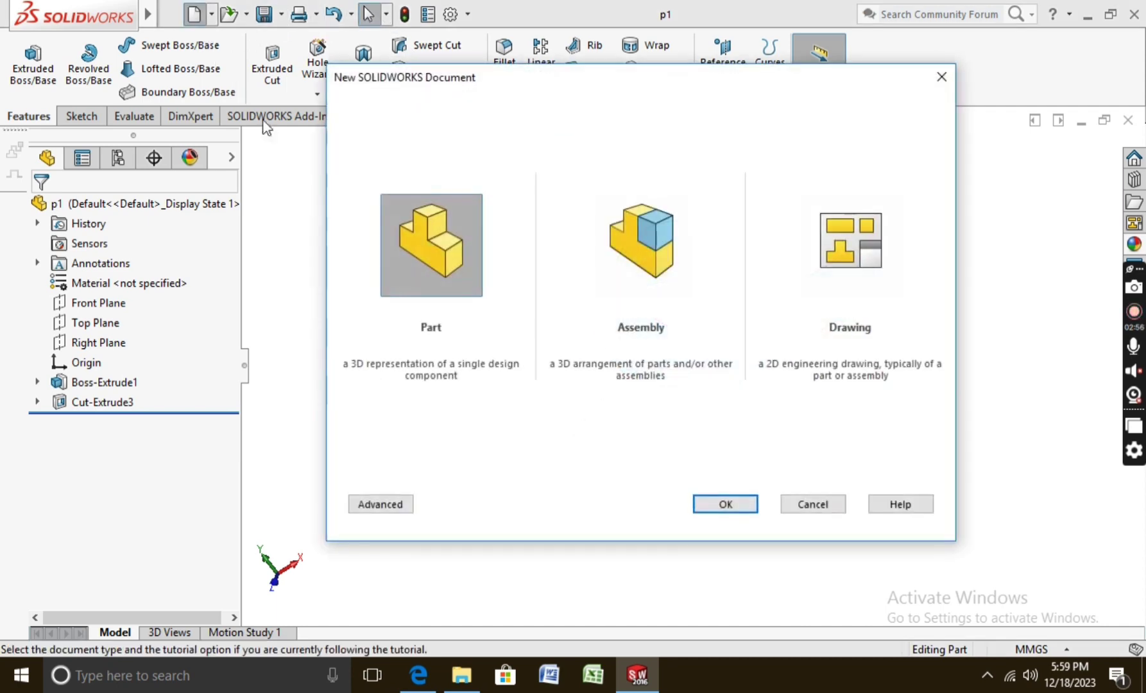
click(726, 505)
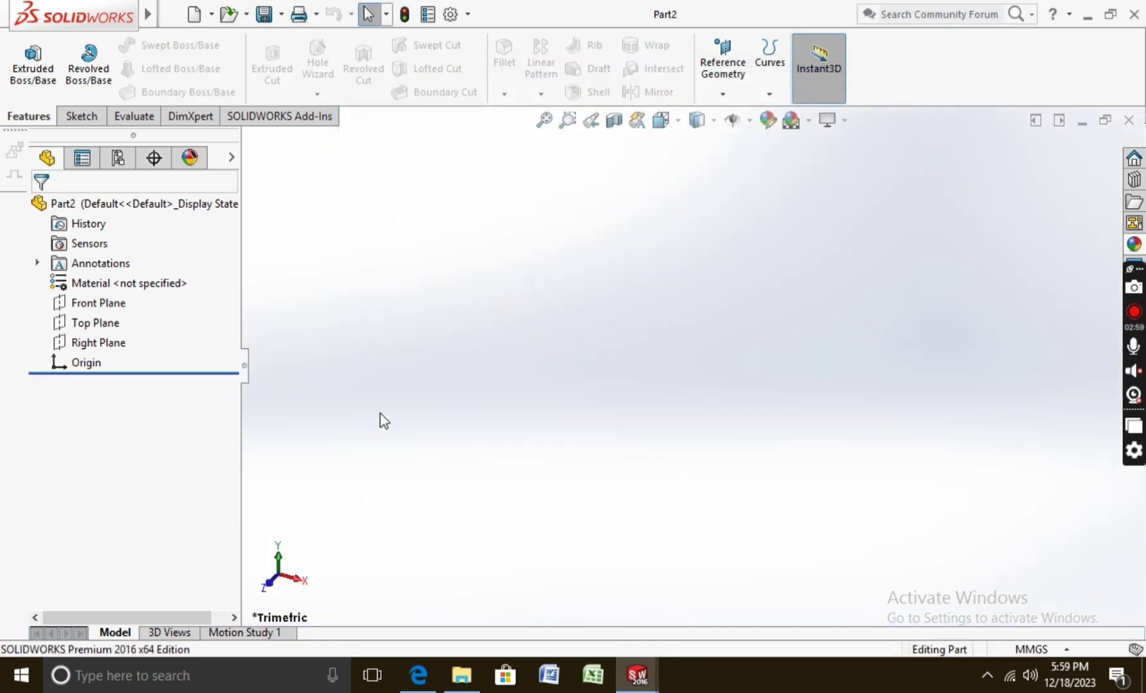
click(109, 304)
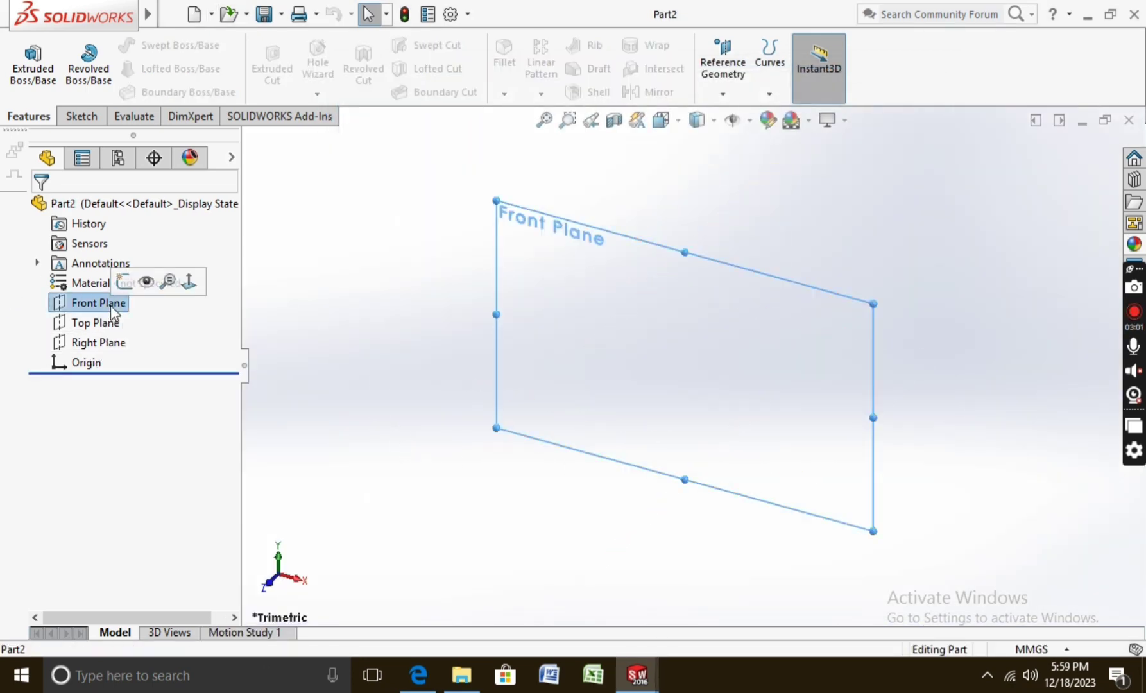
click(196, 286)
click(81, 116)
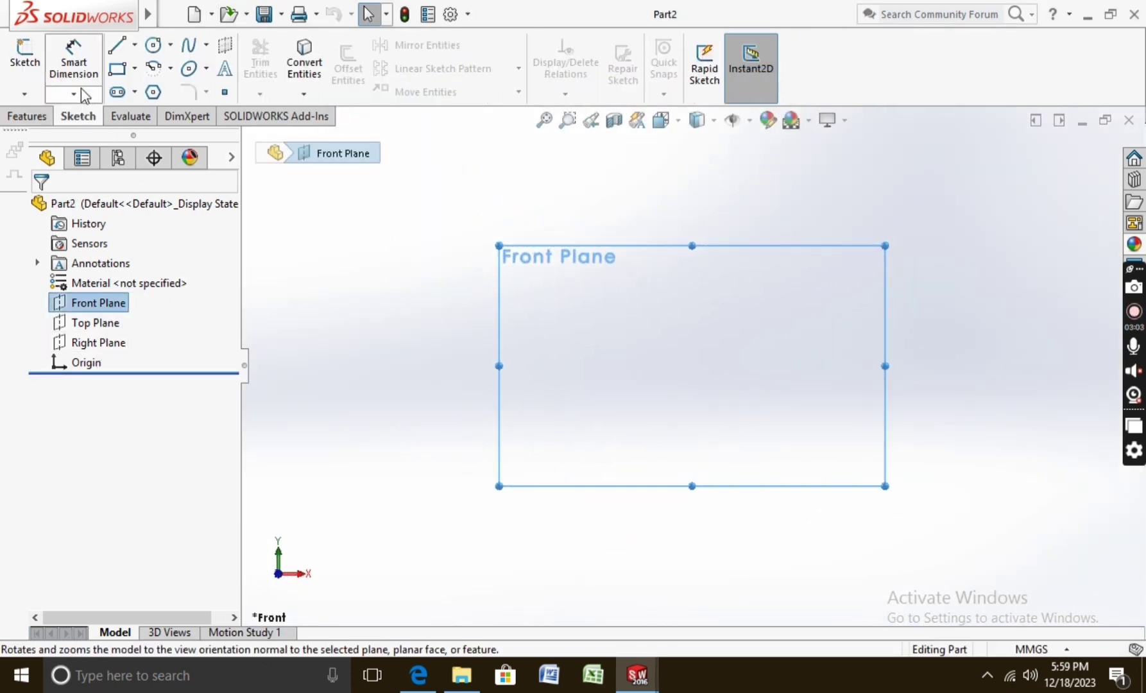
click(24, 61)
Draw two concentric circles centred on the origin.
click(153, 44)
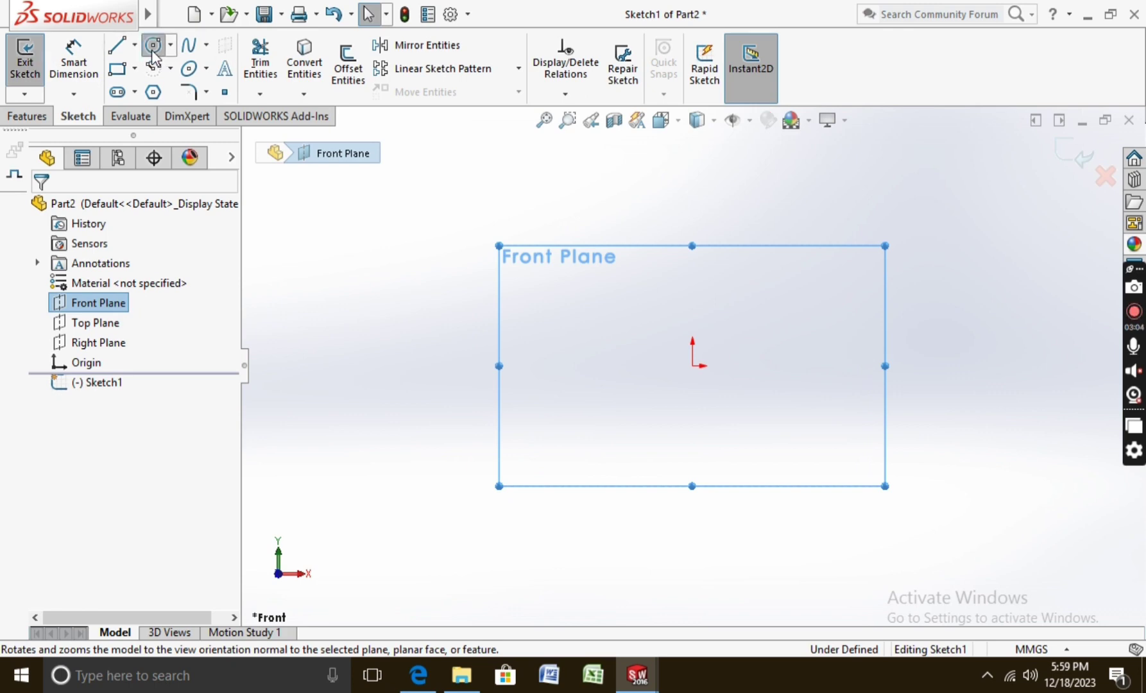
click(692, 365)
click(765, 327)
click(692, 365)
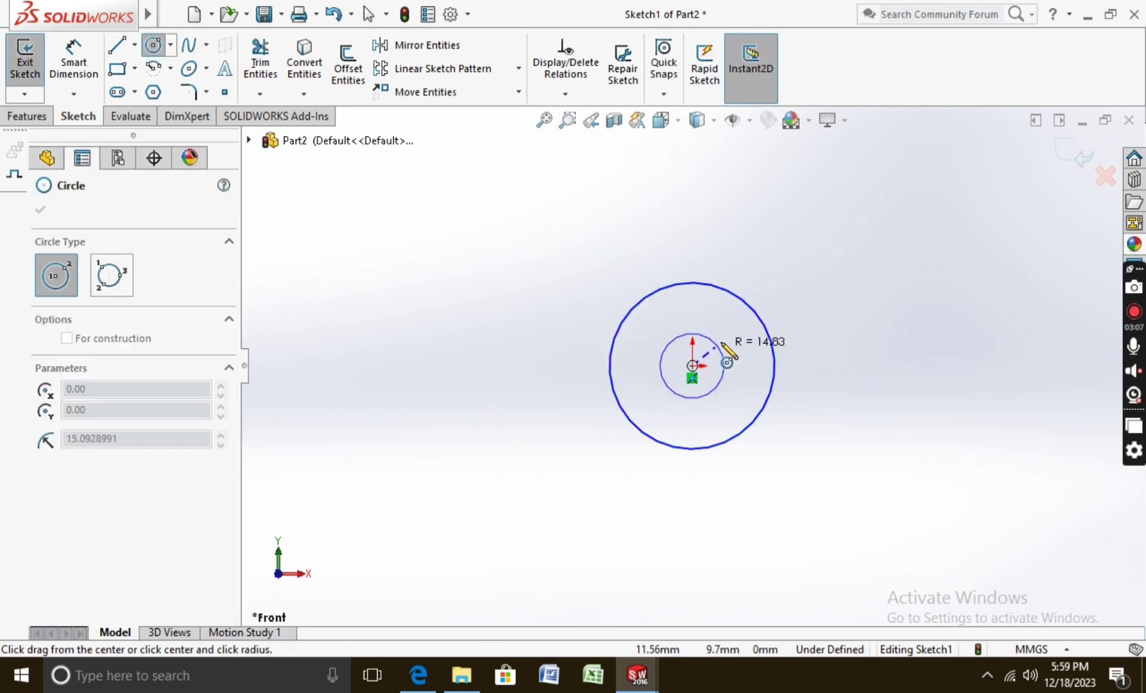
click(734, 357)
Dimension the circles Ø64 outer and Ø50 inner, then exit the sketch.
click(74, 61)
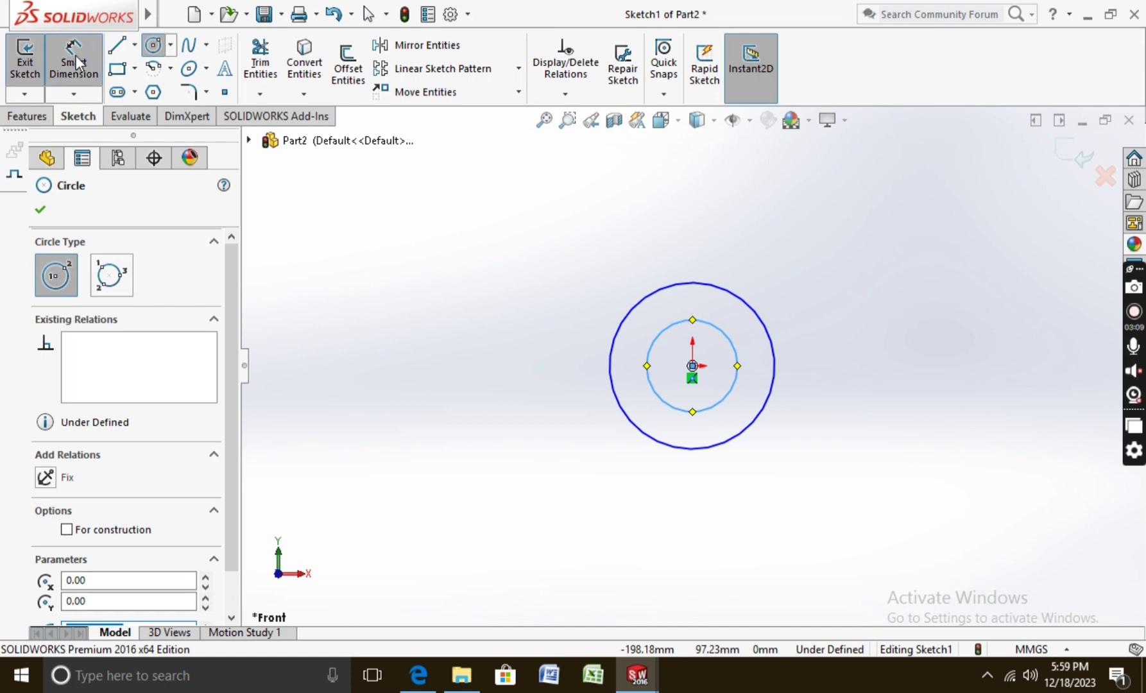
click(772, 331)
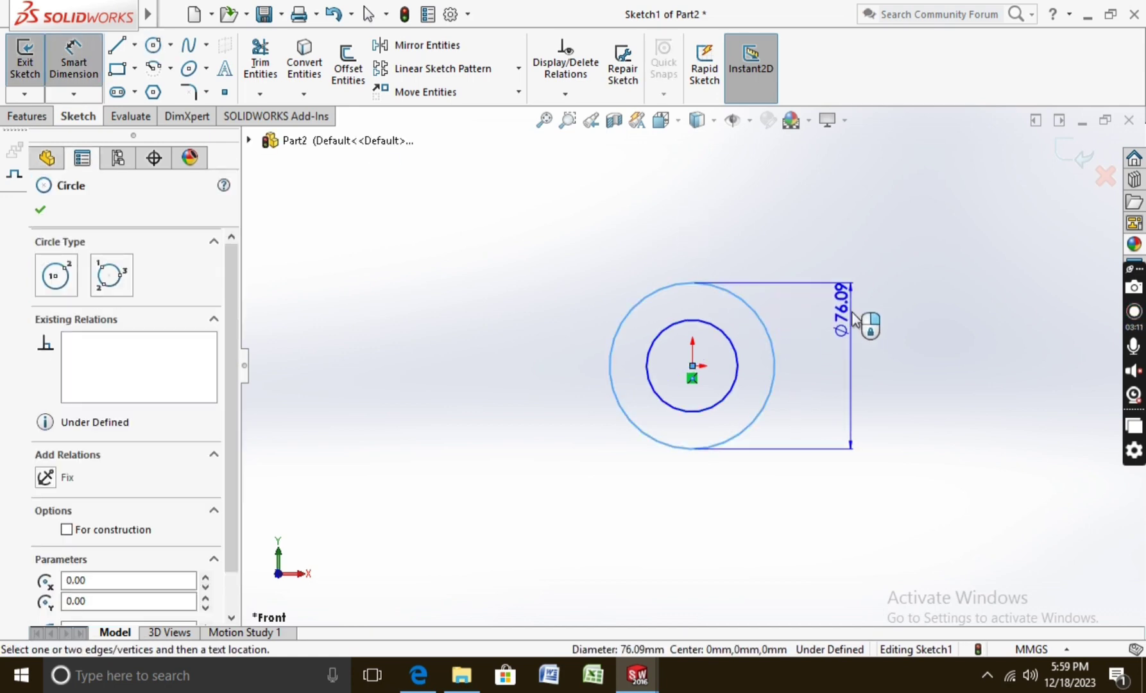
click(866, 321)
text(64)
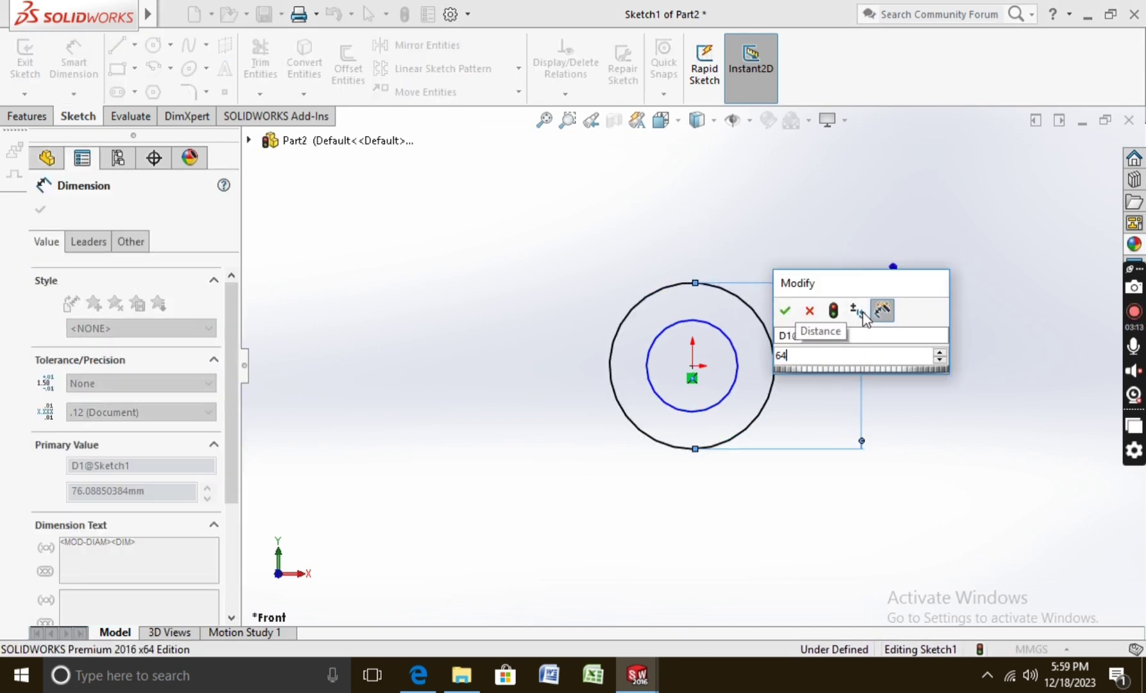
key(Return)
click(738, 380)
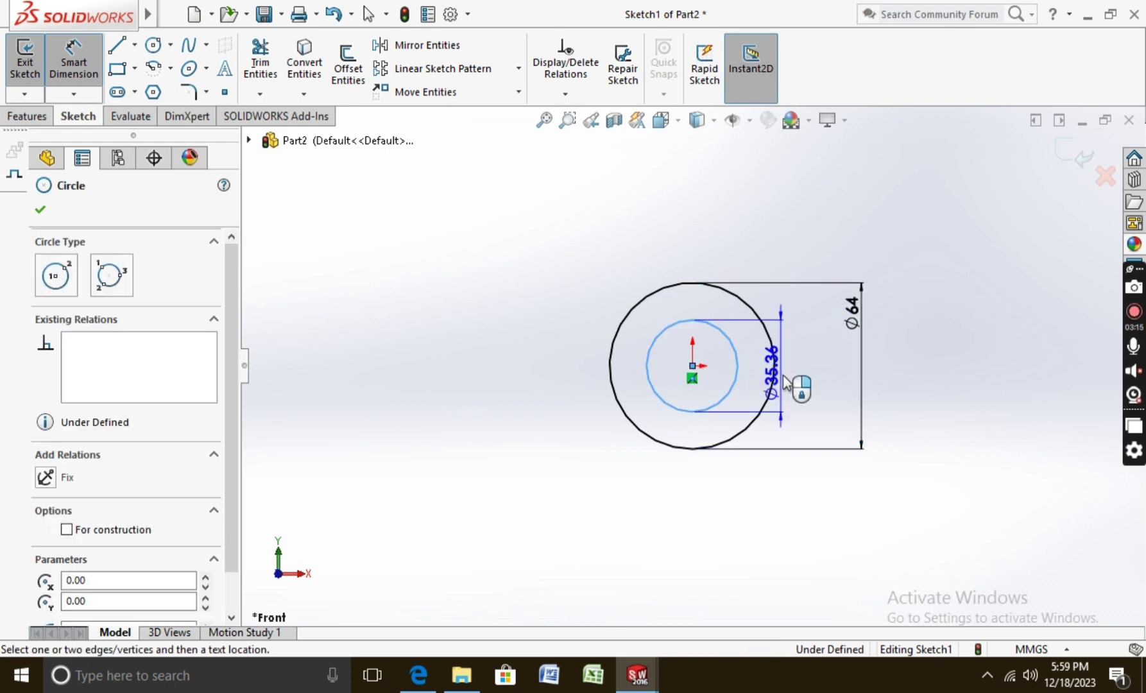
click(830, 372)
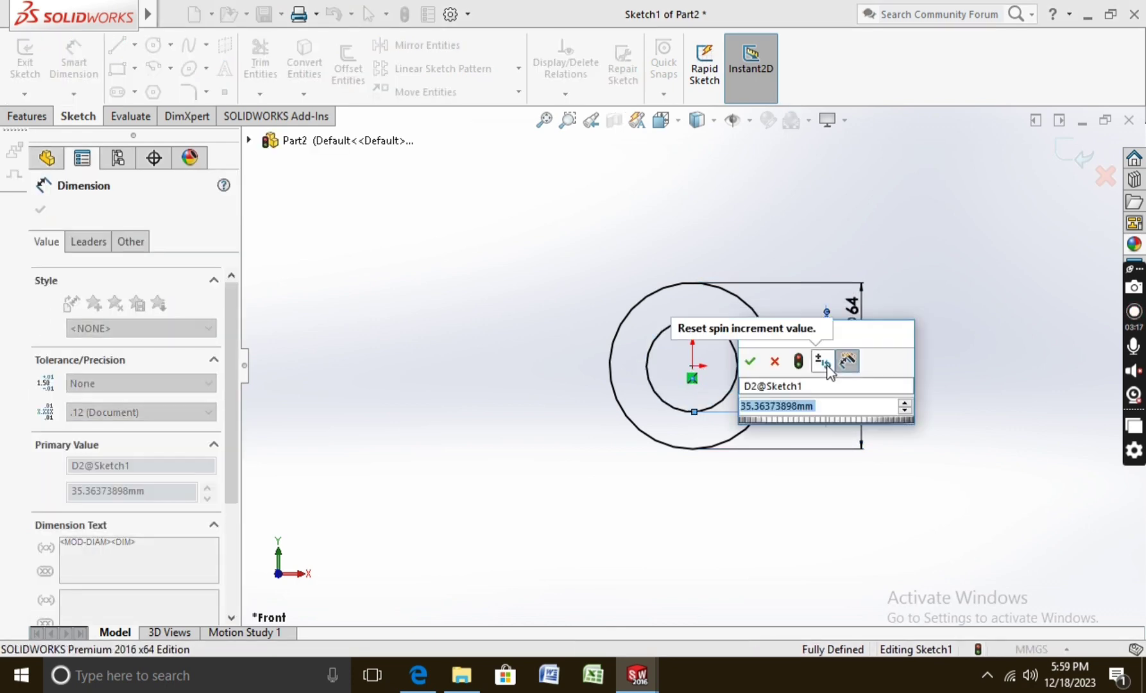
text(50)
key(Return)
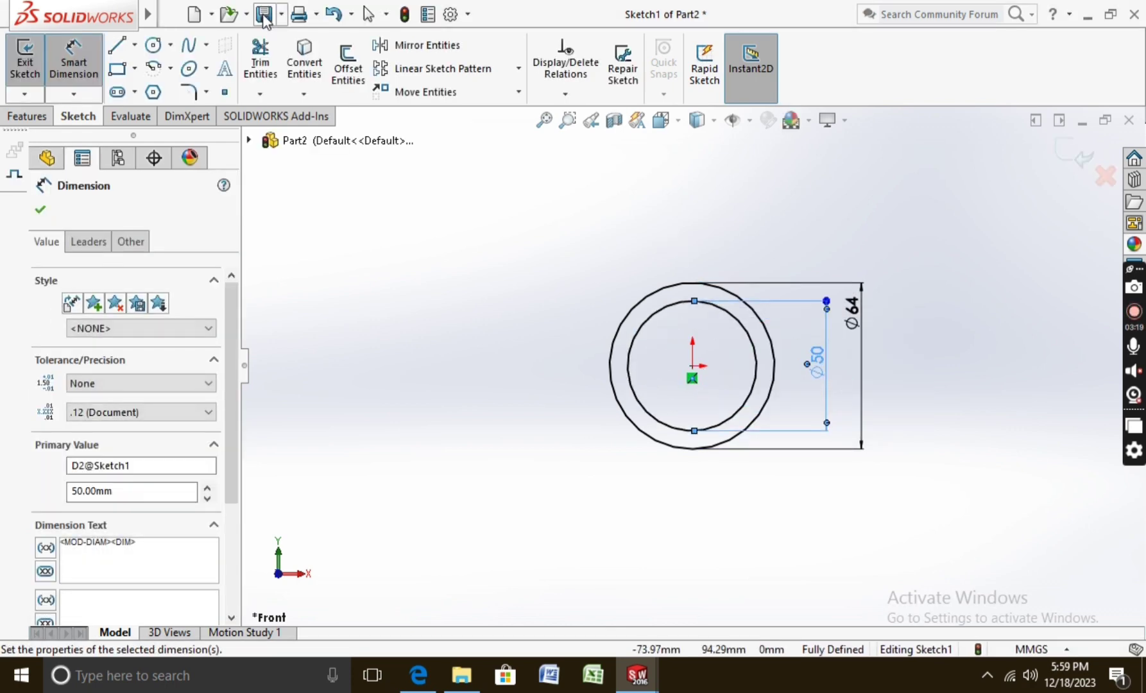
click(41, 210)
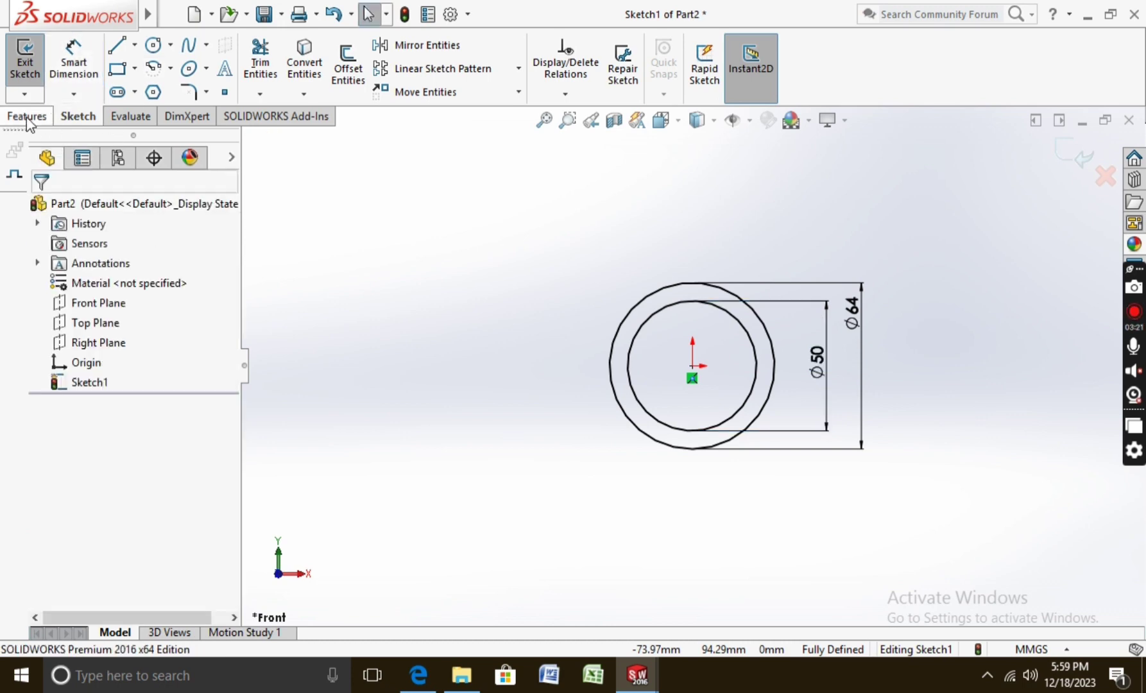
click(26, 64)
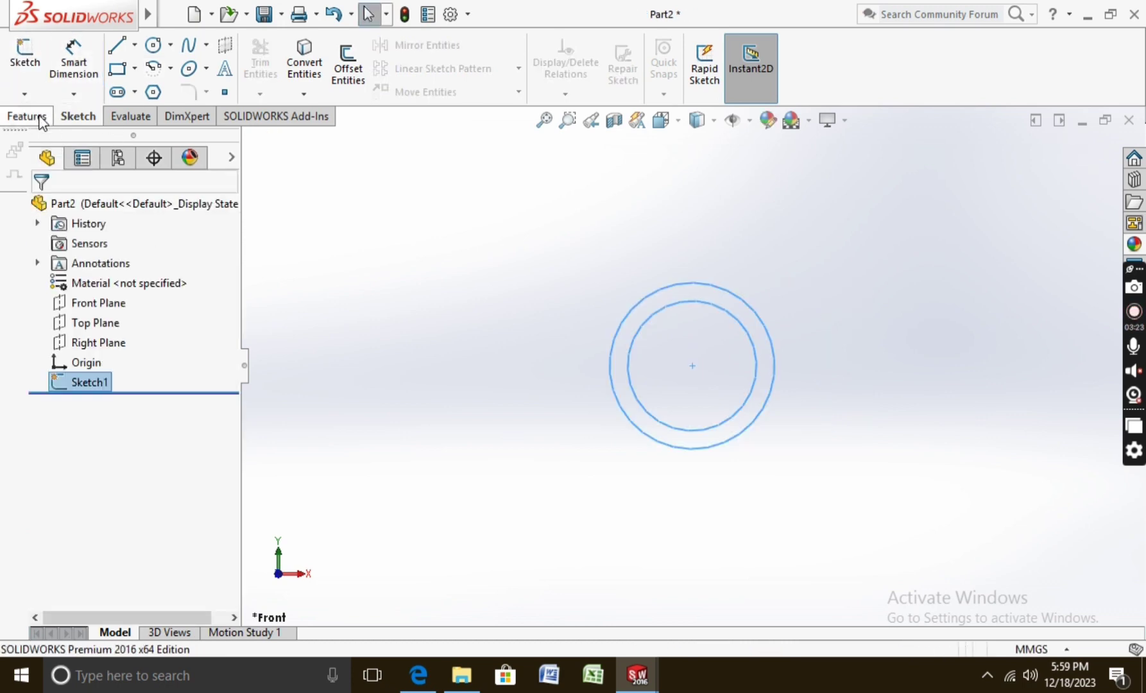
Extrude the ring sketch mid-plane to 60 mm to form the bush.
click(42, 118)
click(37, 69)
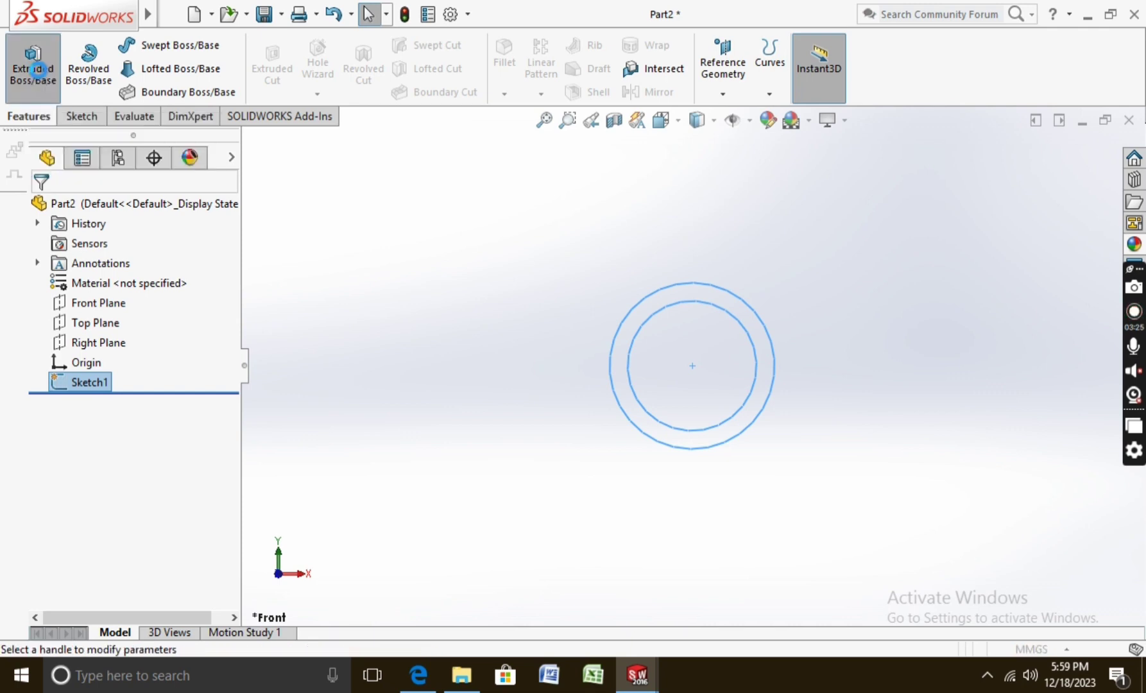
click(179, 317)
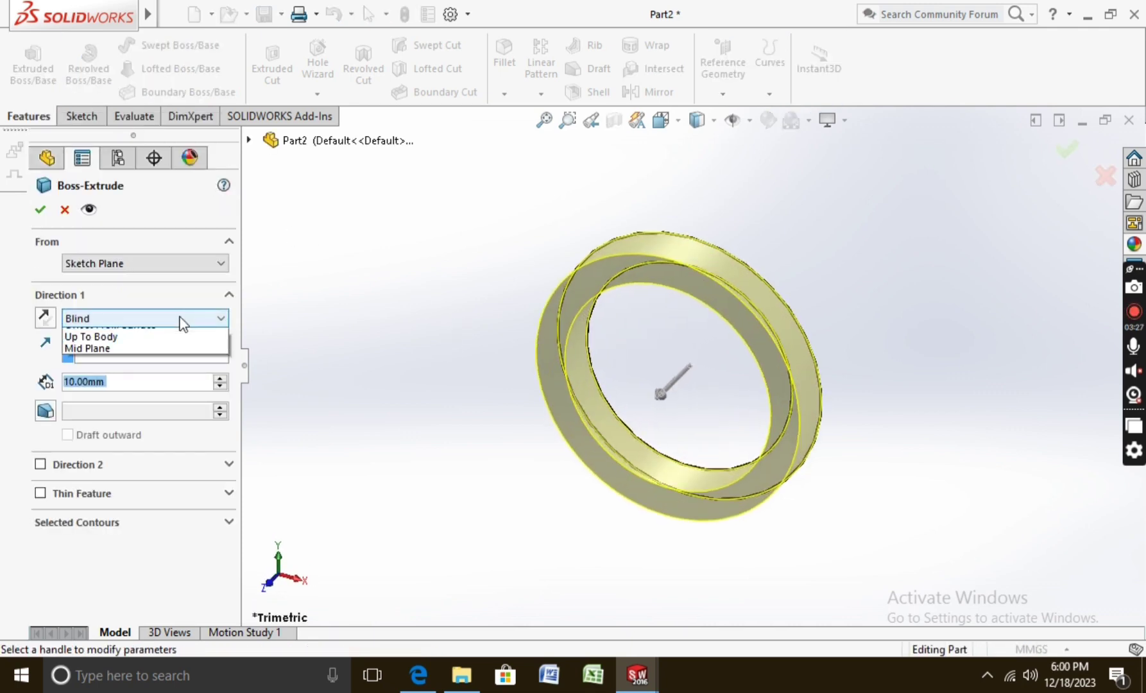
click(133, 389)
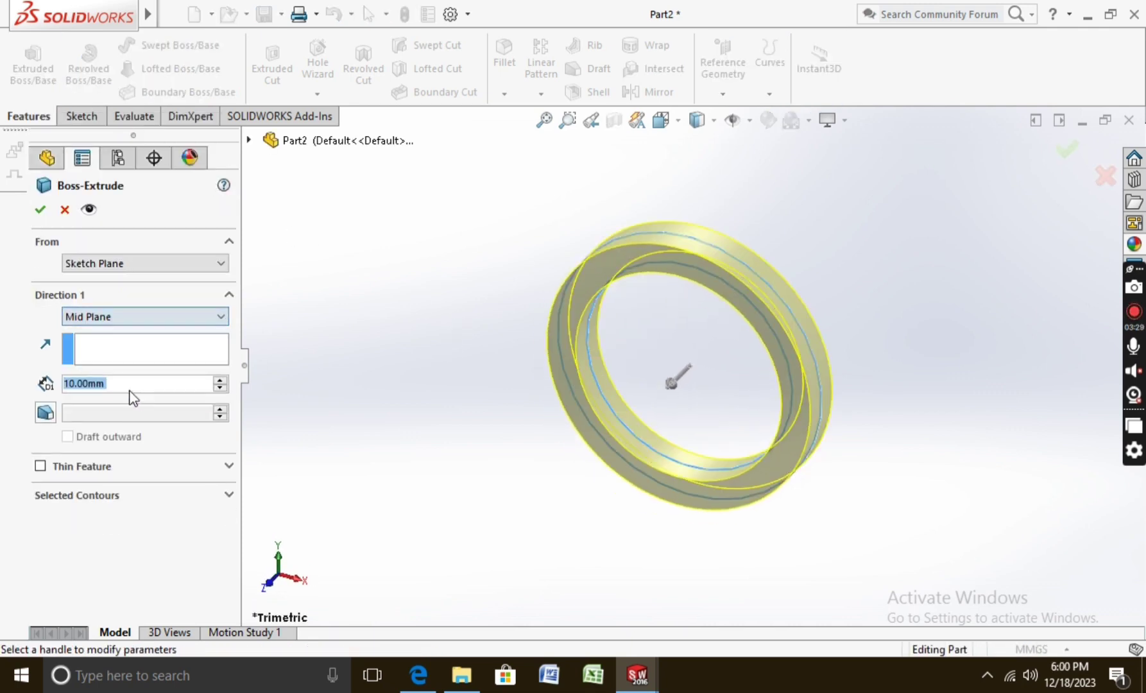
click(221, 381)
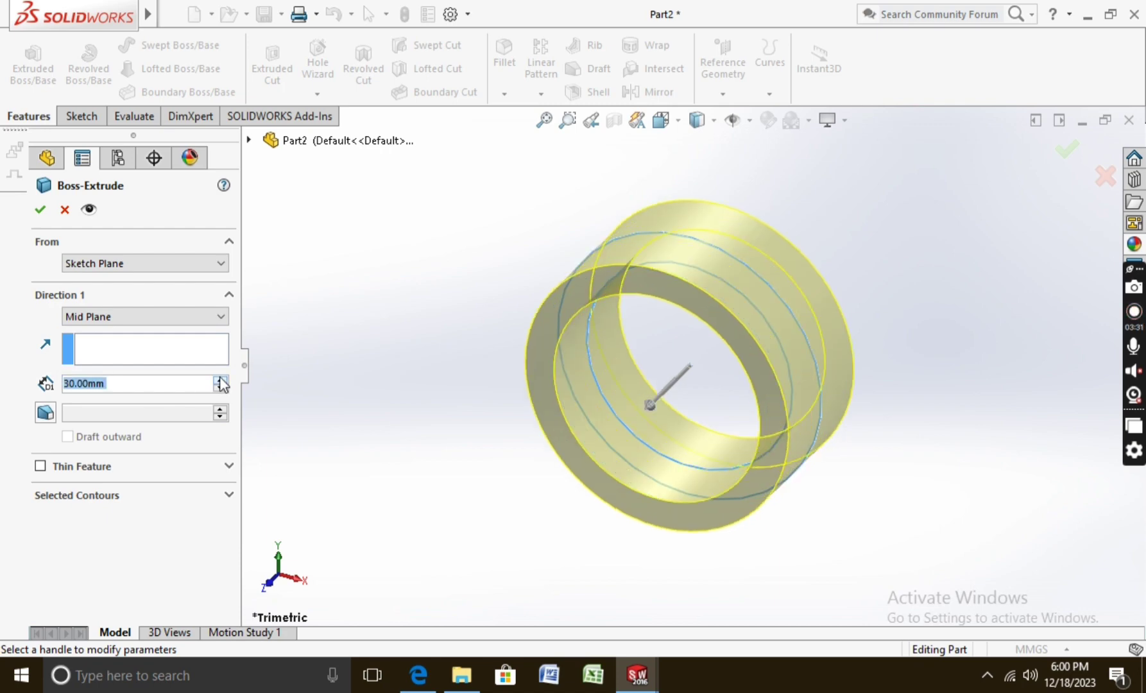
click(221, 381)
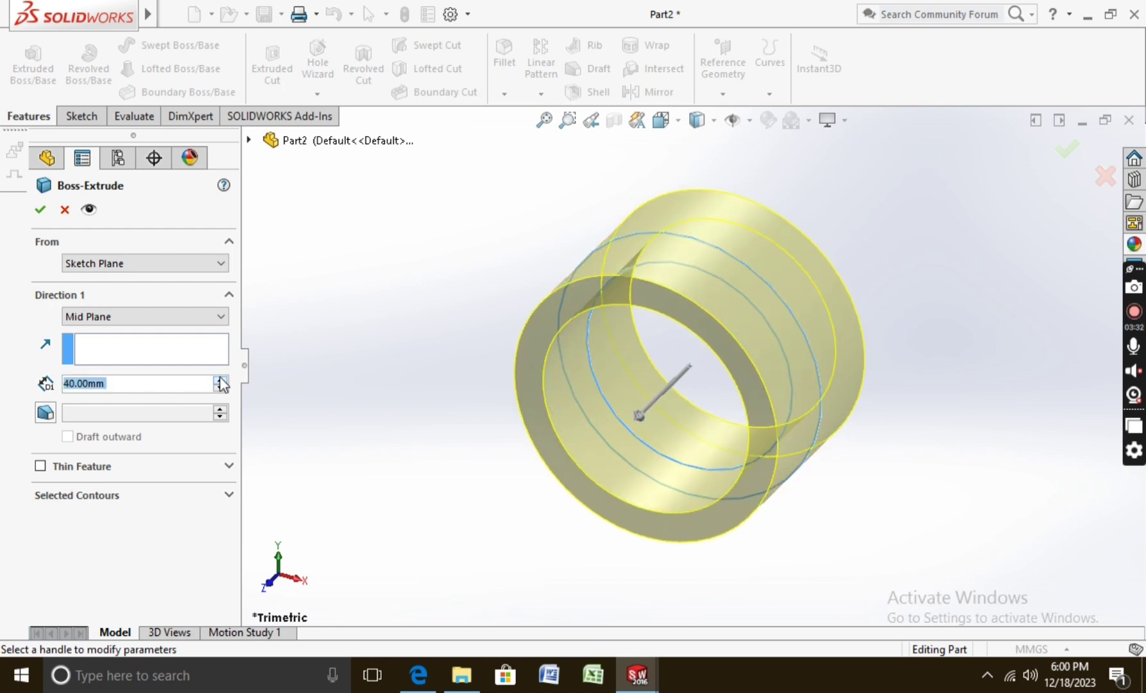
click(40, 215)
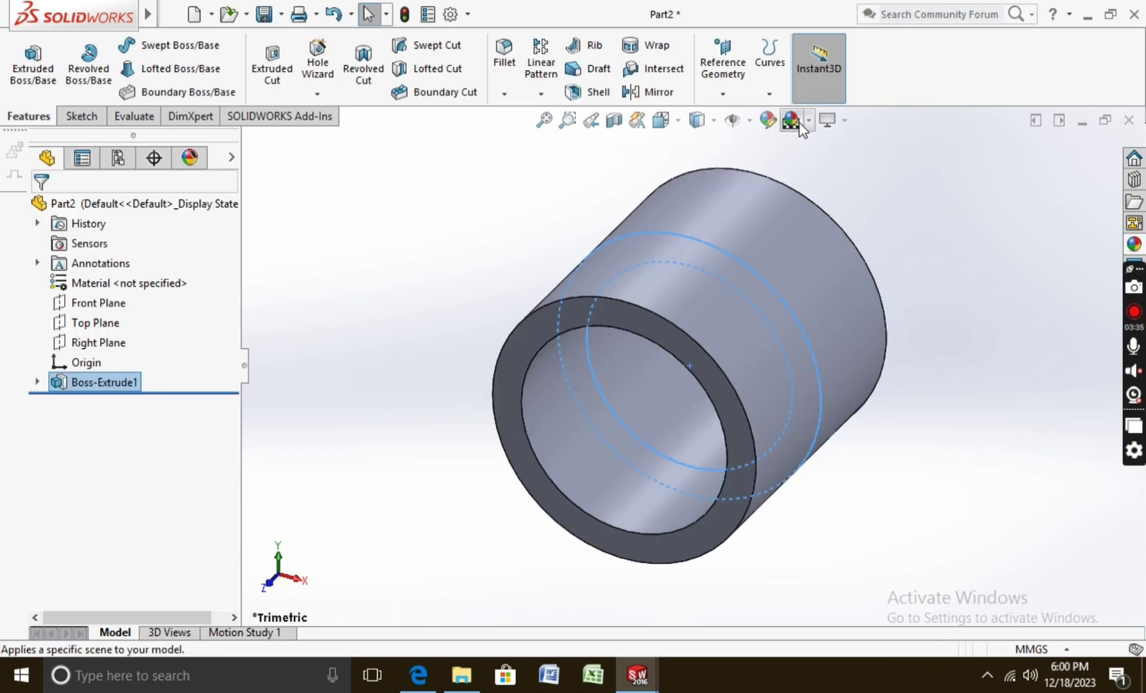
Apply a plain white scene, colour the bush pink, and save it as Part2.
click(793, 119)
click(834, 166)
click(767, 120)
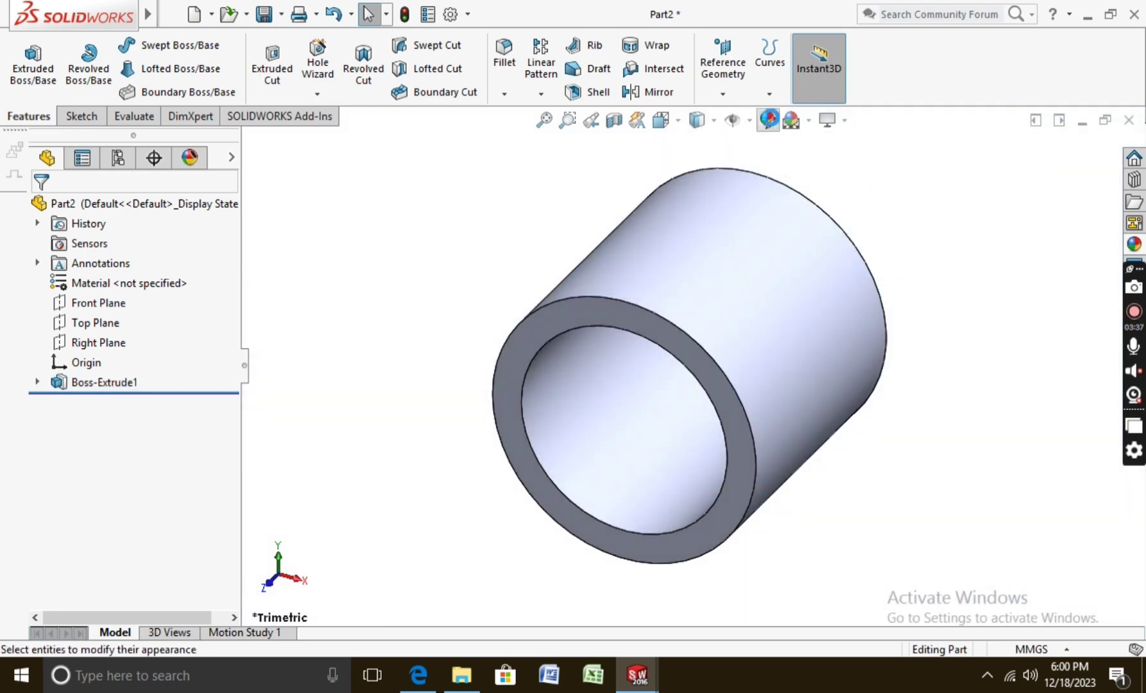
click(576, 315)
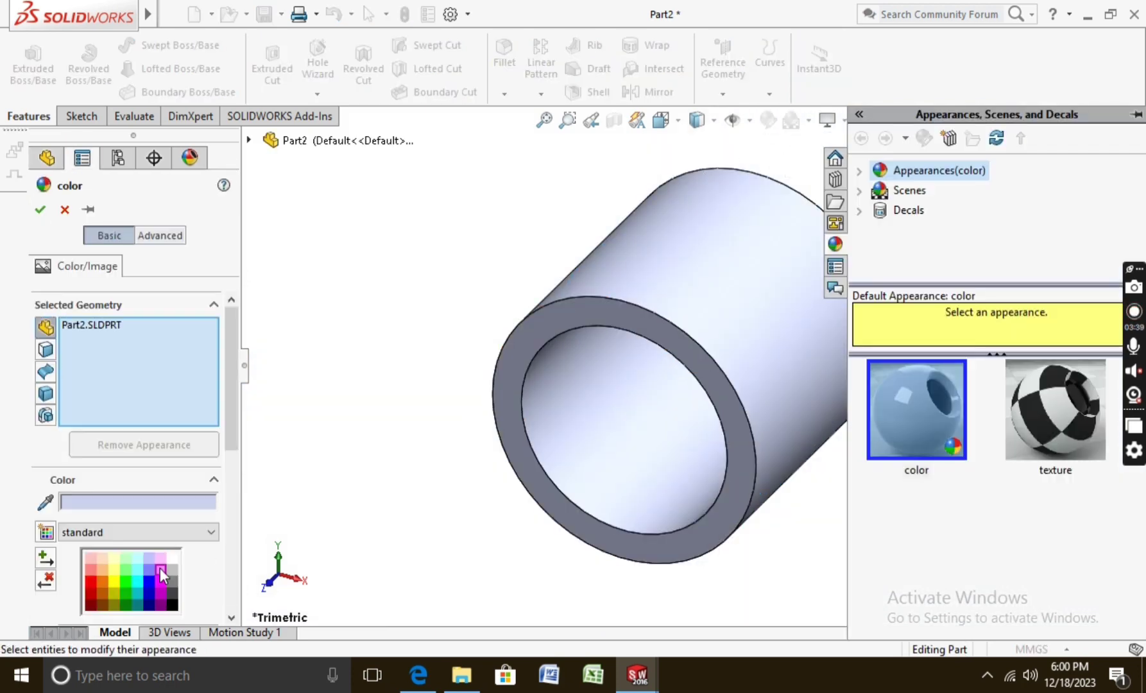
click(160, 569)
click(46, 214)
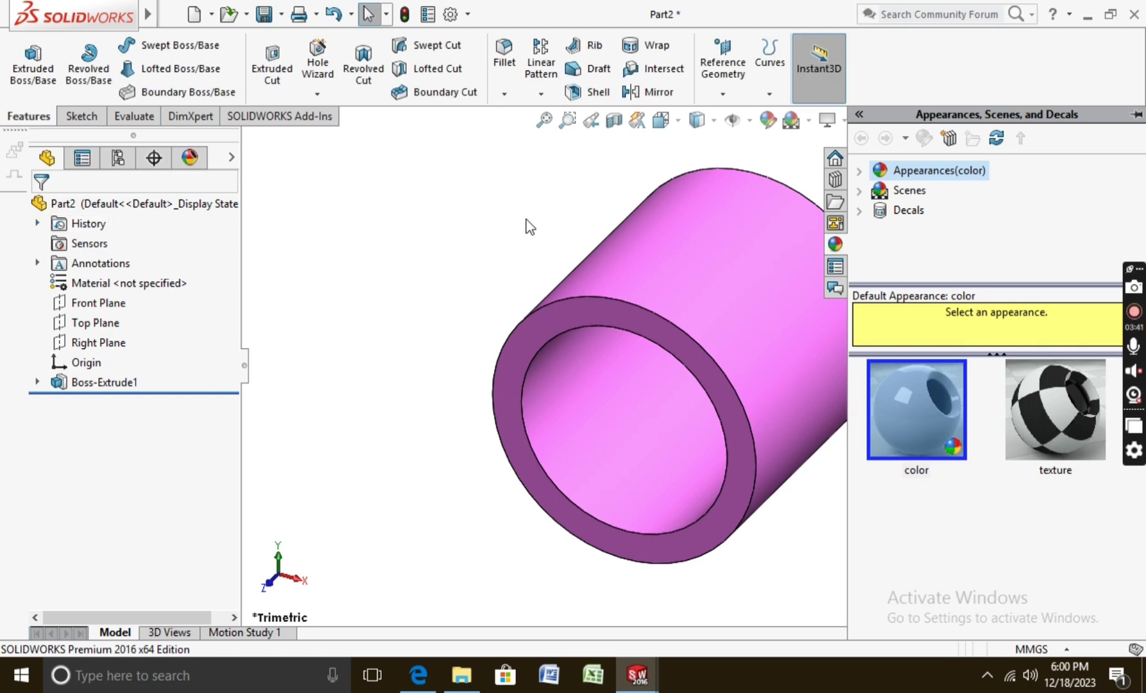
click(263, 14)
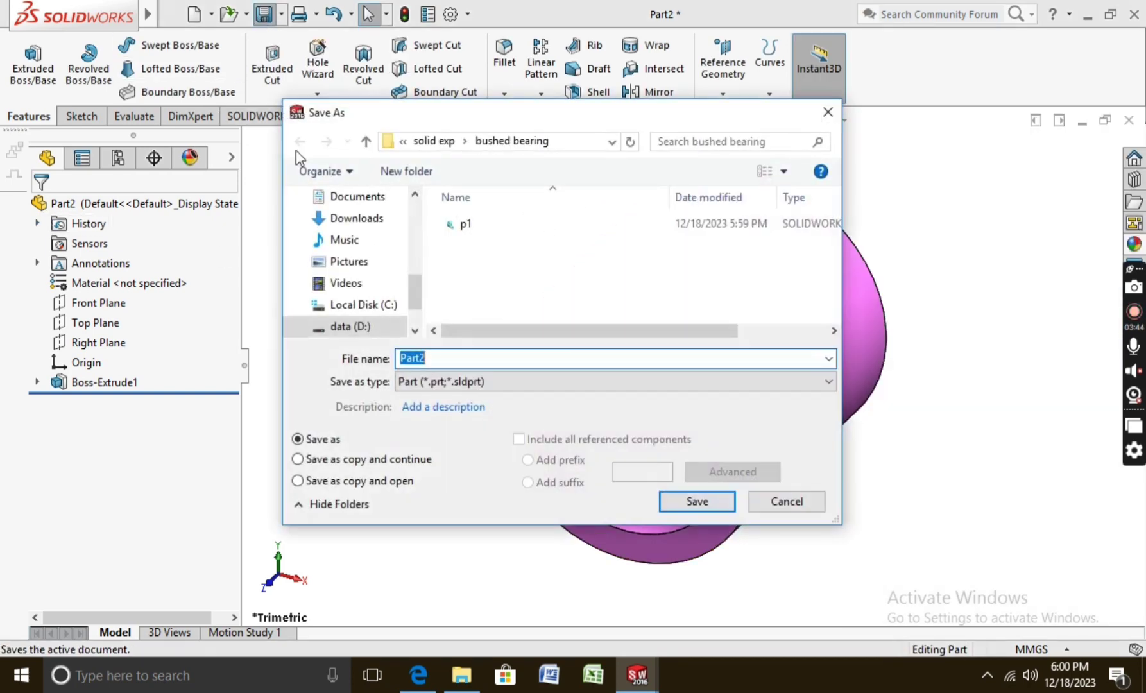
click(696, 501)
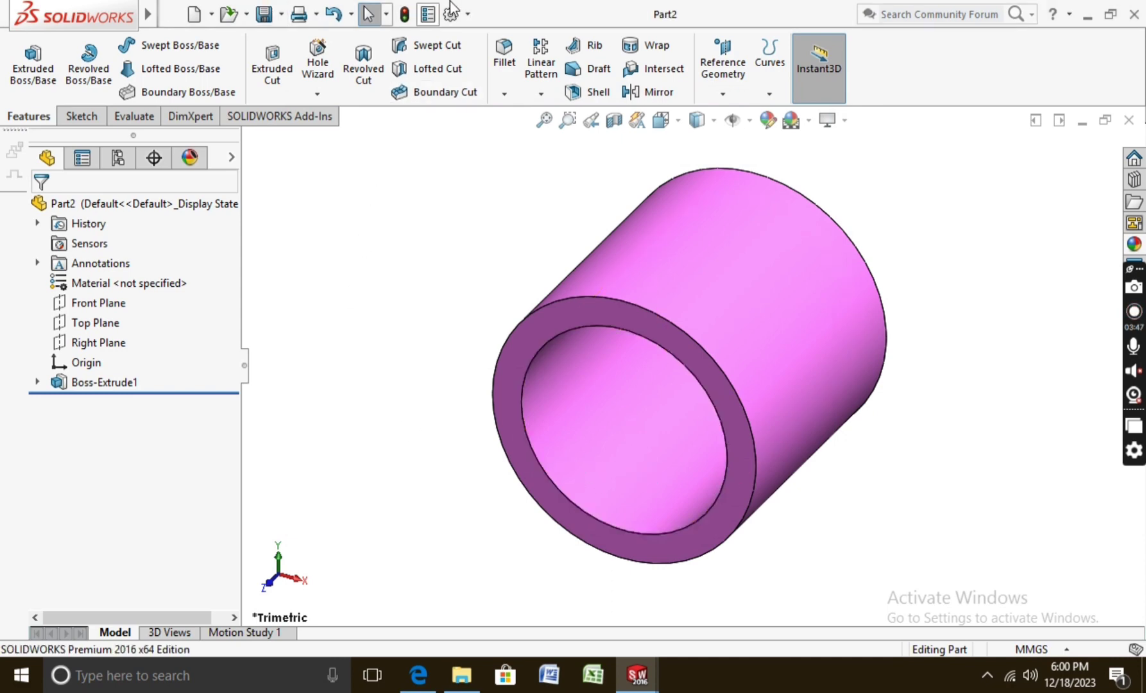
Create a new part and start a sketch on its Front Plane, viewed normal to it.
click(194, 14)
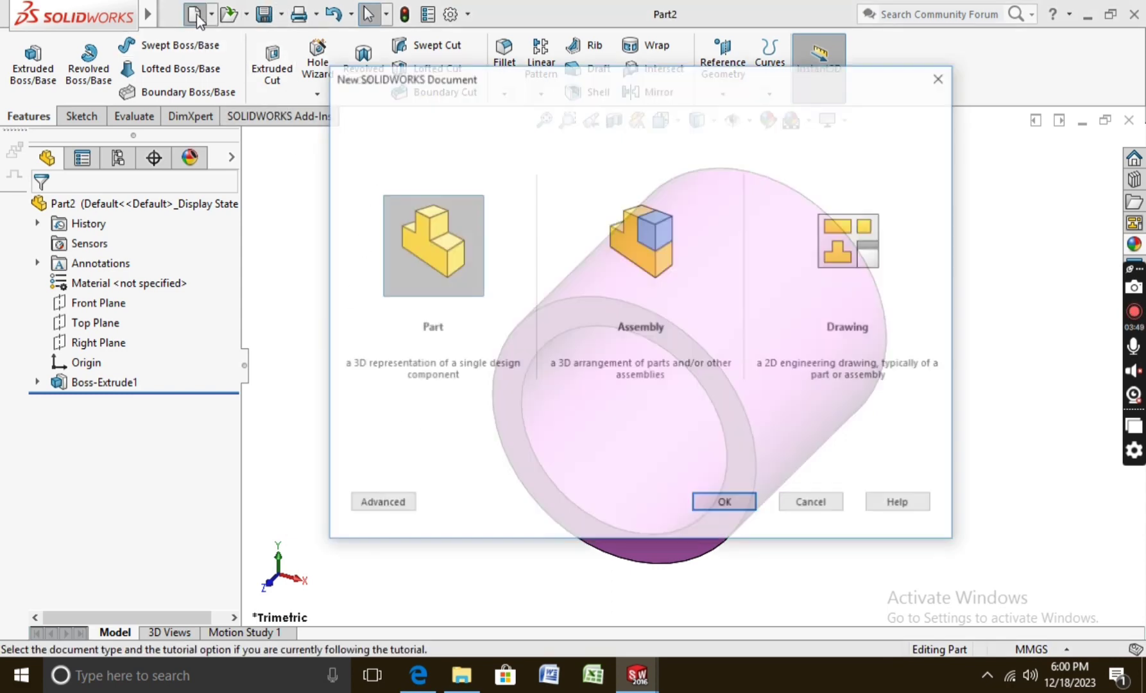
click(732, 505)
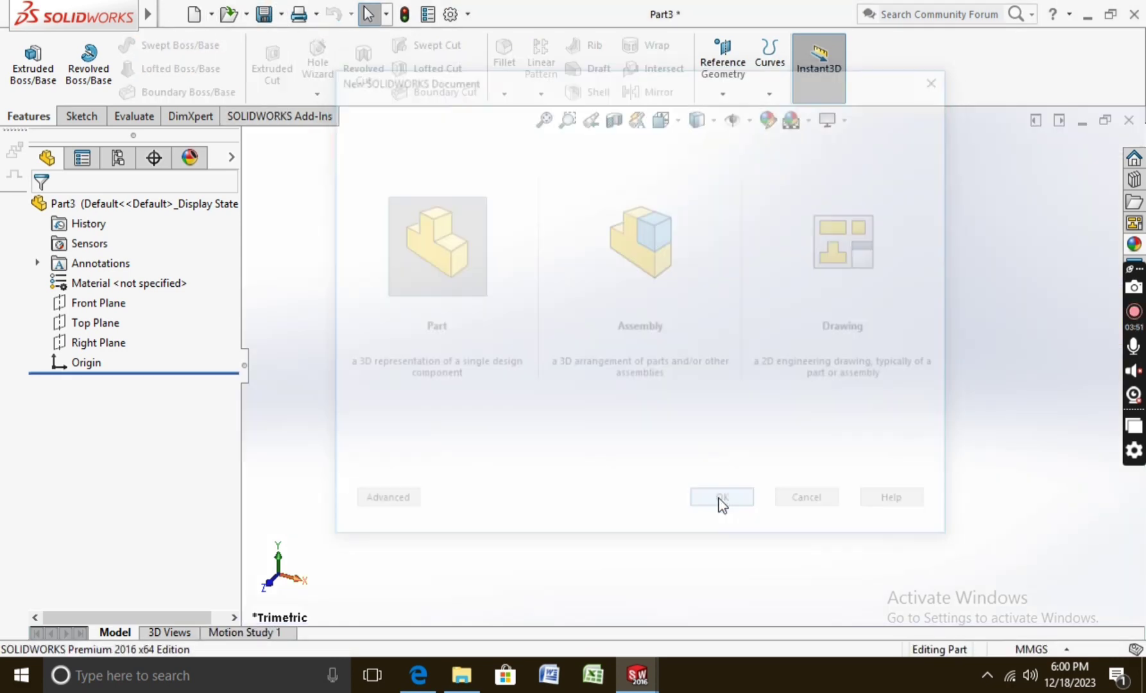
click(113, 306)
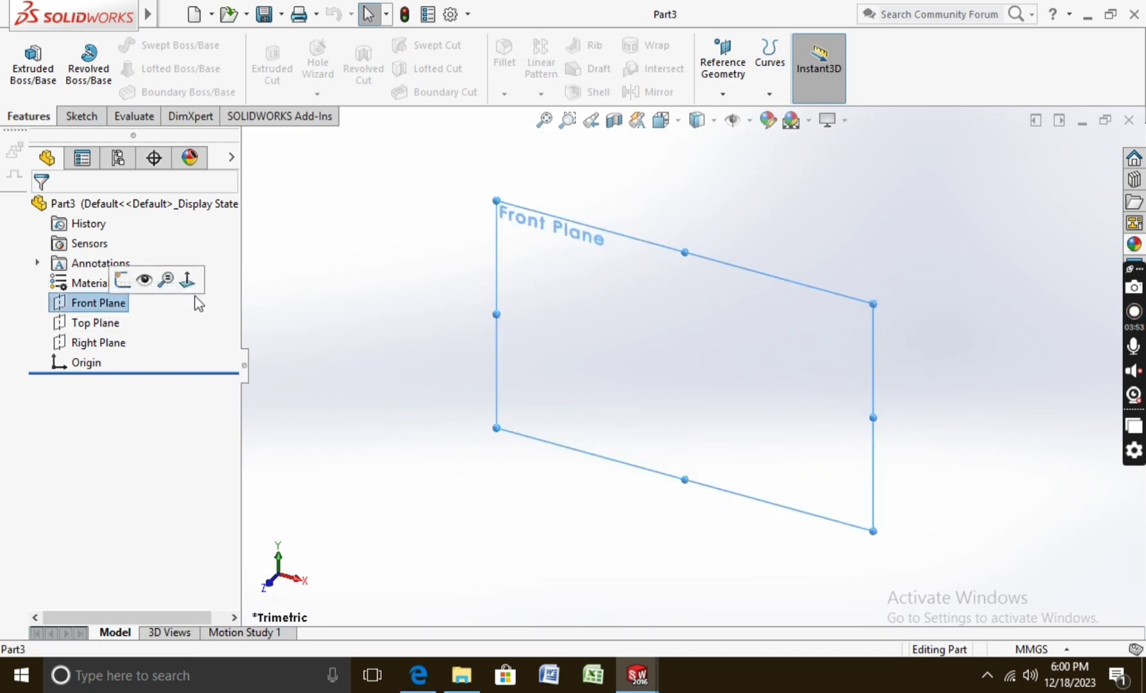
click(188, 278)
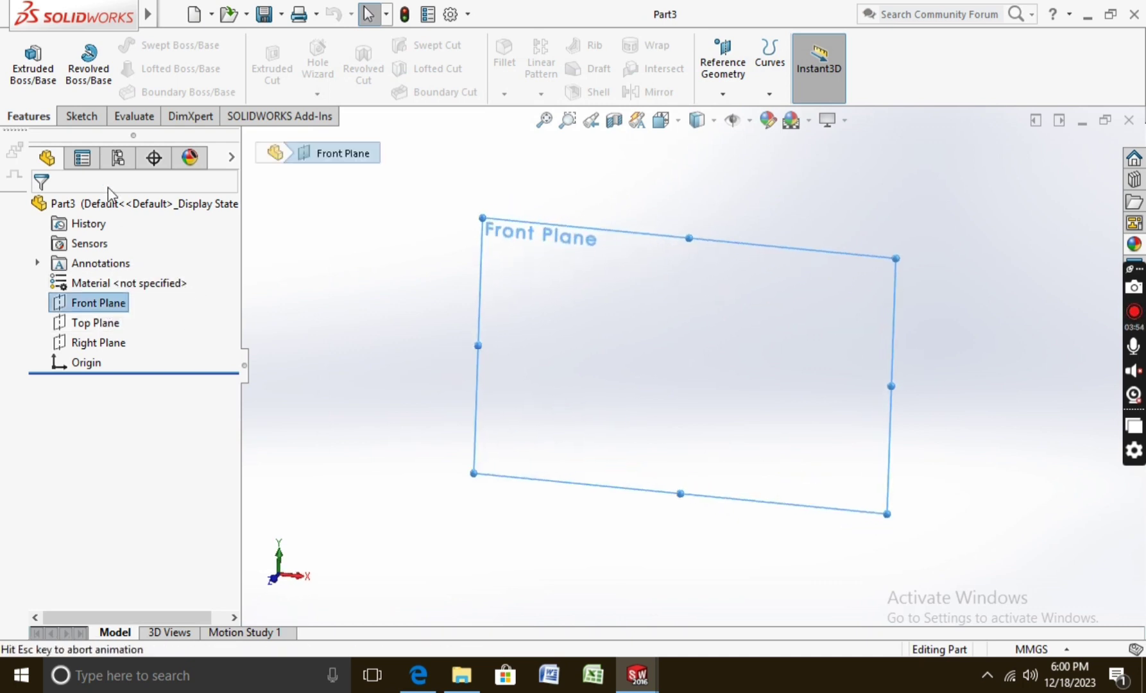
click(81, 116)
click(24, 61)
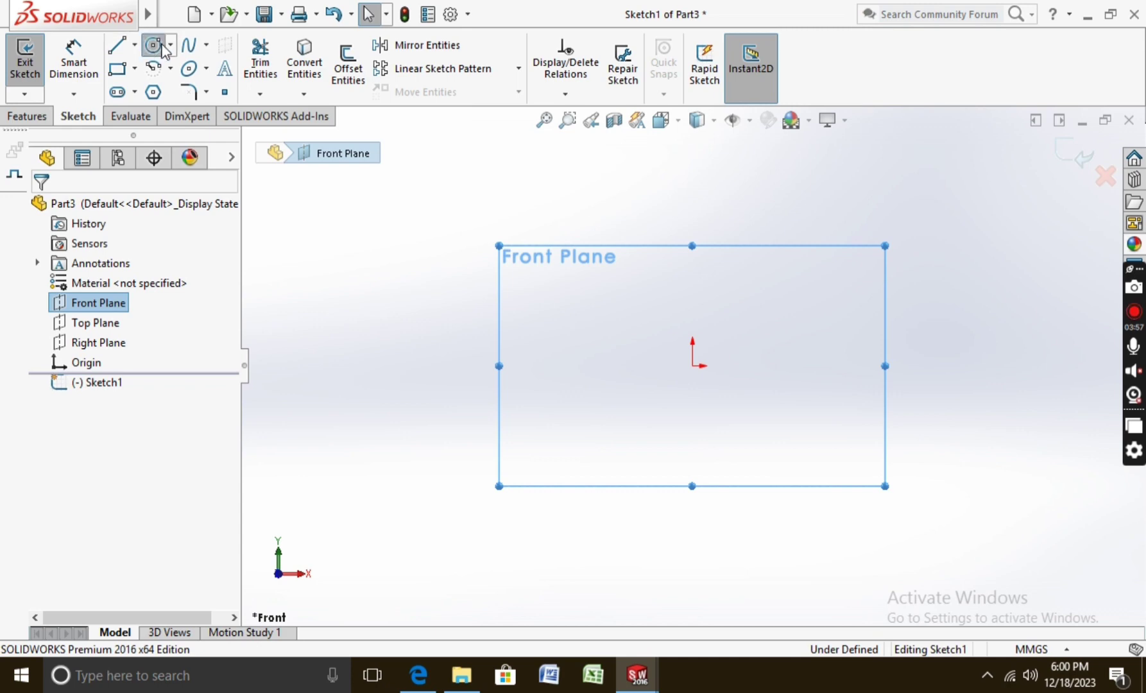
Draw a circle at the origin, dimension it Ø50, and exit the sketch.
click(153, 45)
click(692, 365)
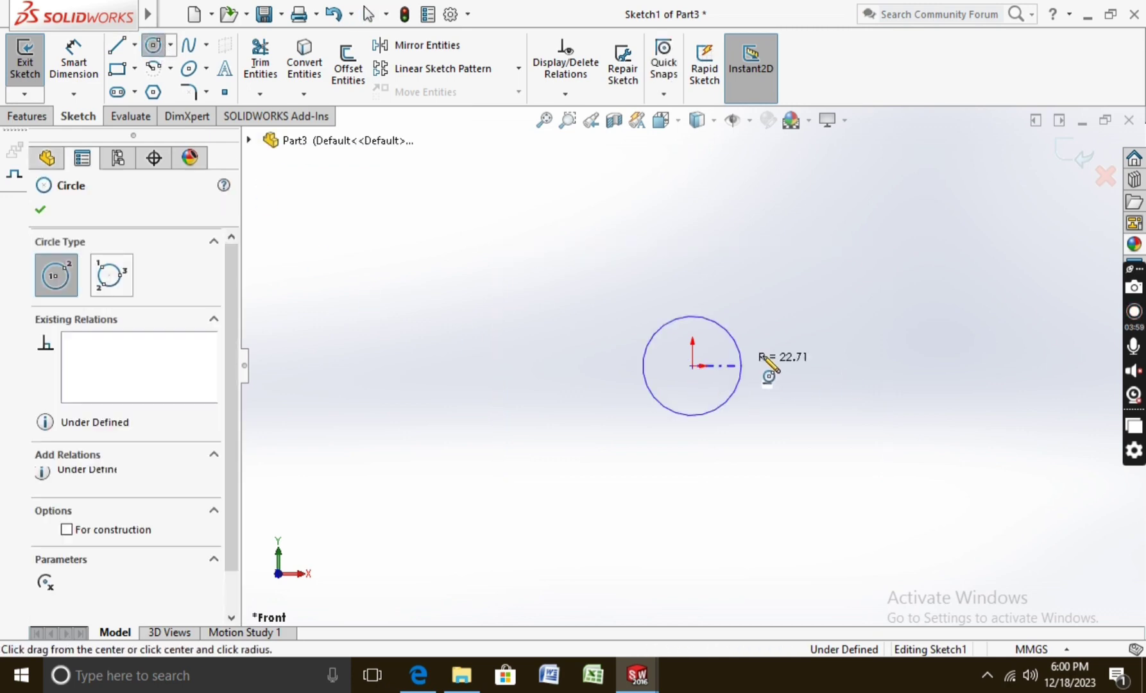
click(742, 363)
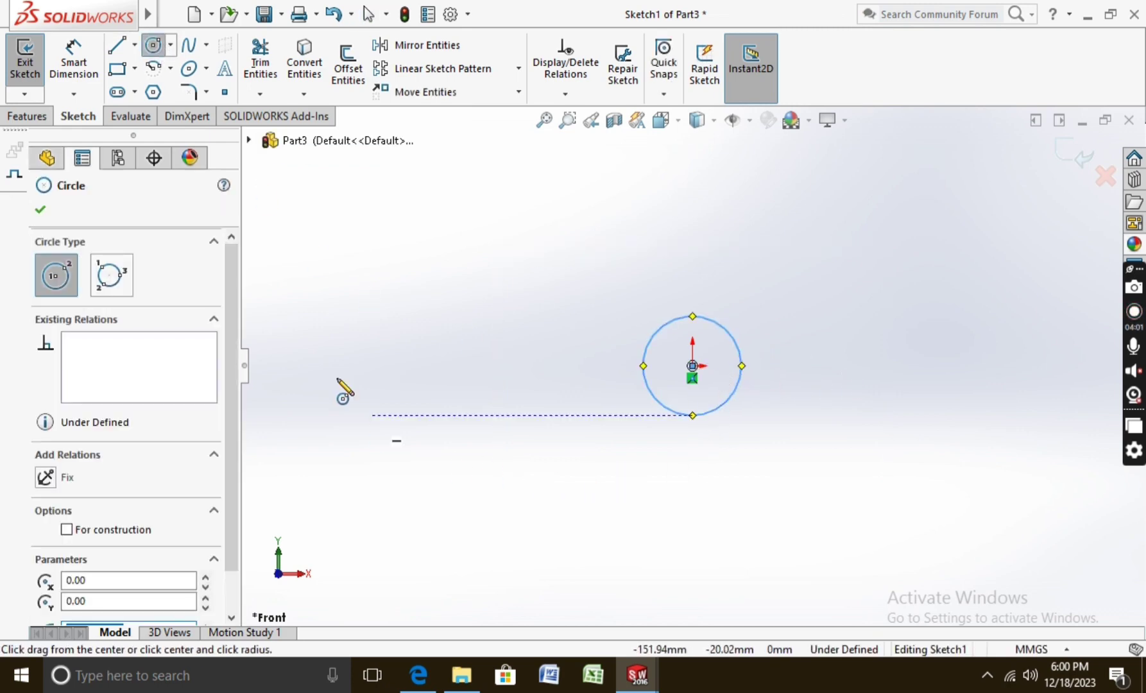
click(40, 209)
click(74, 61)
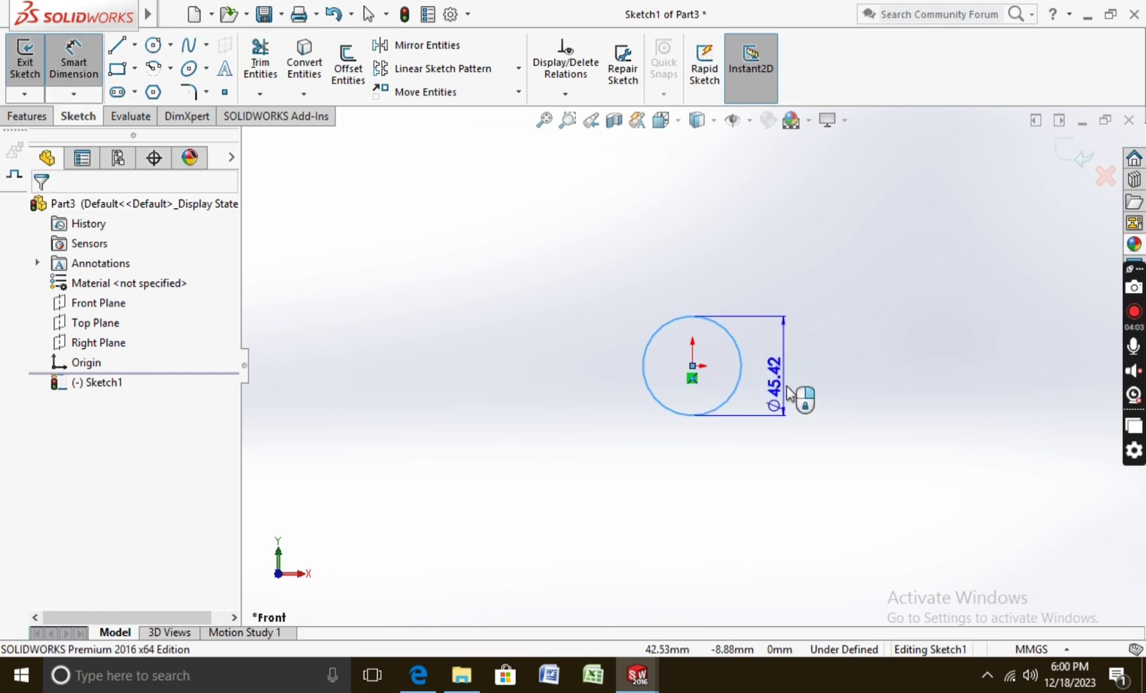
click(799, 393)
text(50)
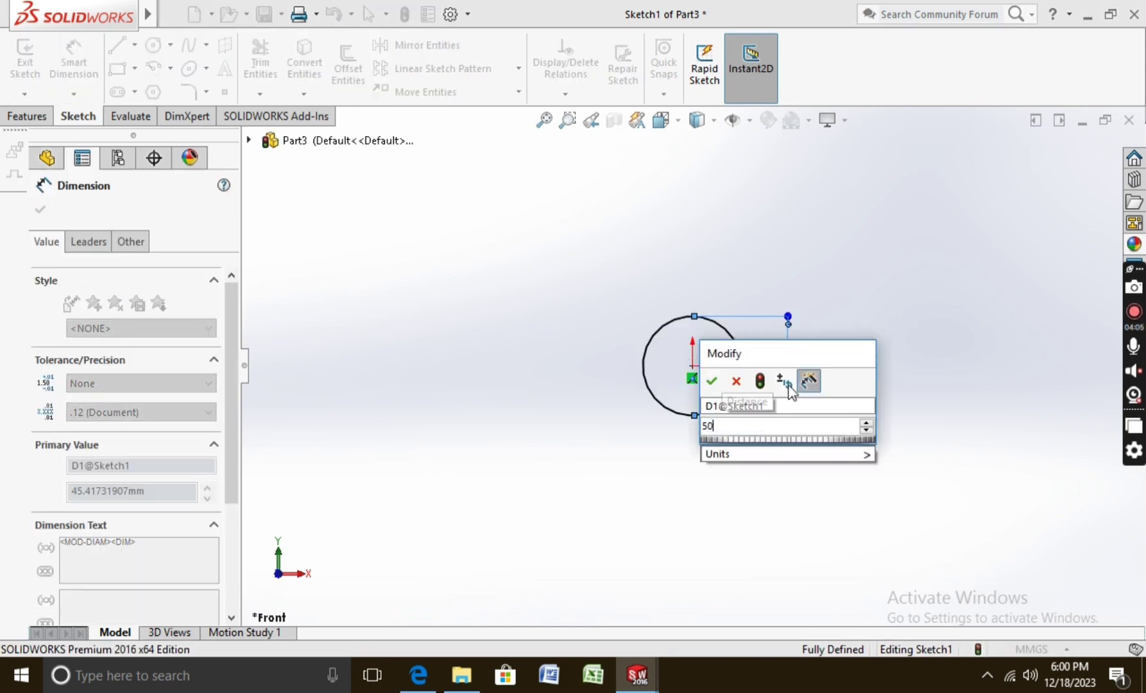
key(Return)
click(43, 216)
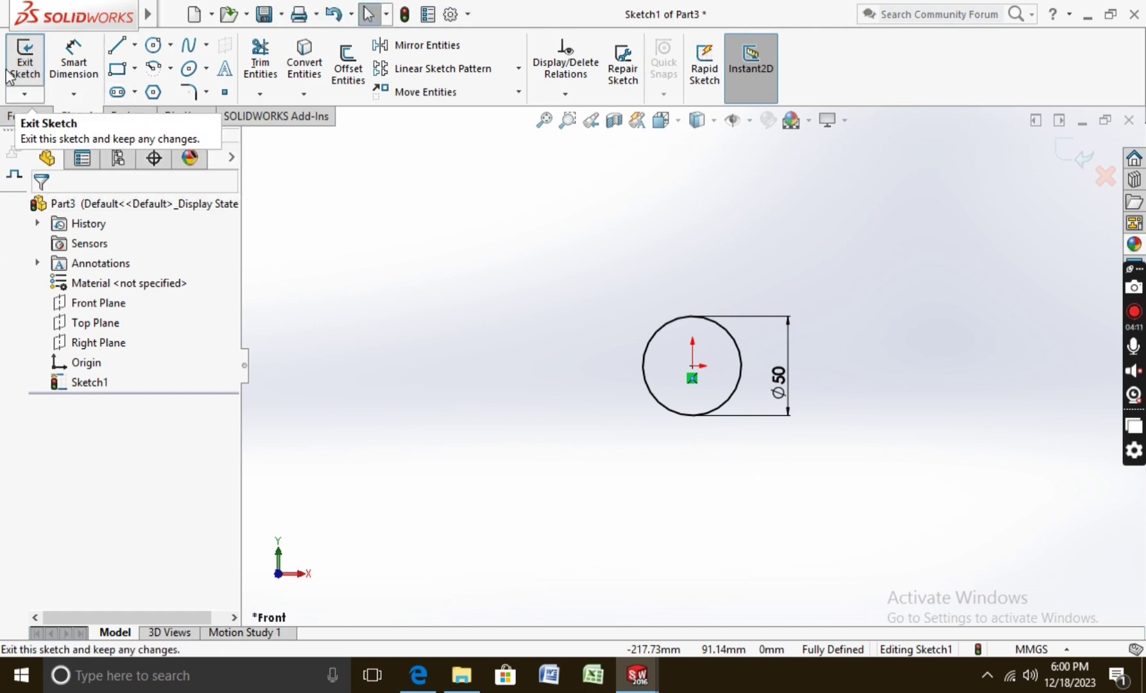
click(32, 75)
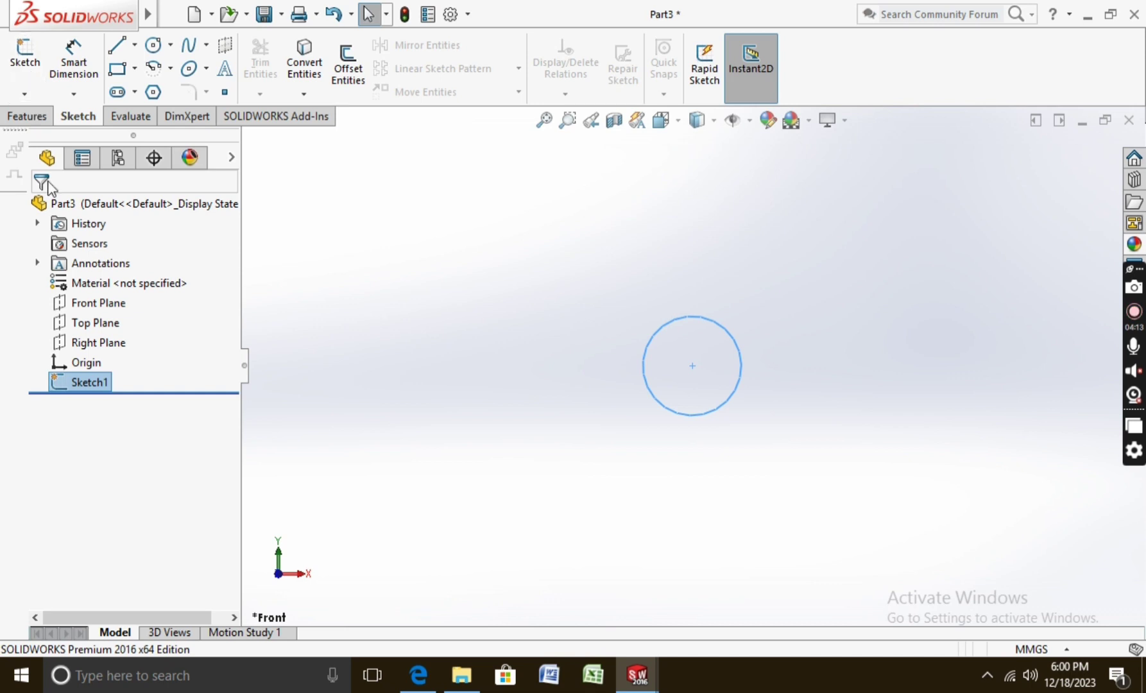
Extrude the Ø50 circle mid-plane to 100 mm to form the shaft.
click(36, 119)
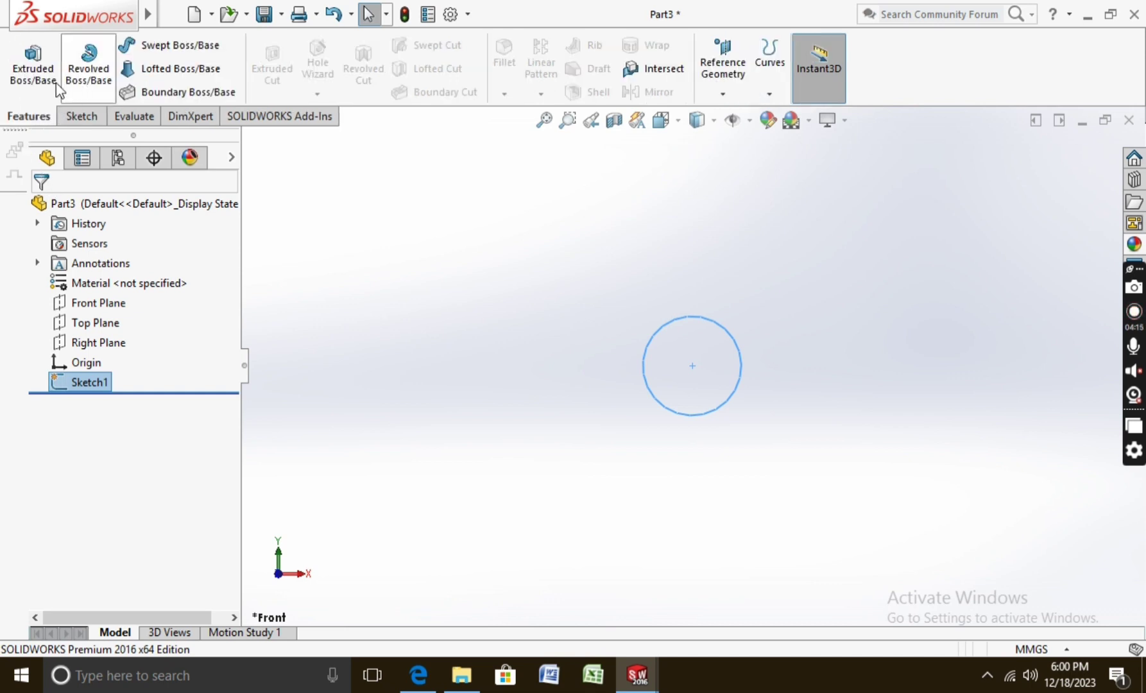
click(38, 72)
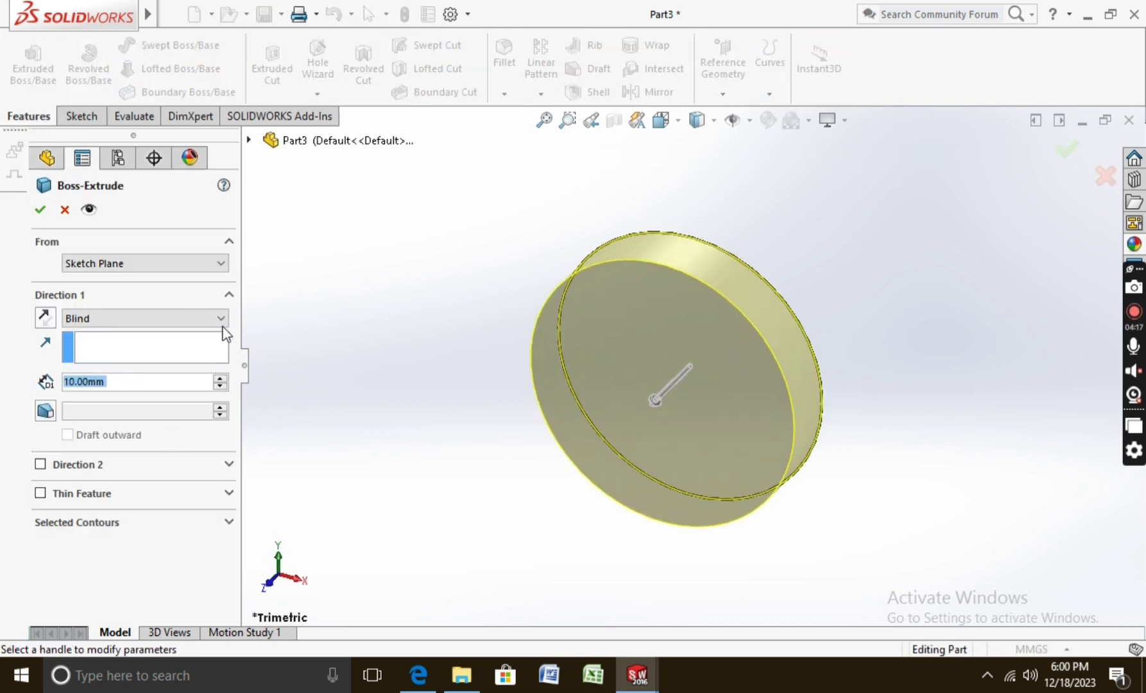
click(222, 321)
click(150, 393)
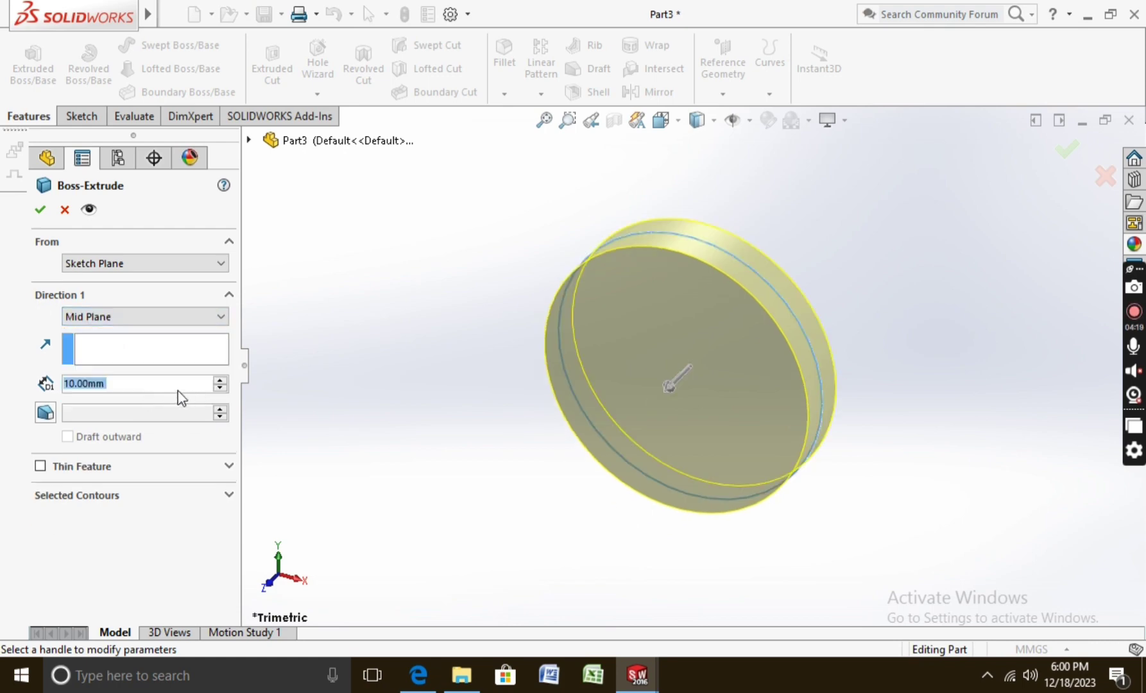
text(100)
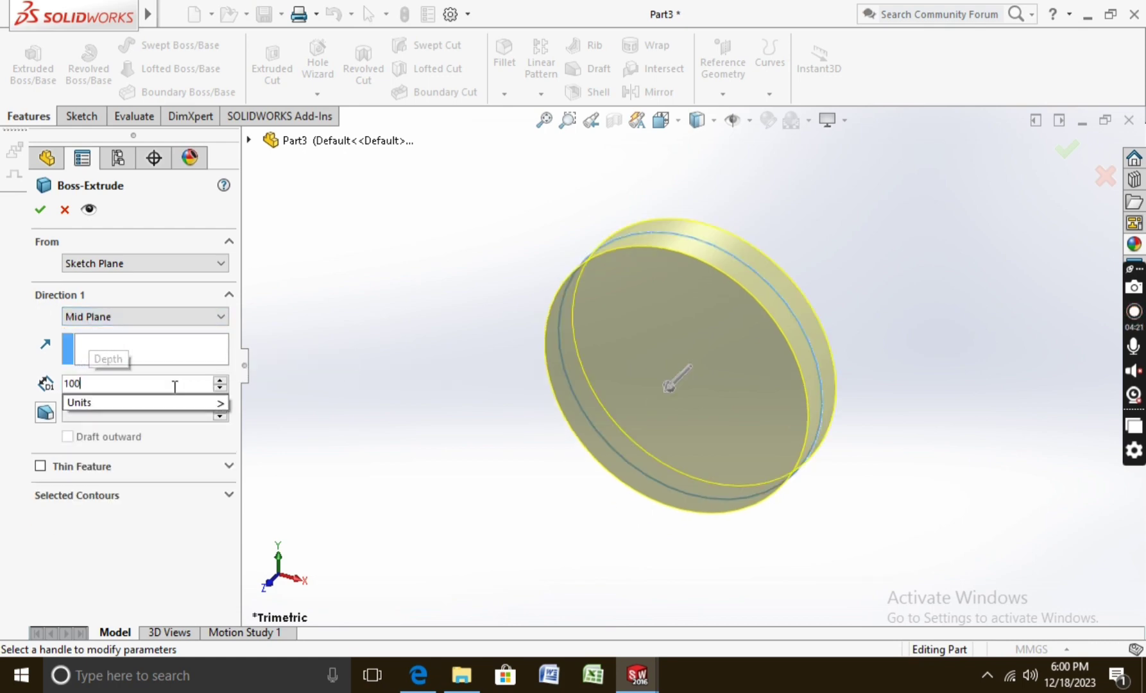
key(Return)
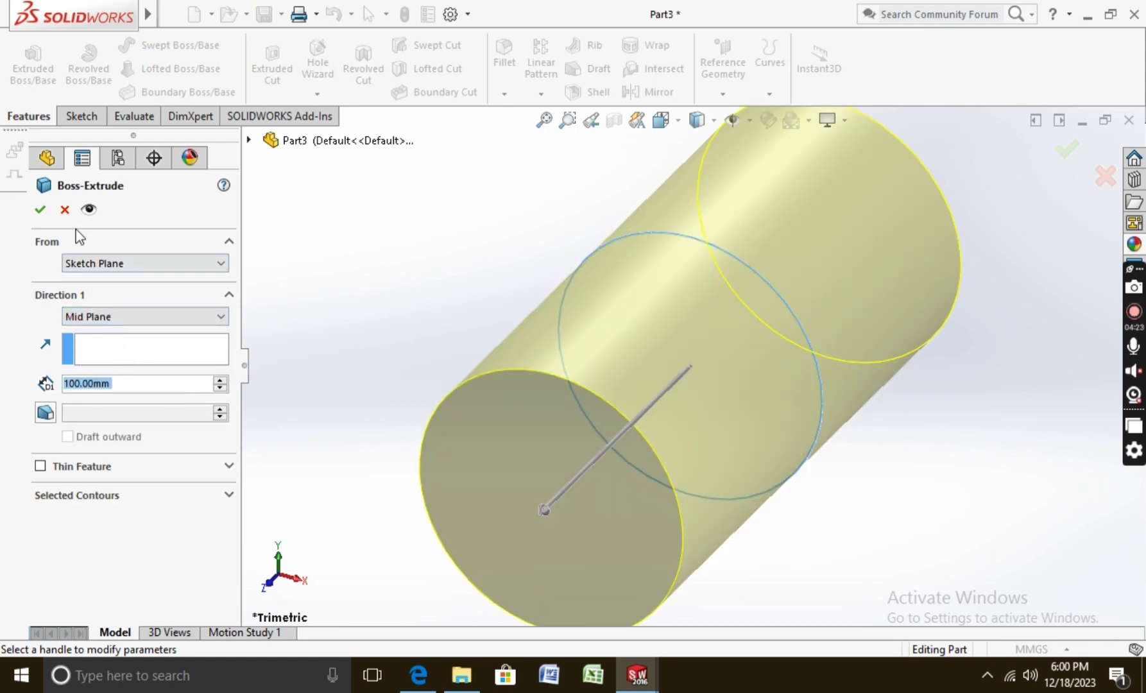
click(43, 215)
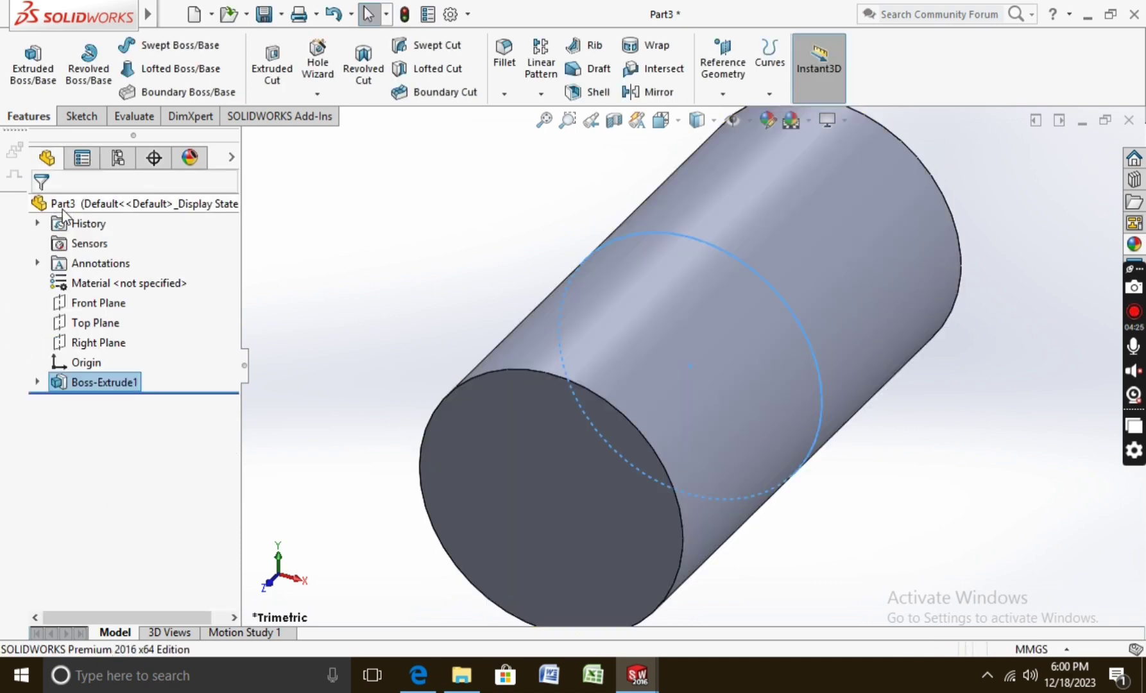
Apply a plain white scene, colour the shaft orange-tan, and save it as Part3.
click(791, 120)
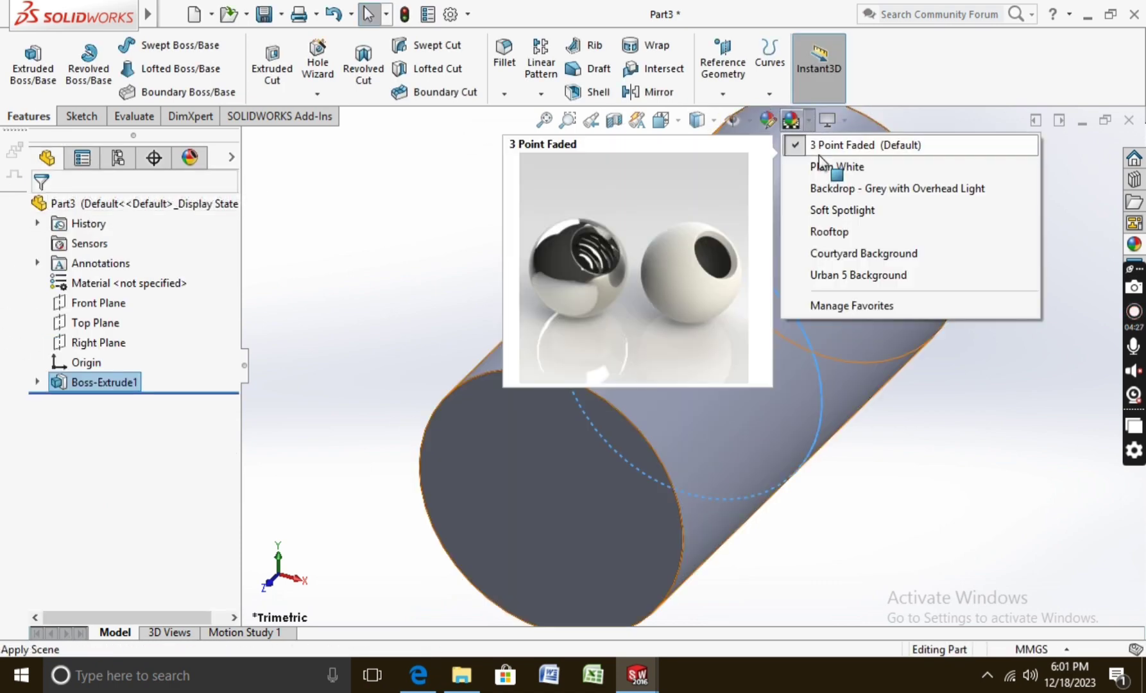
click(817, 166)
click(768, 120)
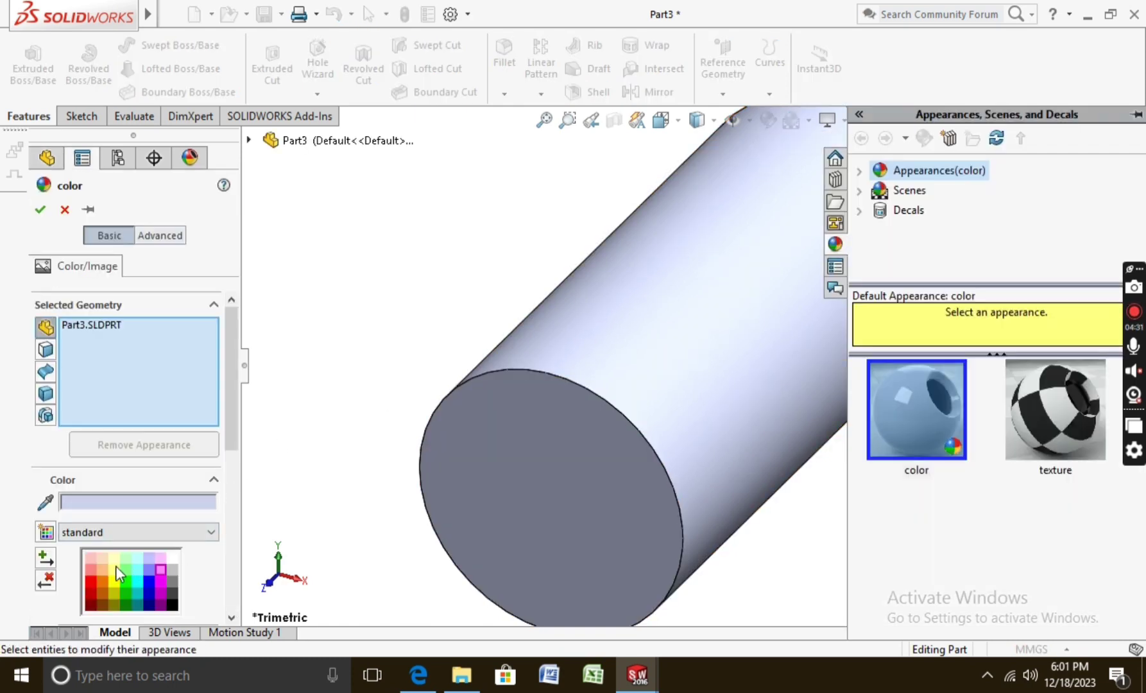
click(103, 567)
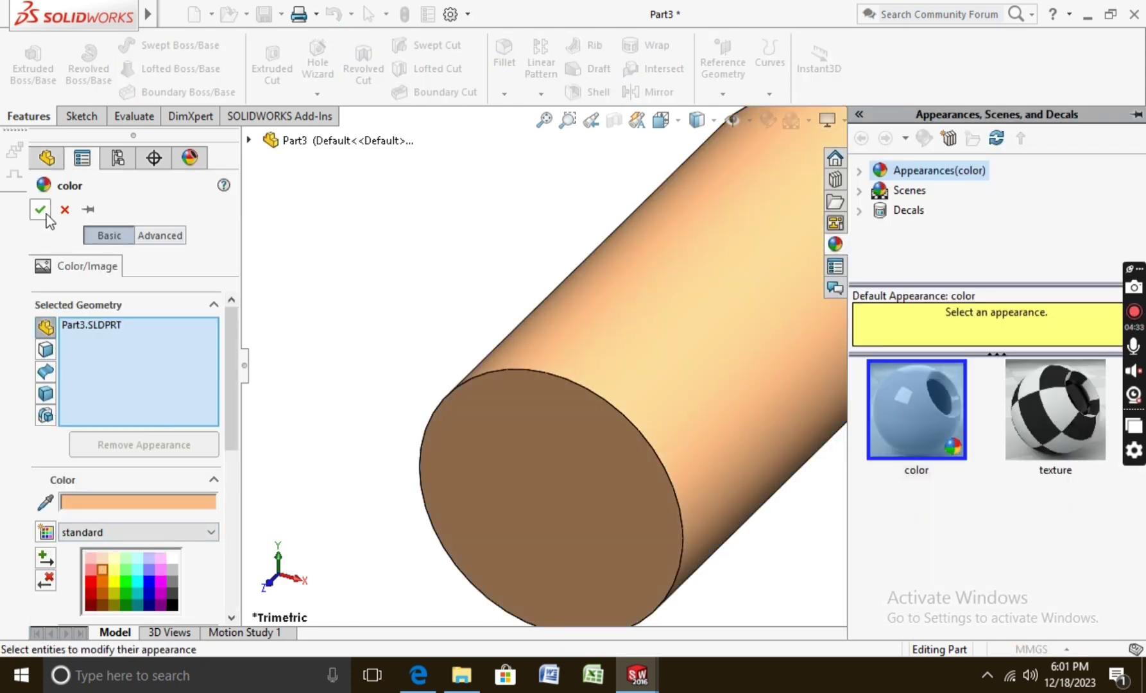
click(46, 216)
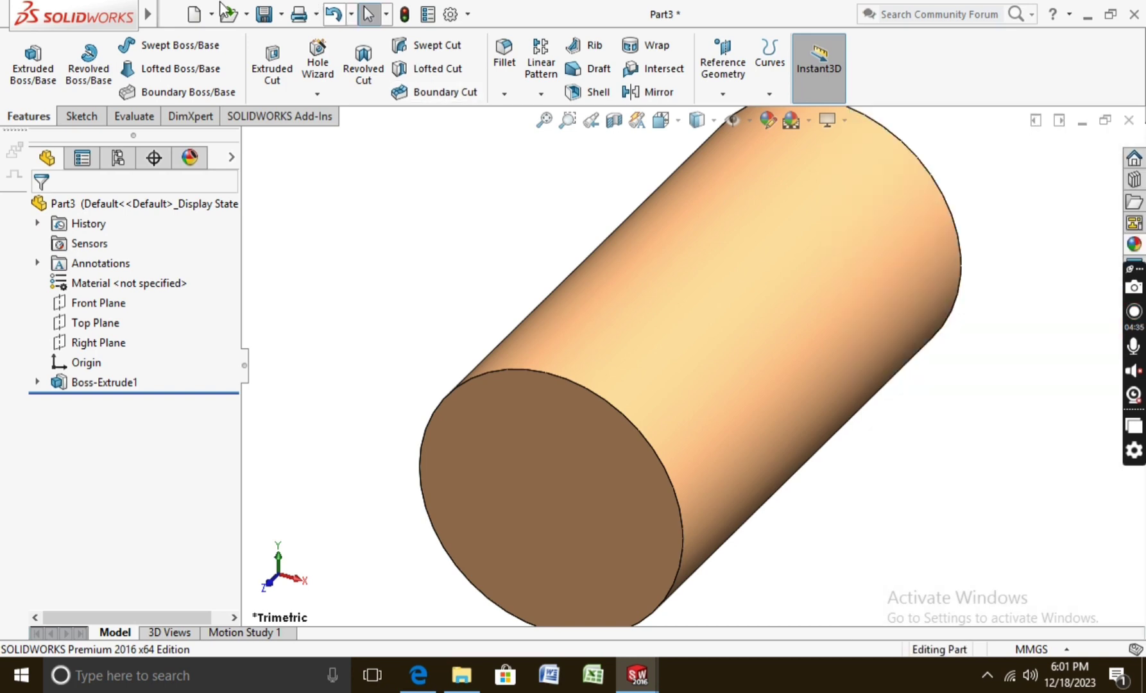
click(263, 15)
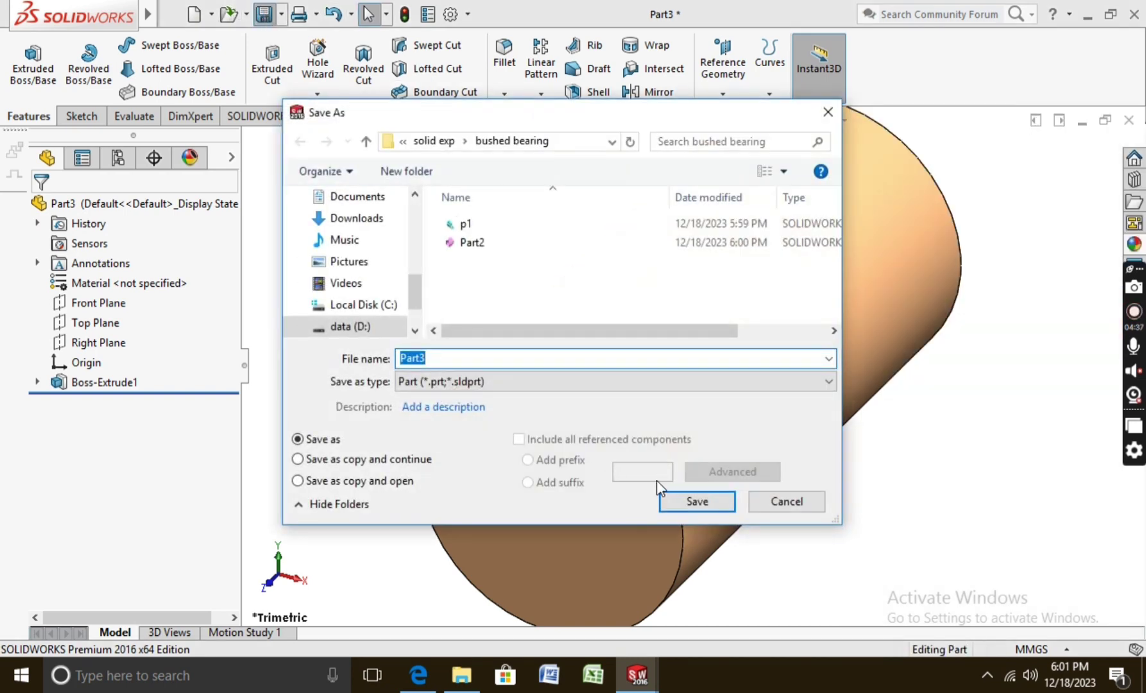
click(686, 502)
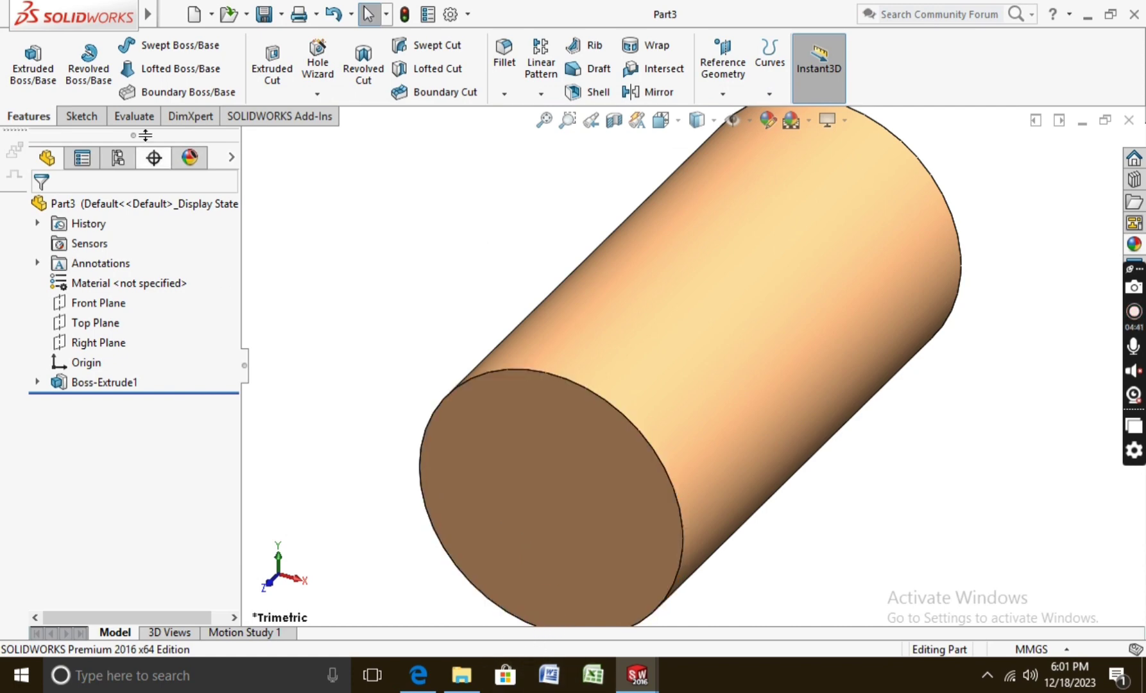
click(194, 15)
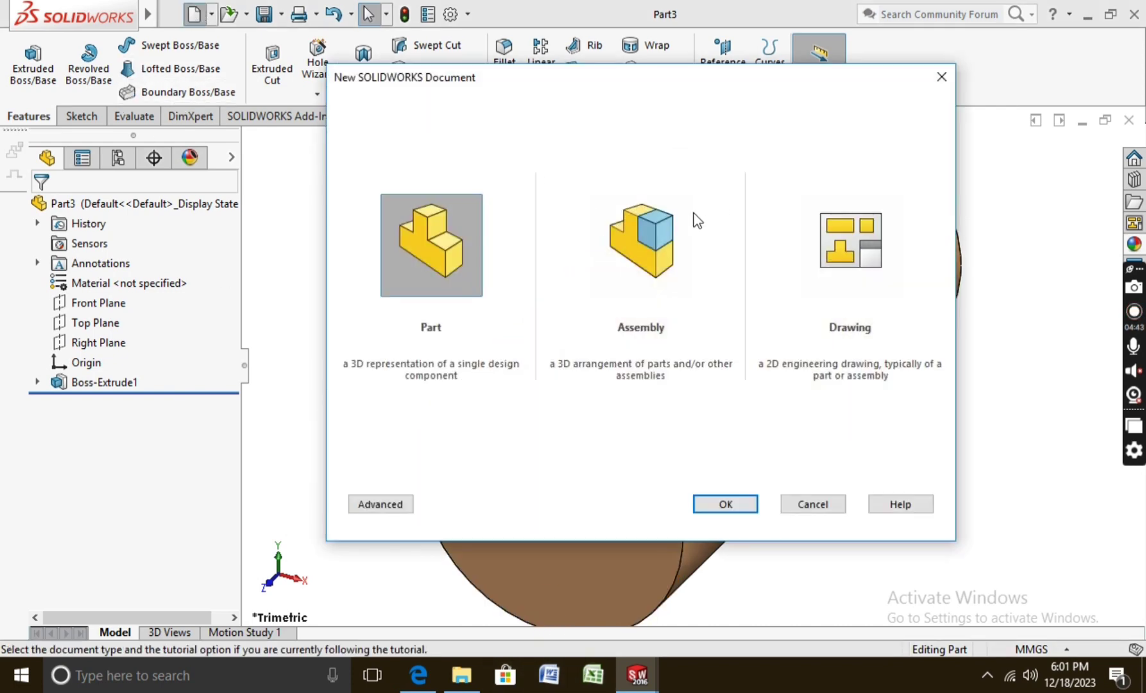
Start a new assembly and place the block p1 in it.
click(637, 247)
click(722, 511)
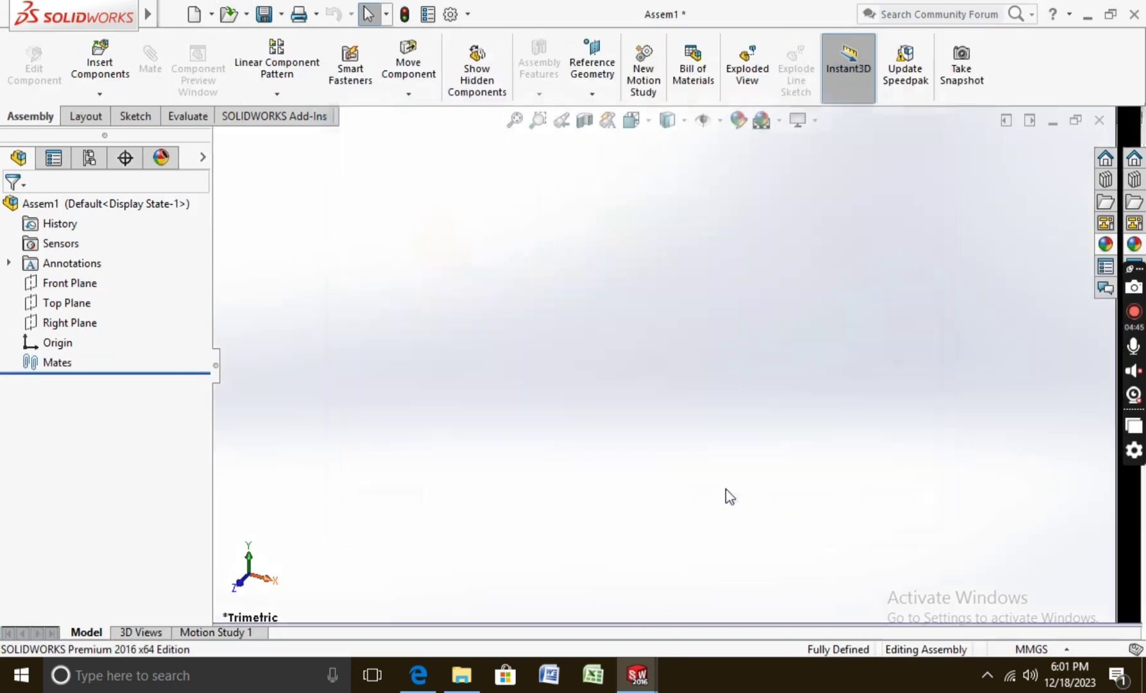
click(43, 430)
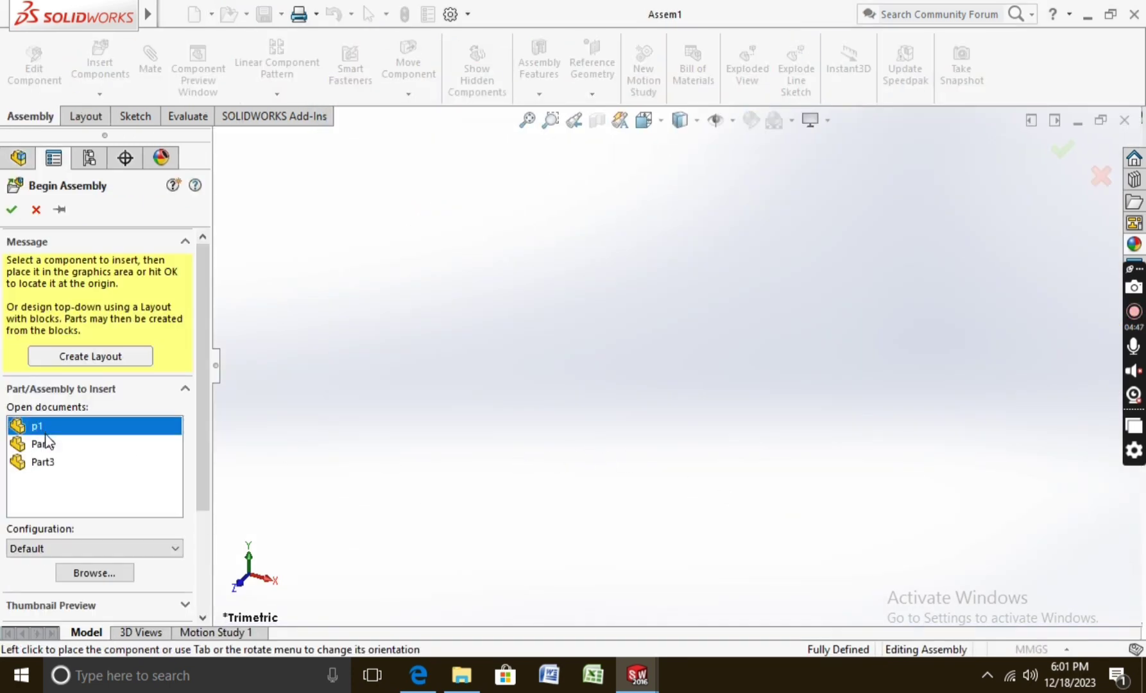
click(414, 427)
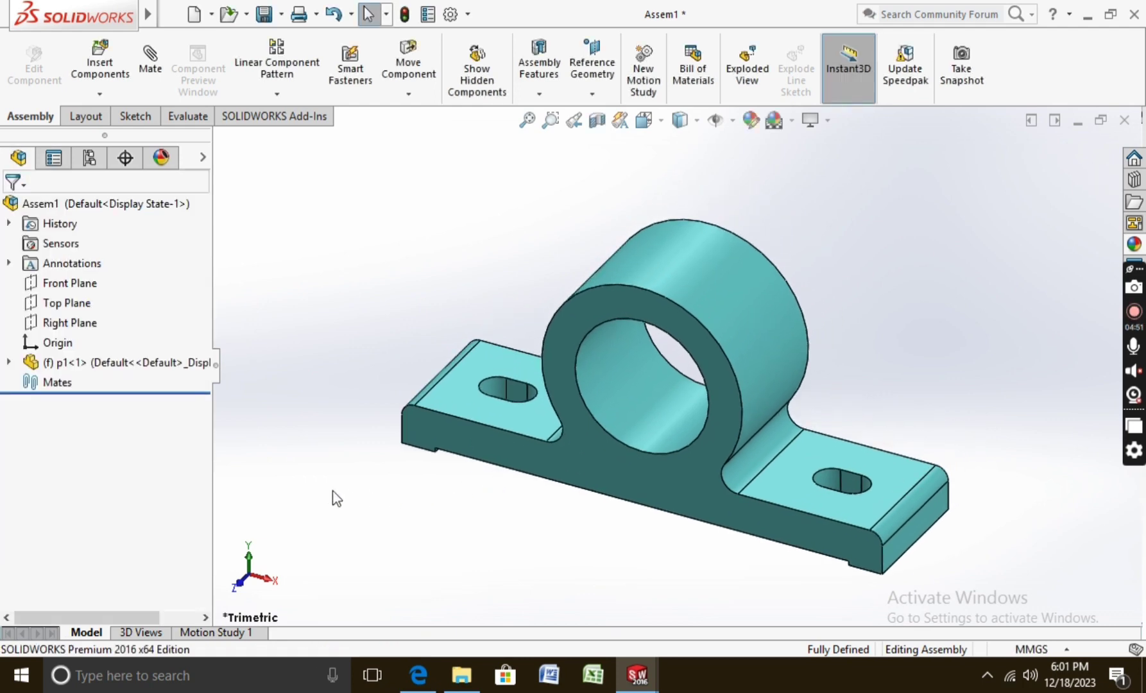
Insert the bush Part2 left of the block and the shaft Part3 above it.
click(96, 58)
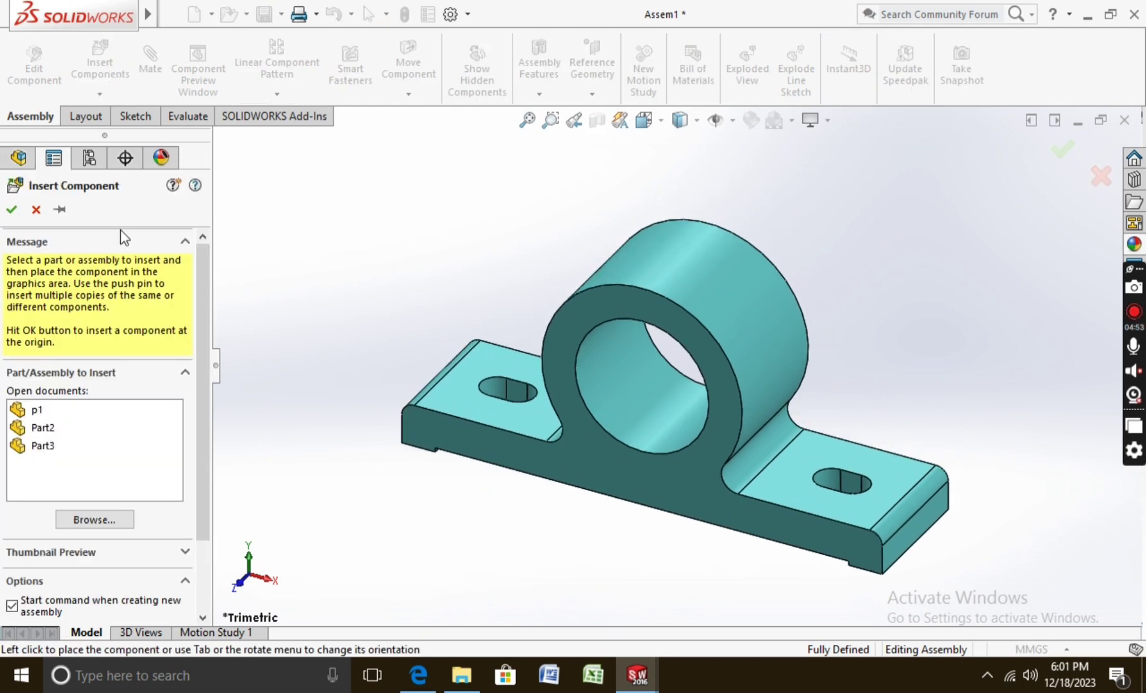
click(44, 428)
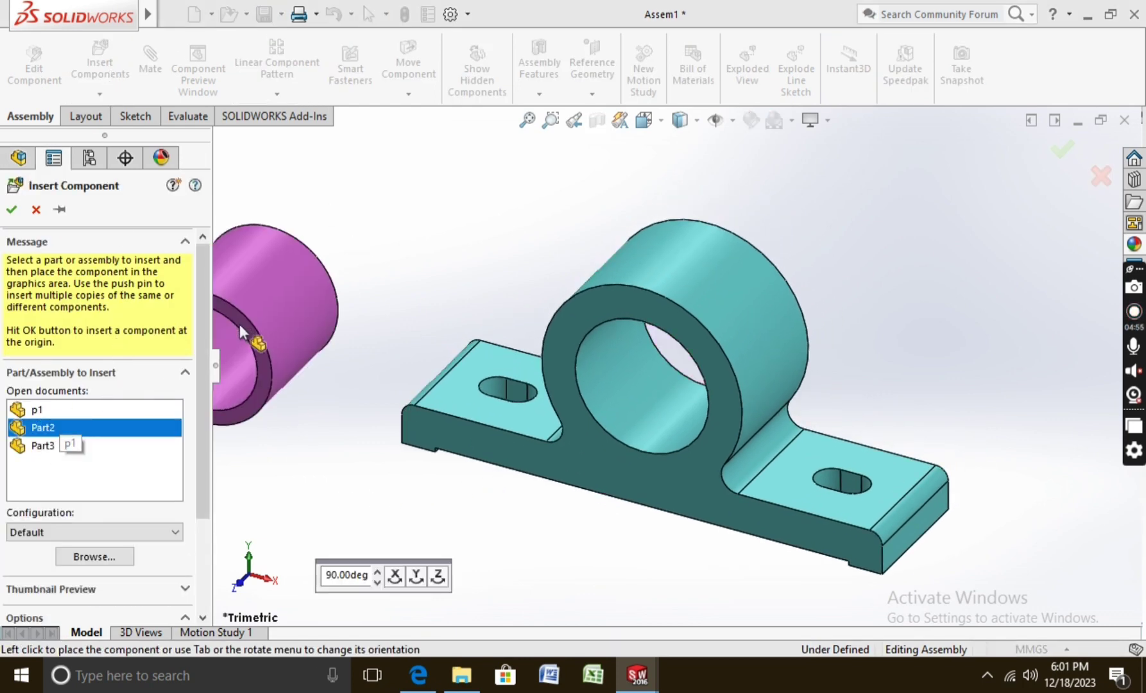
click(342, 331)
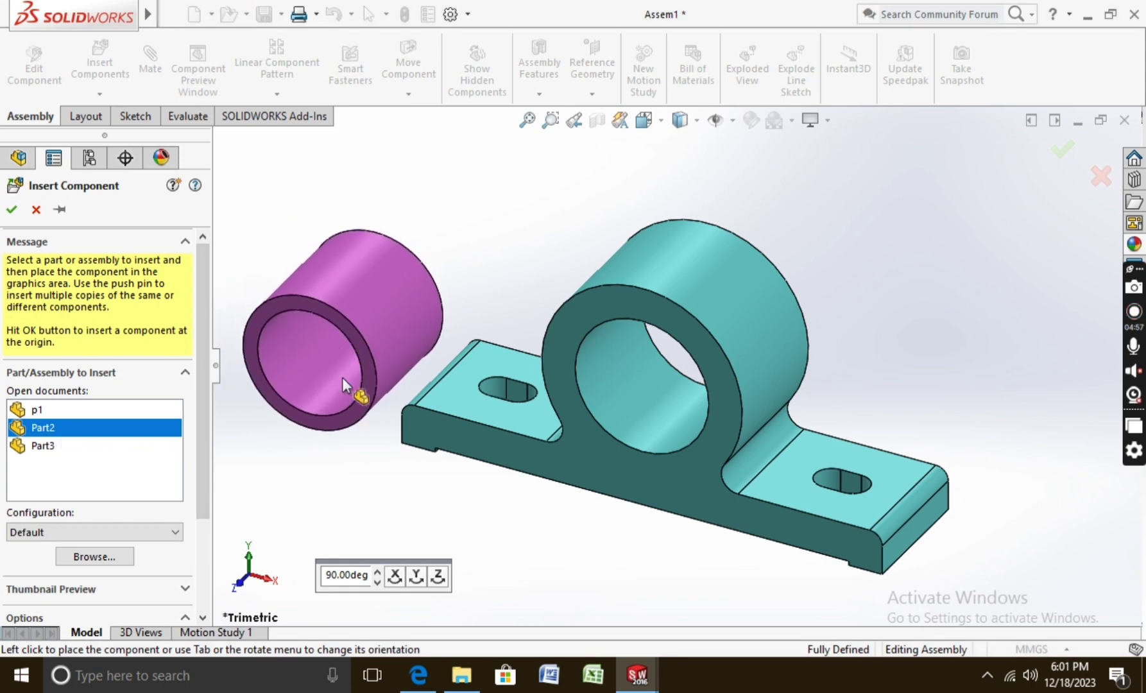
key(z)
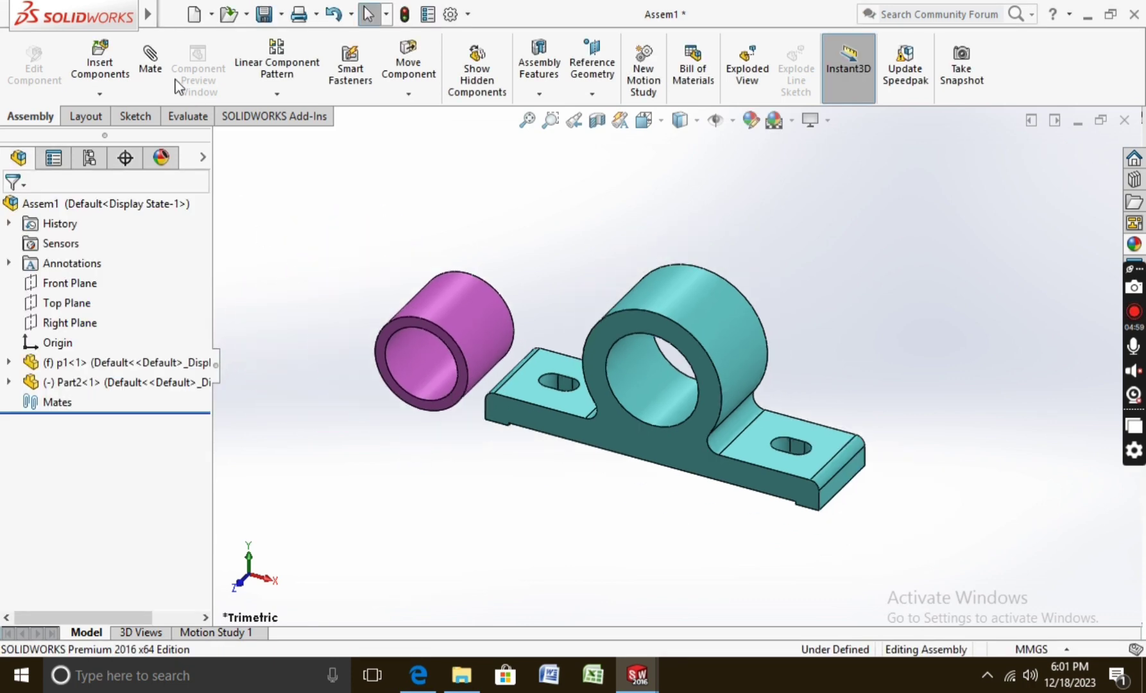
click(104, 95)
click(125, 119)
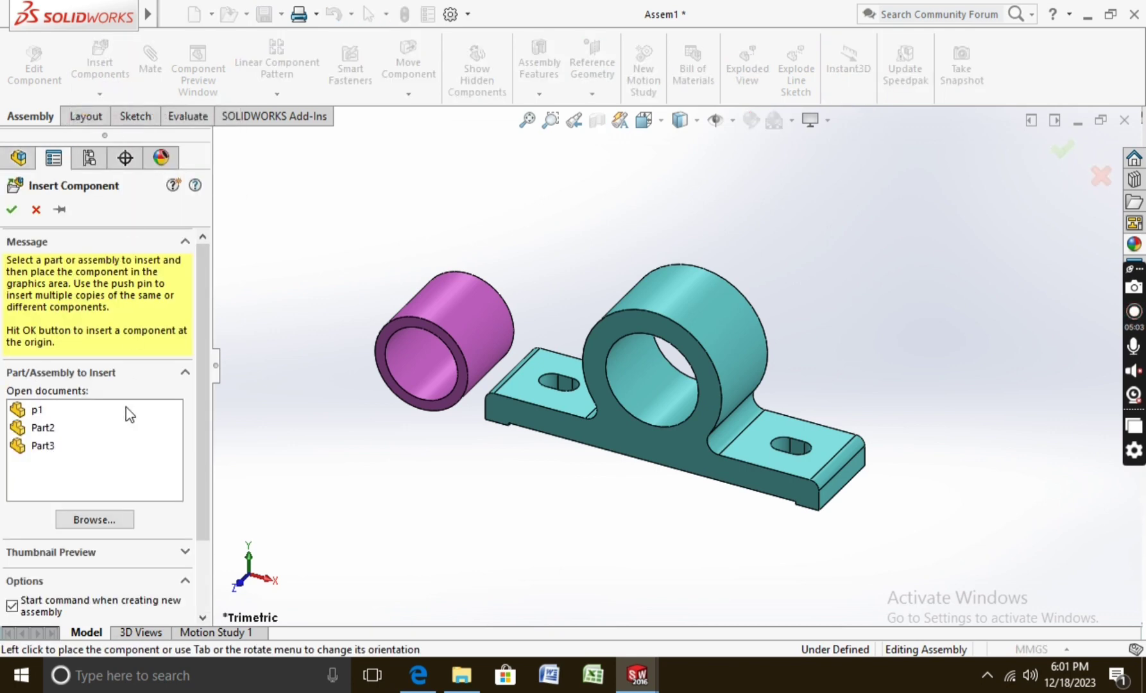
click(48, 449)
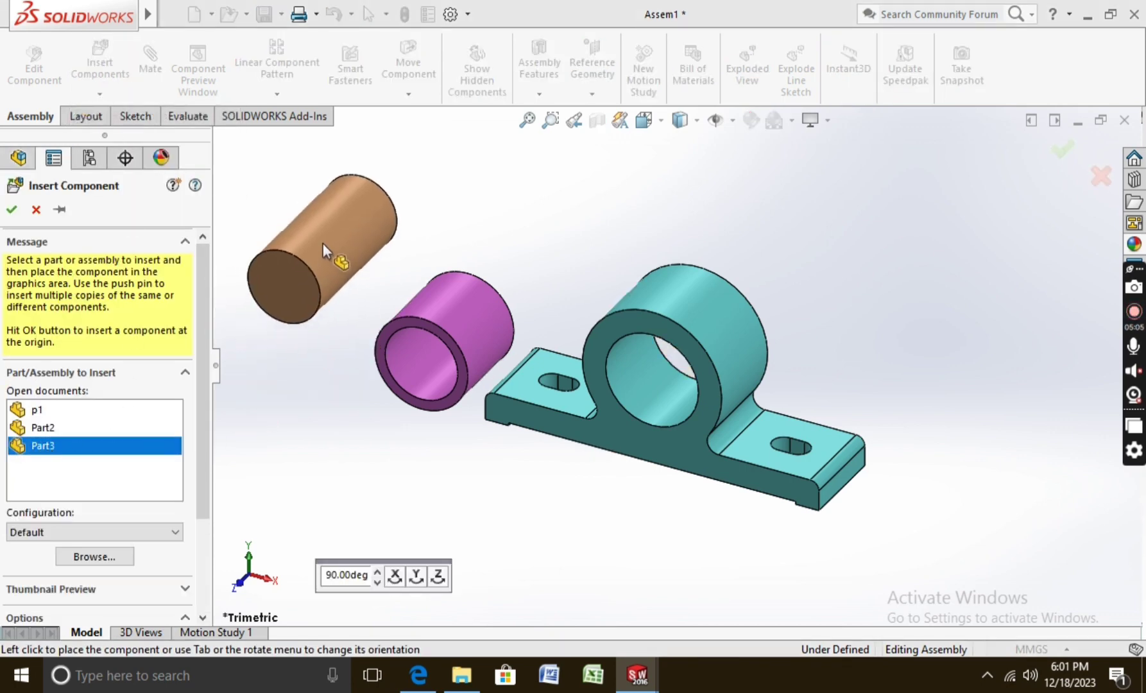
click(337, 233)
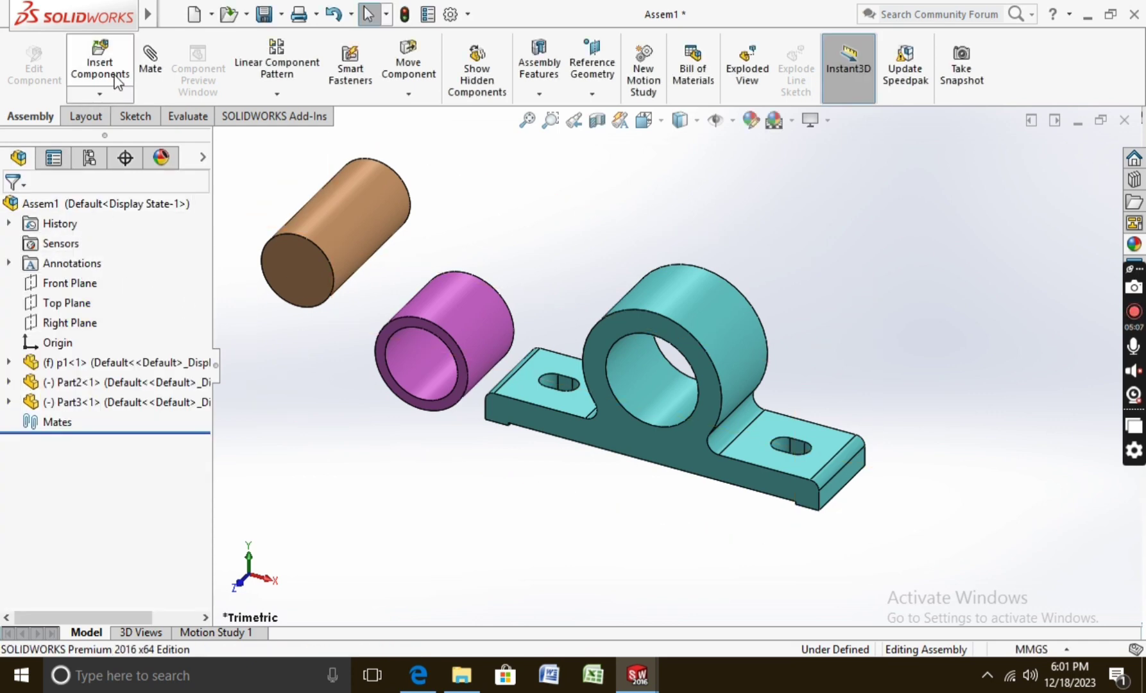
Mate the bush concentric with the block's bore and flush with the block's front face.
click(150, 70)
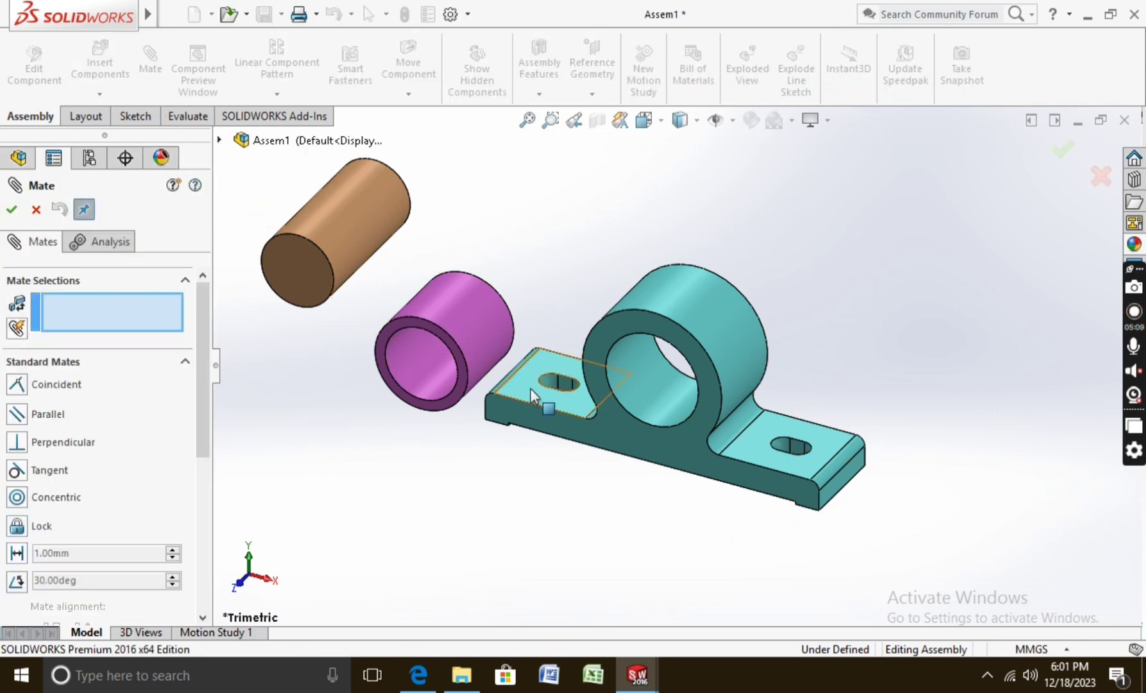
click(618, 369)
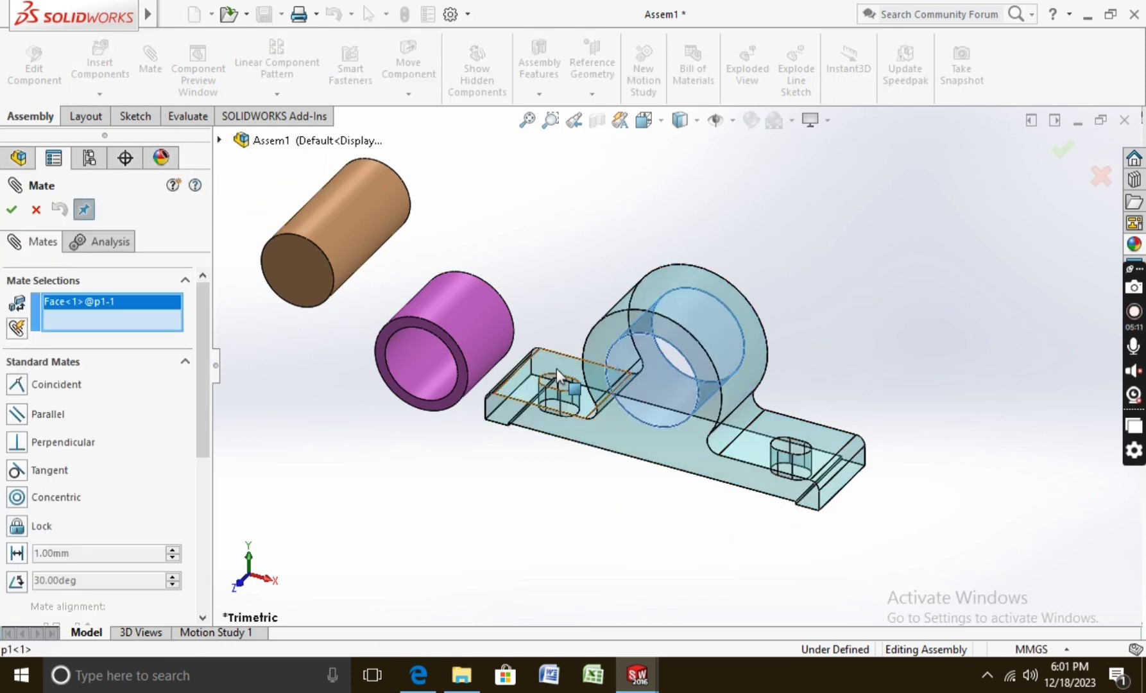
click(475, 357)
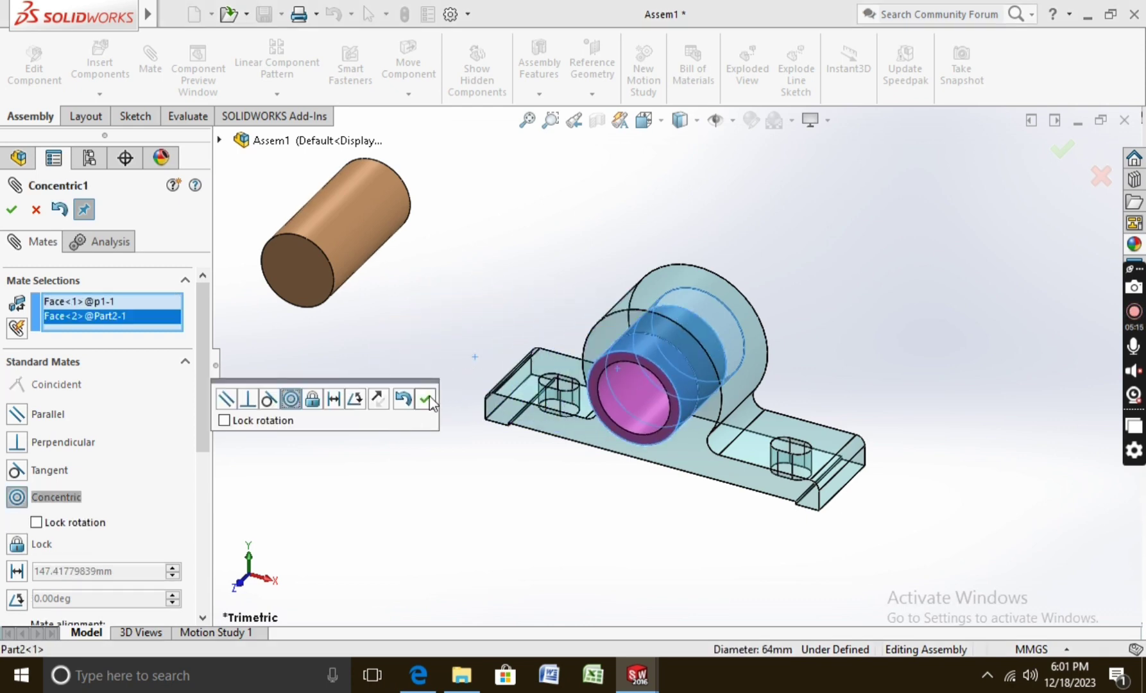
click(426, 399)
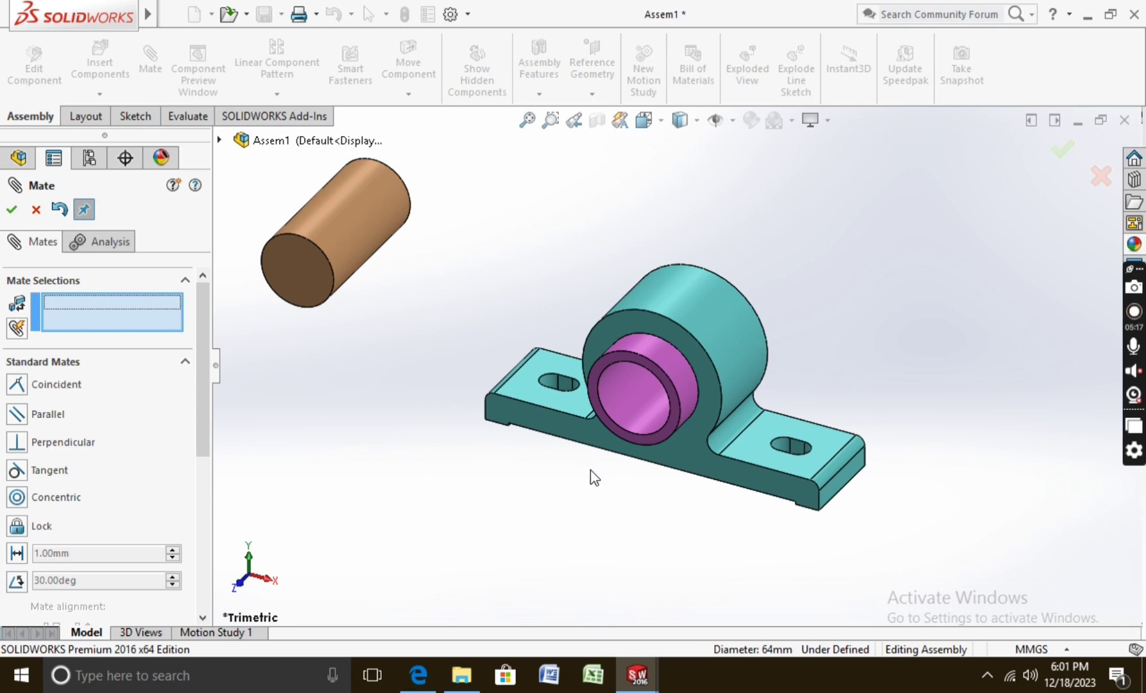
click(674, 423)
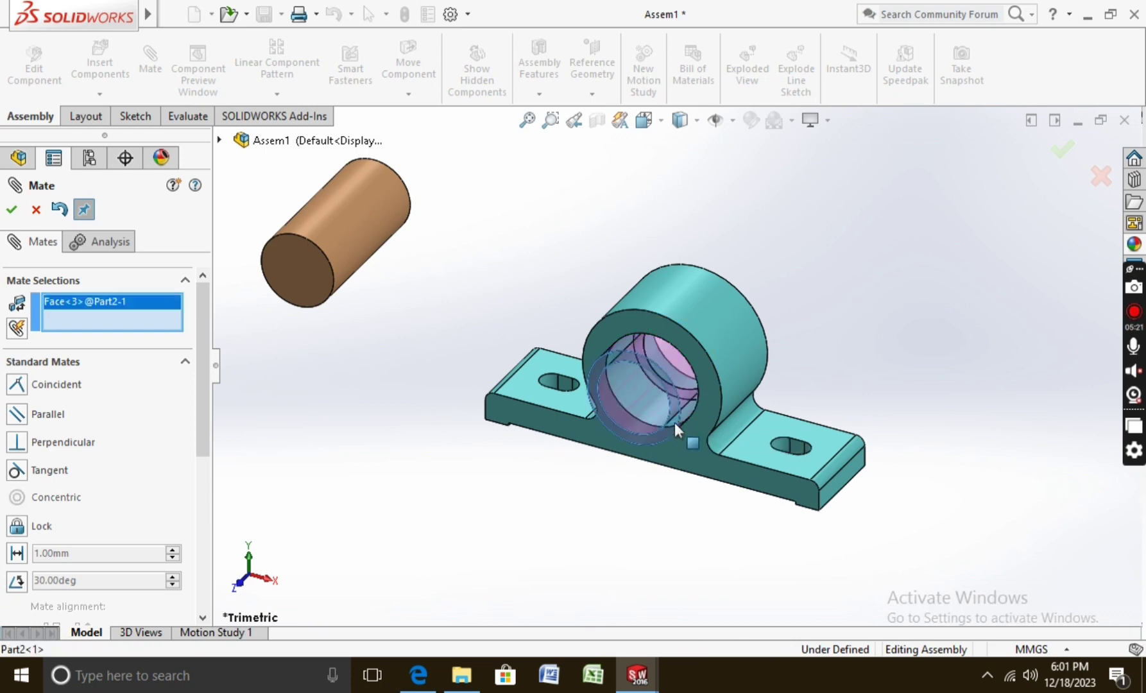
click(707, 409)
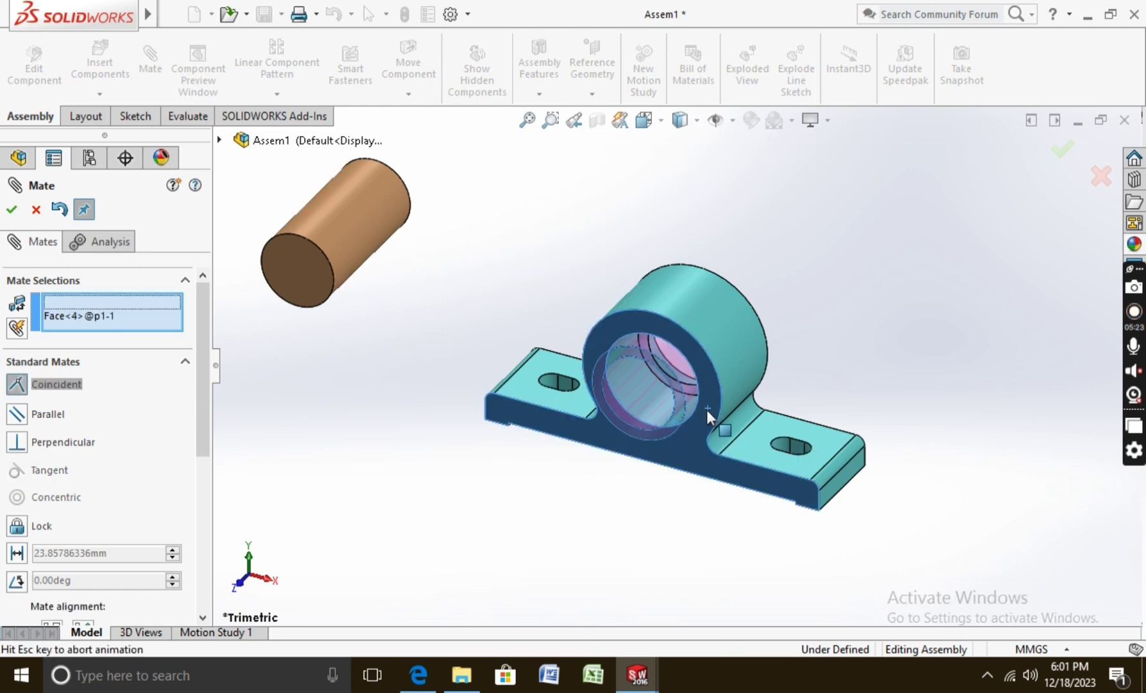
click(890, 450)
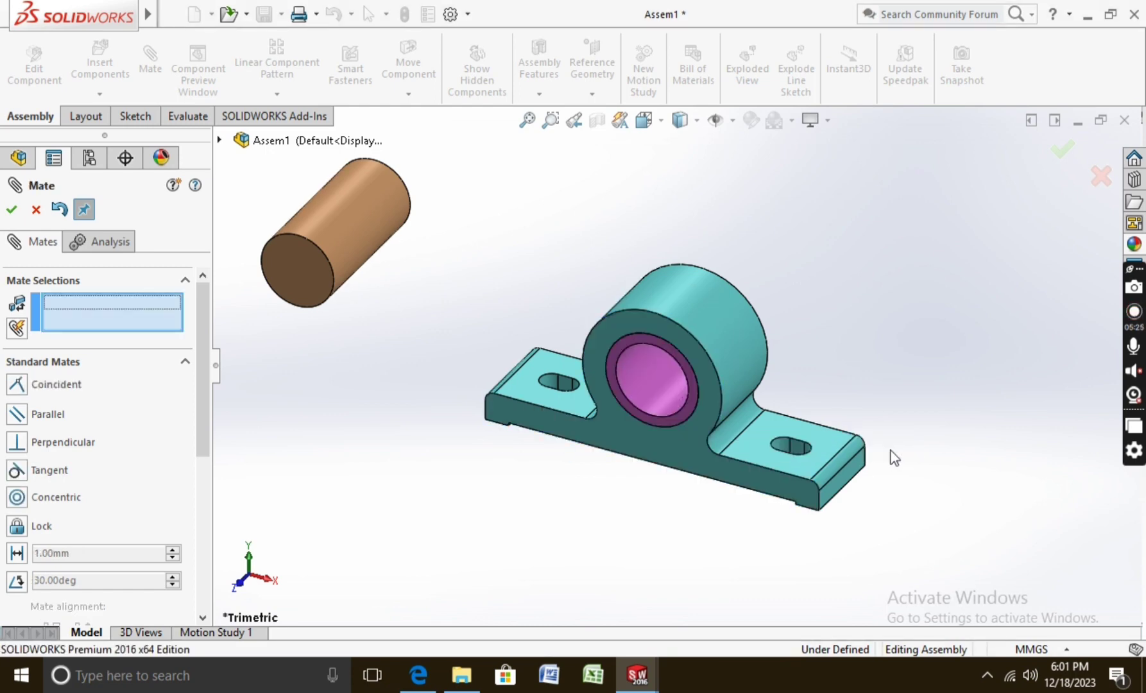
Make the shaft's cylindrical face concentric with the bush bore, then slide the shaft along its axis.
click(347, 242)
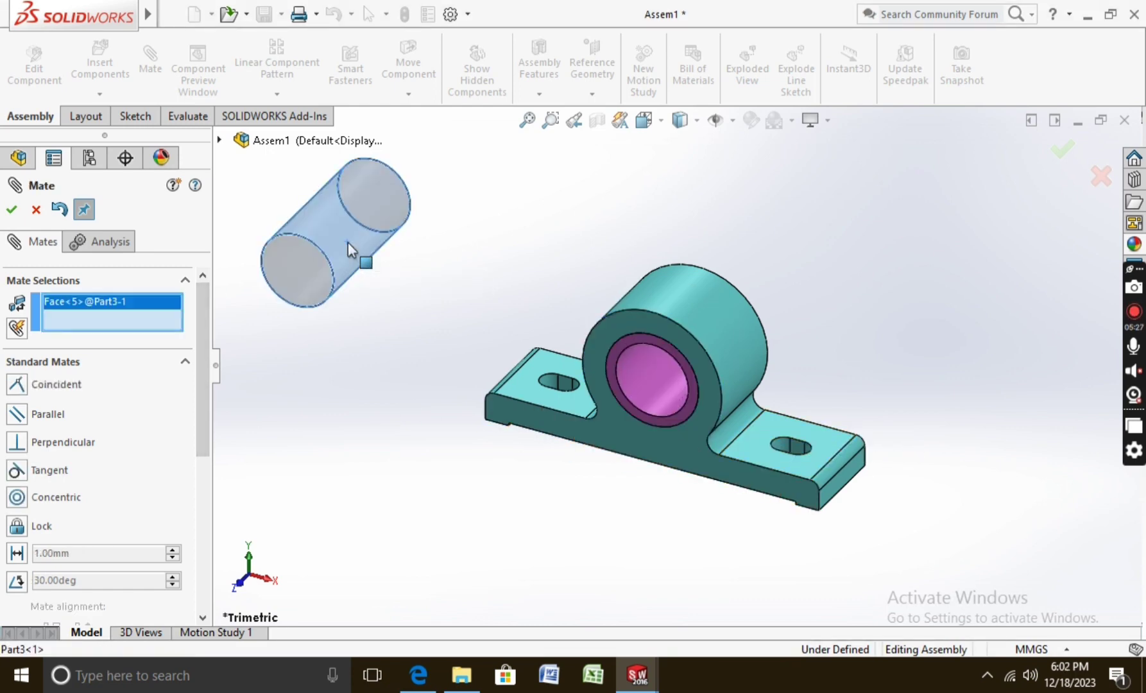
click(628, 379)
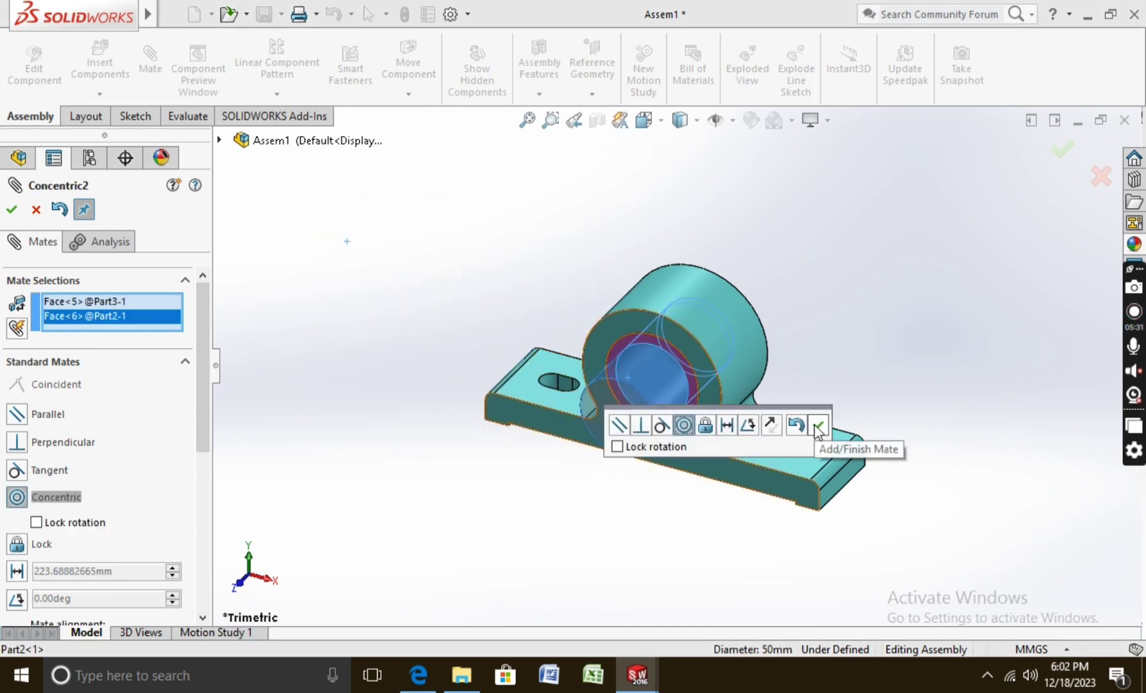
click(818, 427)
mouse_move(854, 363)
middle_down()
mouse_move(790, 352)
mouse_move(668, 413)
middle_up()
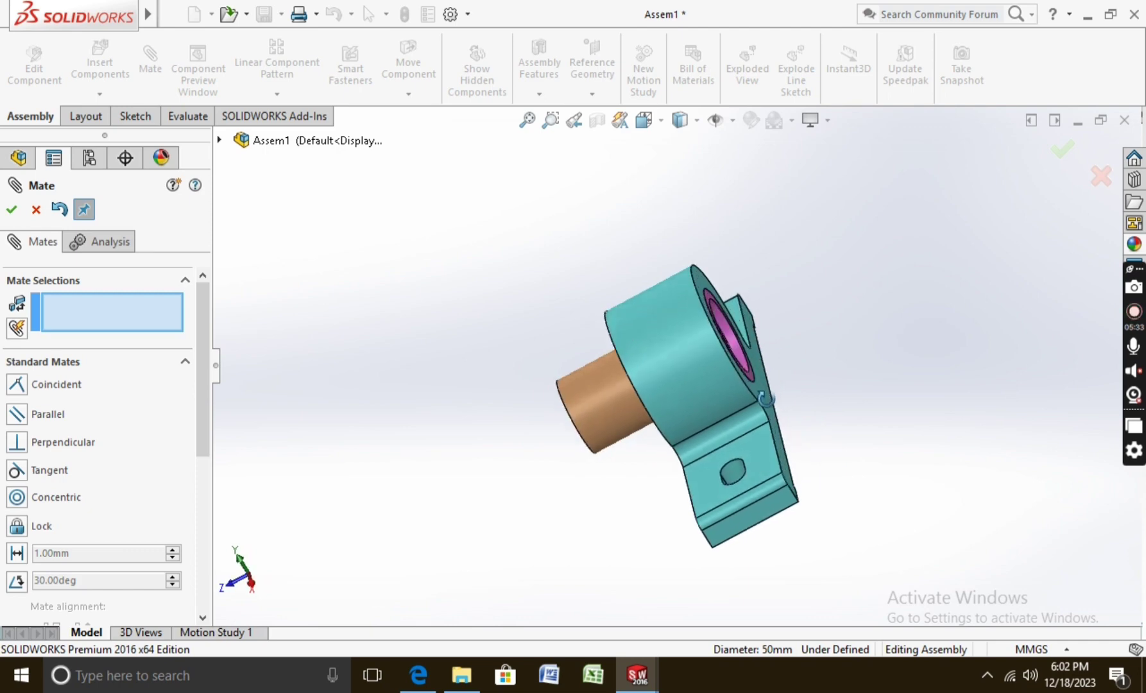
drag(609, 409, 645, 399)
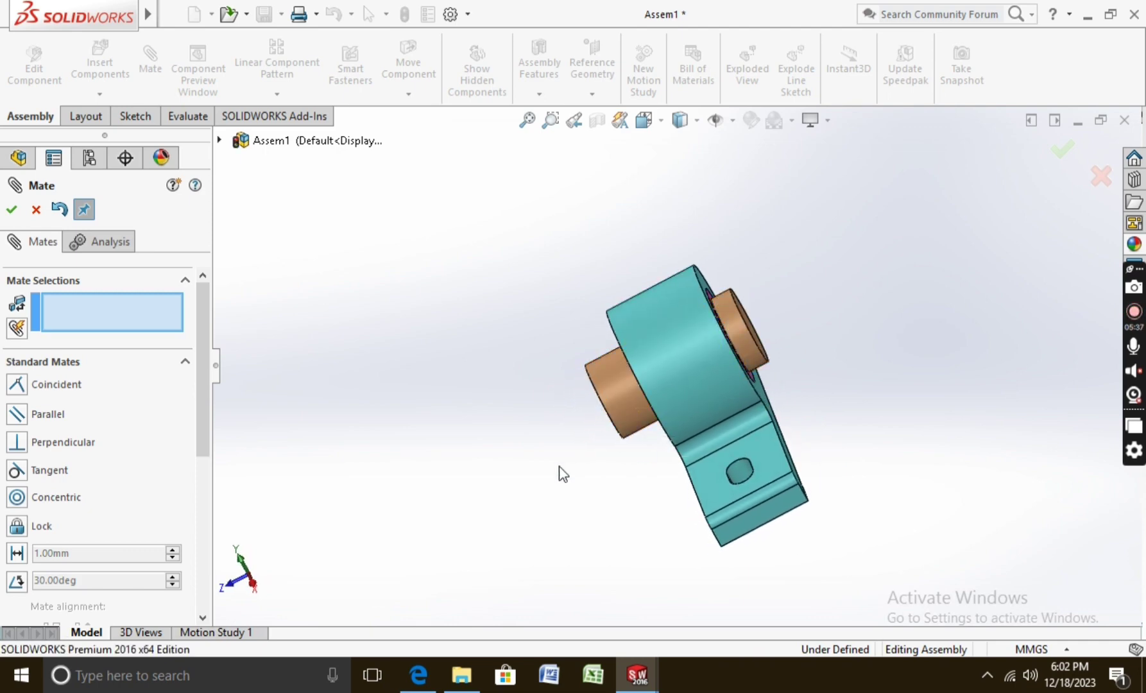
mouse_move(562, 475)
middle_down()
mouse_move(578, 404)
mouse_move(653, 341)
mouse_move(651, 351)
middle_up()
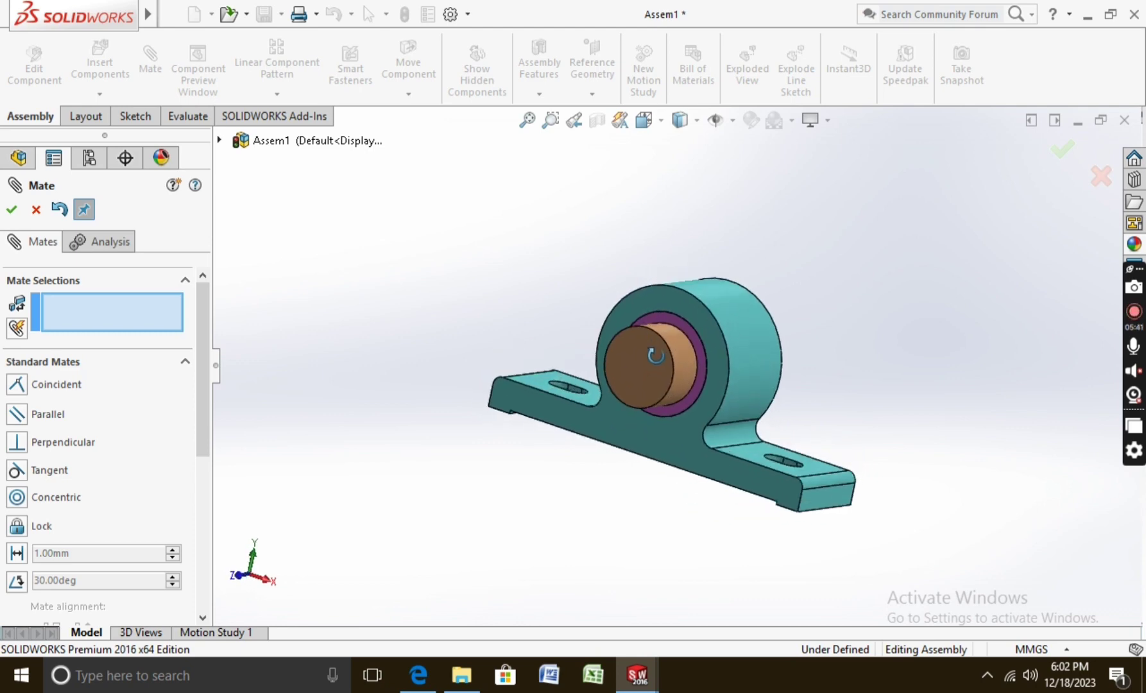
Finish mating and start an exploded view, pulling the shaft out along its axis in isometric view.
click(12, 210)
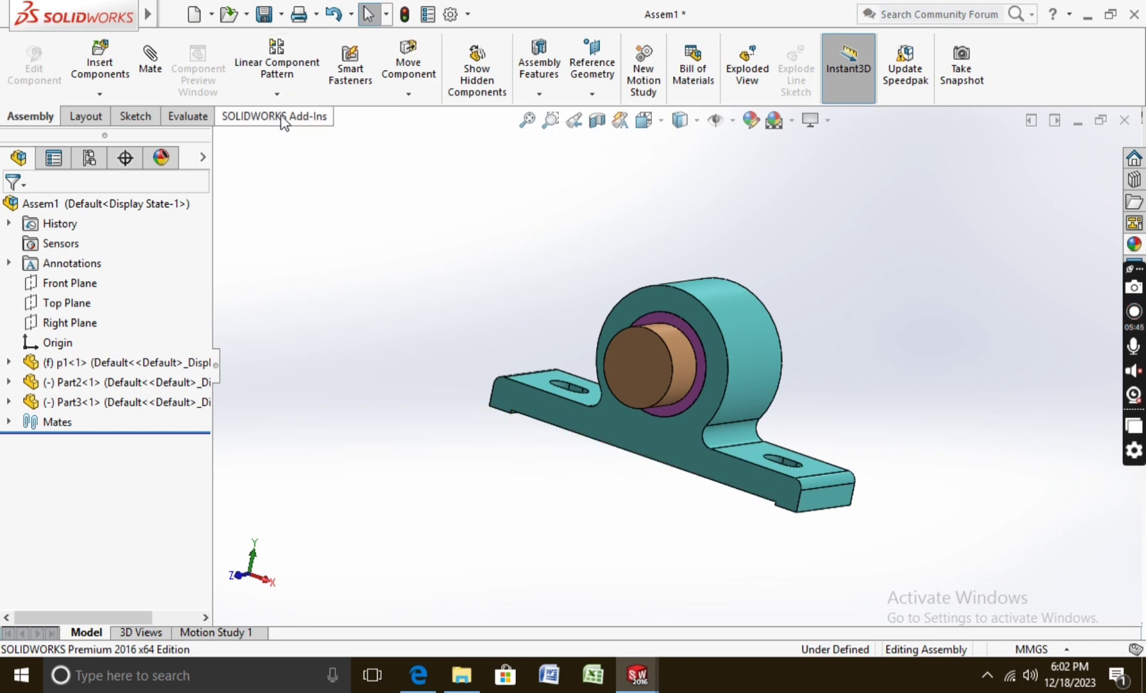
click(747, 71)
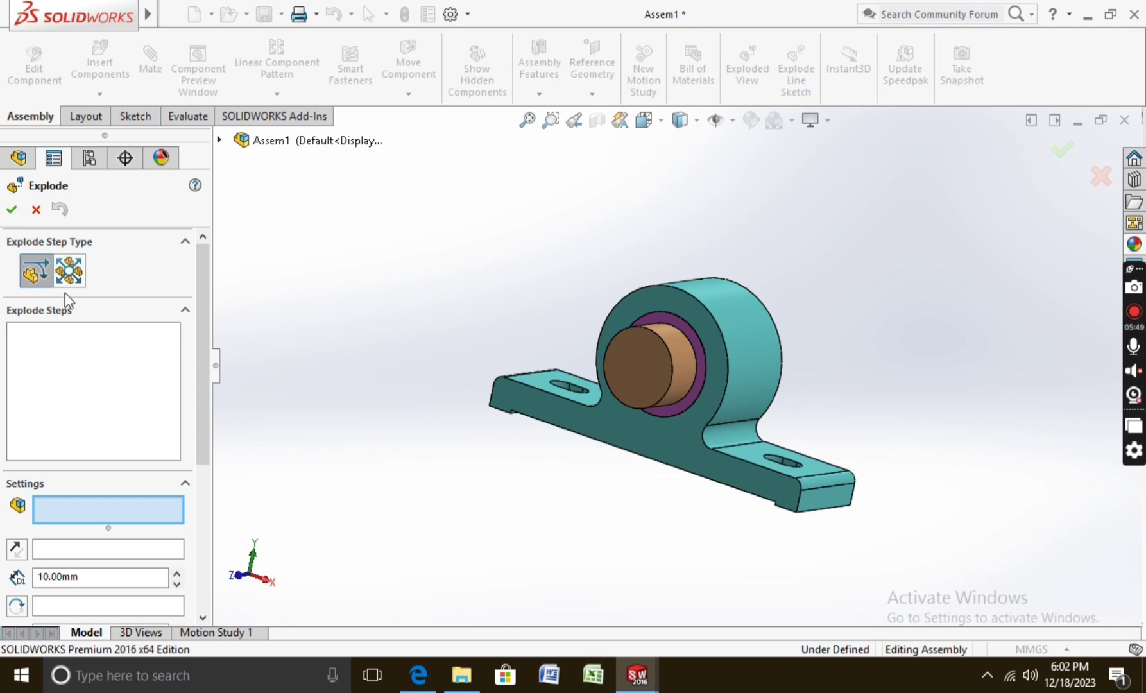
mouse_move(550, 430)
middle_down()
mouse_move(404, 412)
mouse_move(411, 424)
middle_up()
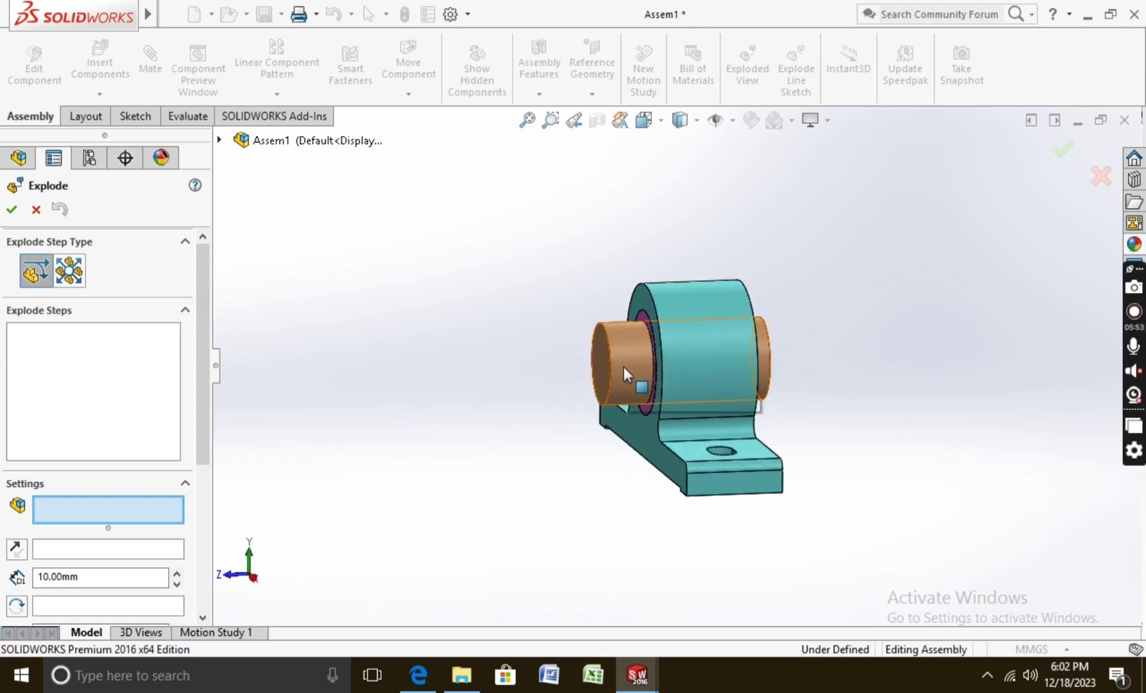
middle_drag(563, 430, 576, 430)
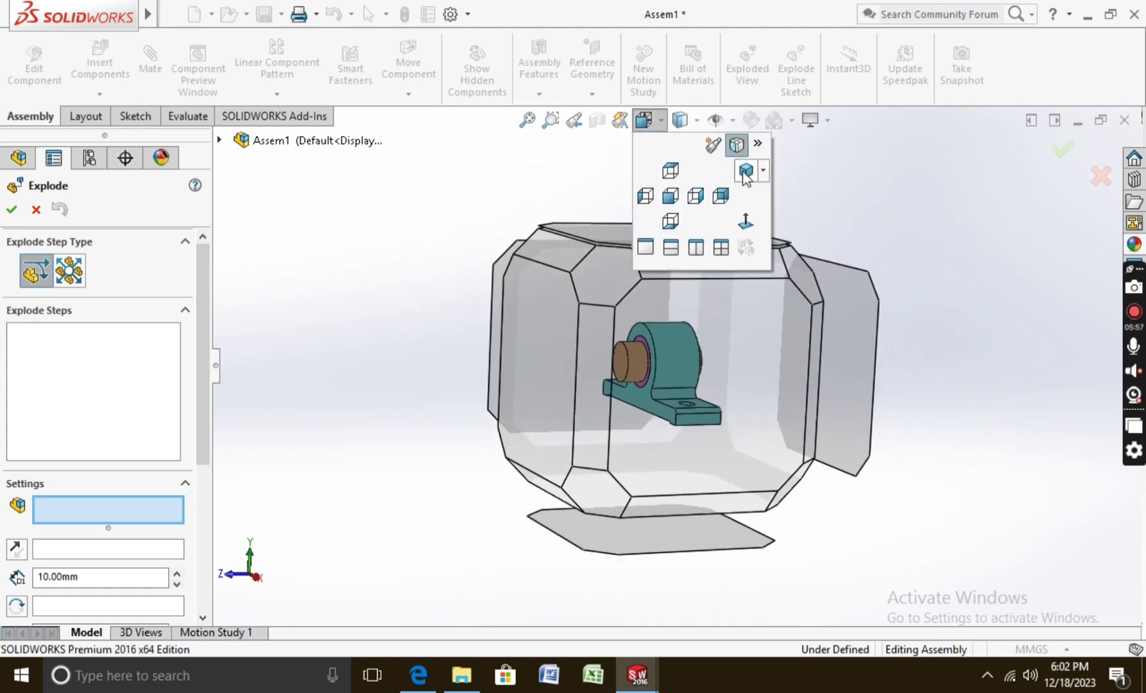
click(745, 172)
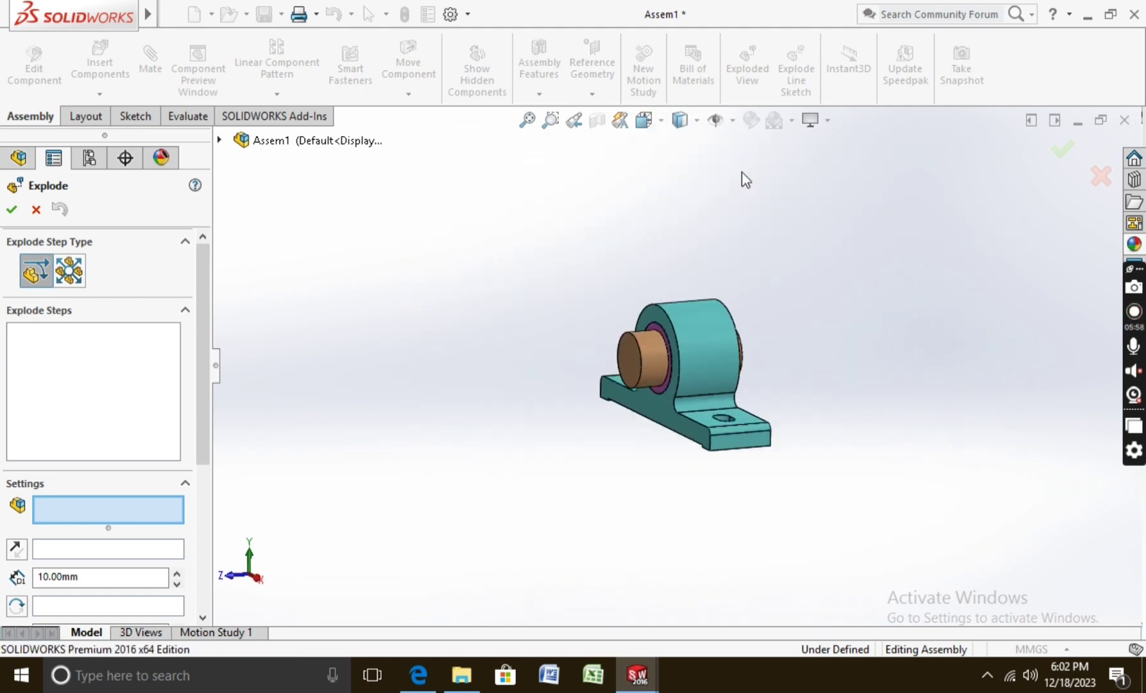
click(649, 379)
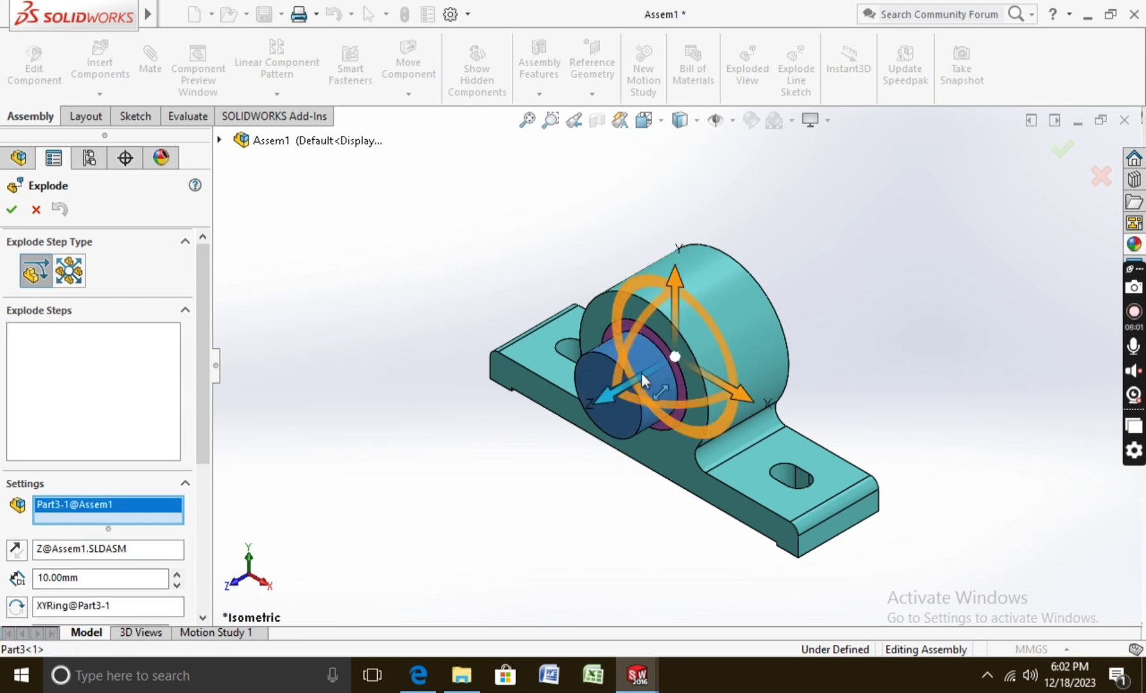
scroll(568, 443, up, 3)
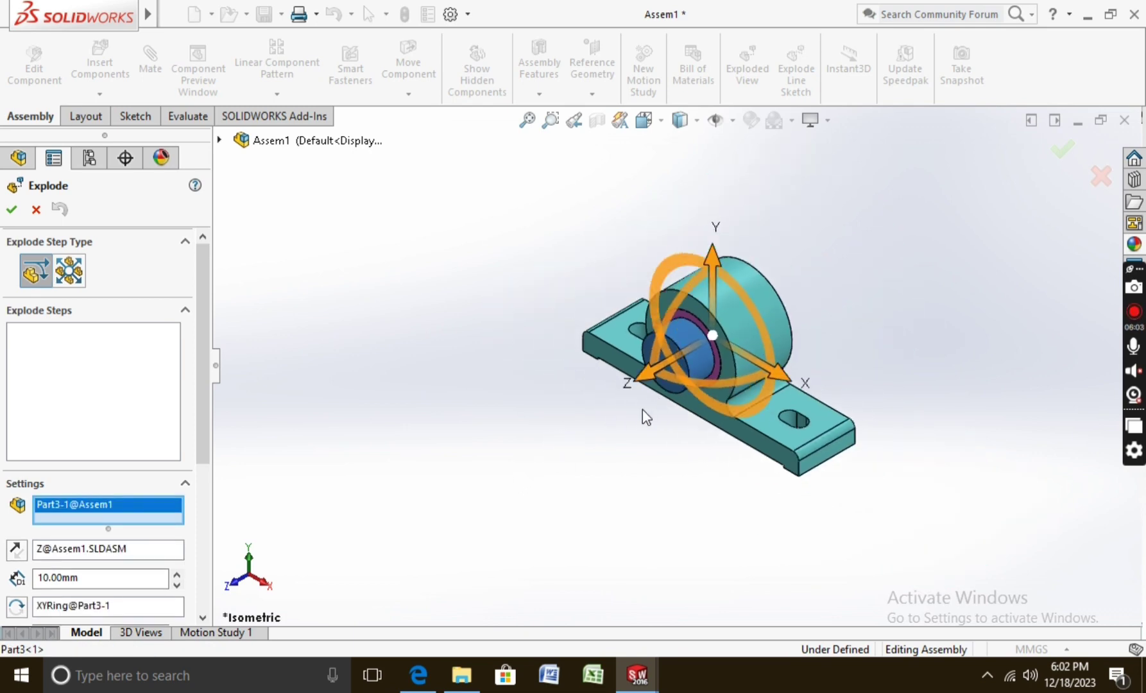
scroll(642, 410, down, 2)
scroll(622, 403, down, 2)
drag(695, 334, 193, 478)
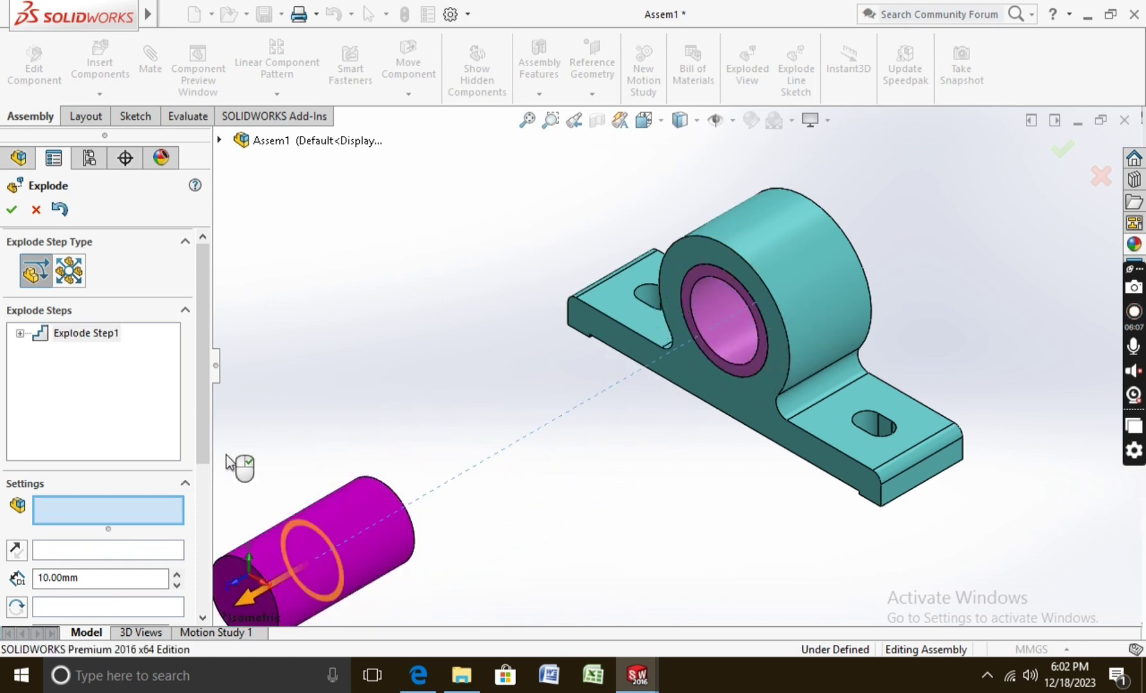
Pull the bush out along the same axis and confirm the two-step exploded view.
scroll(385, 430, up, 2)
scroll(449, 411, up, 2)
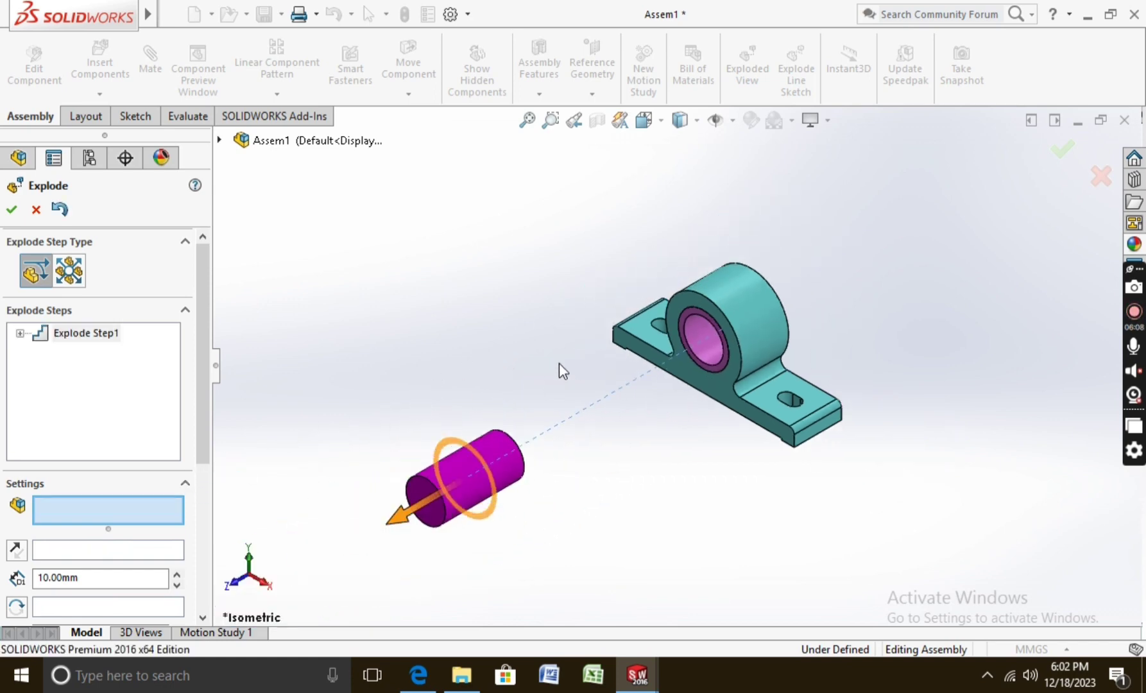
click(692, 336)
mouse_move(687, 345)
mouse_down()
mouse_move(577, 399)
mouse_move(453, 433)
mouse_up()
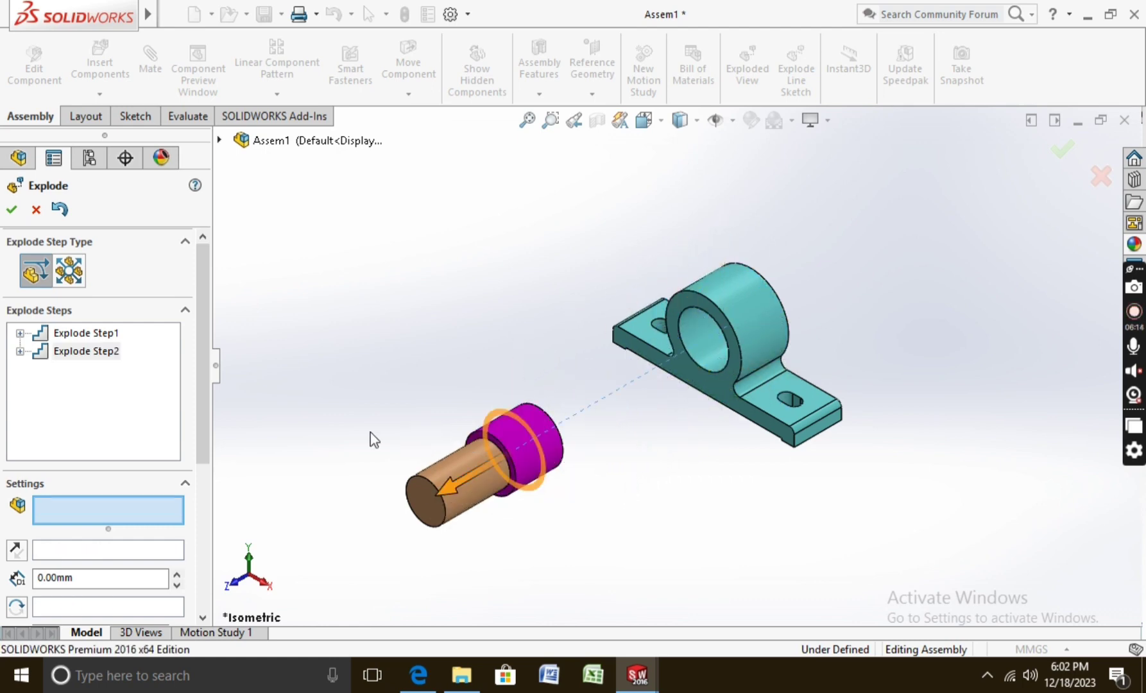
click(12, 210)
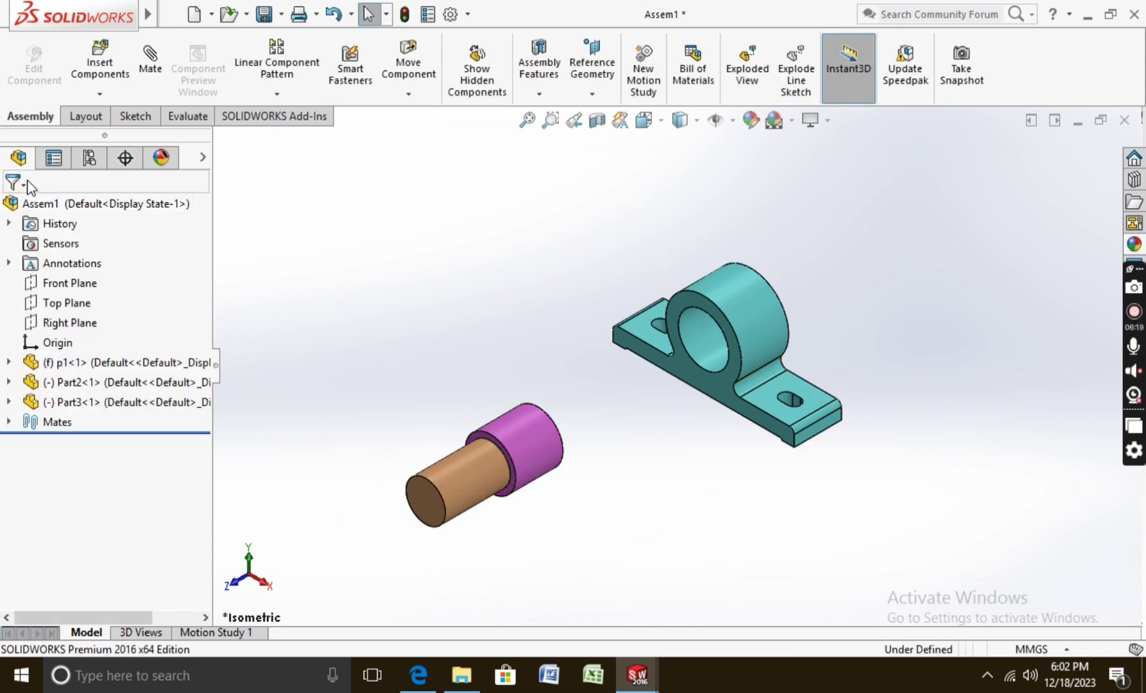
Collapse the assembly and play the ExplView1 explode animation from ConfigurationManager.
click(90, 159)
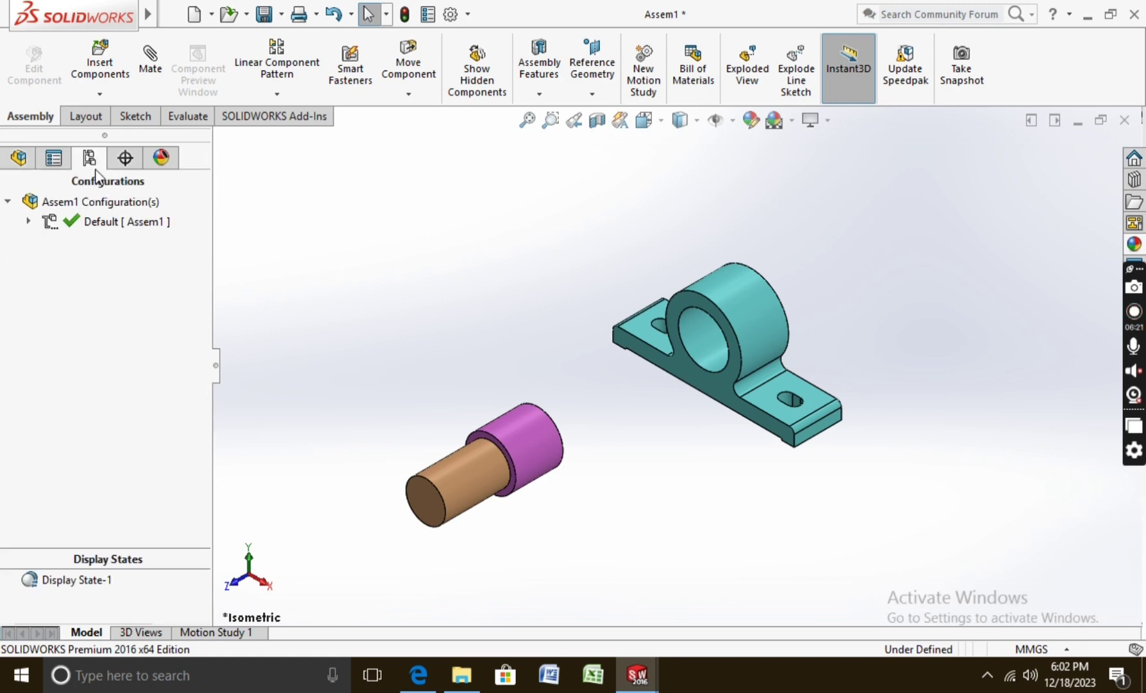
double_click(84, 245)
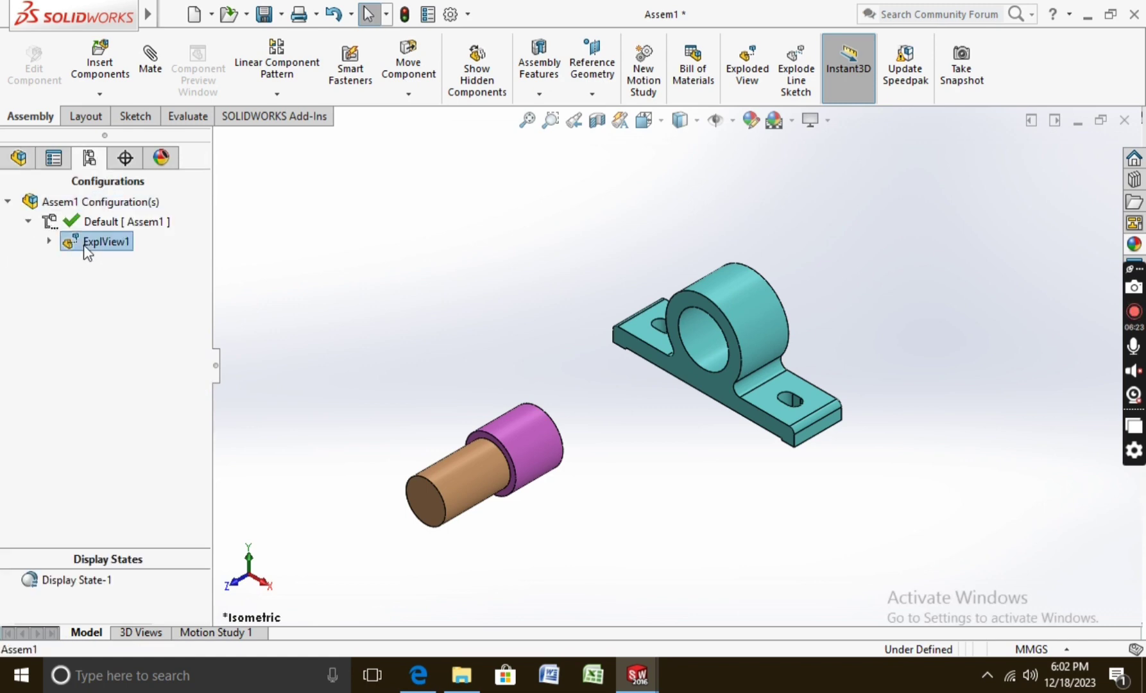
click(49, 241)
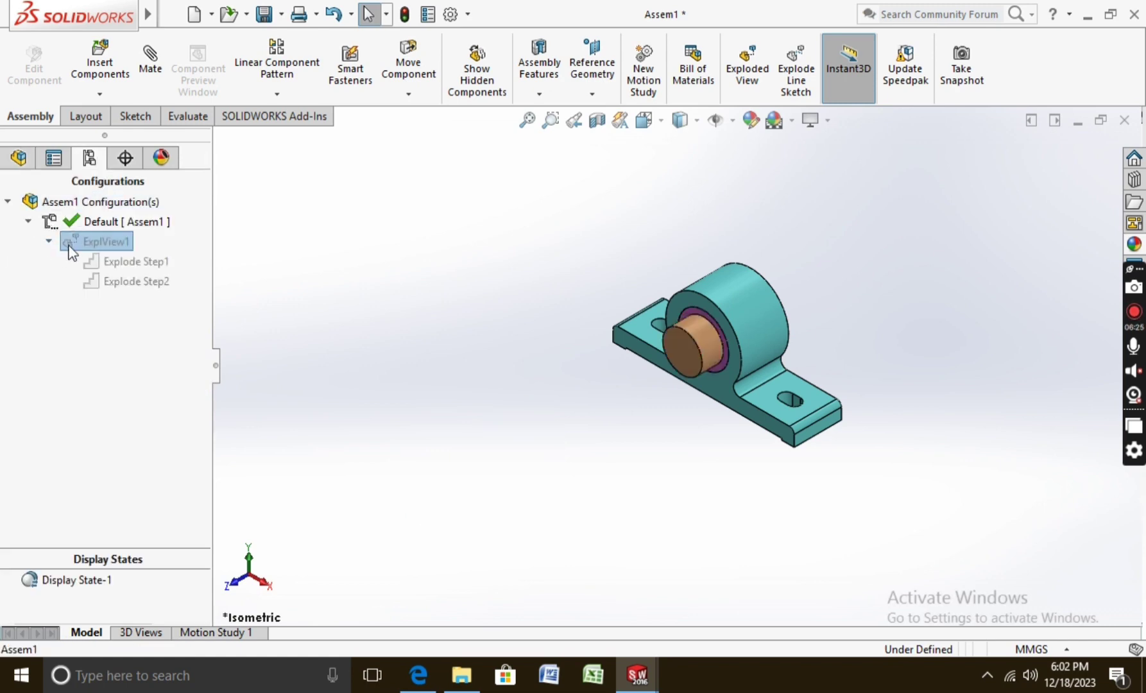
right_click(69, 249)
click(108, 278)
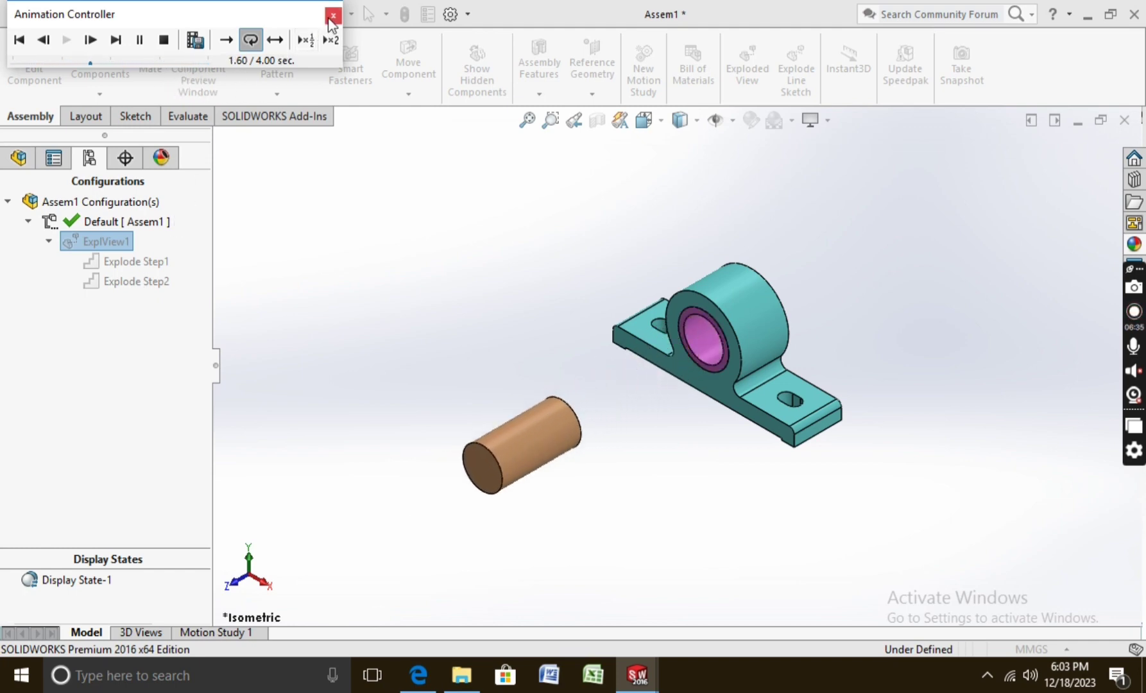
Save the animation as an Assem1 AVI with default compression and close the Animation Controller.
click(196, 40)
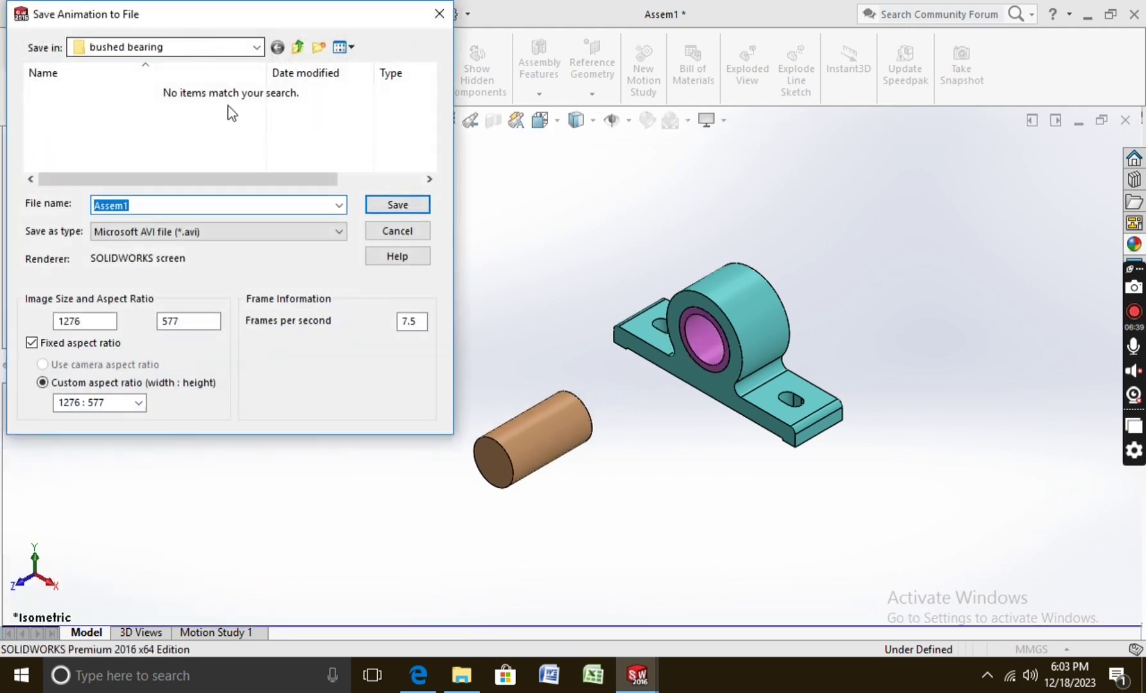
click(391, 205)
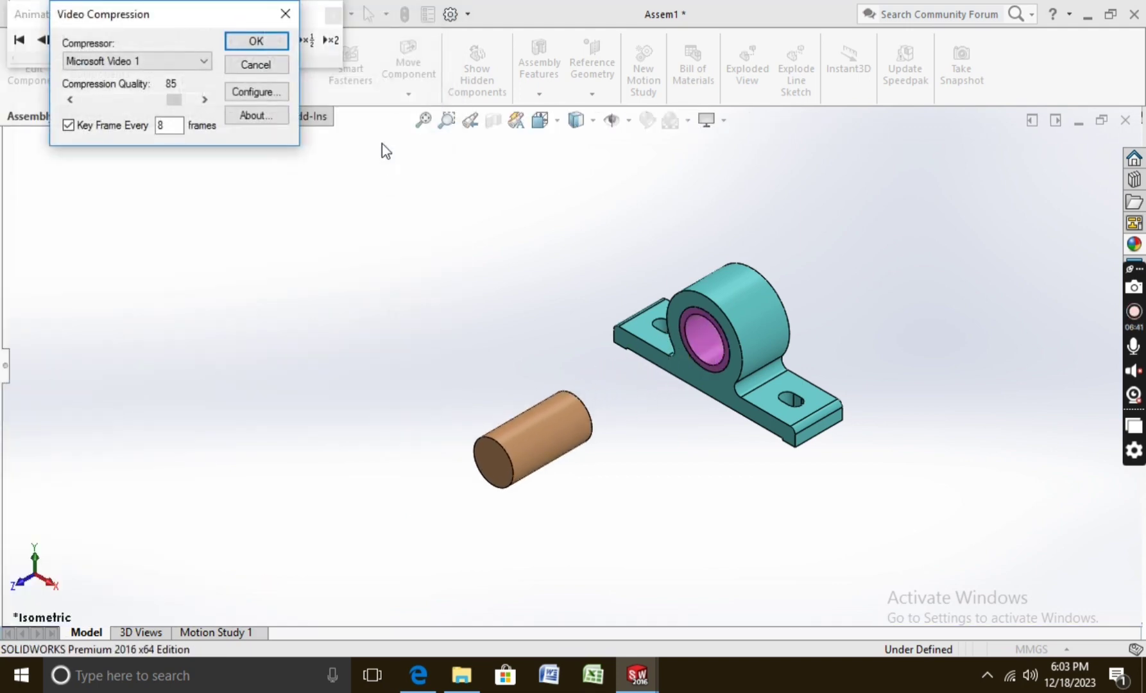
click(278, 46)
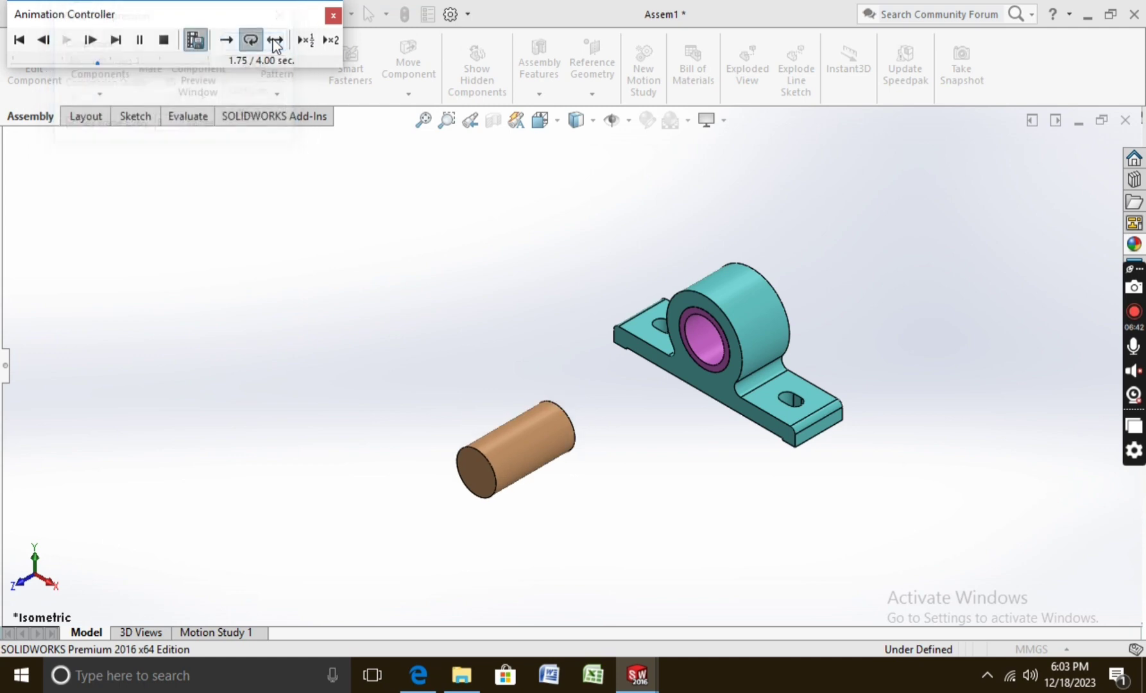
click(333, 17)
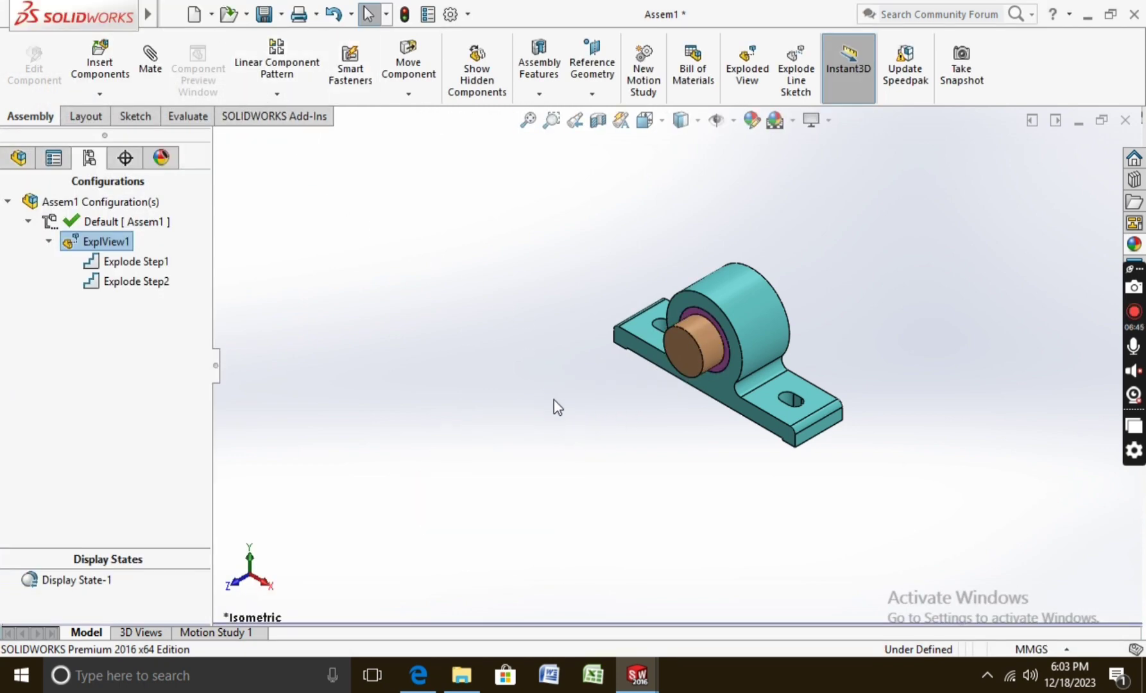
right_click(71, 249)
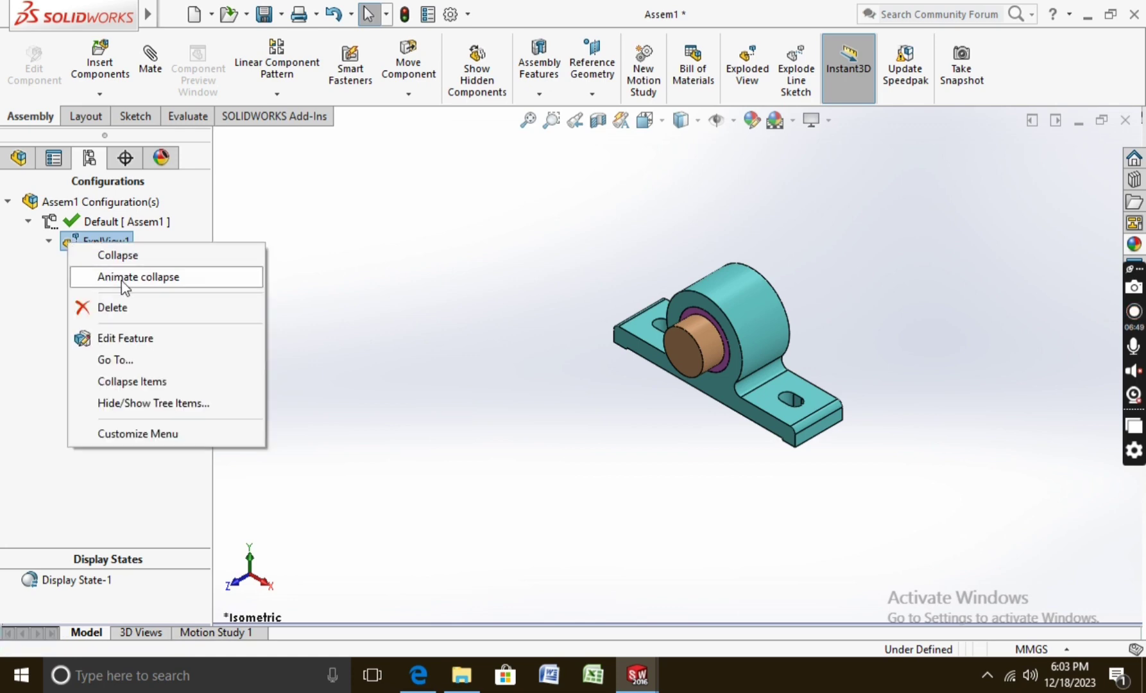
click(124, 282)
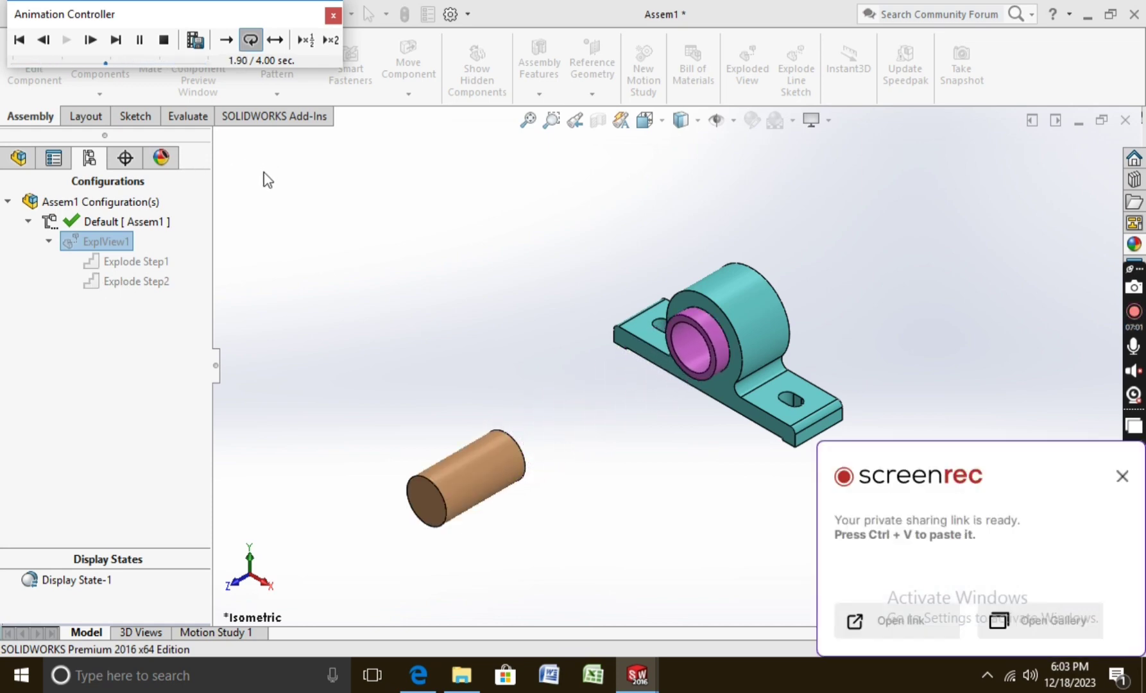
click(1124, 478)
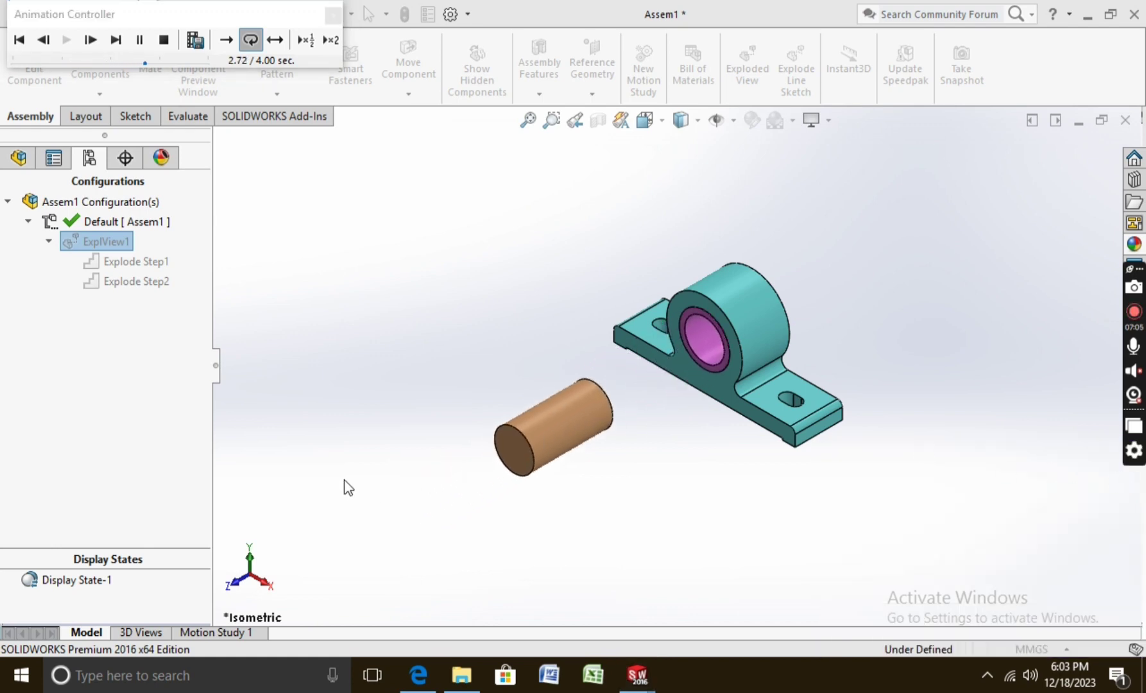
click(333, 18)
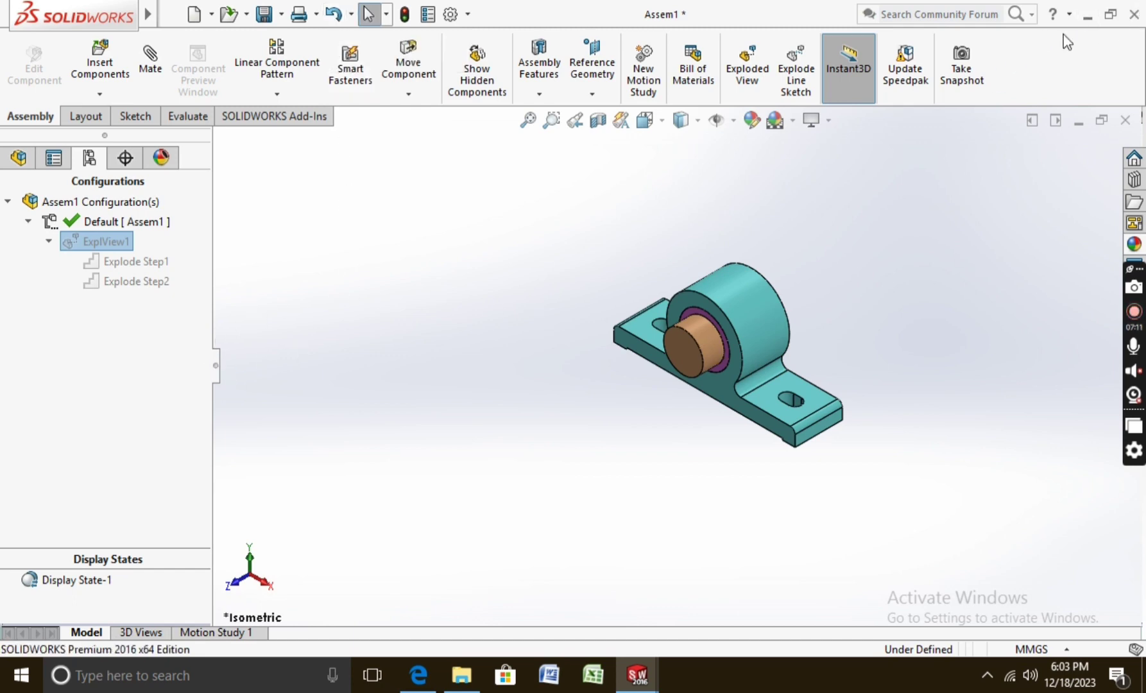
Rebuild the bearing assembly and store it under the name Assem1.
click(264, 15)
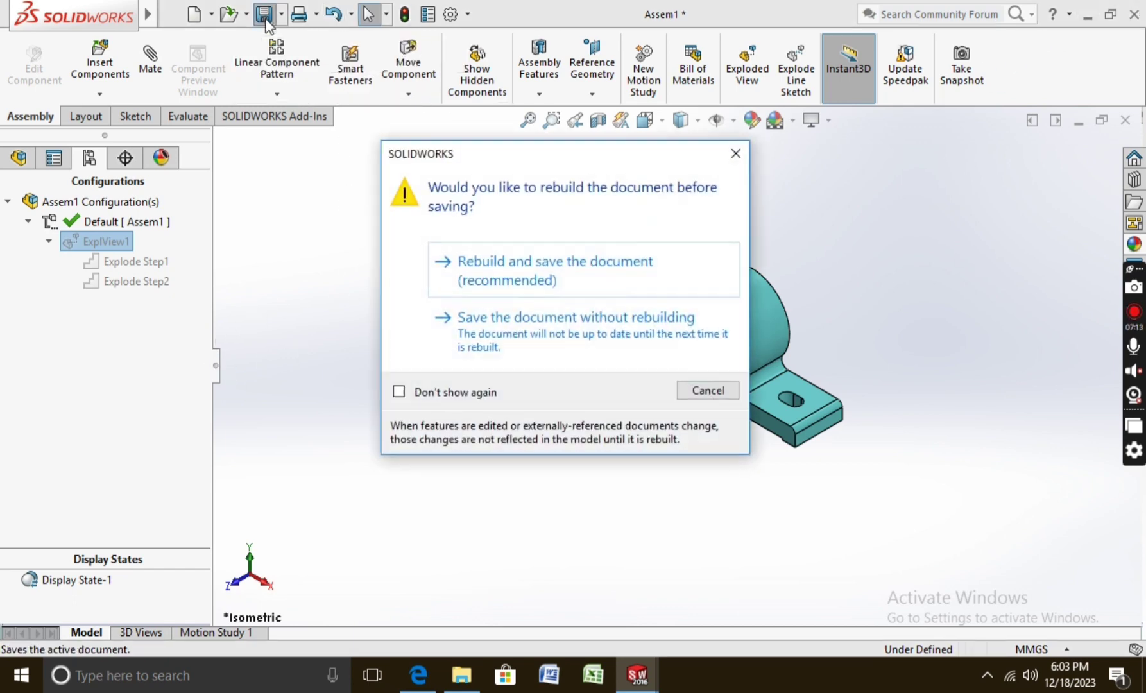
click(472, 280)
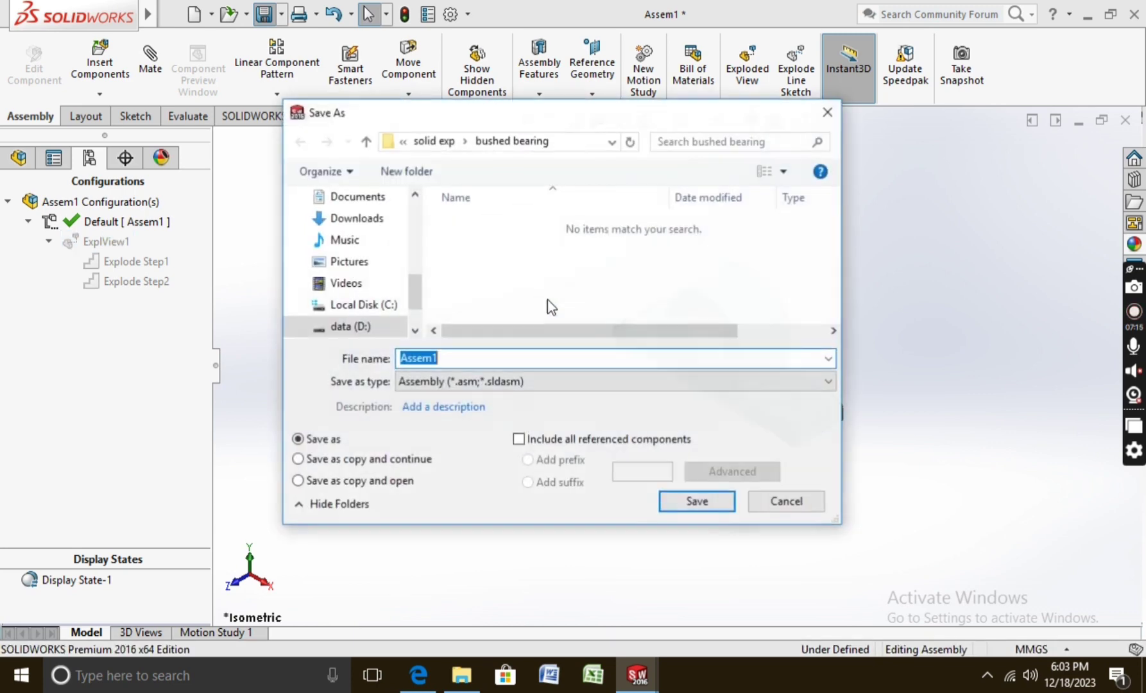
click(687, 511)
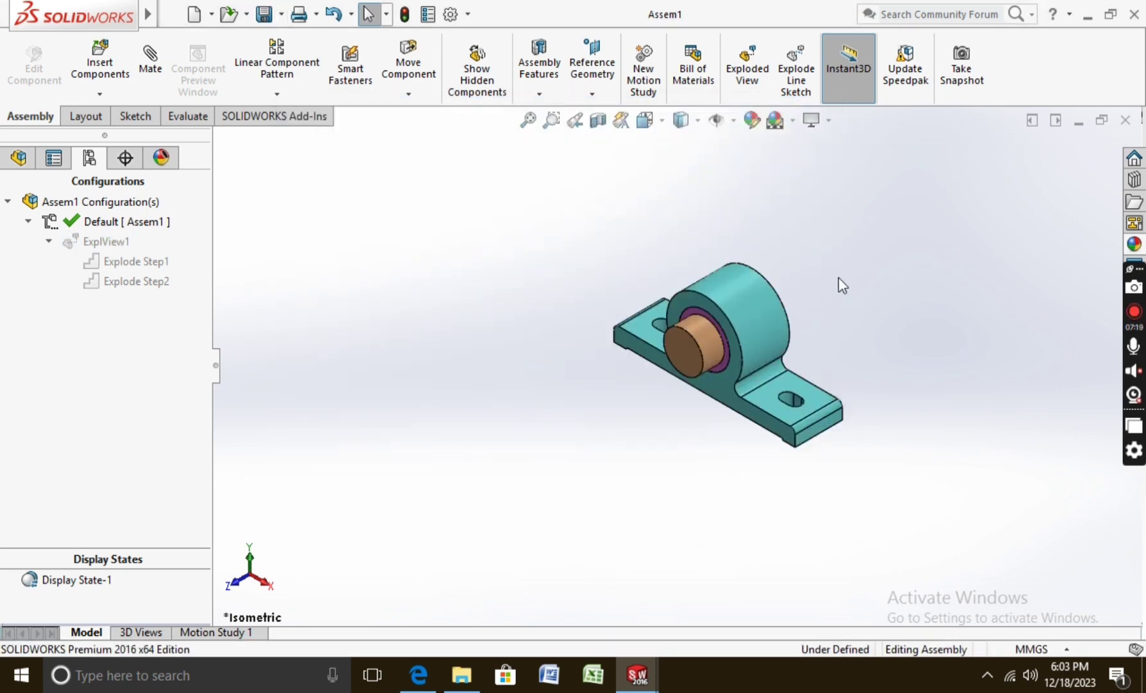